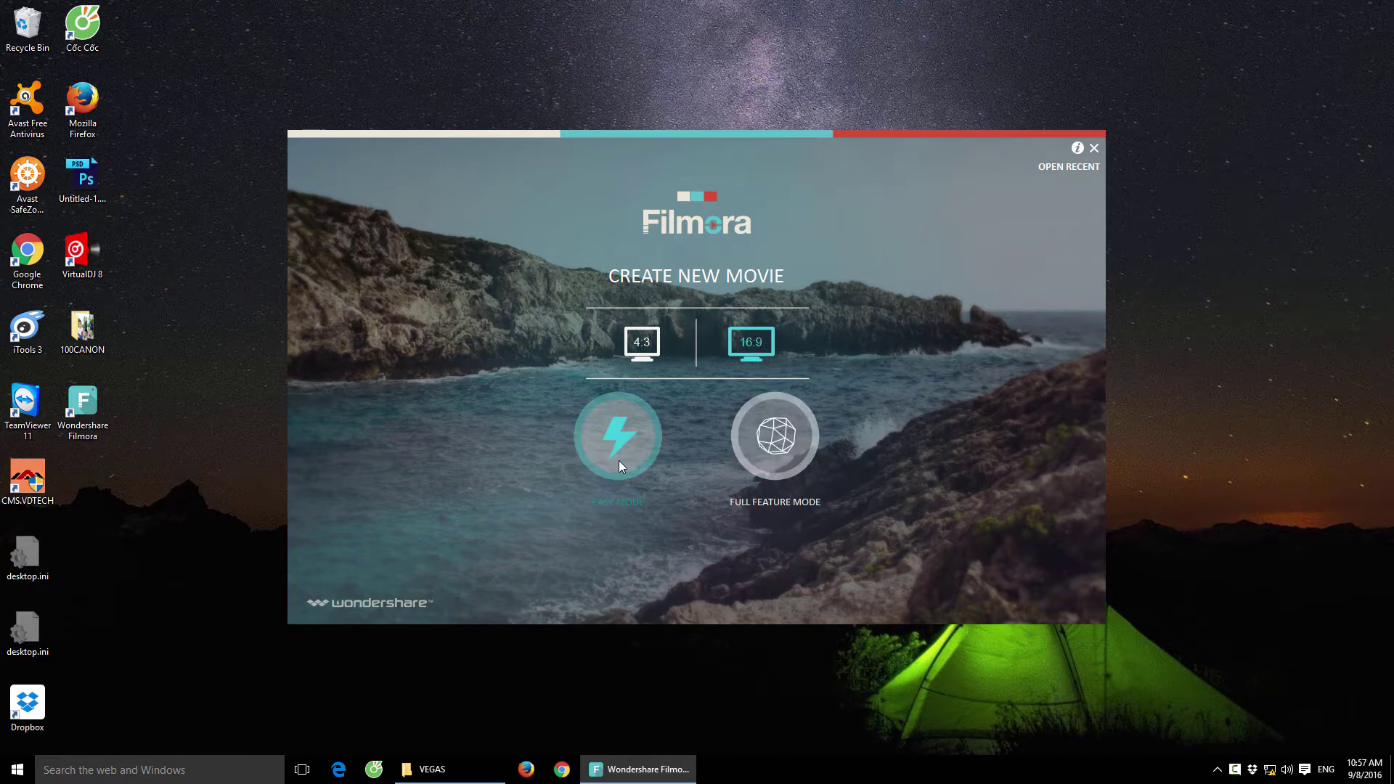
Start a new 16:9 movie in Full Feature Mode.
click(781, 441)
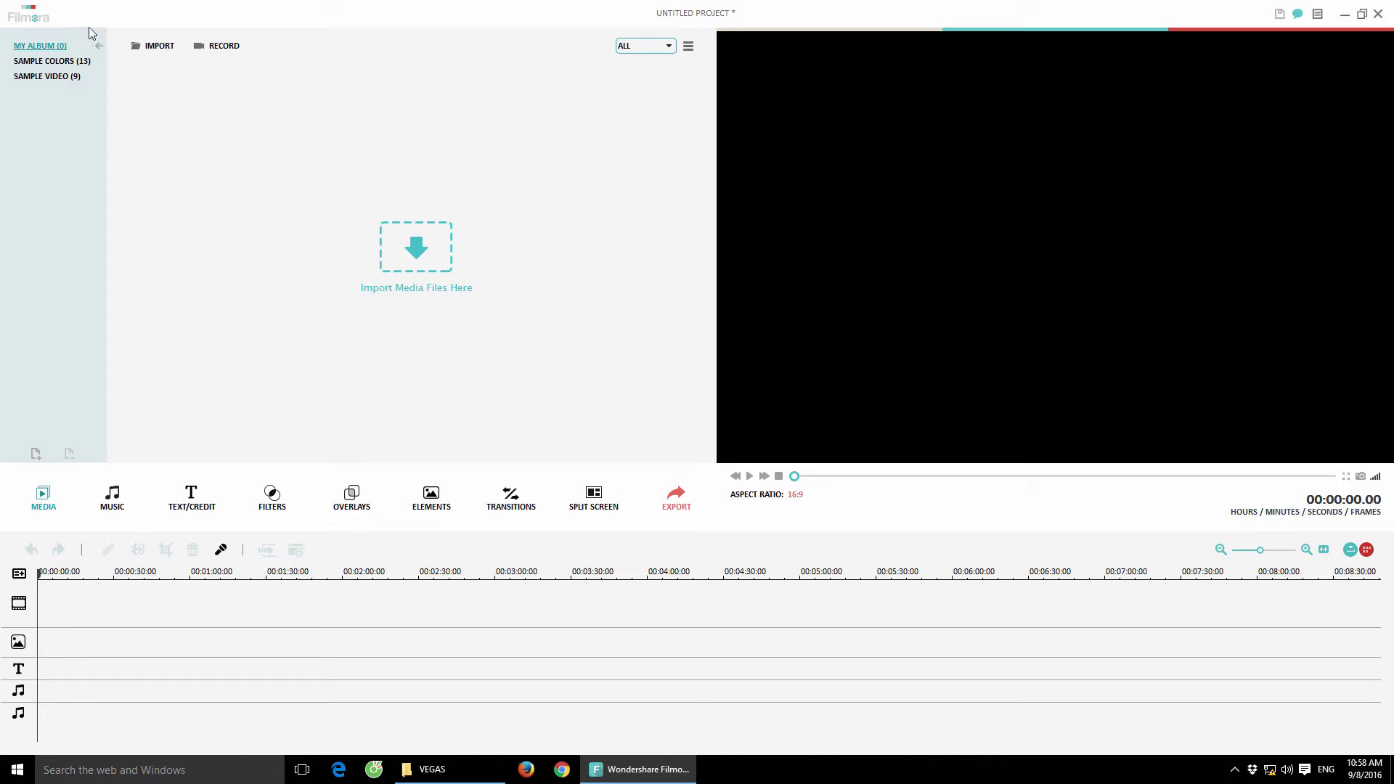
click(30, 17)
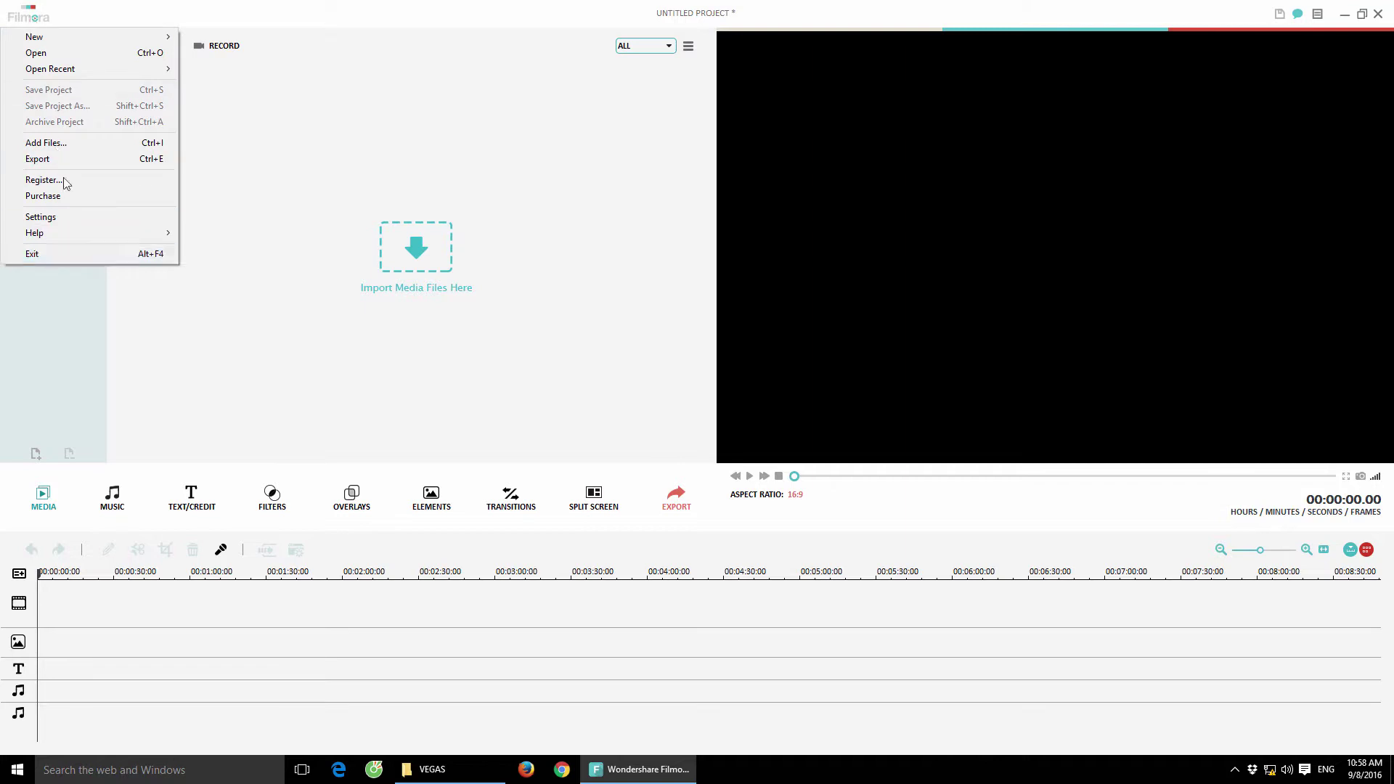
mouse_move(138, 40)
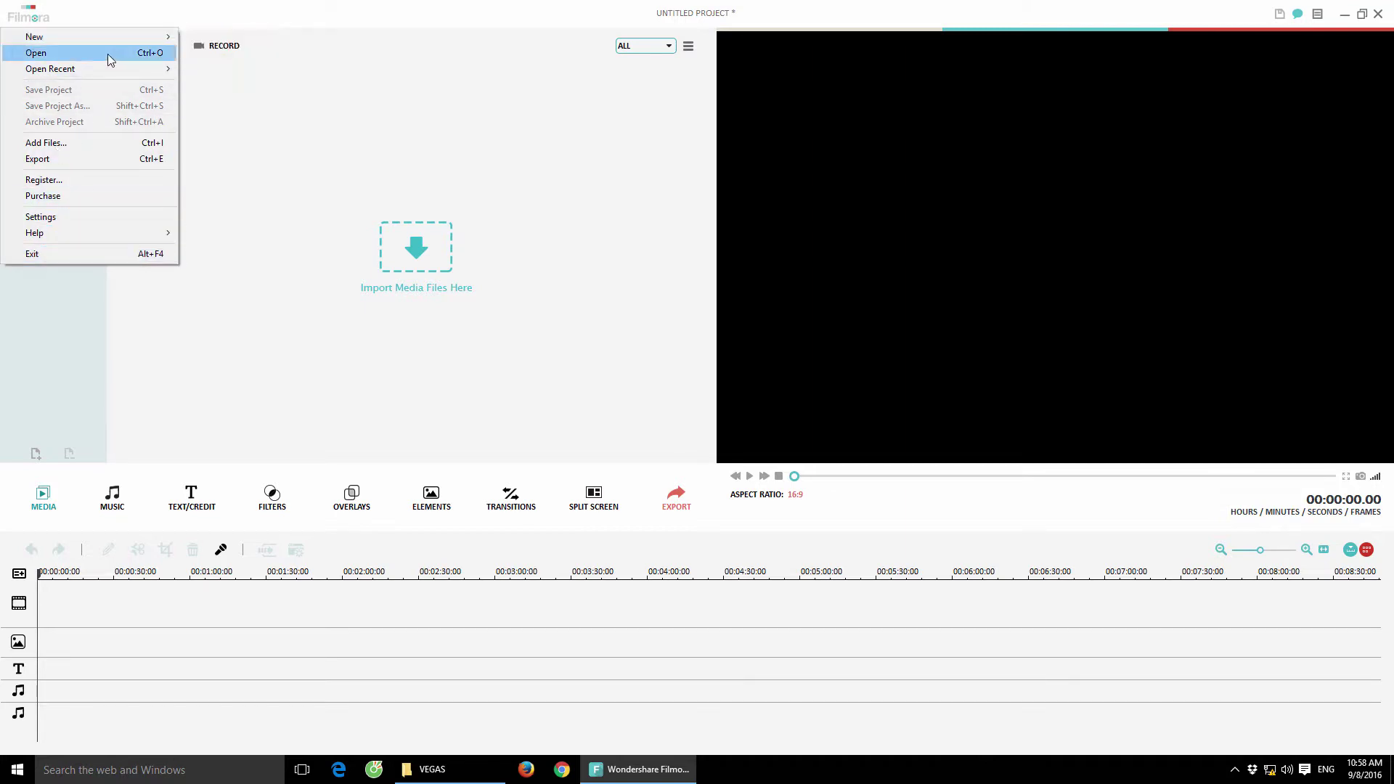
mouse_move(131, 68)
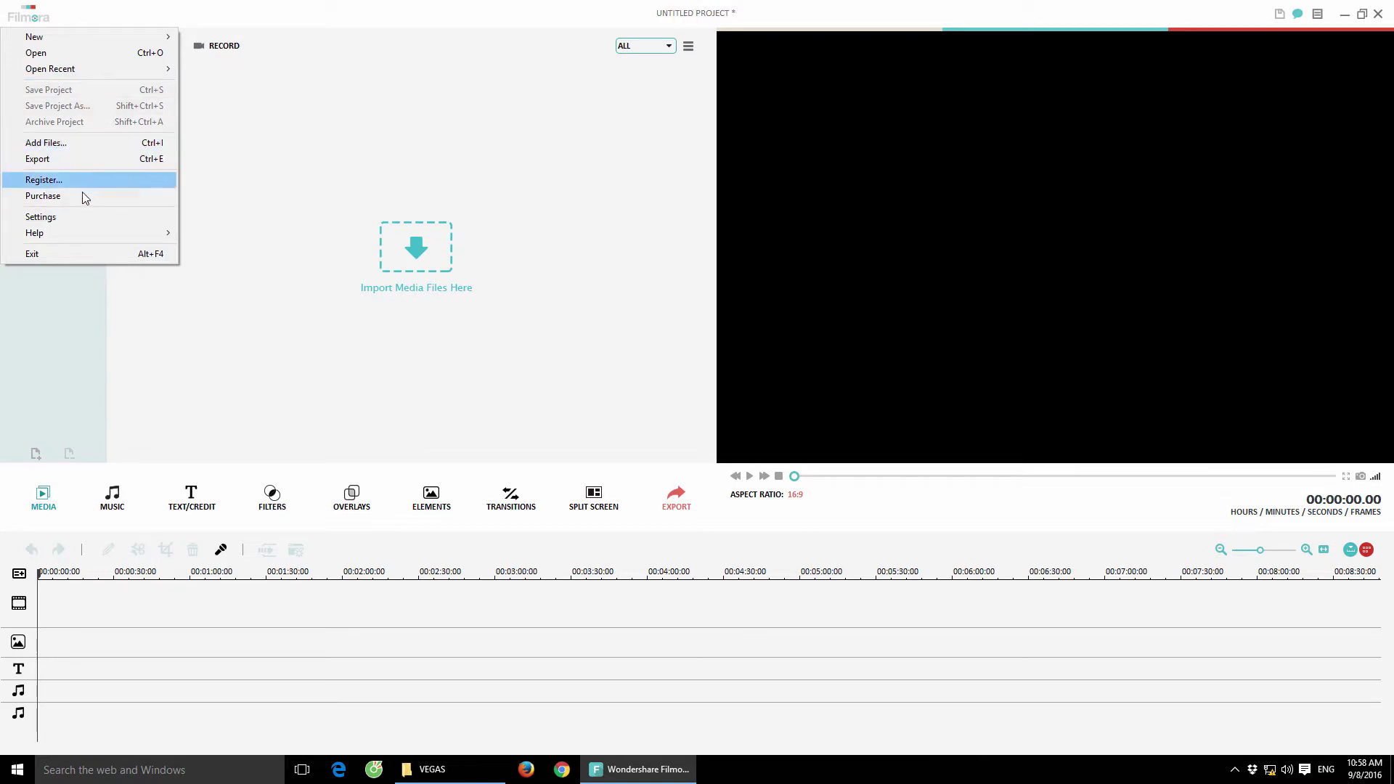
click(354, 221)
click(408, 258)
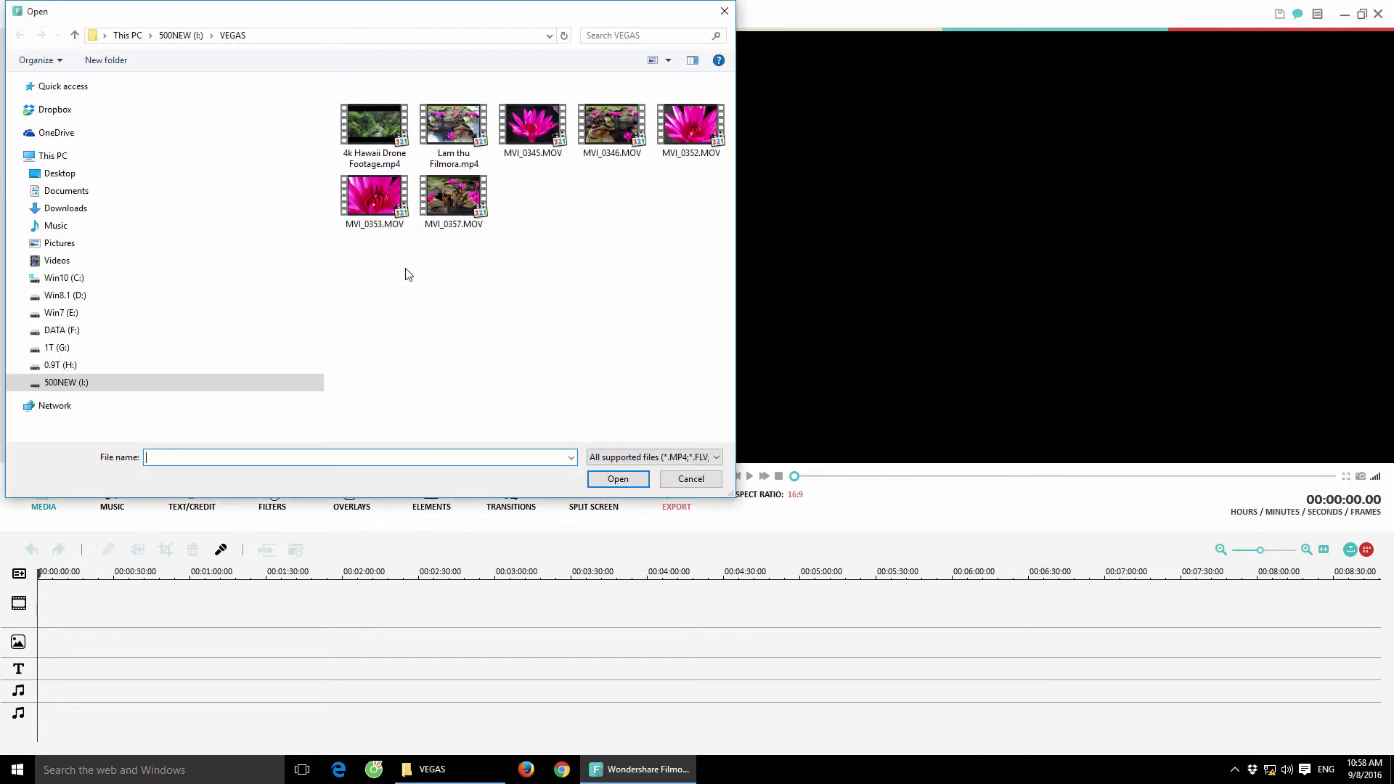
click(691, 479)
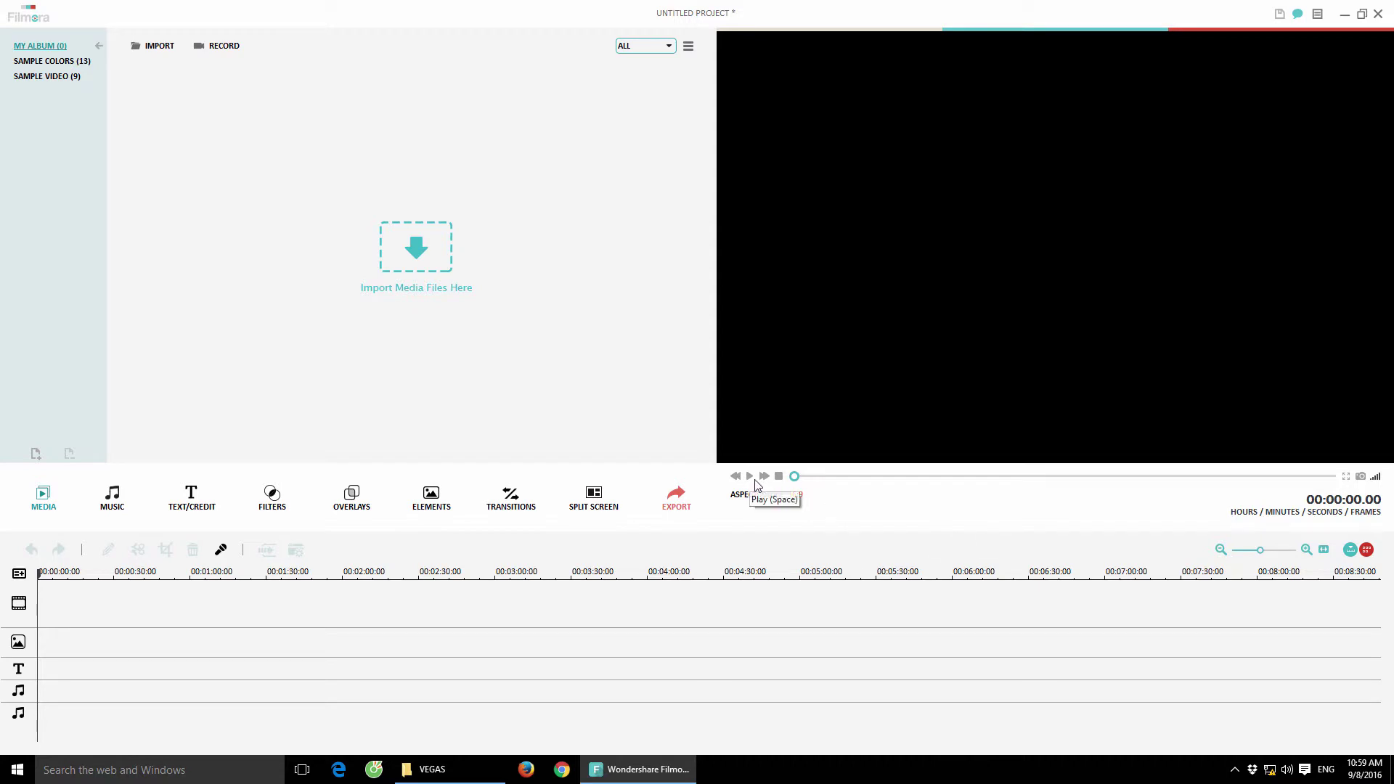
click(1374, 477)
drag(1380, 425, 1379, 414)
Examine the available text/credit presets, overlays, elements and transitions in the effect libraries.
click(181, 508)
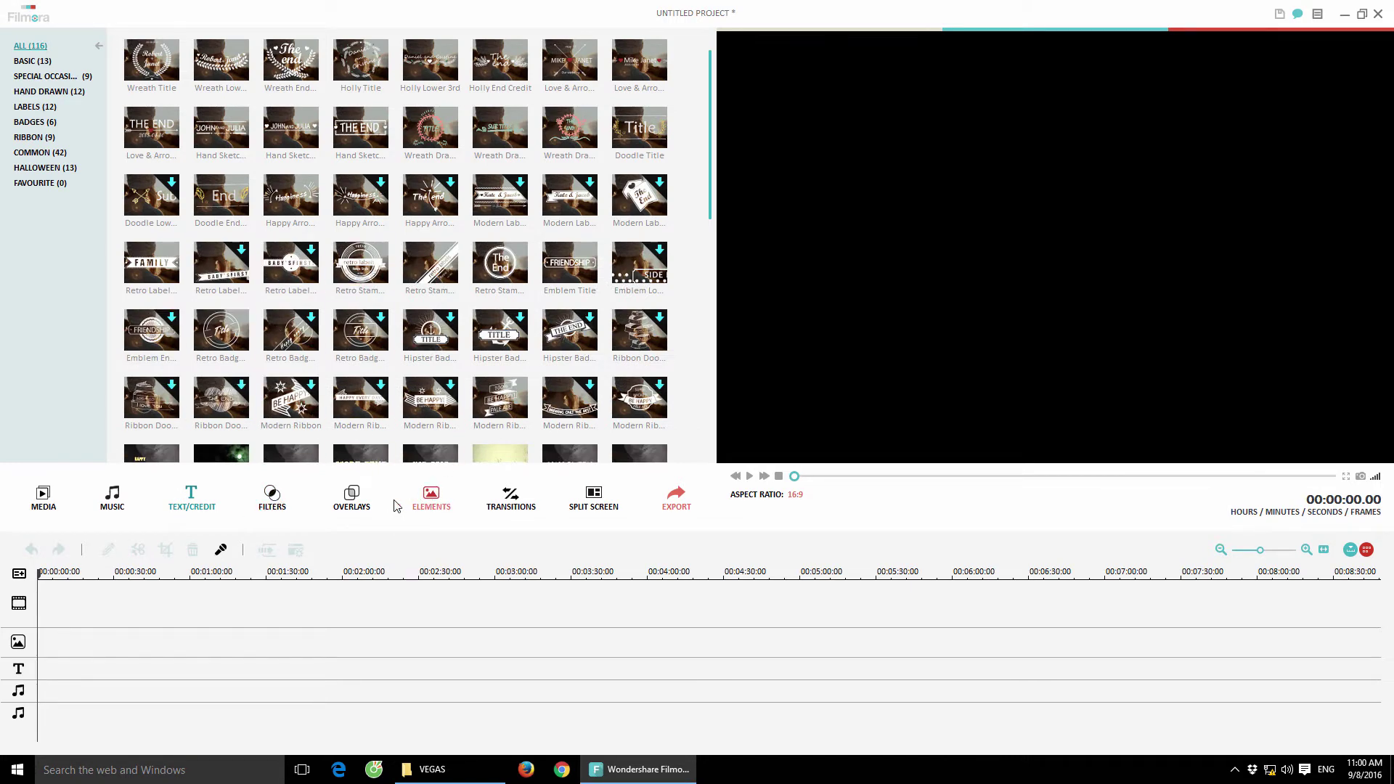
click(353, 499)
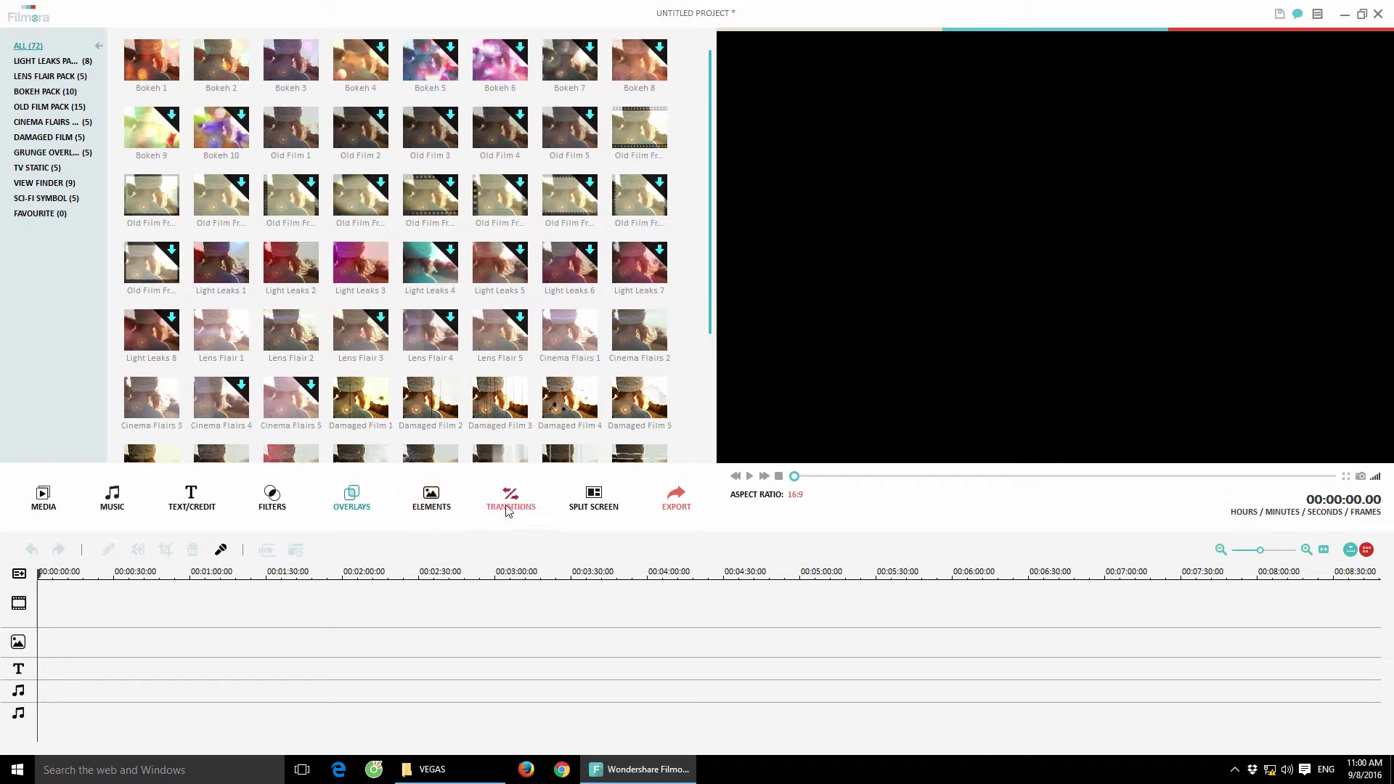
scroll(520, 425, down, 3)
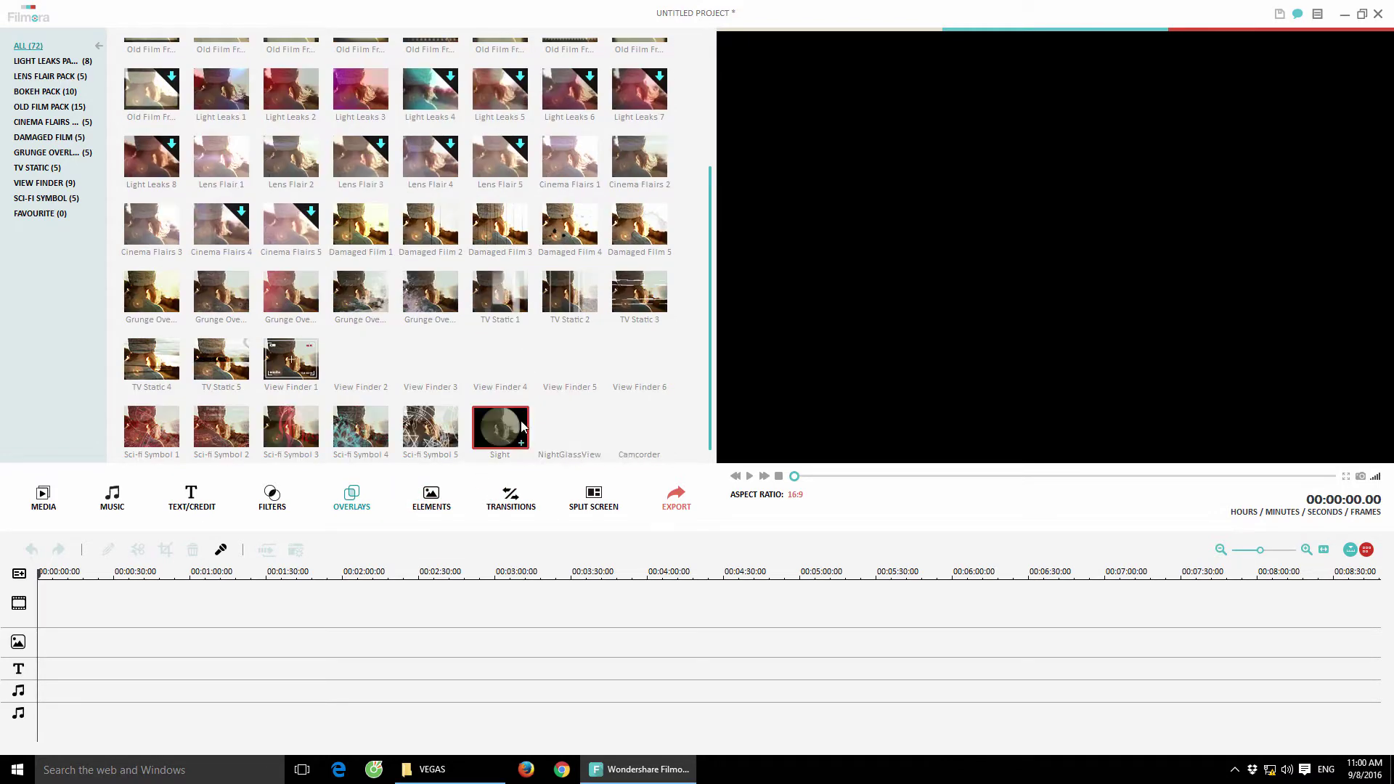
scroll(495, 421, up, 3)
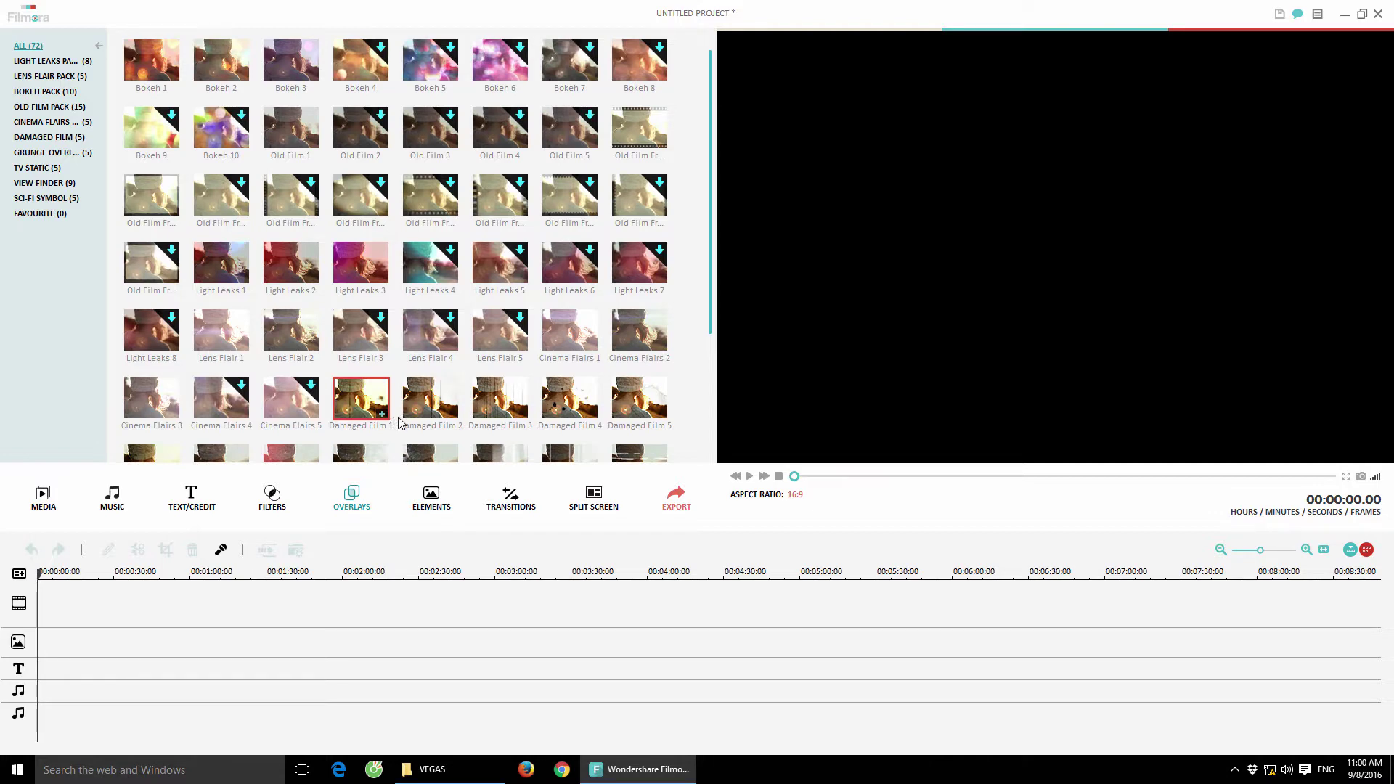
scroll(443, 431, down, 3)
scroll(440, 431, up, 3)
click(440, 427)
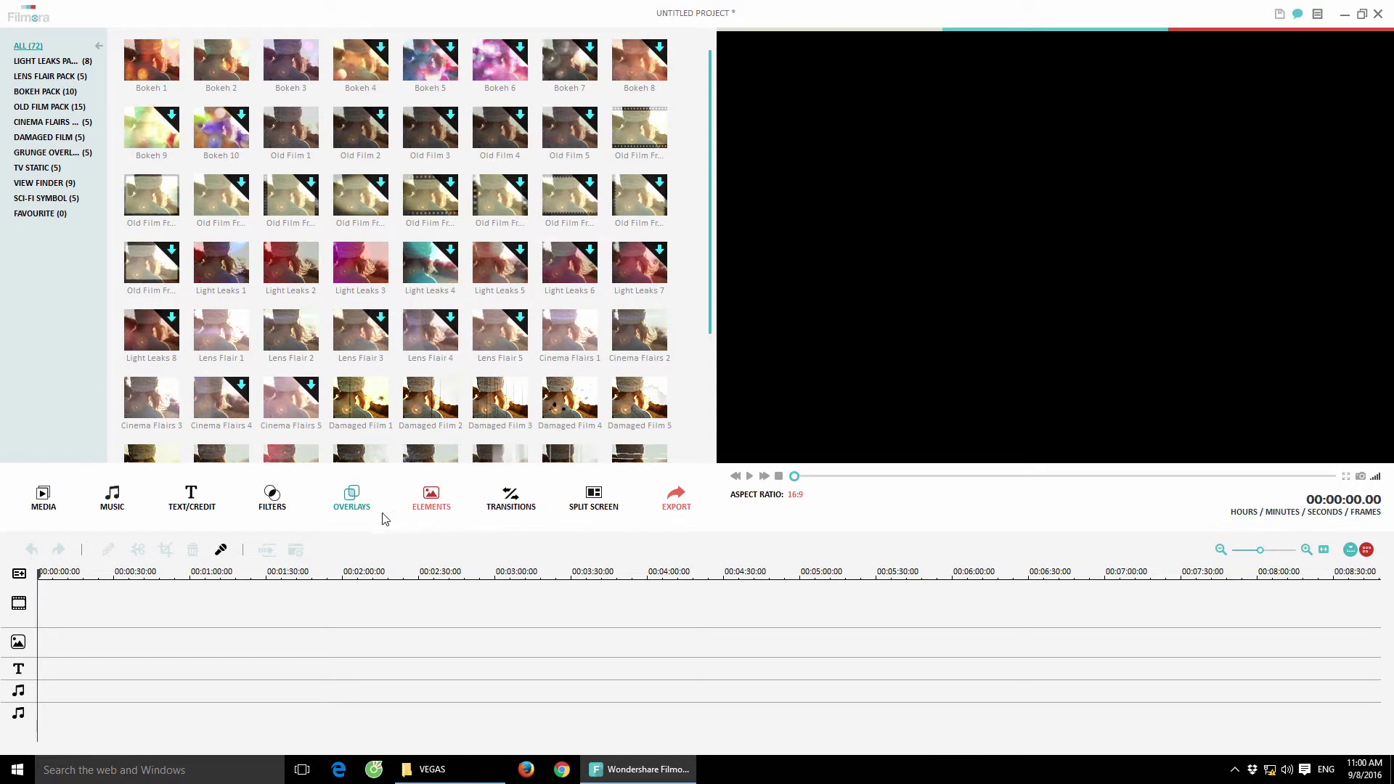
click(432, 502)
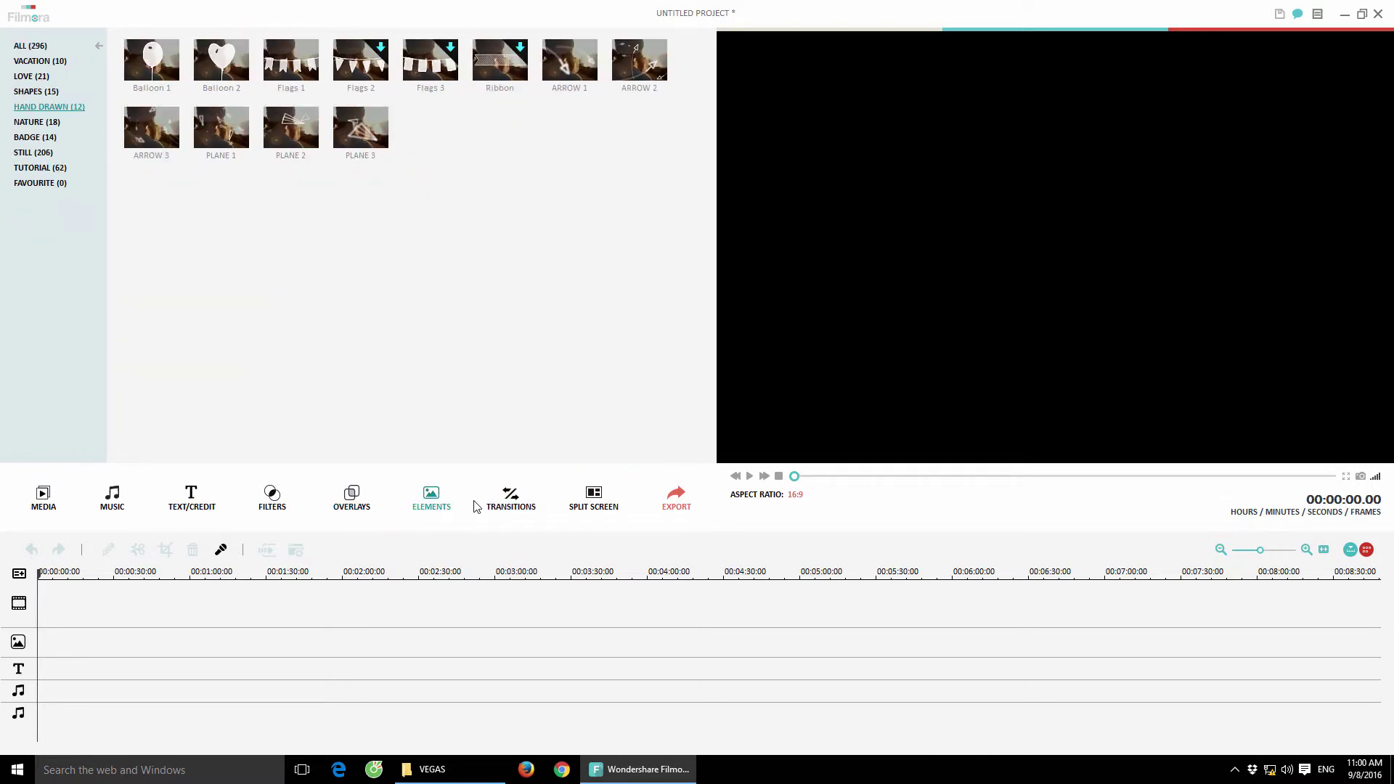
click(507, 503)
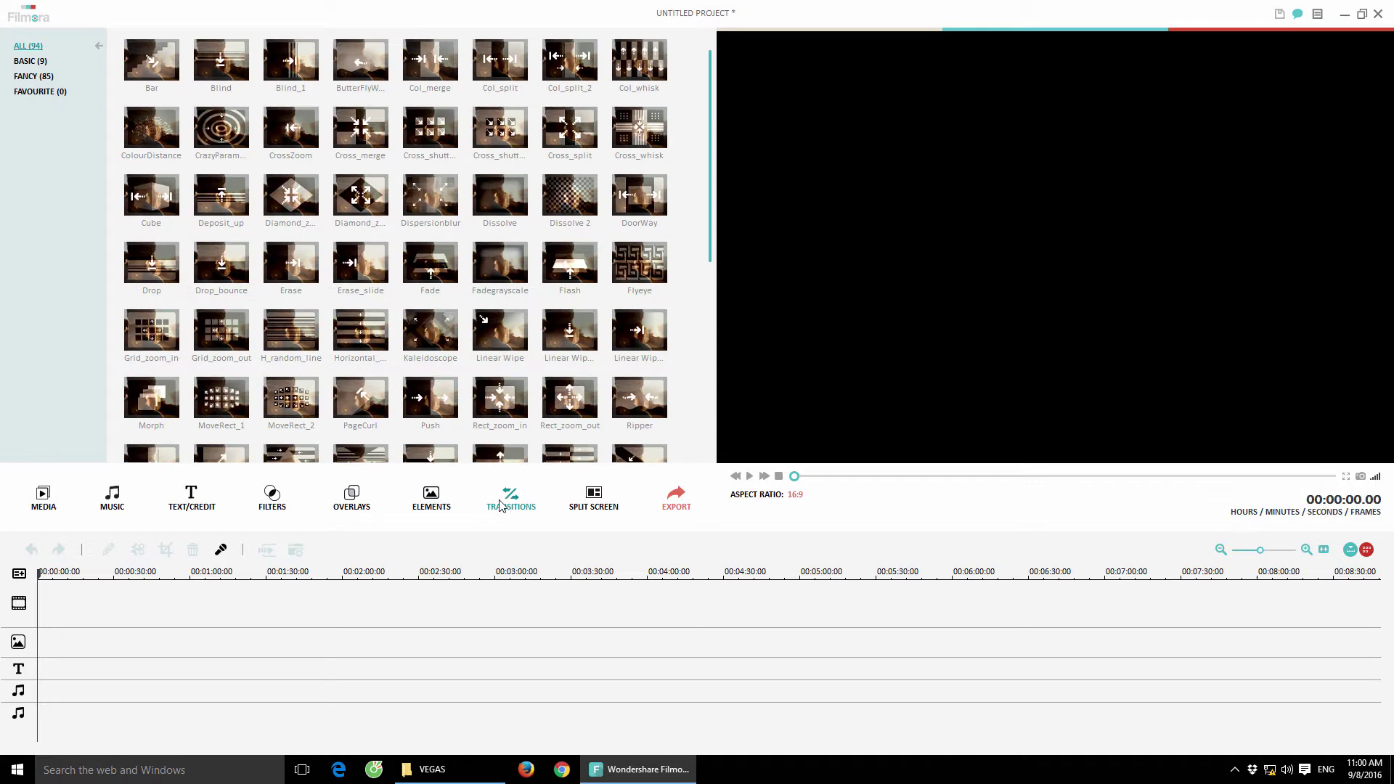
click(431, 506)
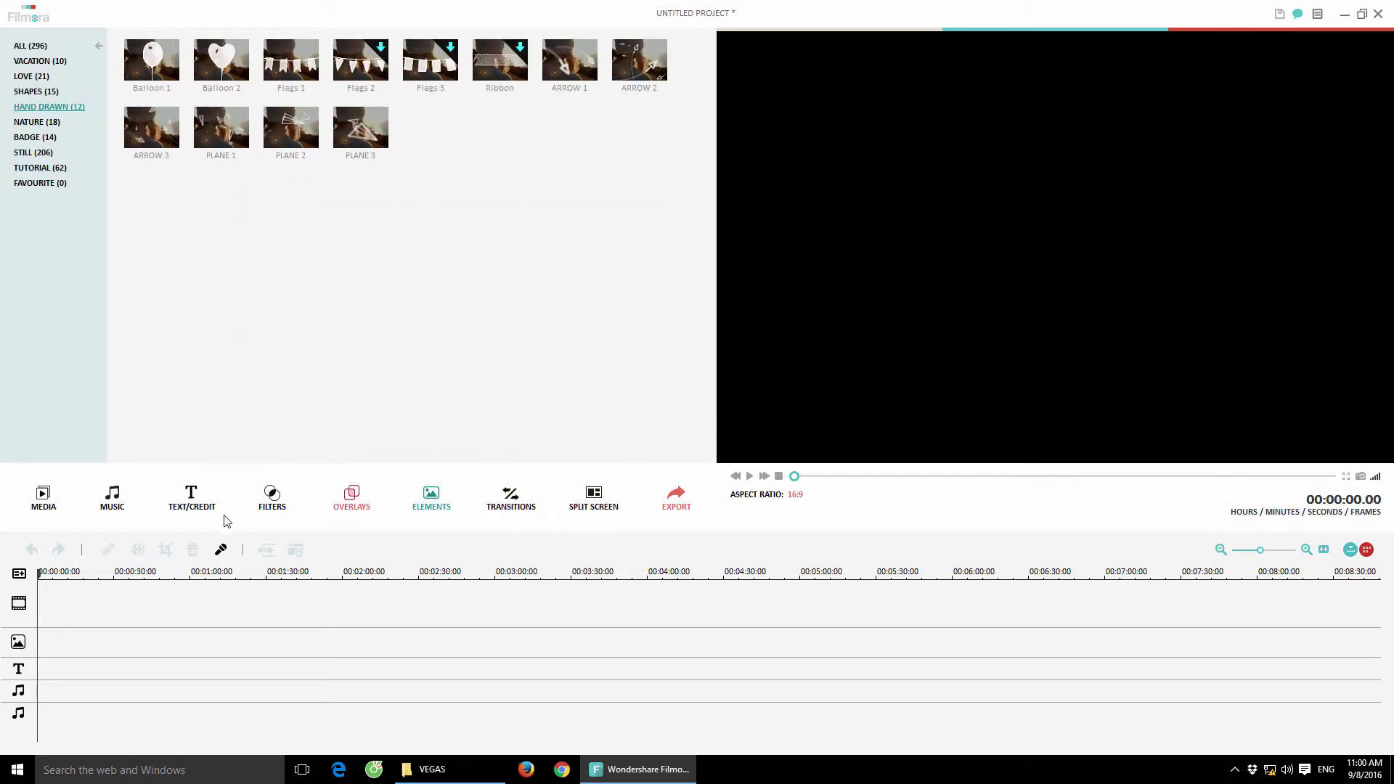
Preview the 2 Screen B and 4 Screen A split-screen layouts.
click(593, 498)
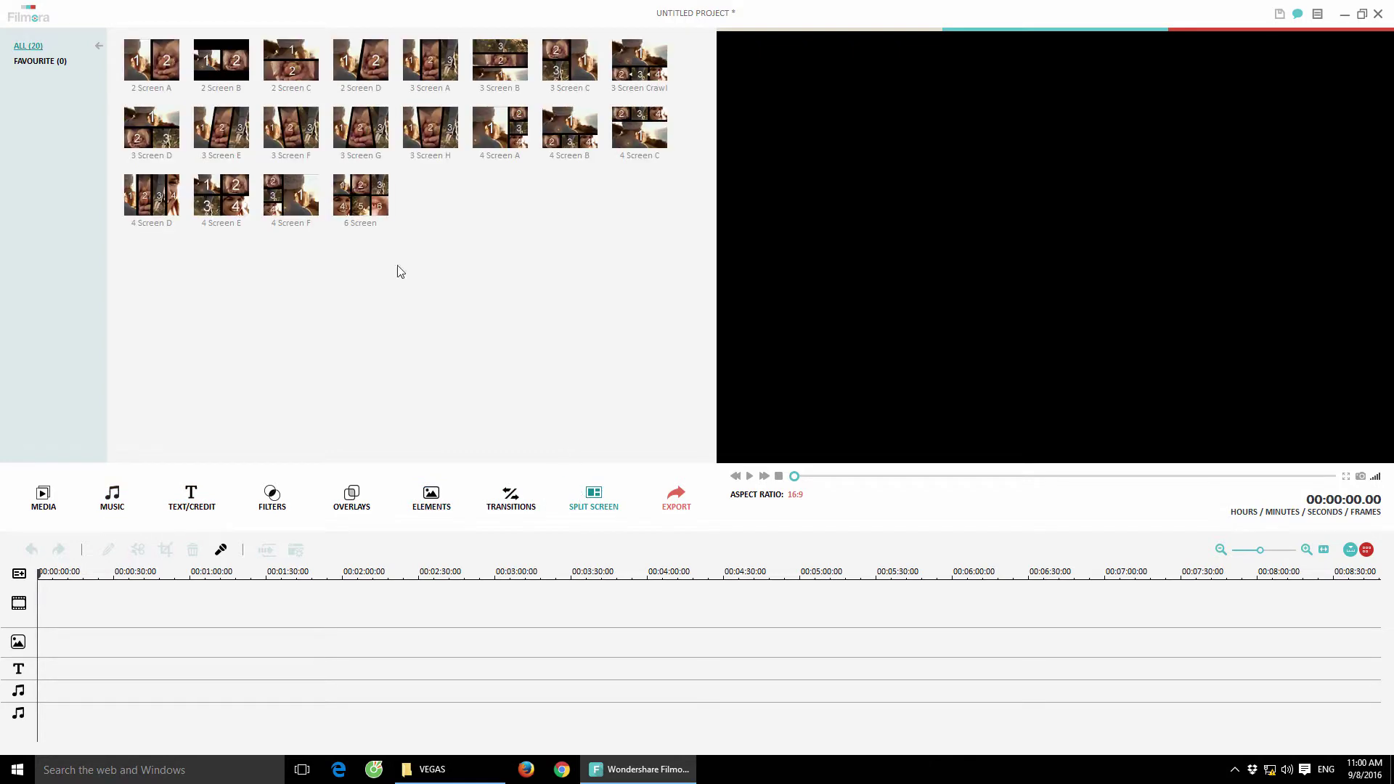
click(196, 69)
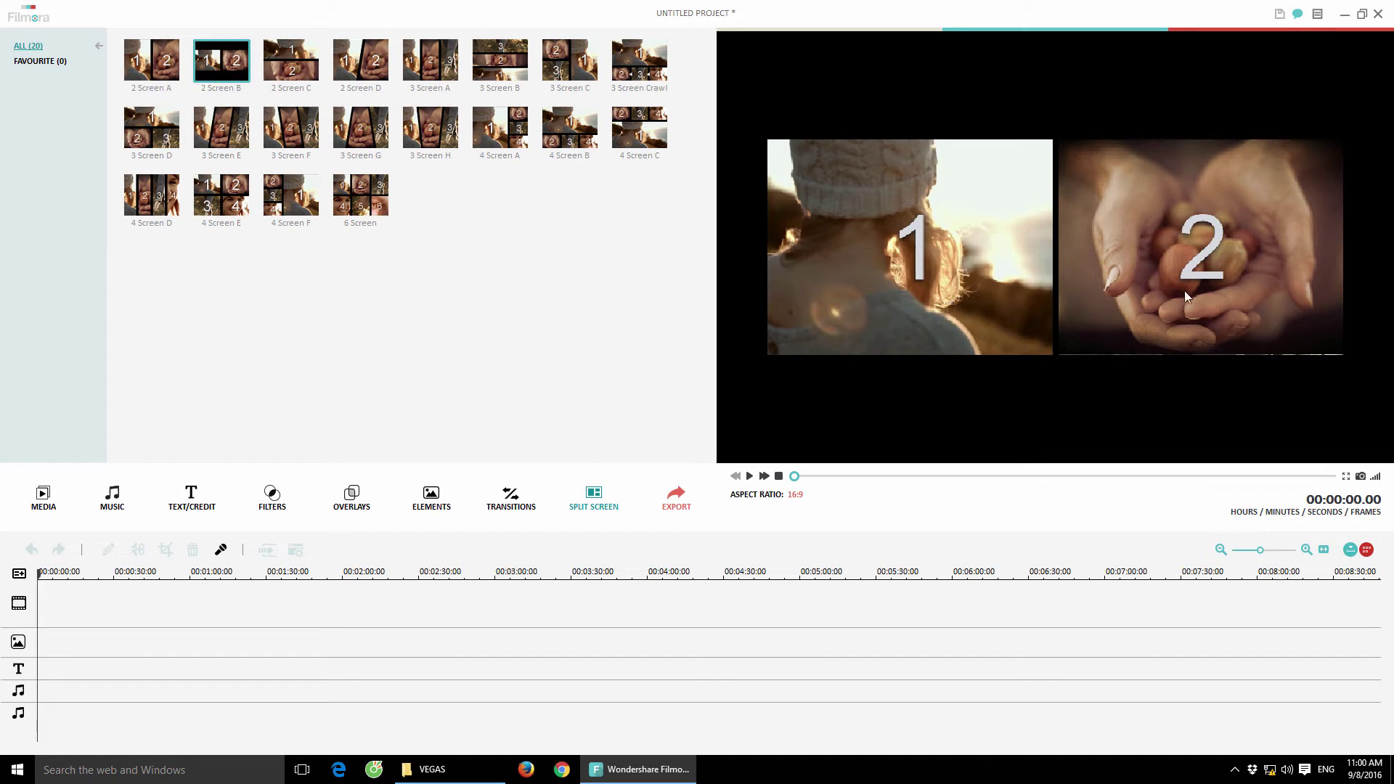
click(520, 141)
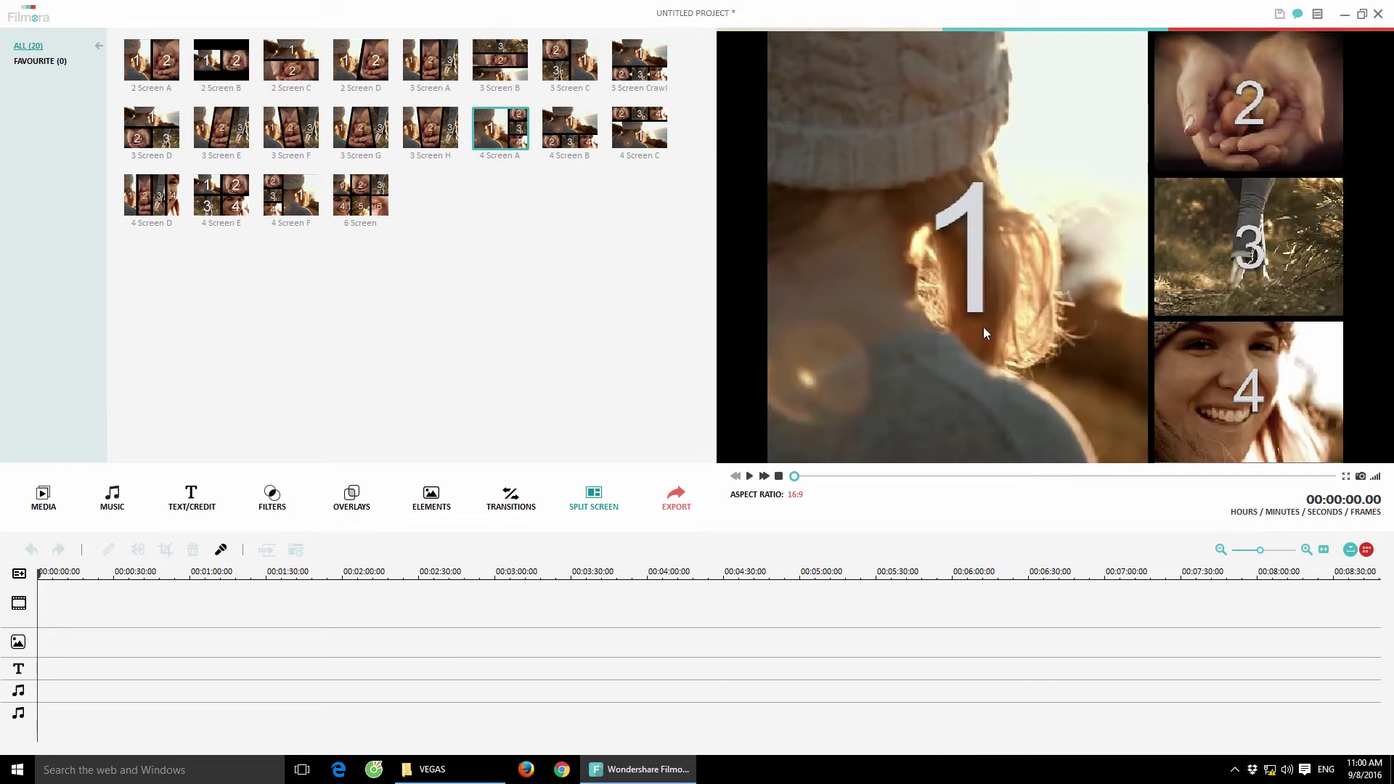
Look through the sample videos and sample colors in the media library and return to My Album.
click(54, 508)
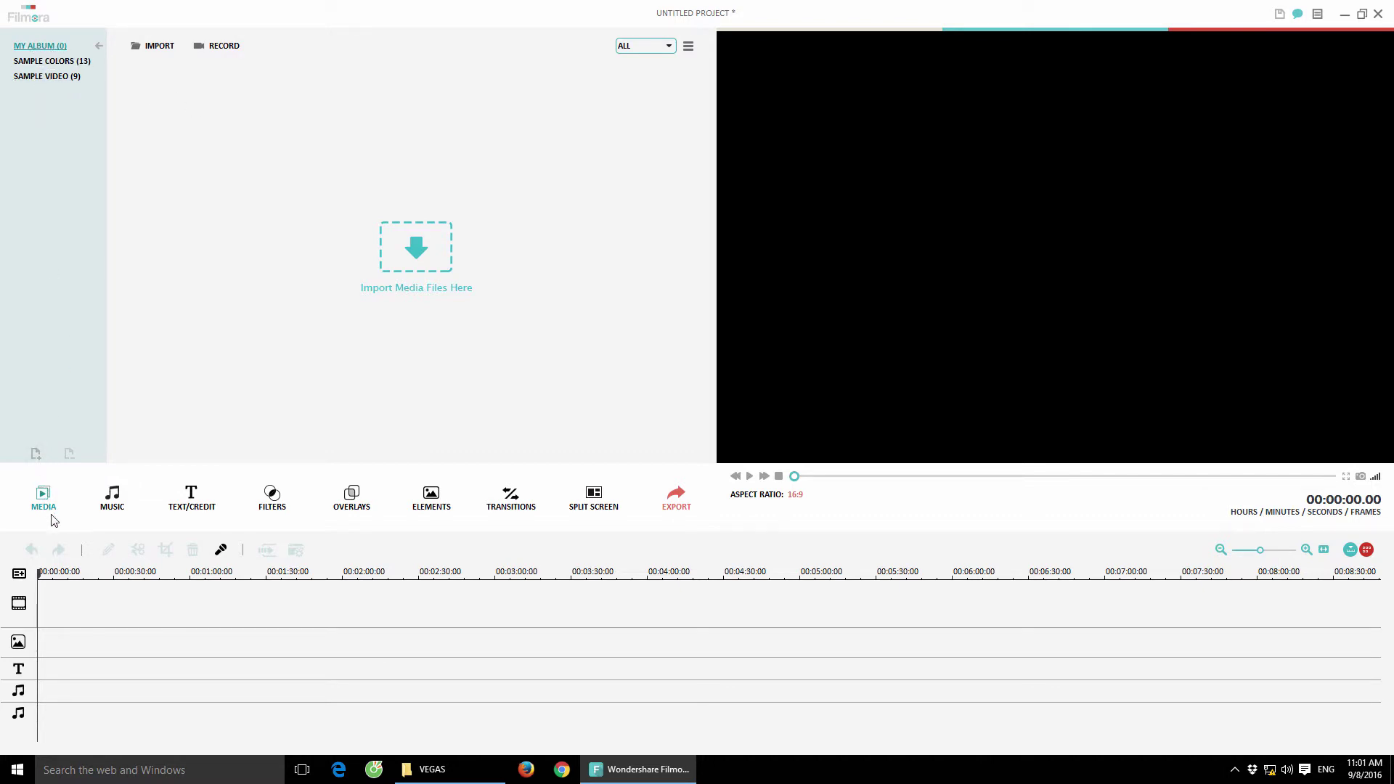
click(59, 77)
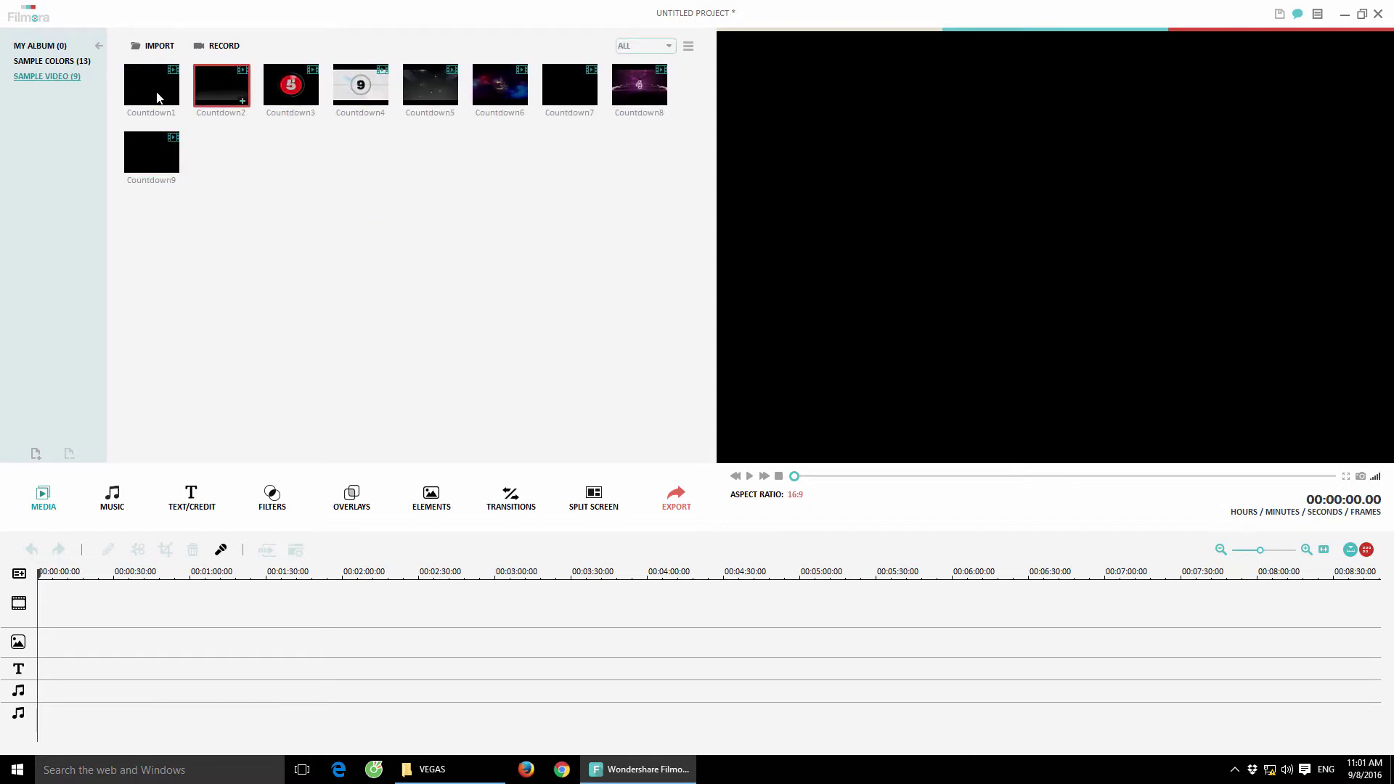
click(51, 61)
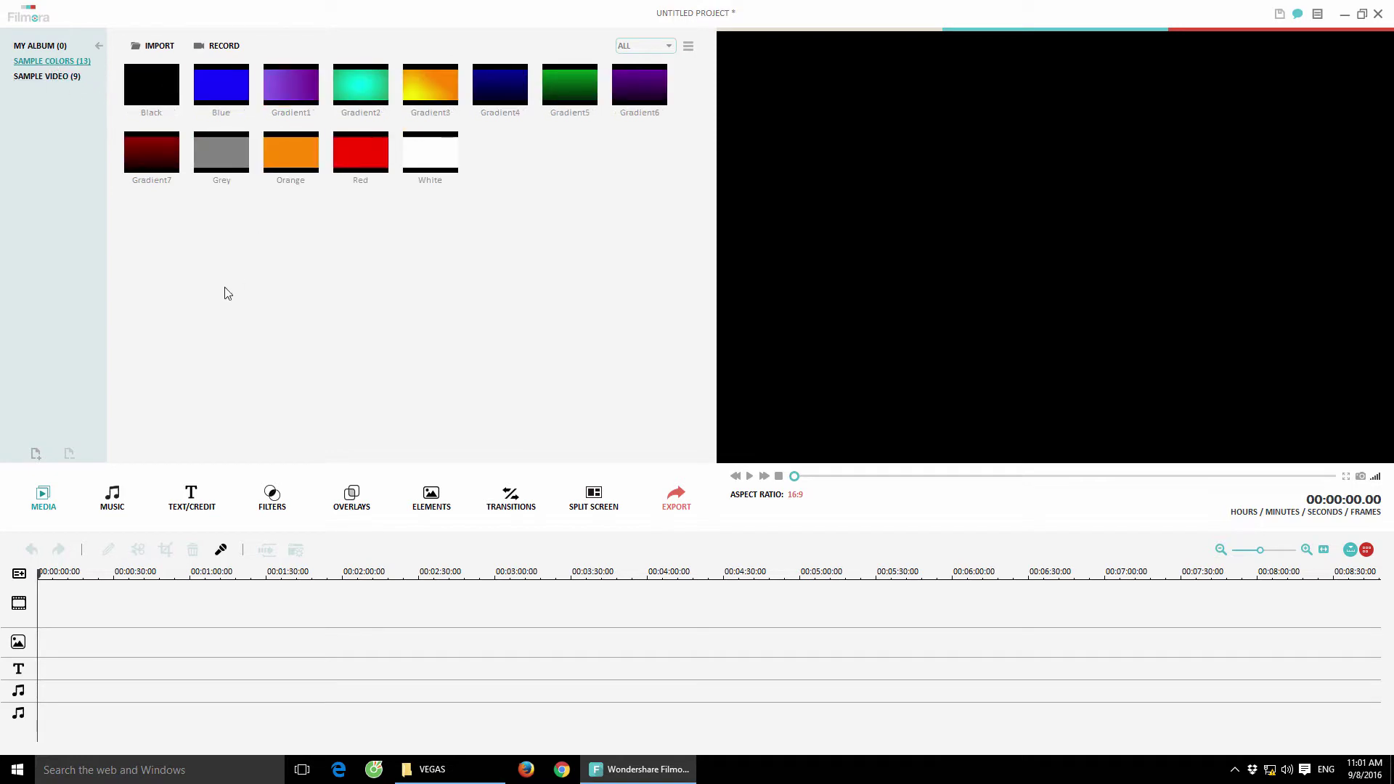
click(42, 78)
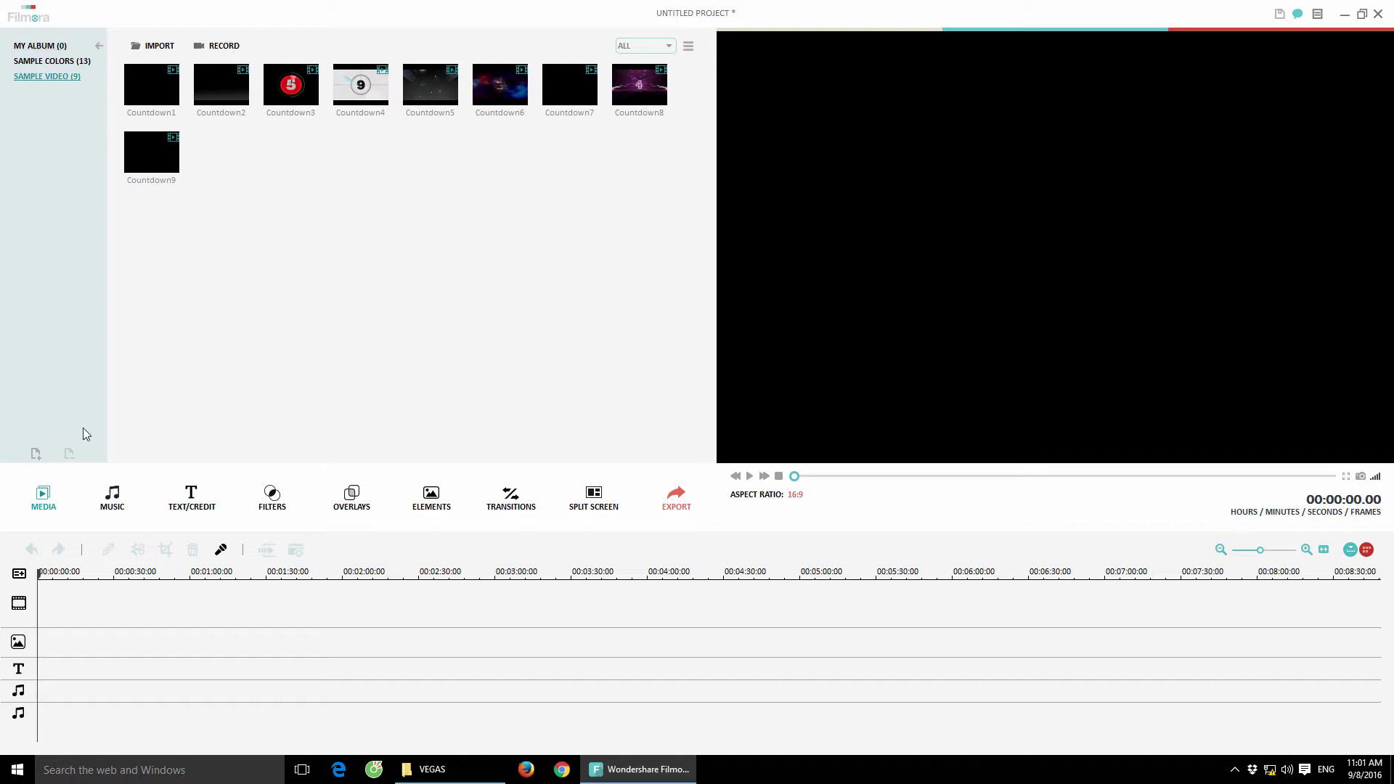
click(69, 62)
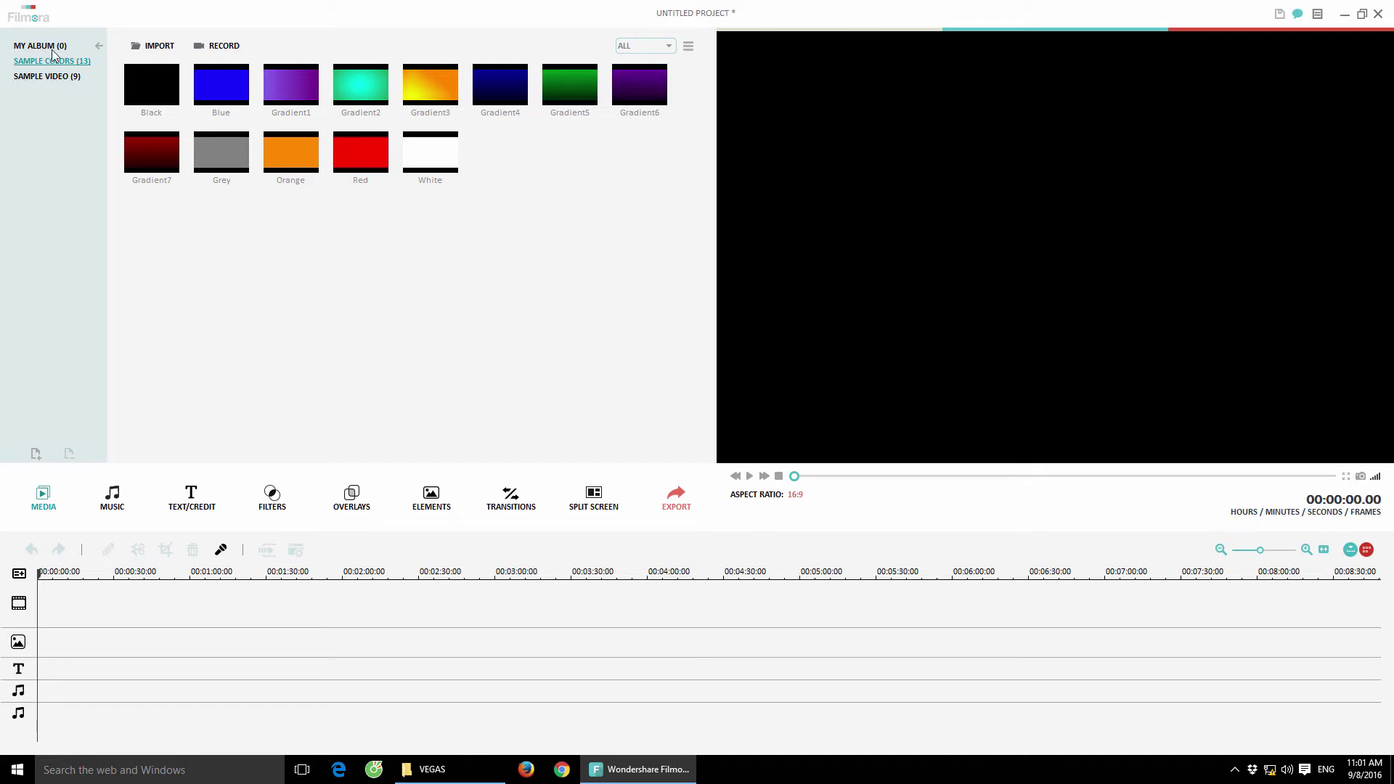
click(51, 47)
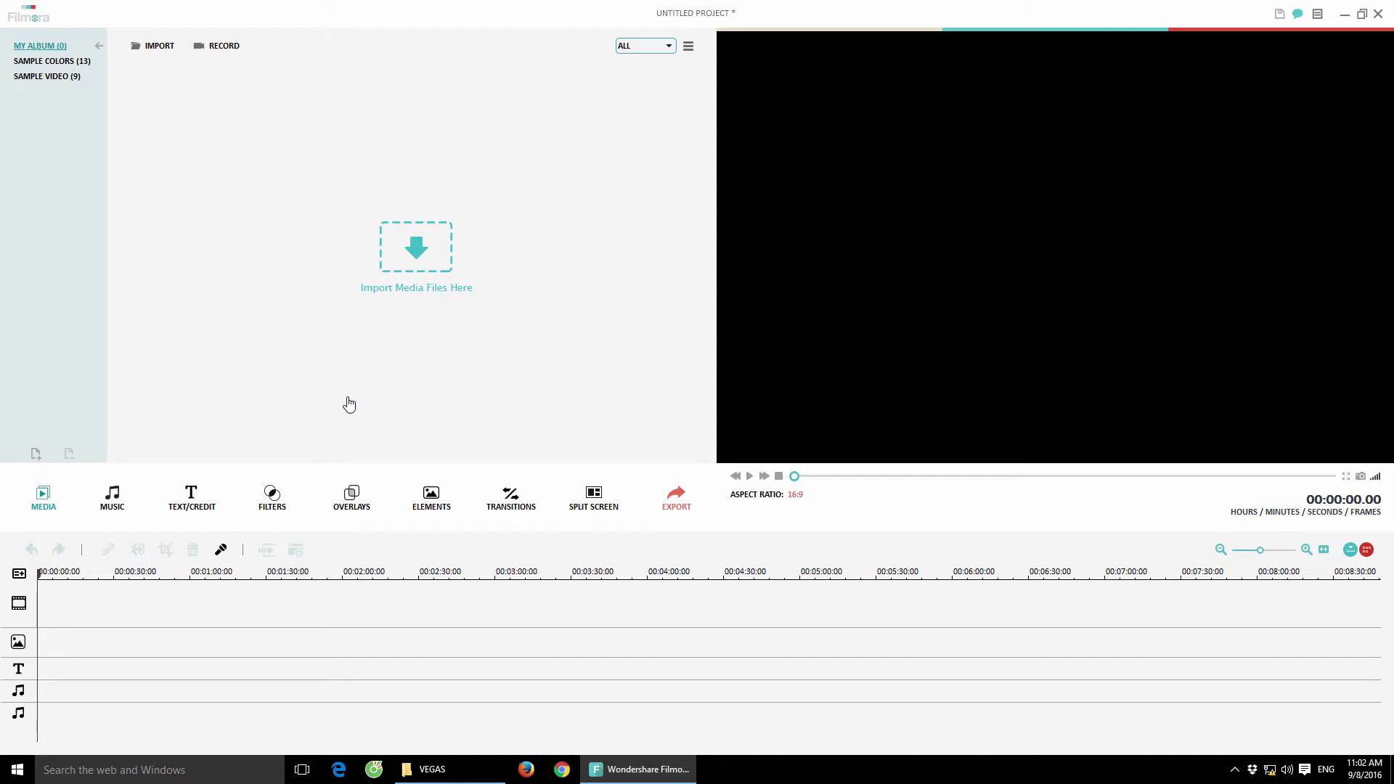
Import the clips MVI_0346.MOV, MVI_0352.MOV and MVI_0353.MOV from the VEGAS folder into My Album.
click(422, 259)
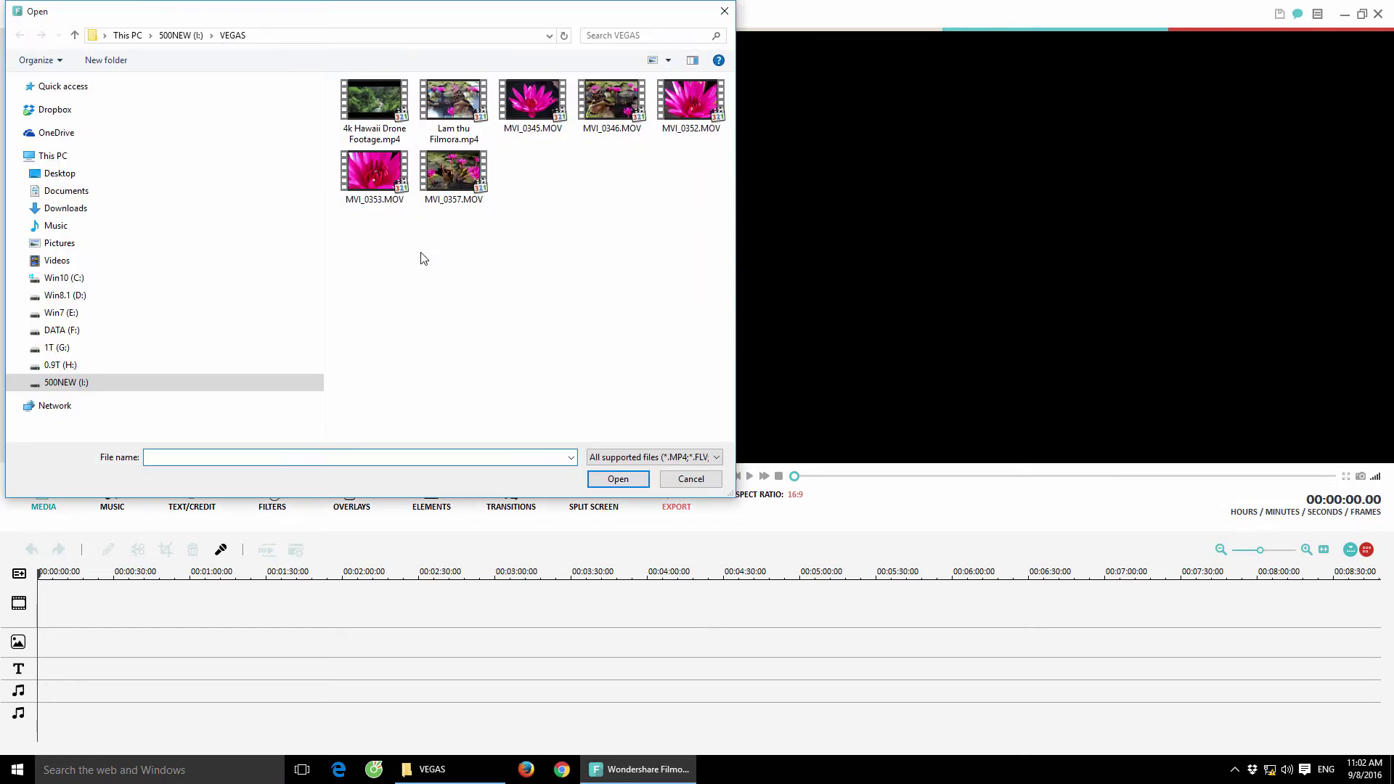
click(534, 125)
click(606, 112)
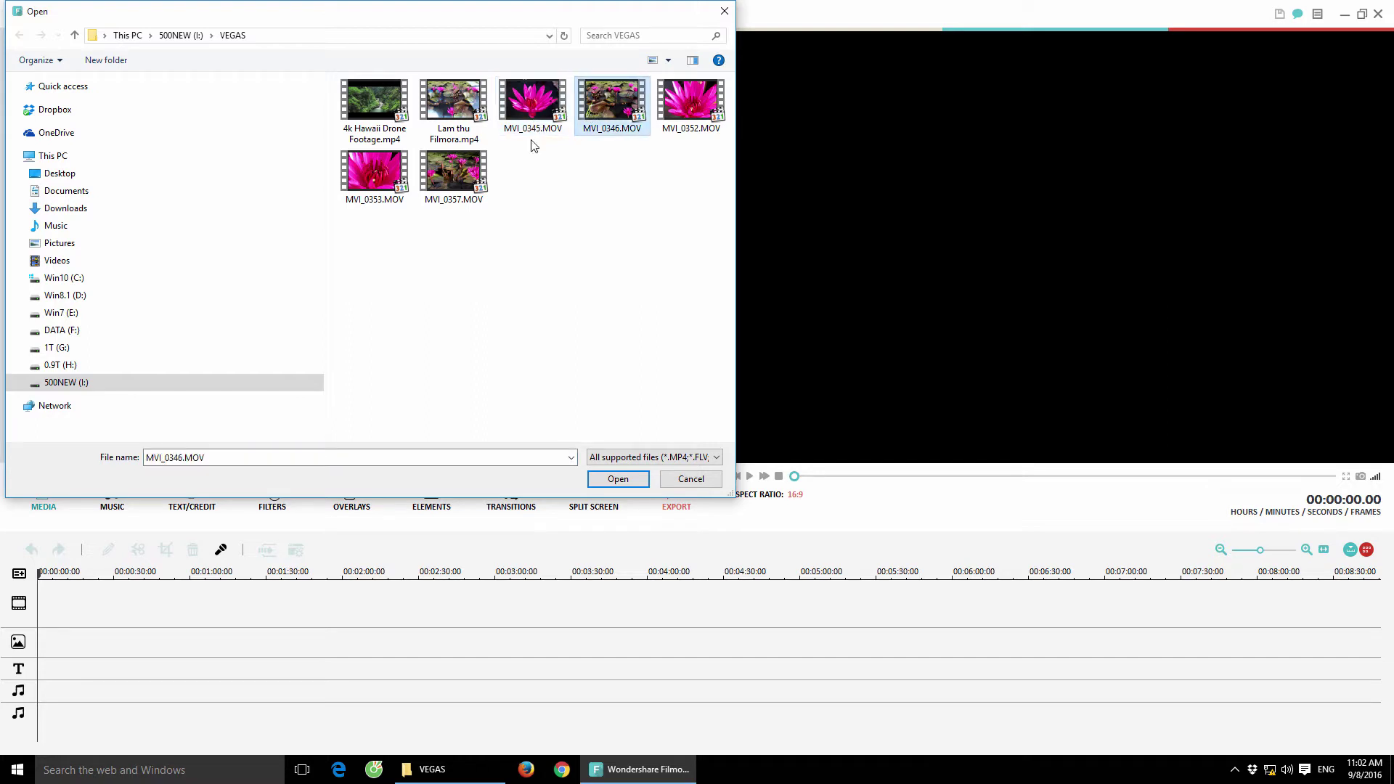
shift+click(381, 179)
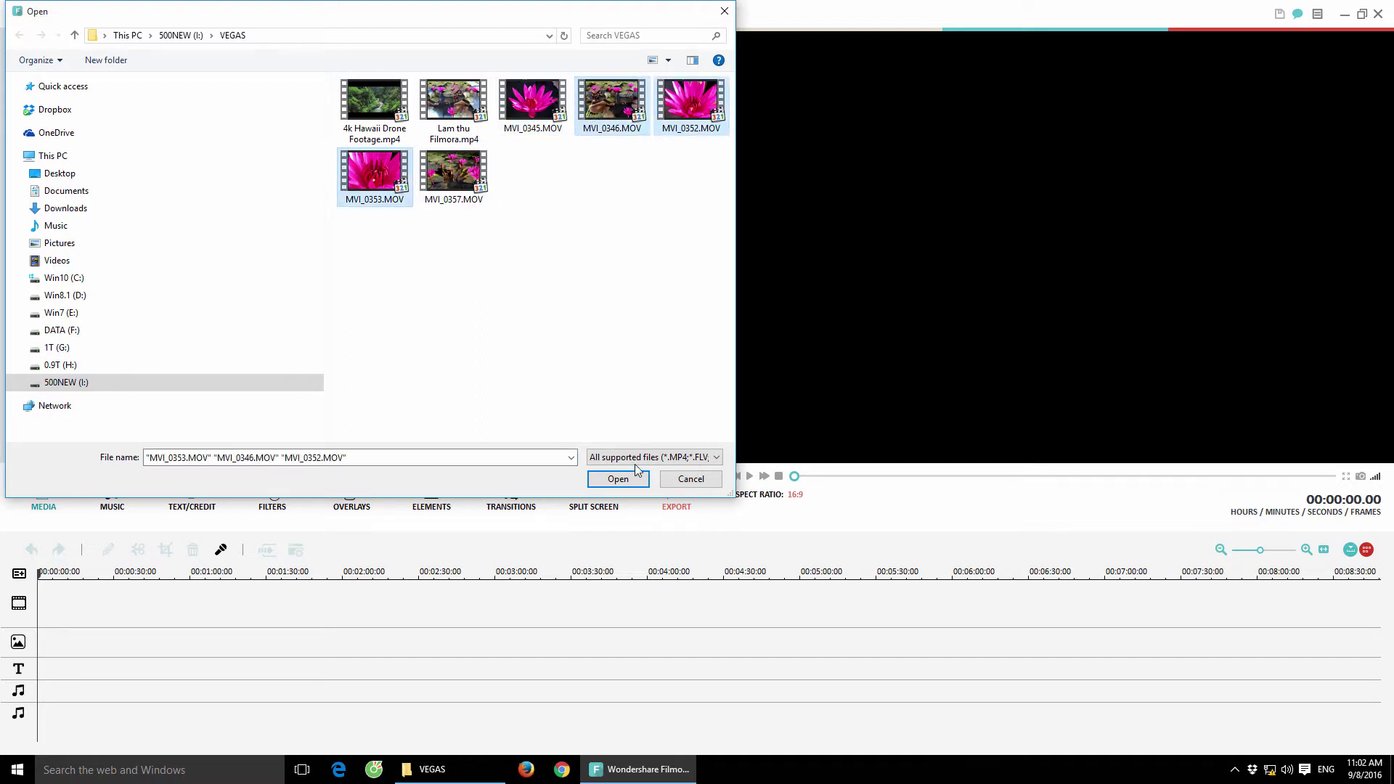
click(616, 483)
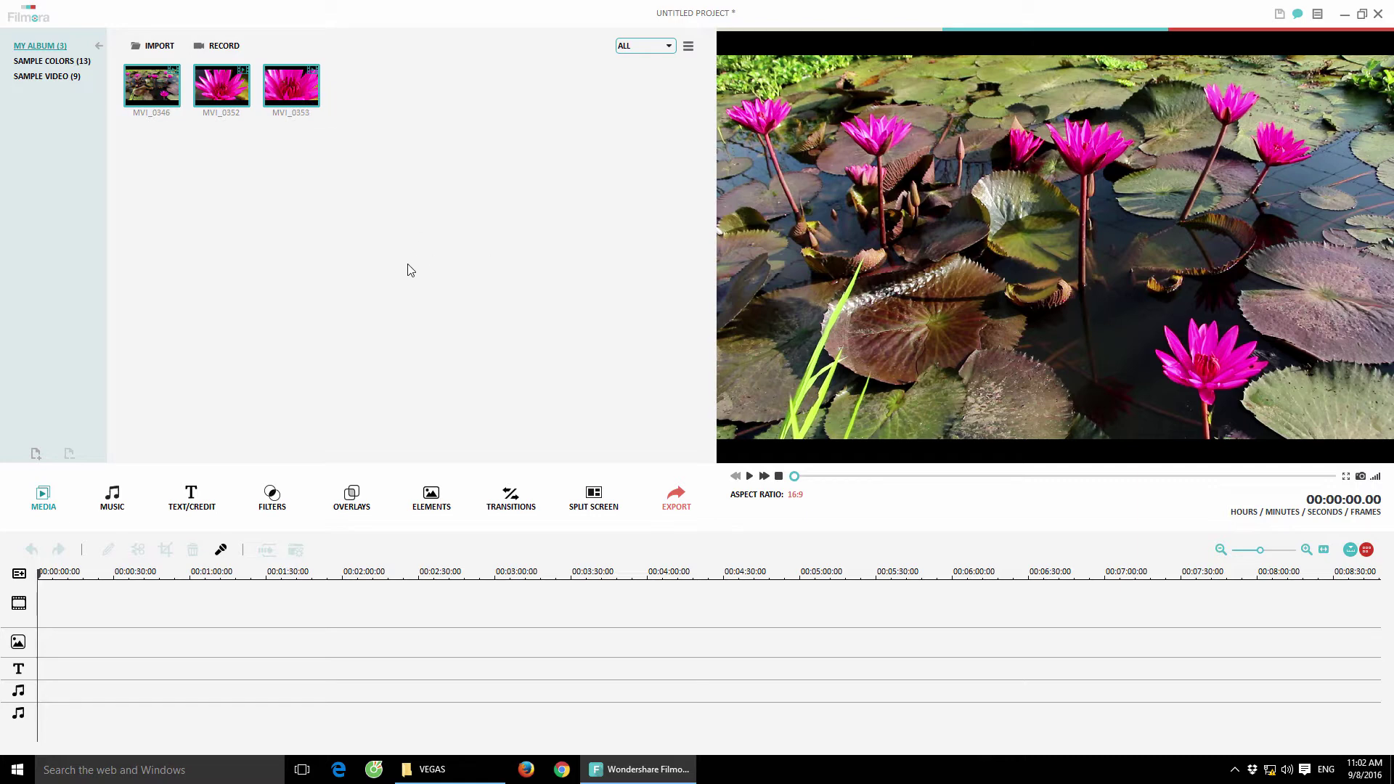
click(155, 47)
click(302, 223)
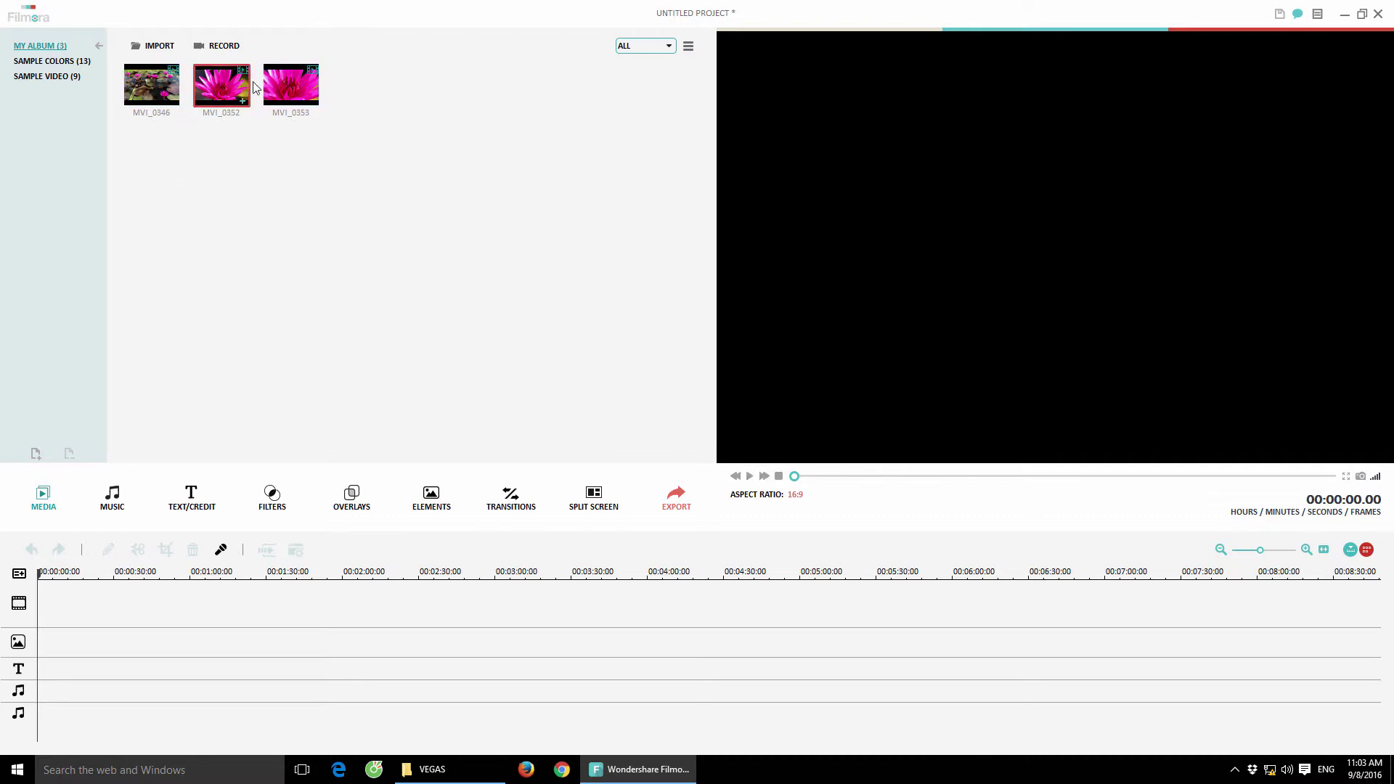
Place the clips MVI_0346, MVI_0352 and MVI_0353 one after another on the timeline's video track.
click(172, 103)
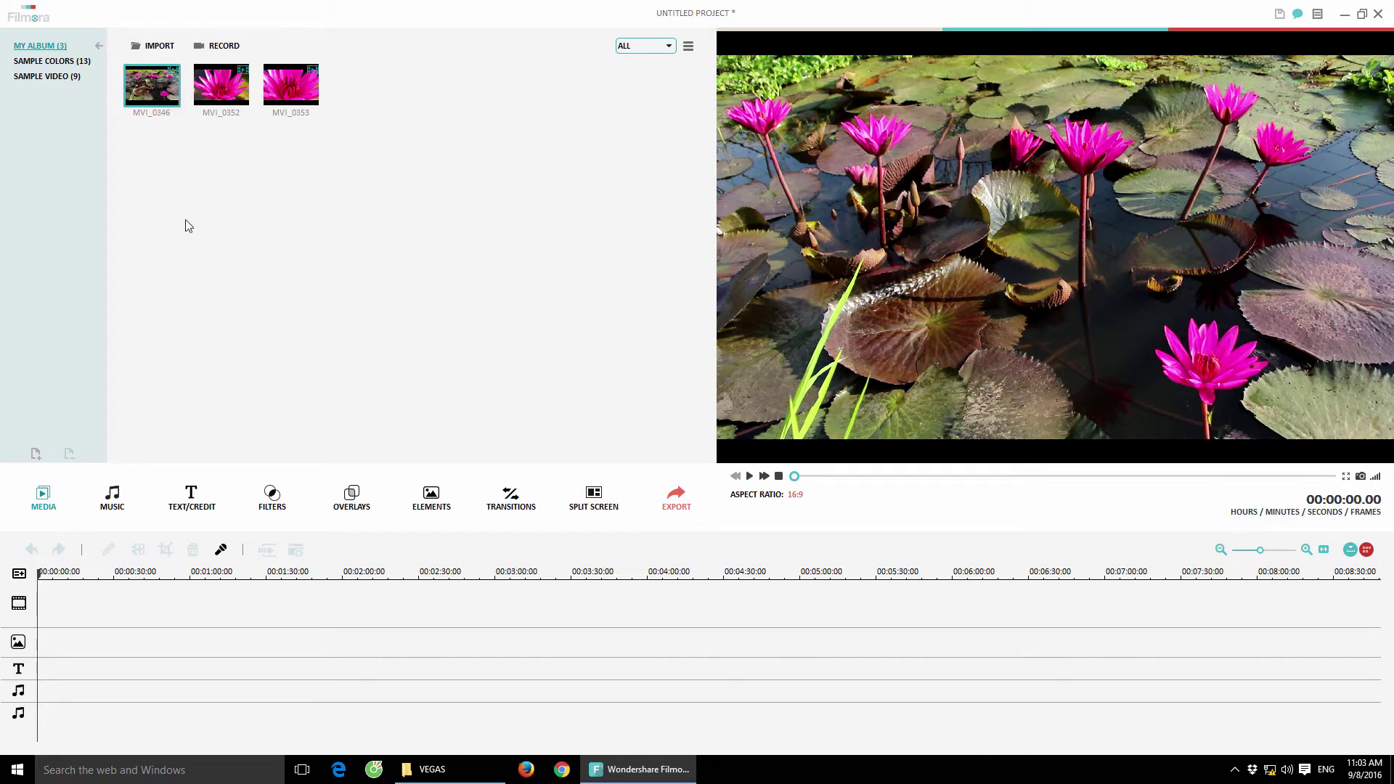
drag(148, 159, 385, 85)
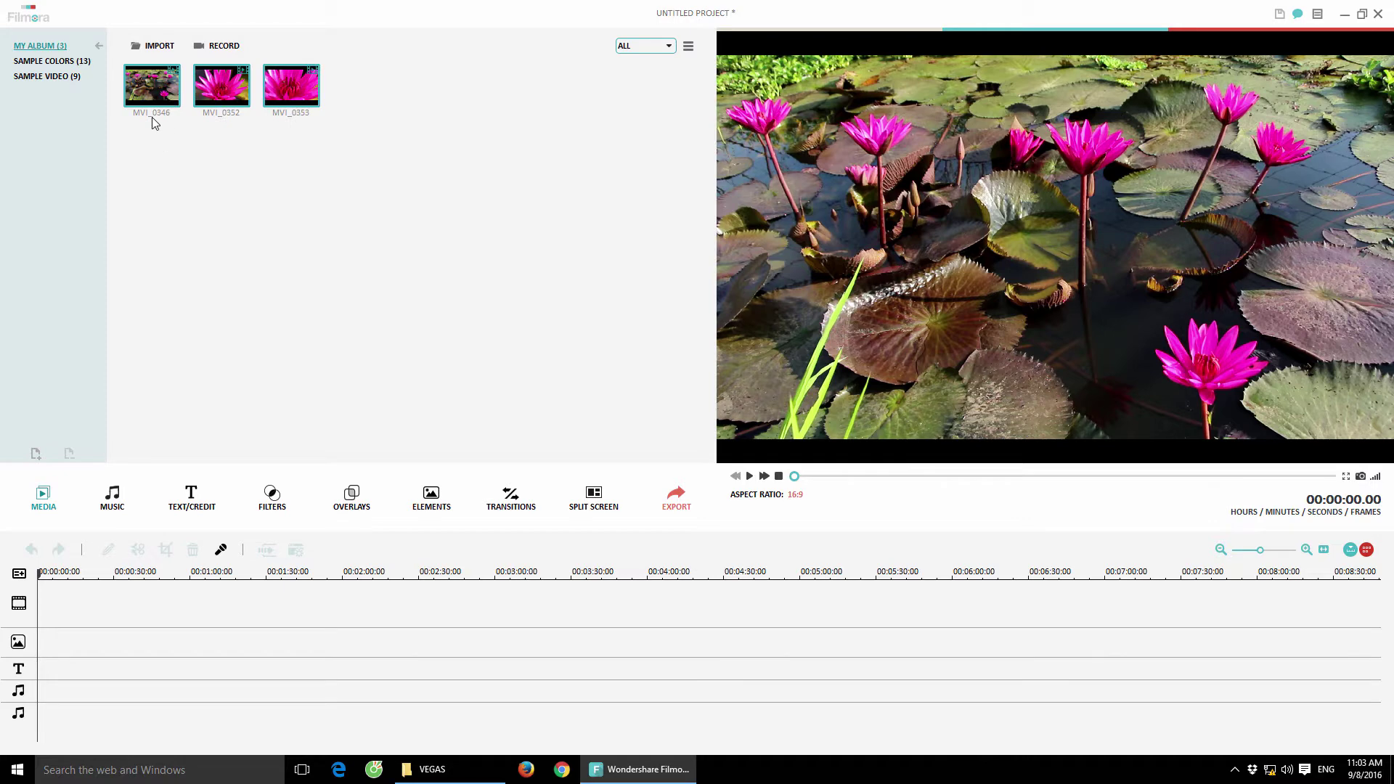
drag(153, 124, 166, 285)
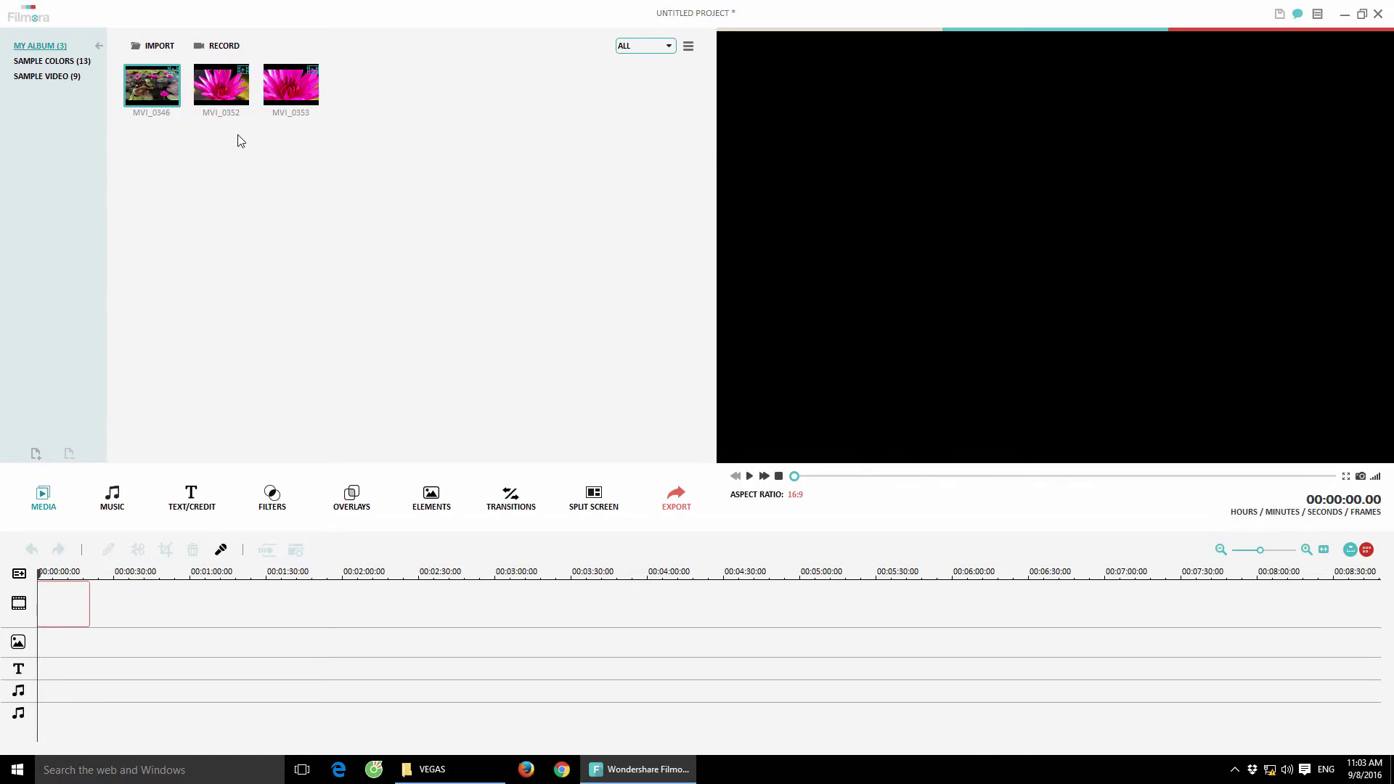
drag(233, 143, 320, 74)
drag(221, 90, 127, 623)
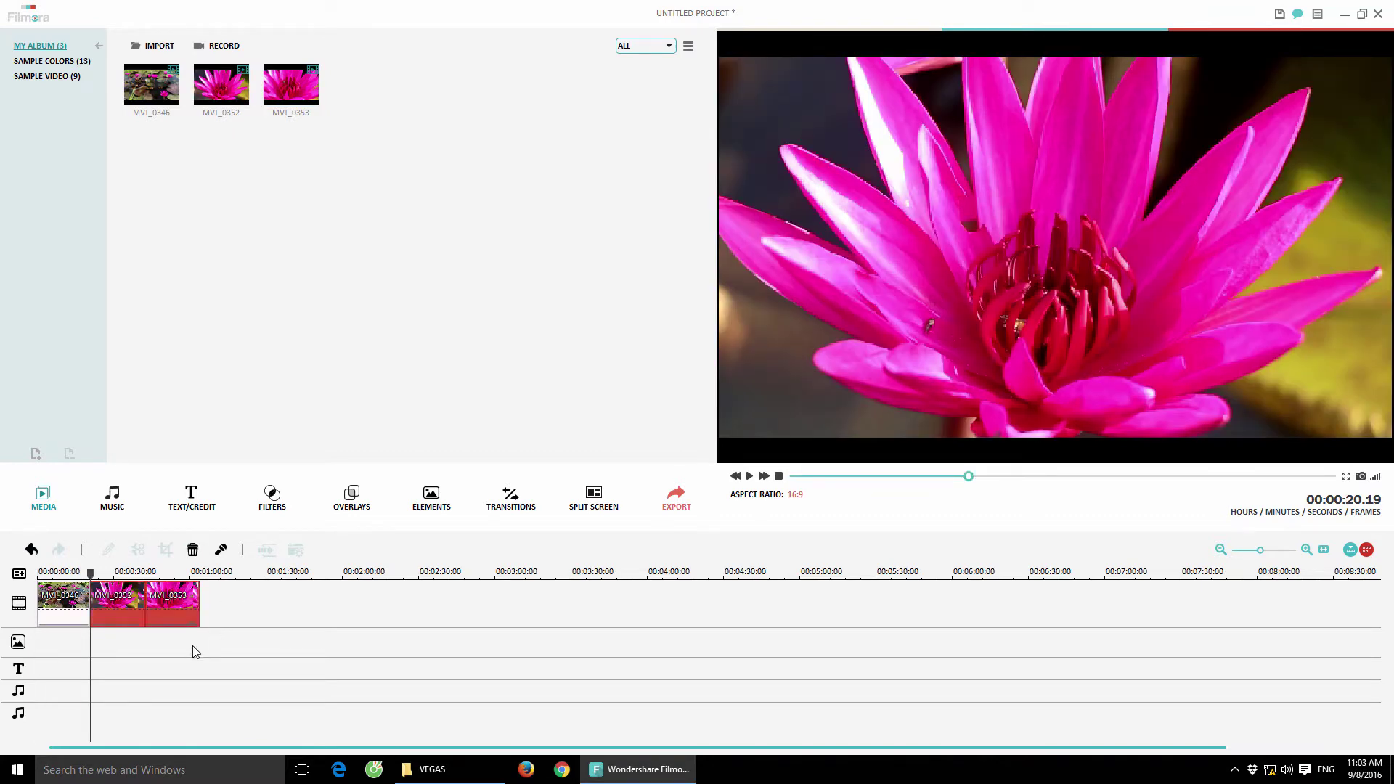
Reorder the clips on the video track so that MVI_0352 comes after MVI_0353.
drag(122, 601, 255, 596)
drag(359, 599, 207, 606)
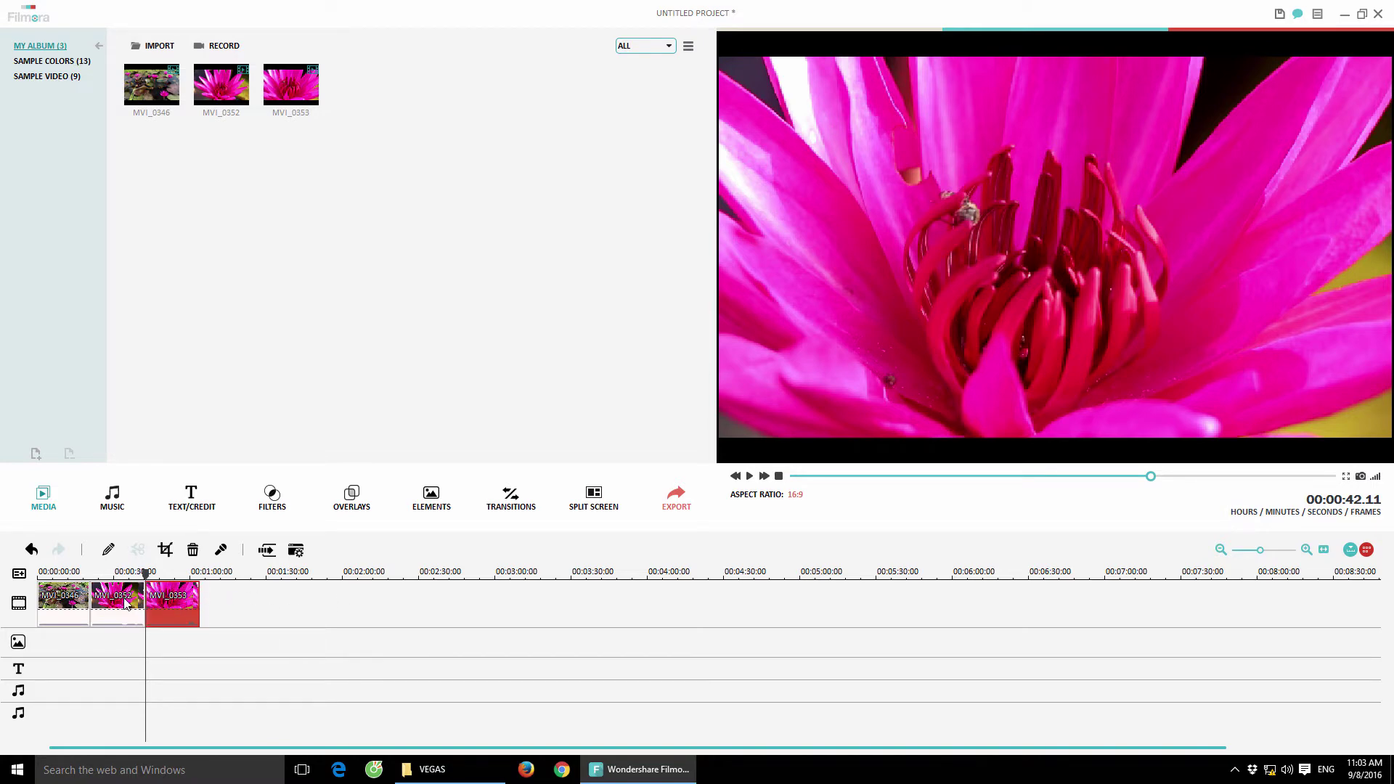
drag(108, 600, 192, 602)
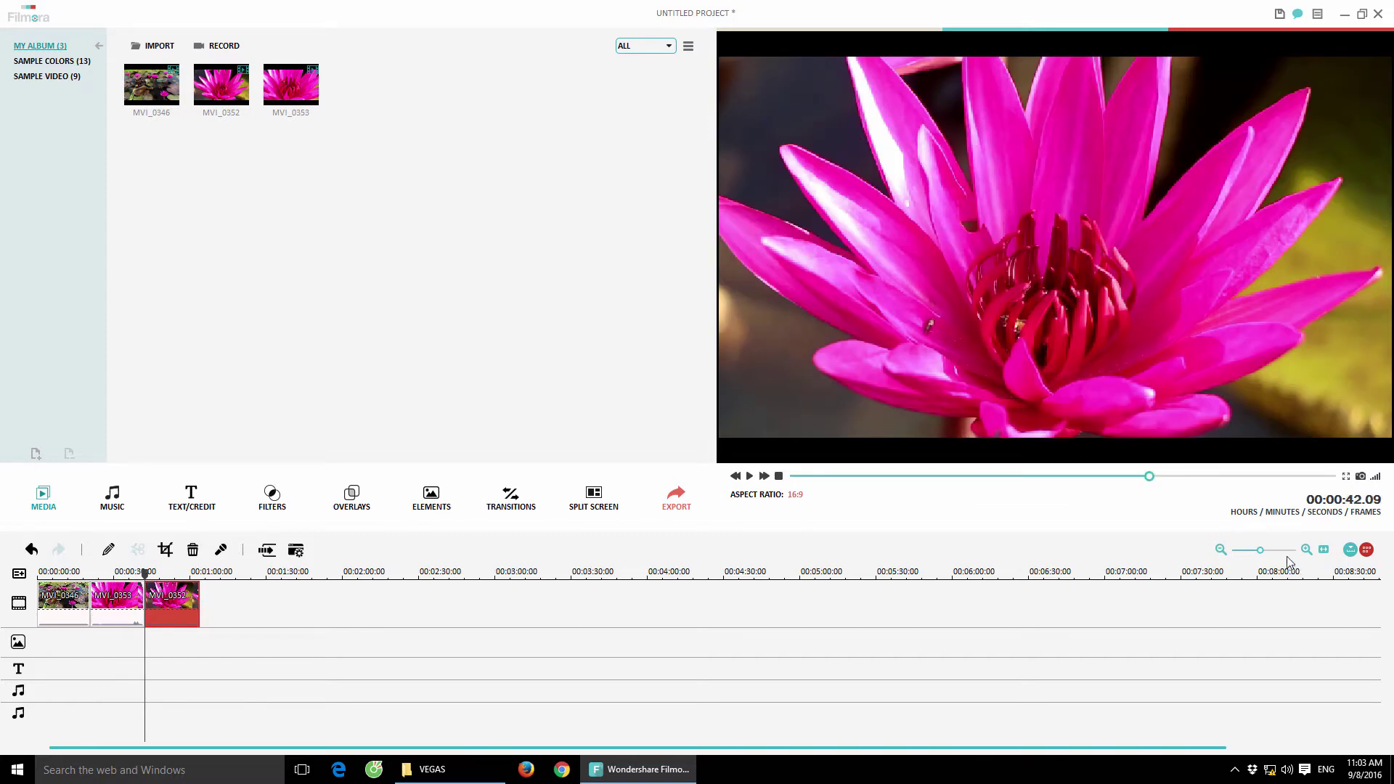
drag(1264, 556, 1273, 554)
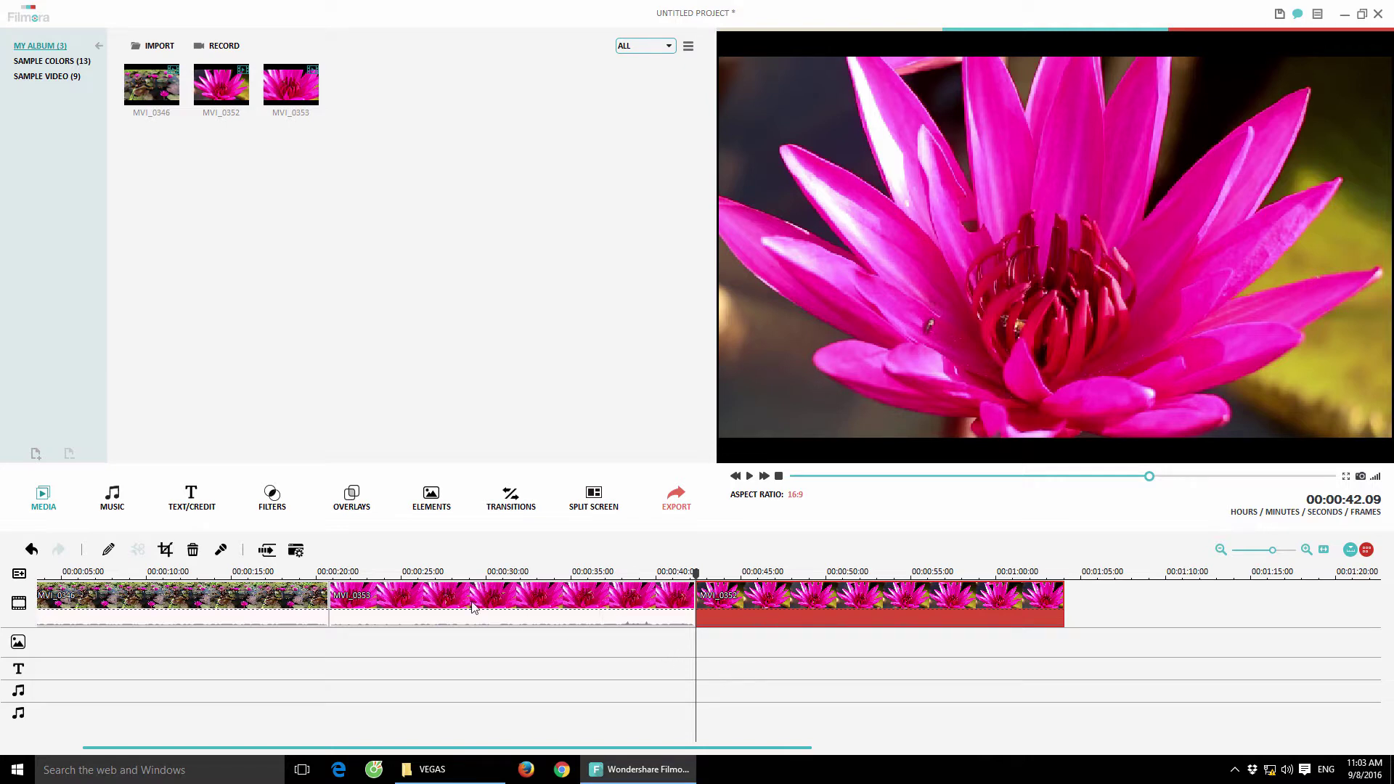
Move the MVI_0353 clip to the end of the video track so that it follows MVI_0352.
click(441, 601)
drag(776, 612, 1154, 622)
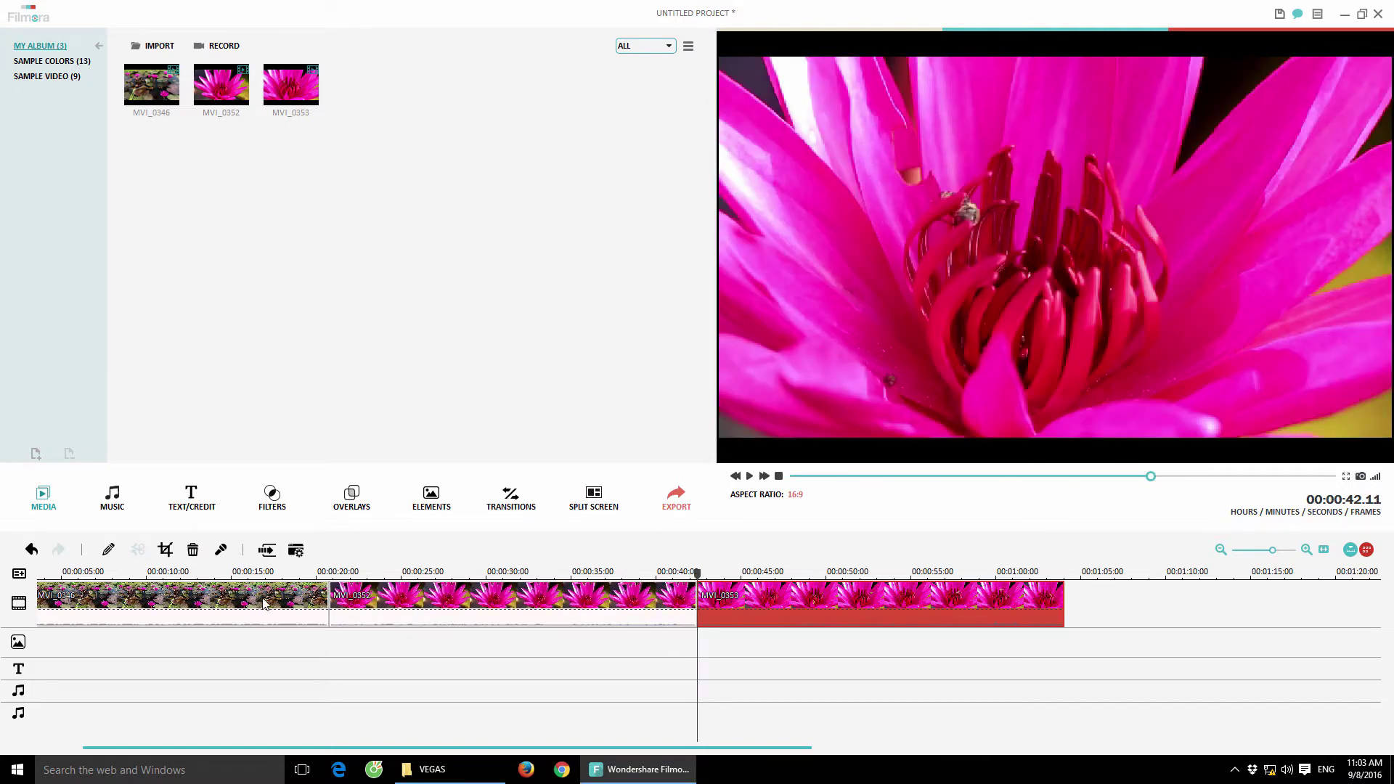
Split the MVI_0346 clip on the video track at 00:00:08.05.
click(214, 606)
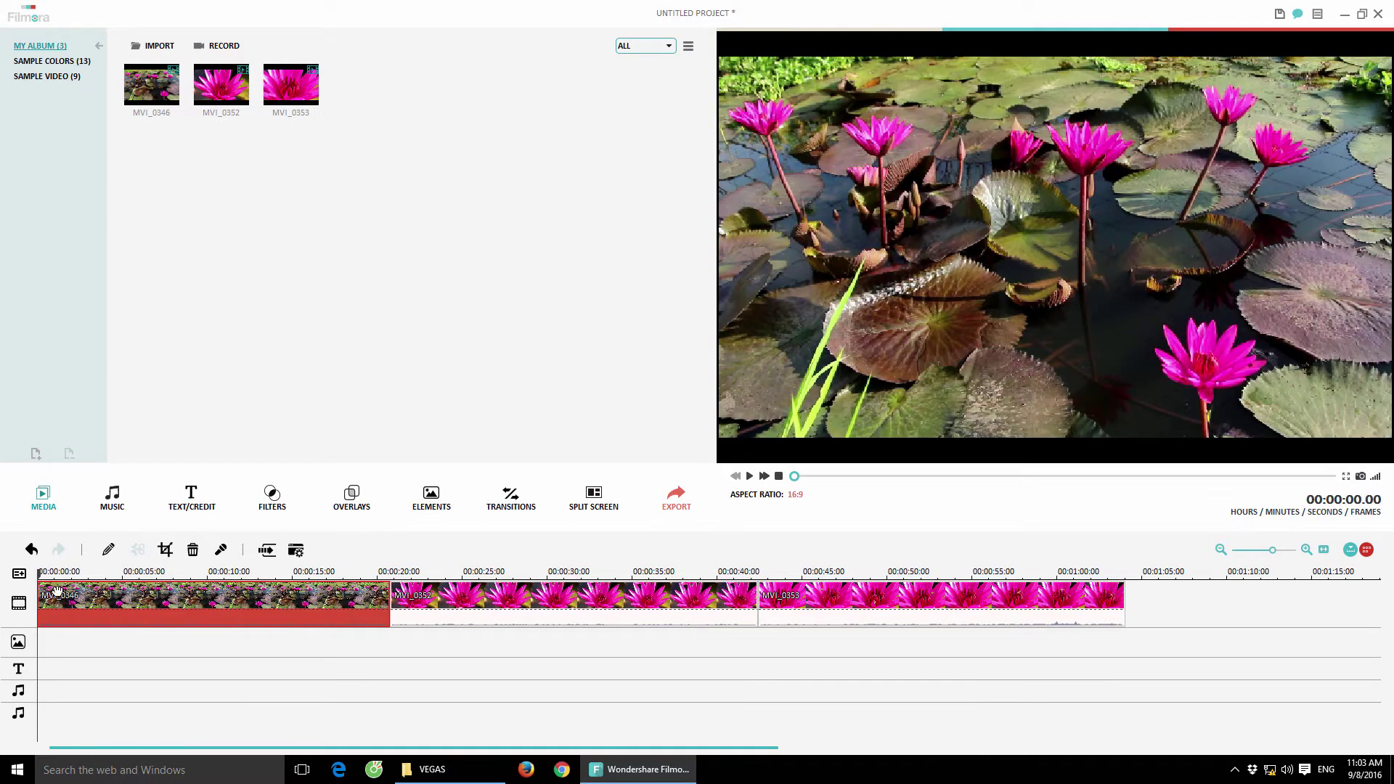
drag(40, 574, 188, 573)
click(205, 589)
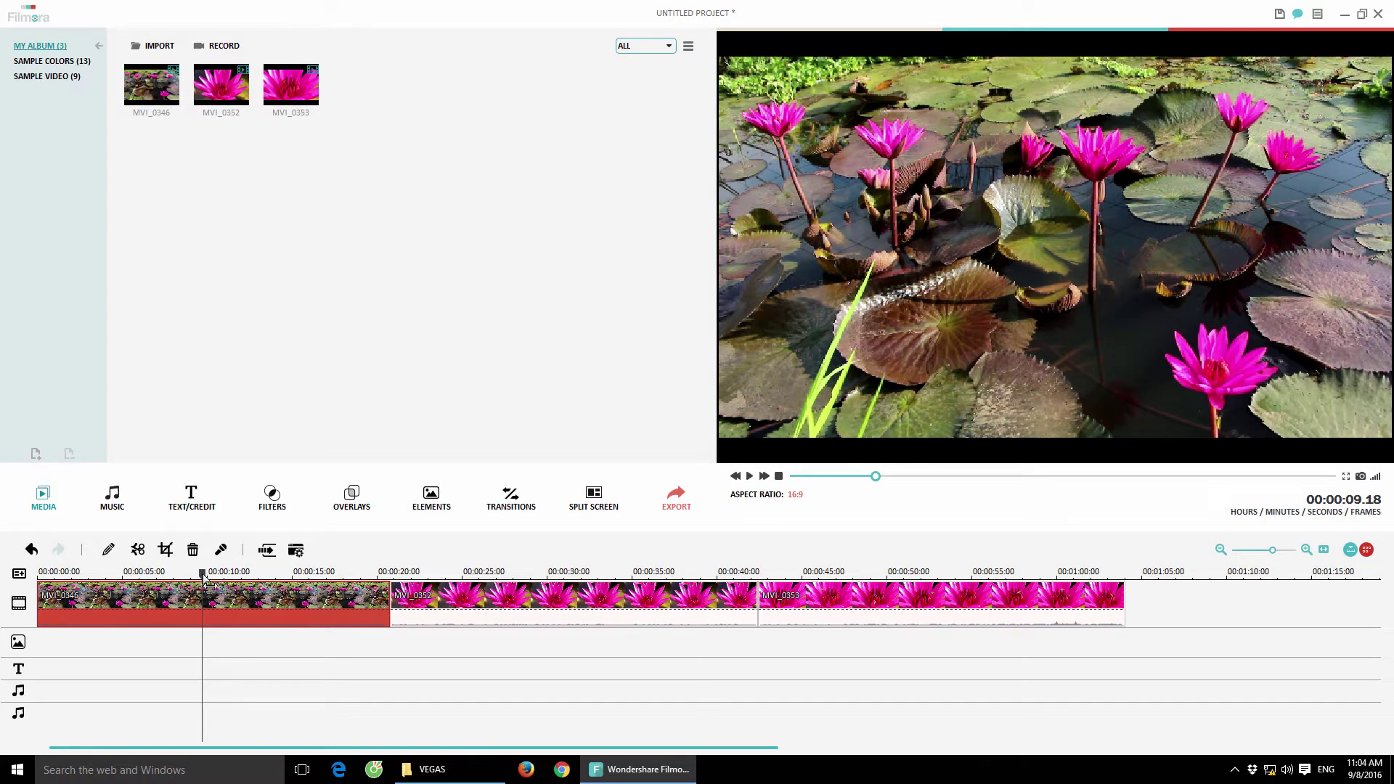
drag(203, 577, 183, 596)
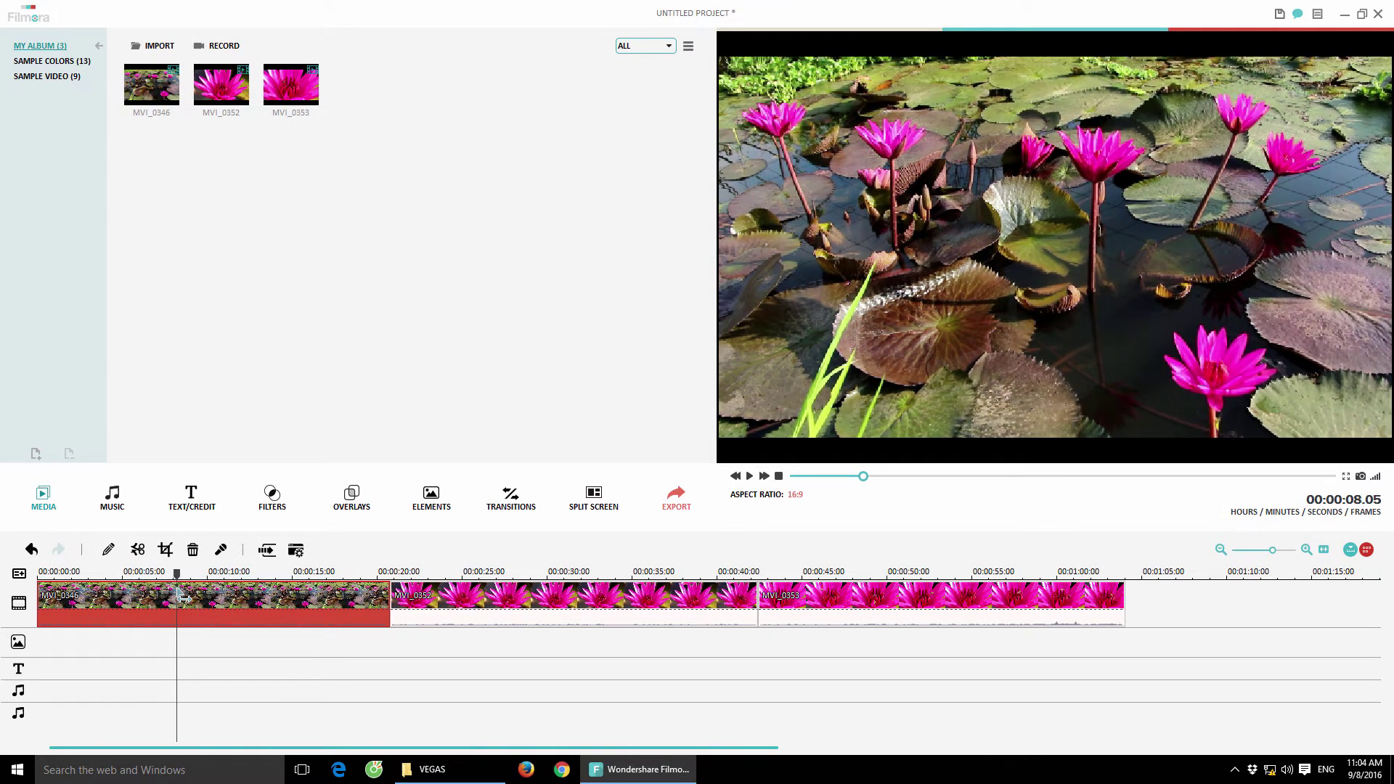
click(138, 550)
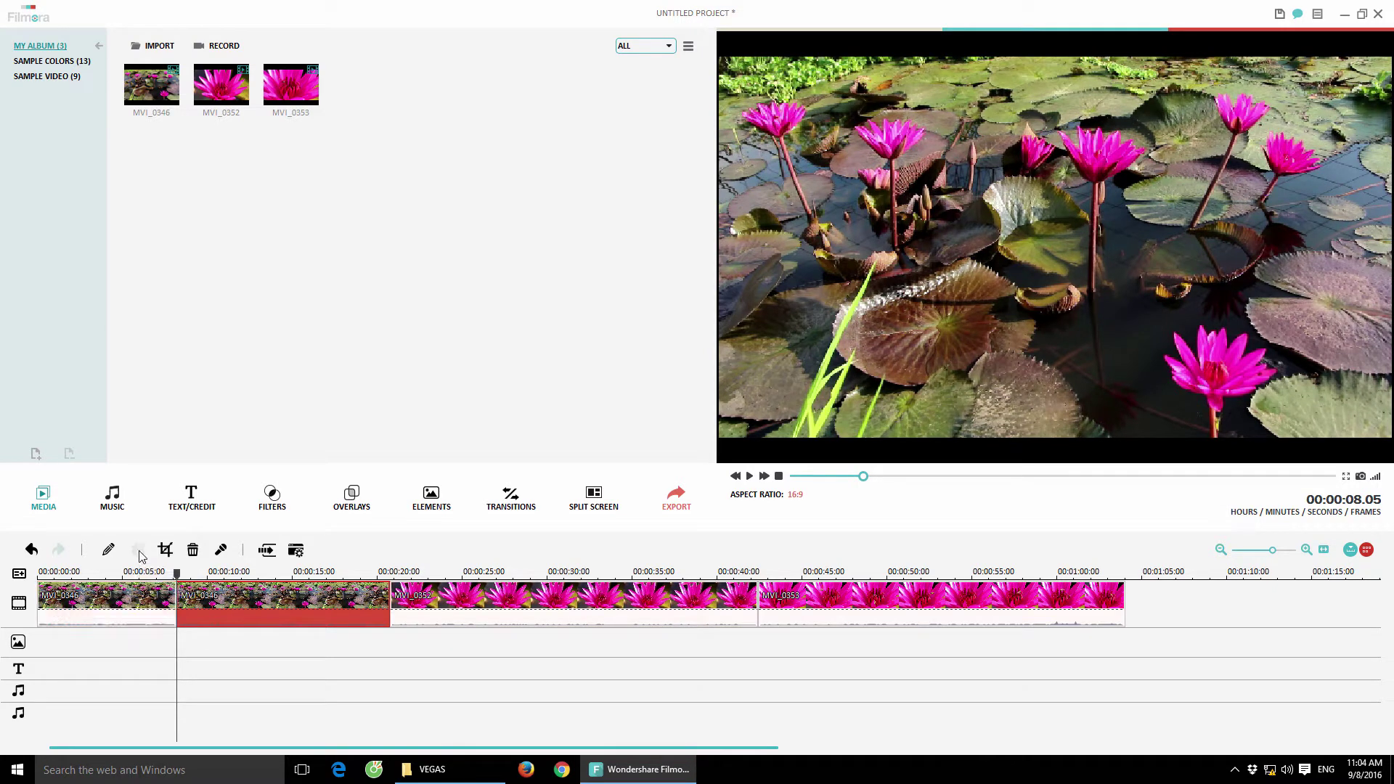
Split the second part of MVI_0346 at 00:00:12.18 and delete the middle section between the two cuts.
drag(182, 579, 258, 583)
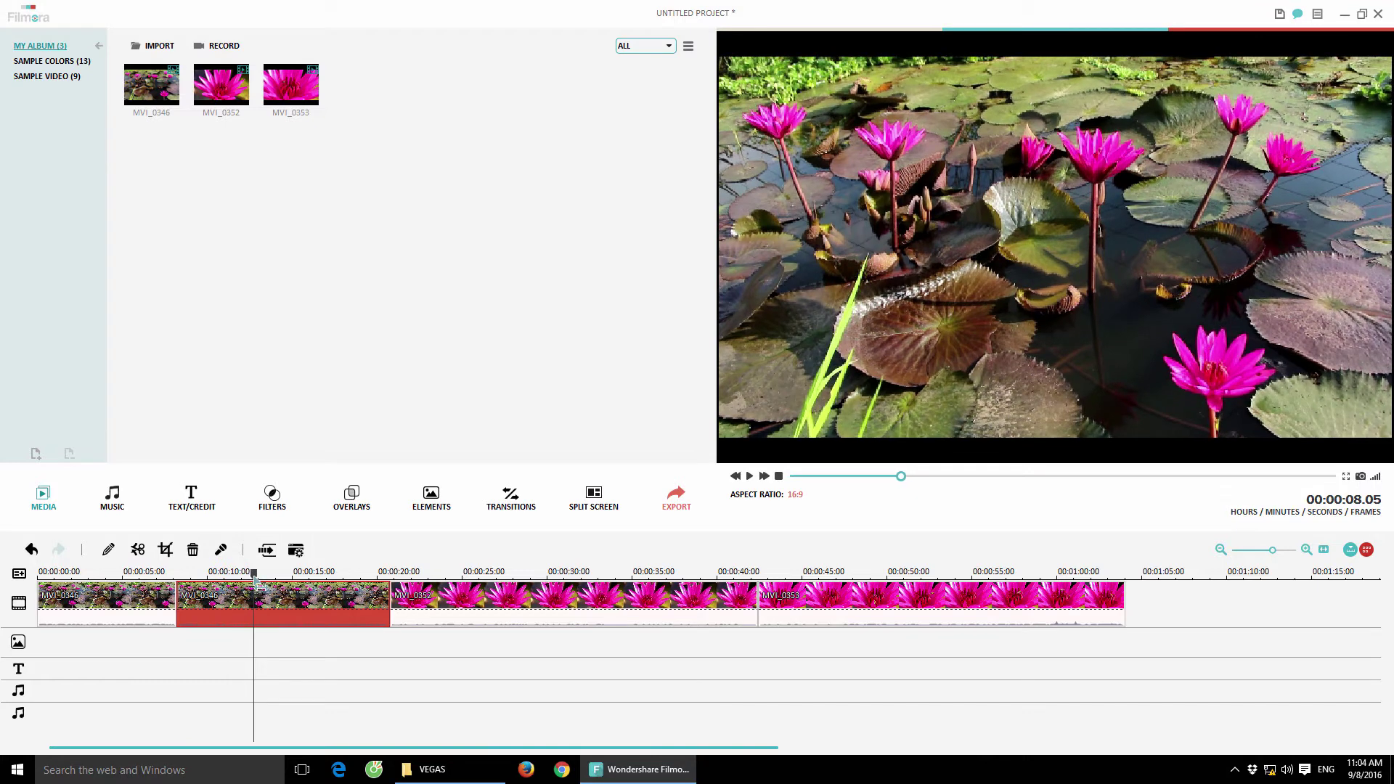
click(138, 550)
click(220, 599)
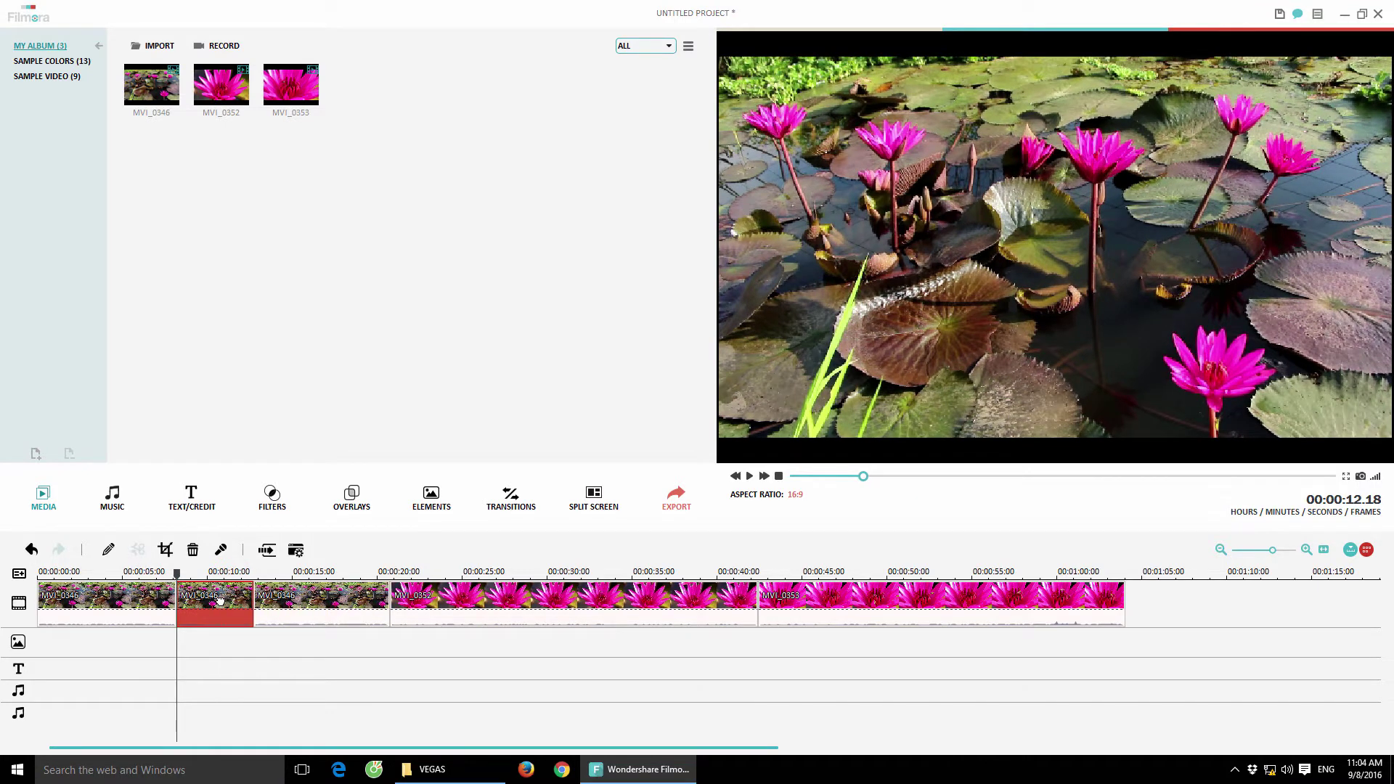
key(Delete)
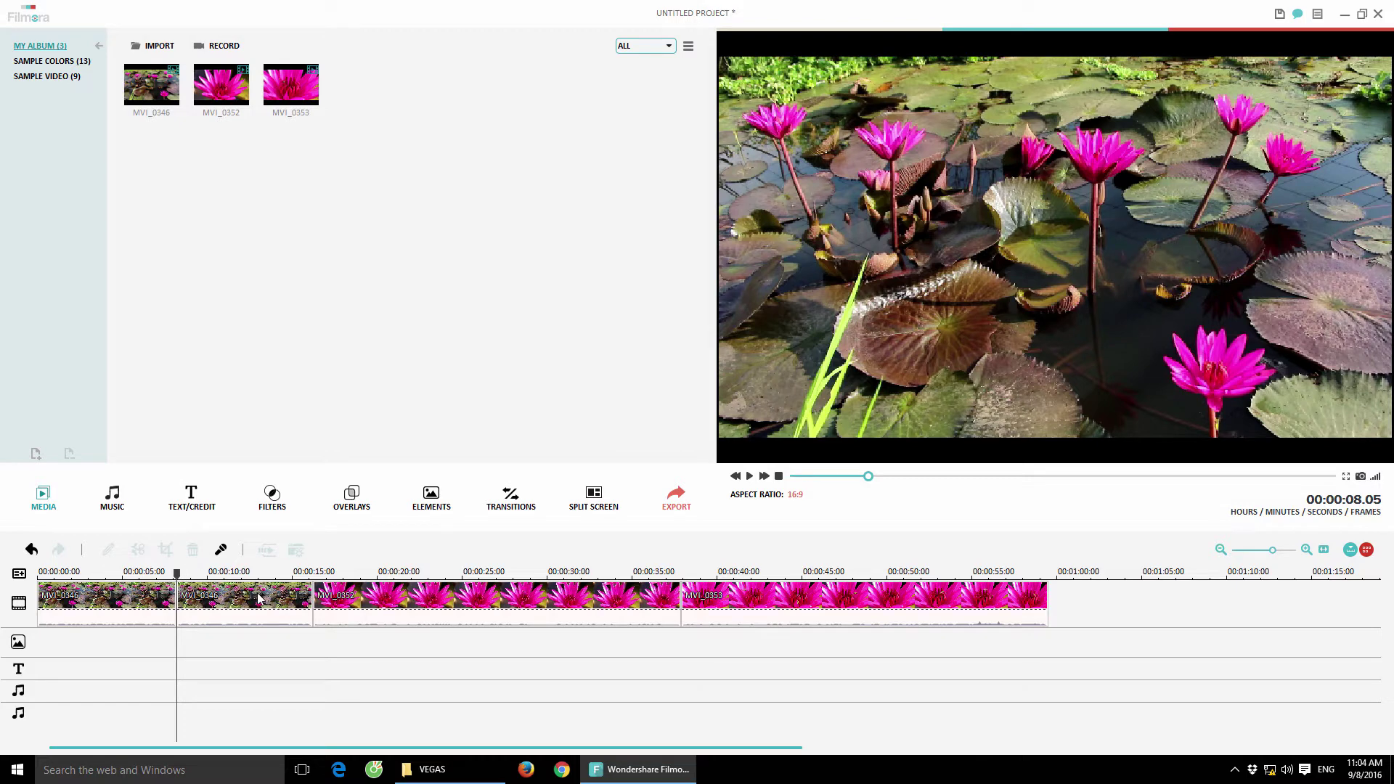
Trim the end of the second MVI_0346 clip back to 00:00:15.01 and shorten MVI_0352 by about two seconds from its start.
click(310, 591)
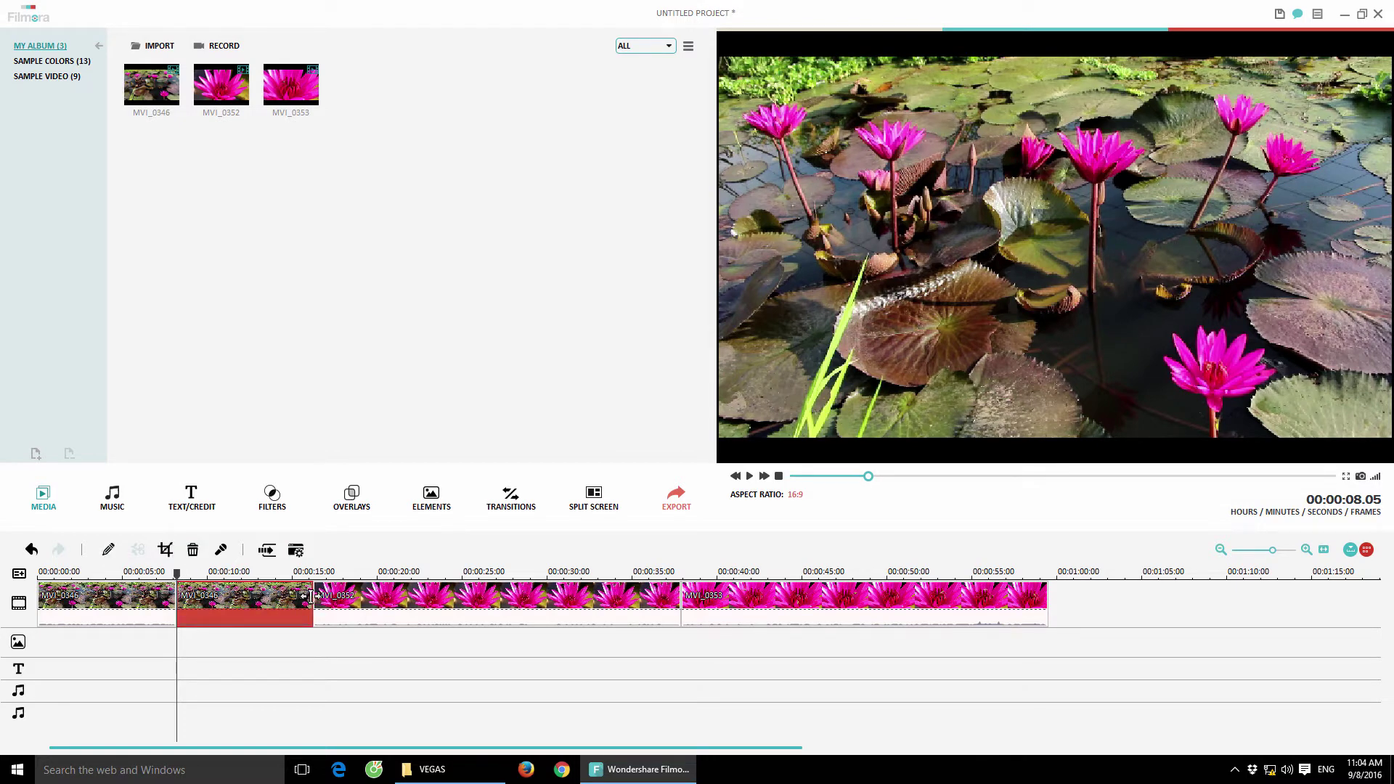
drag(311, 596, 289, 596)
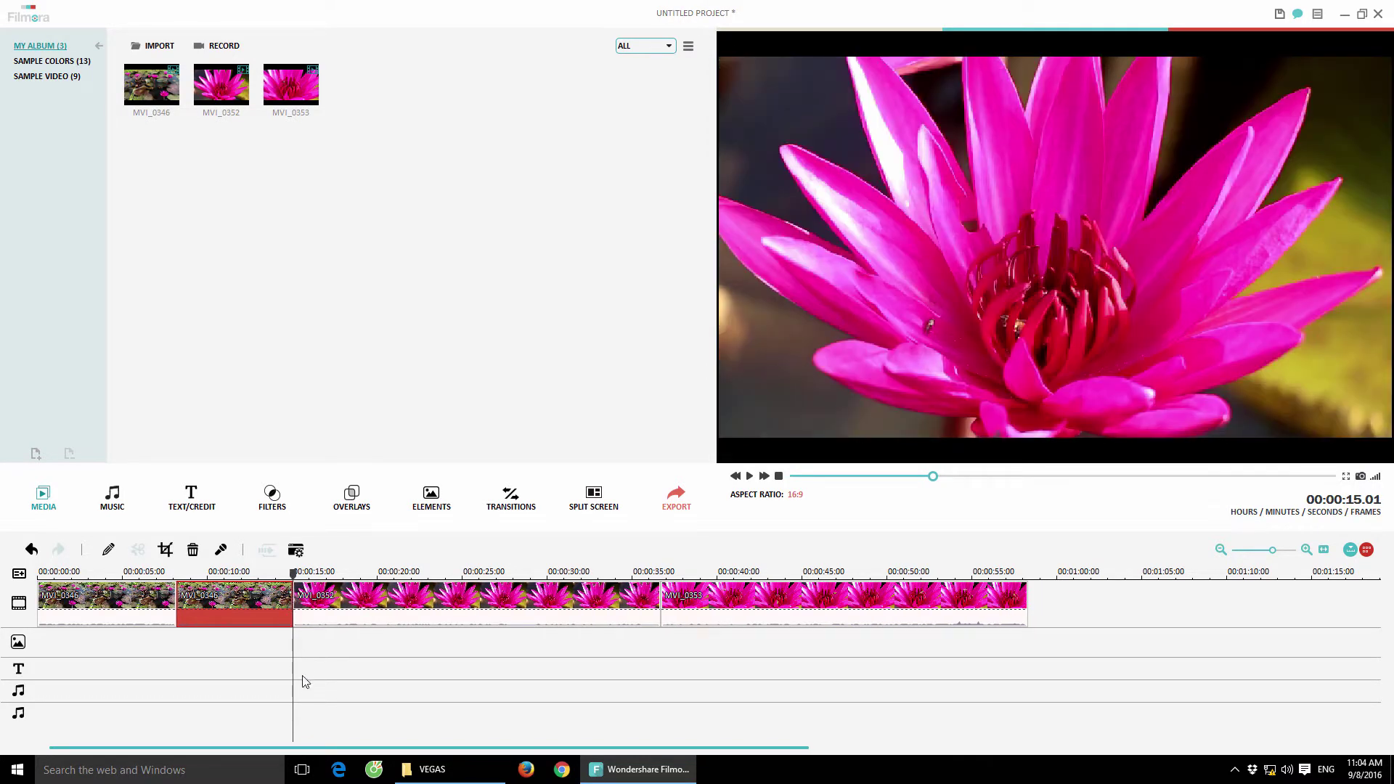
click(298, 596)
drag(296, 591, 331, 591)
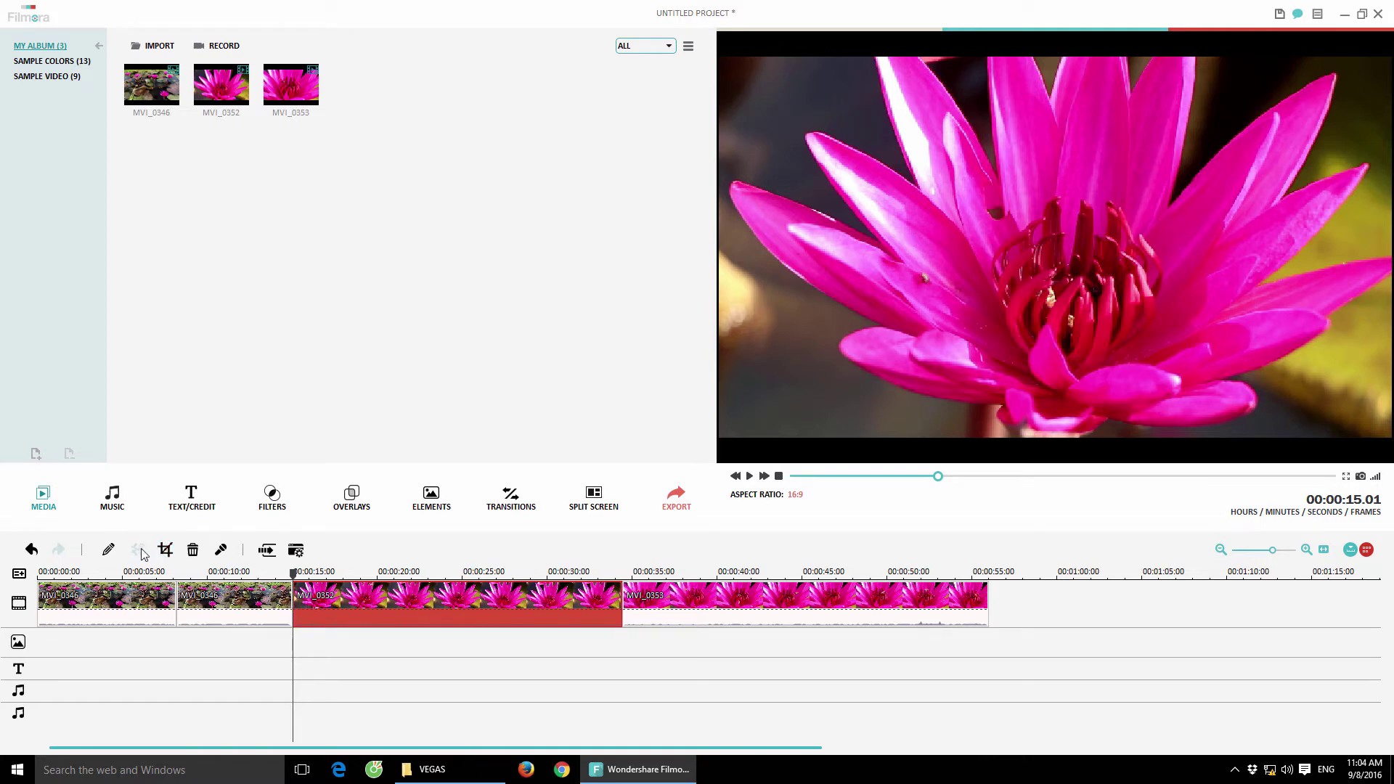
Jump between the clip boundaries around the second MVI_0346 clip and MVI_0352 on the timeline.
key(Up)
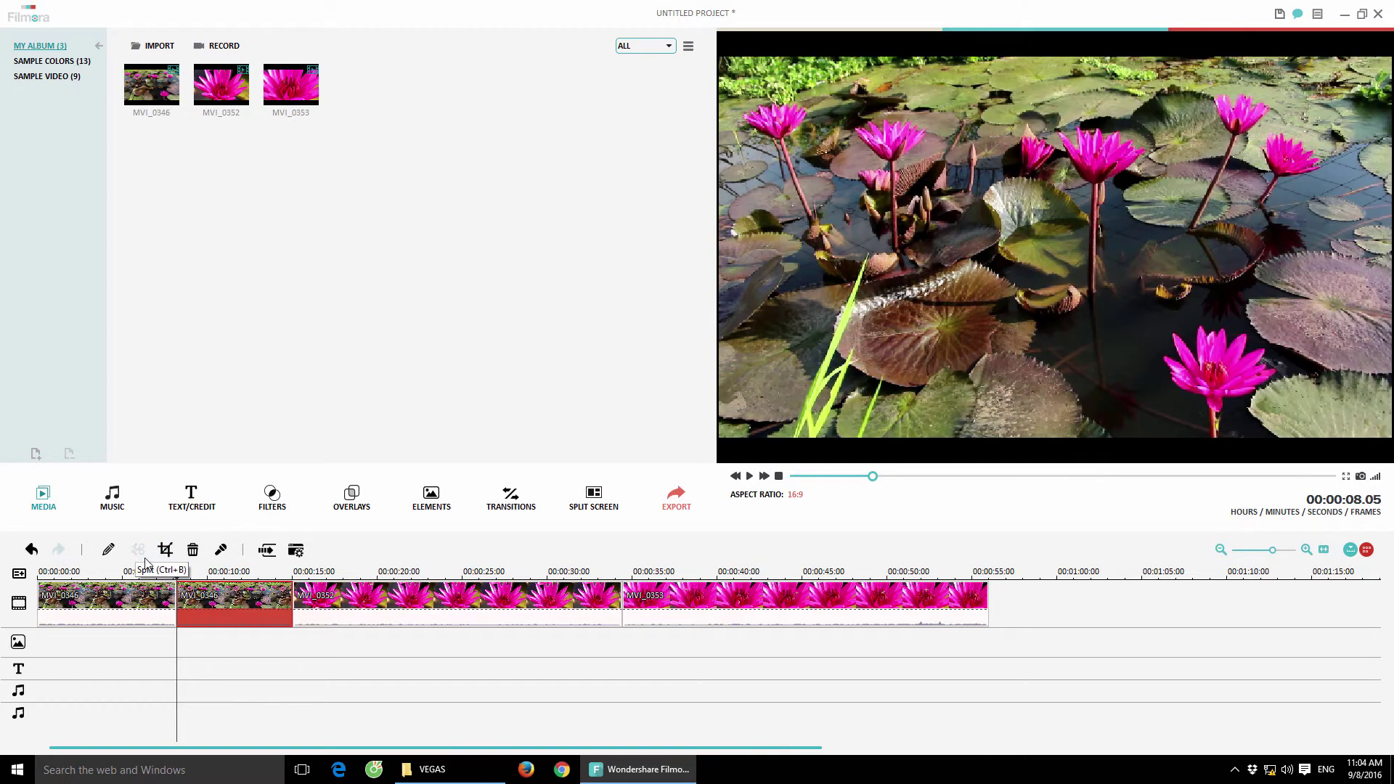
key(Down)
click(254, 594)
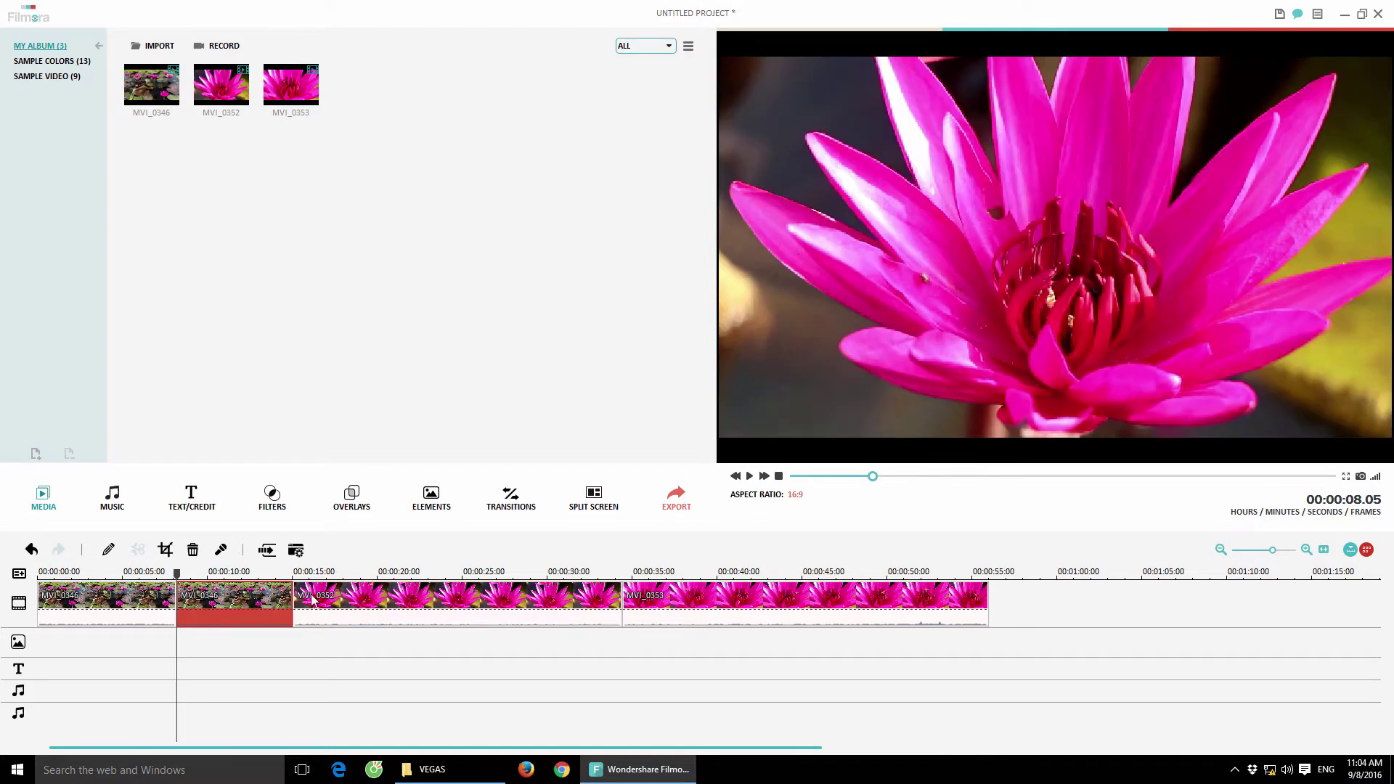
click(356, 596)
click(244, 598)
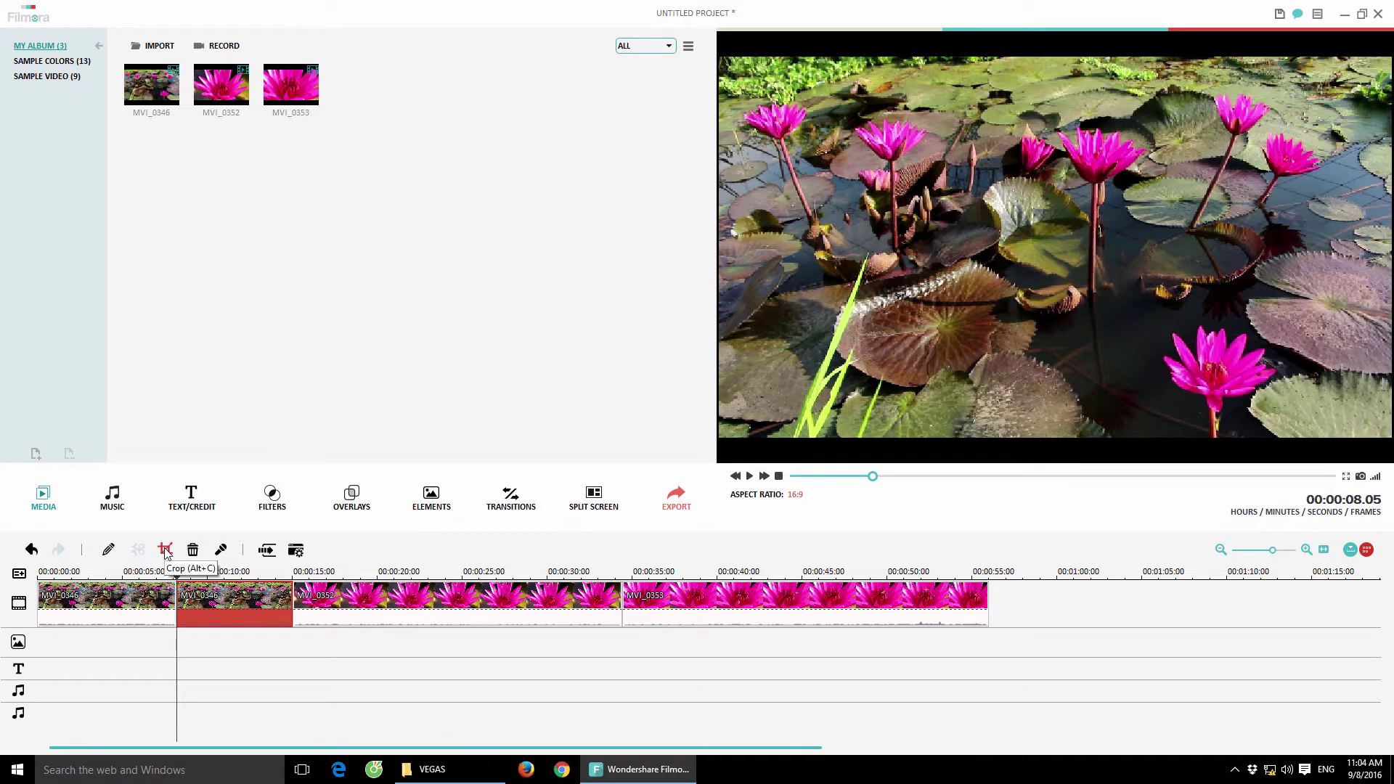
click(165, 549)
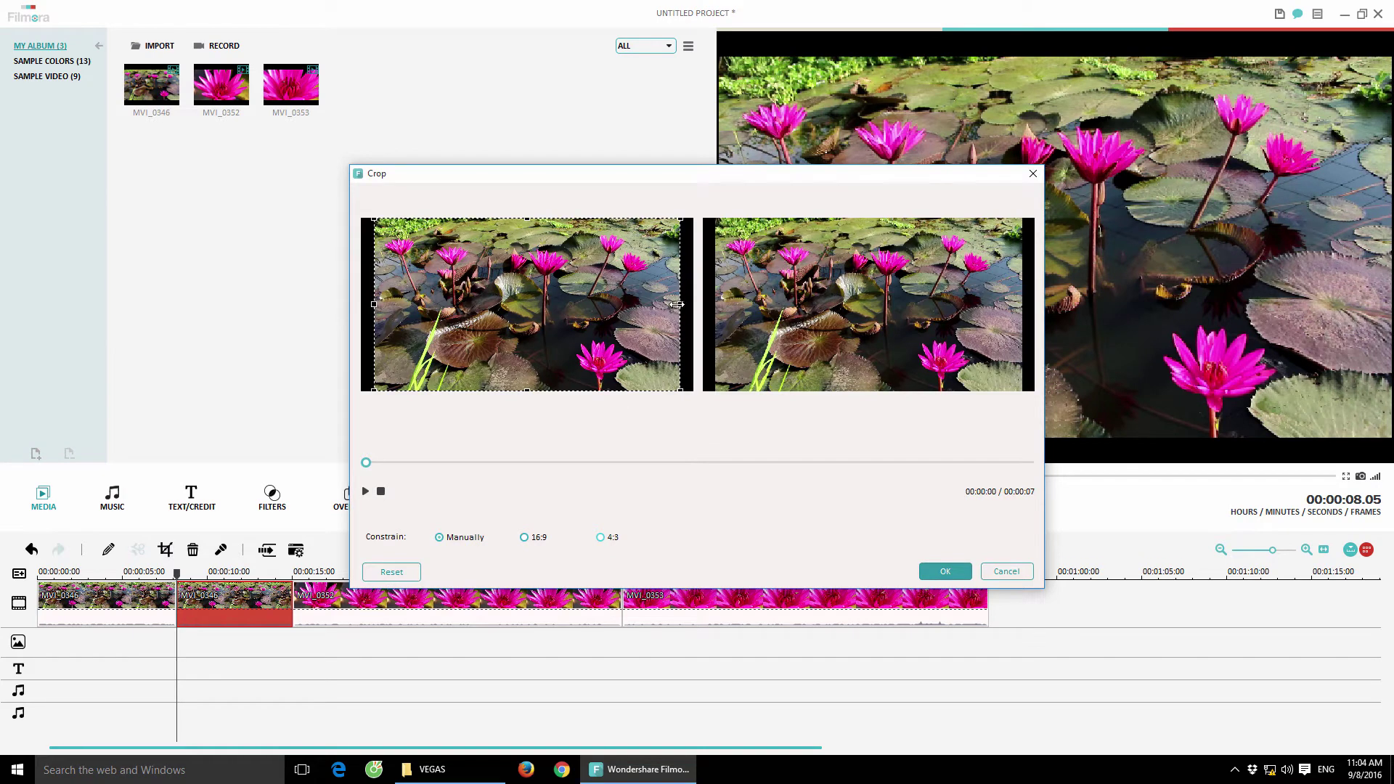
mouse_move(680, 305)
mouse_down()
mouse_move(656, 307)
mouse_move(682, 309)
mouse_up()
click(1006, 572)
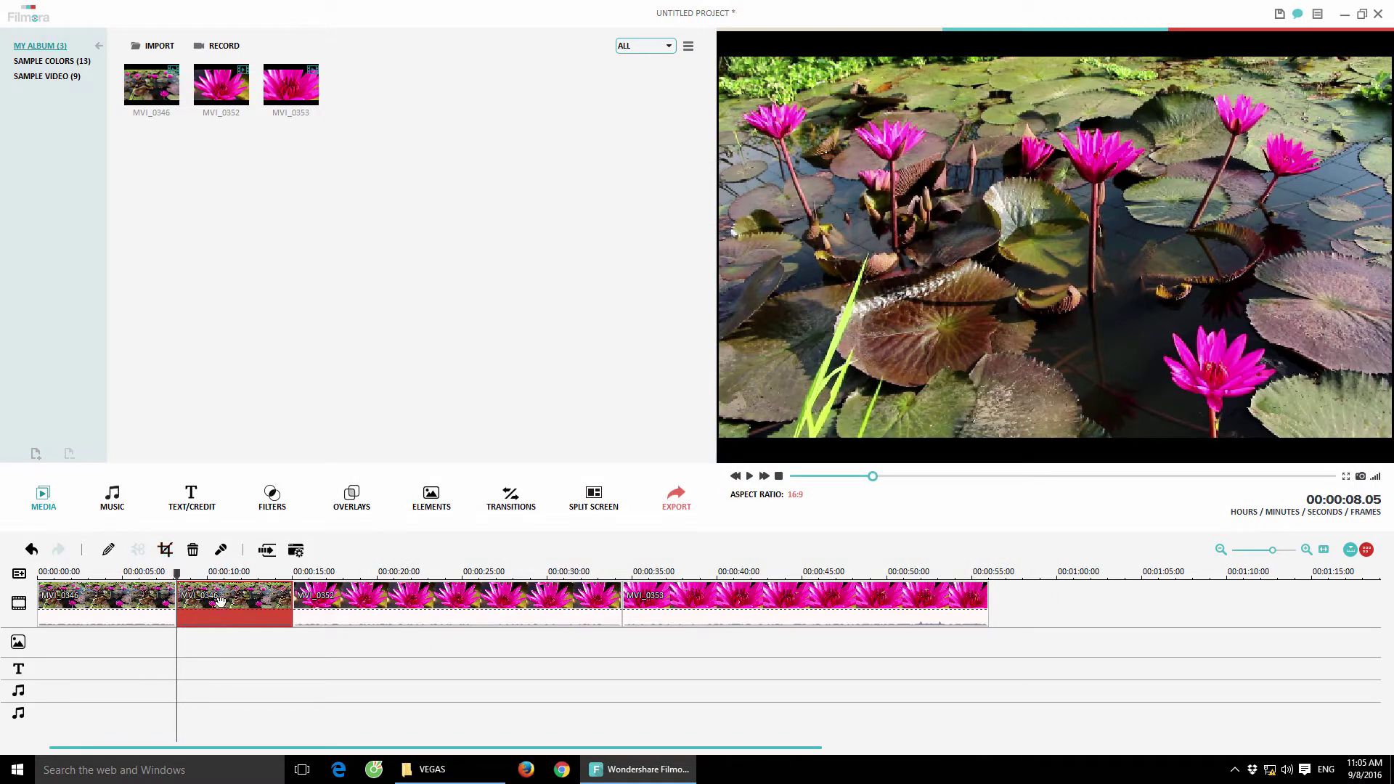
click(165, 551)
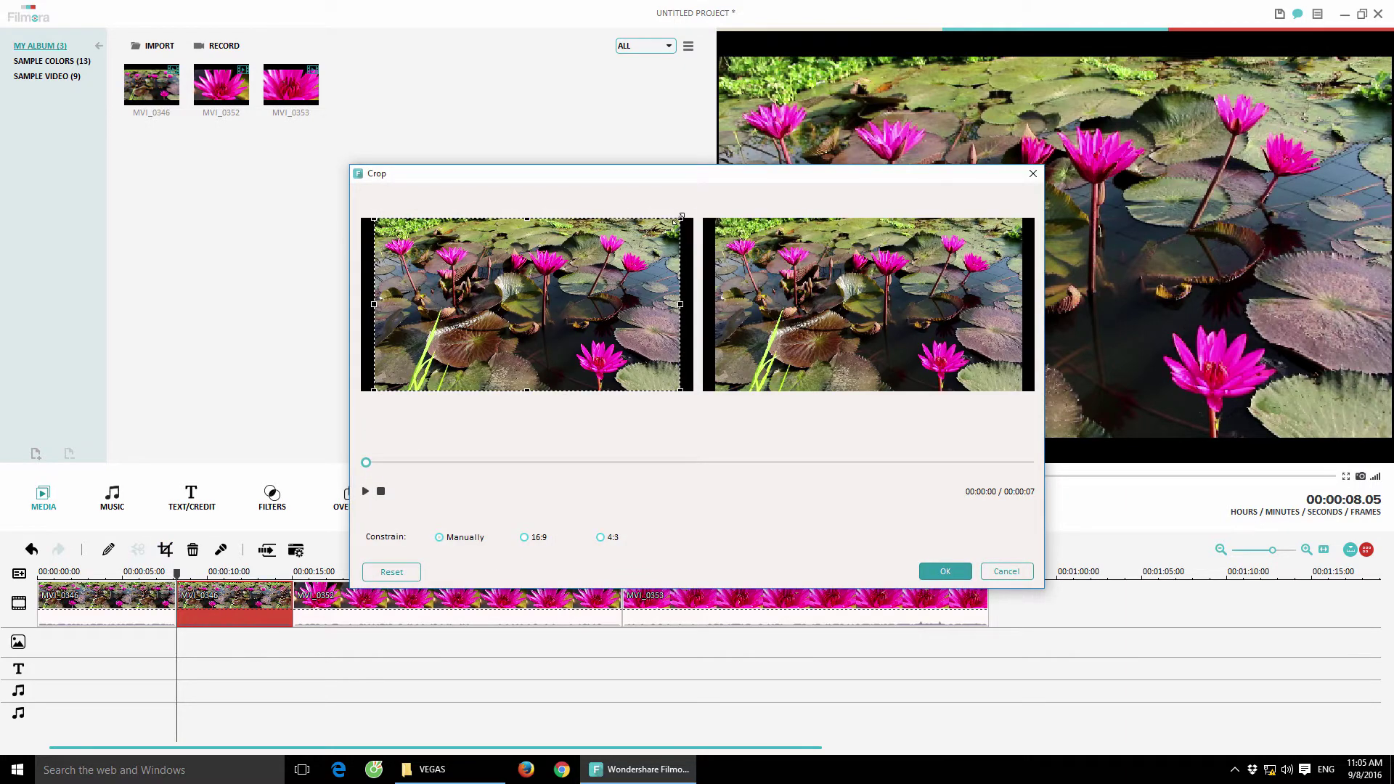
drag(680, 216, 707, 209)
click(1006, 572)
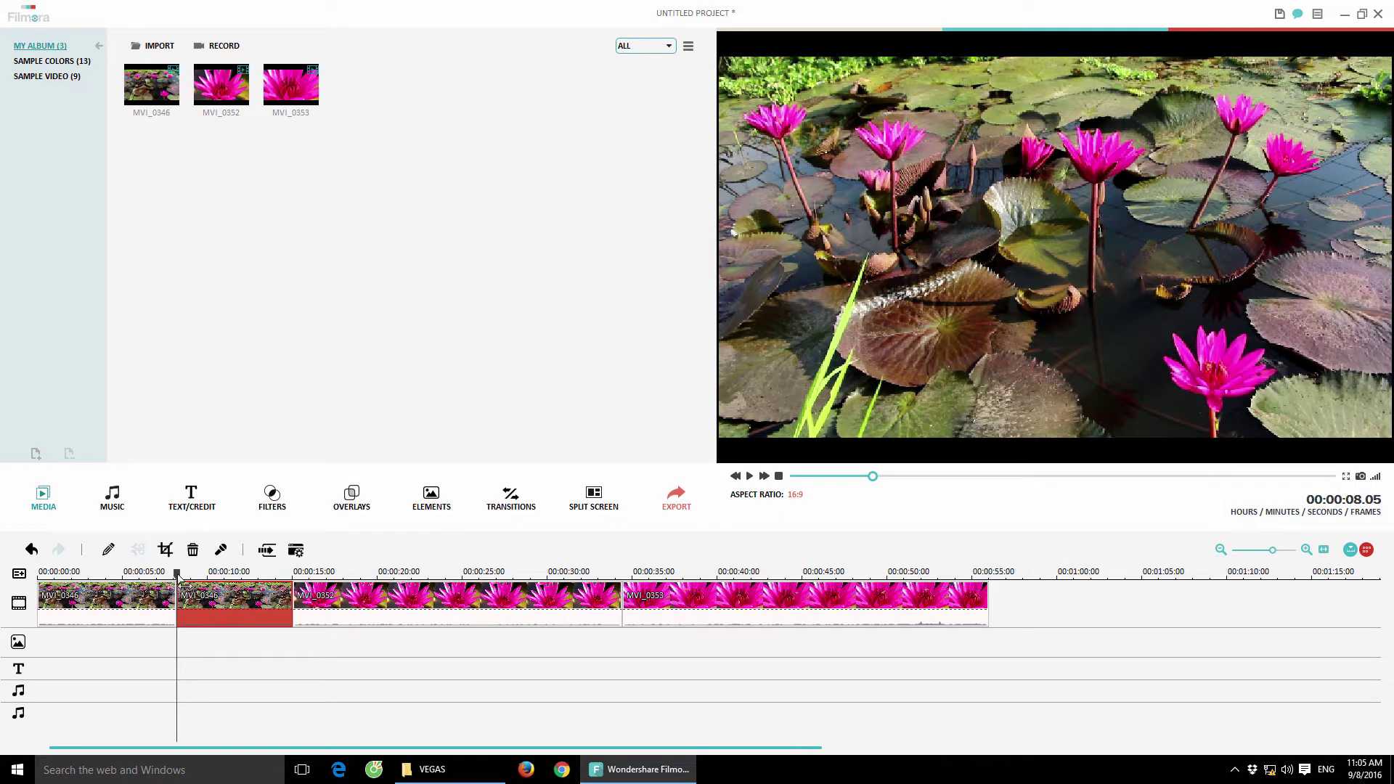
Place the playhead at 00:00:23.10 within MVI_0352 and look over the filter library.
drag(178, 575, 435, 584)
click(429, 668)
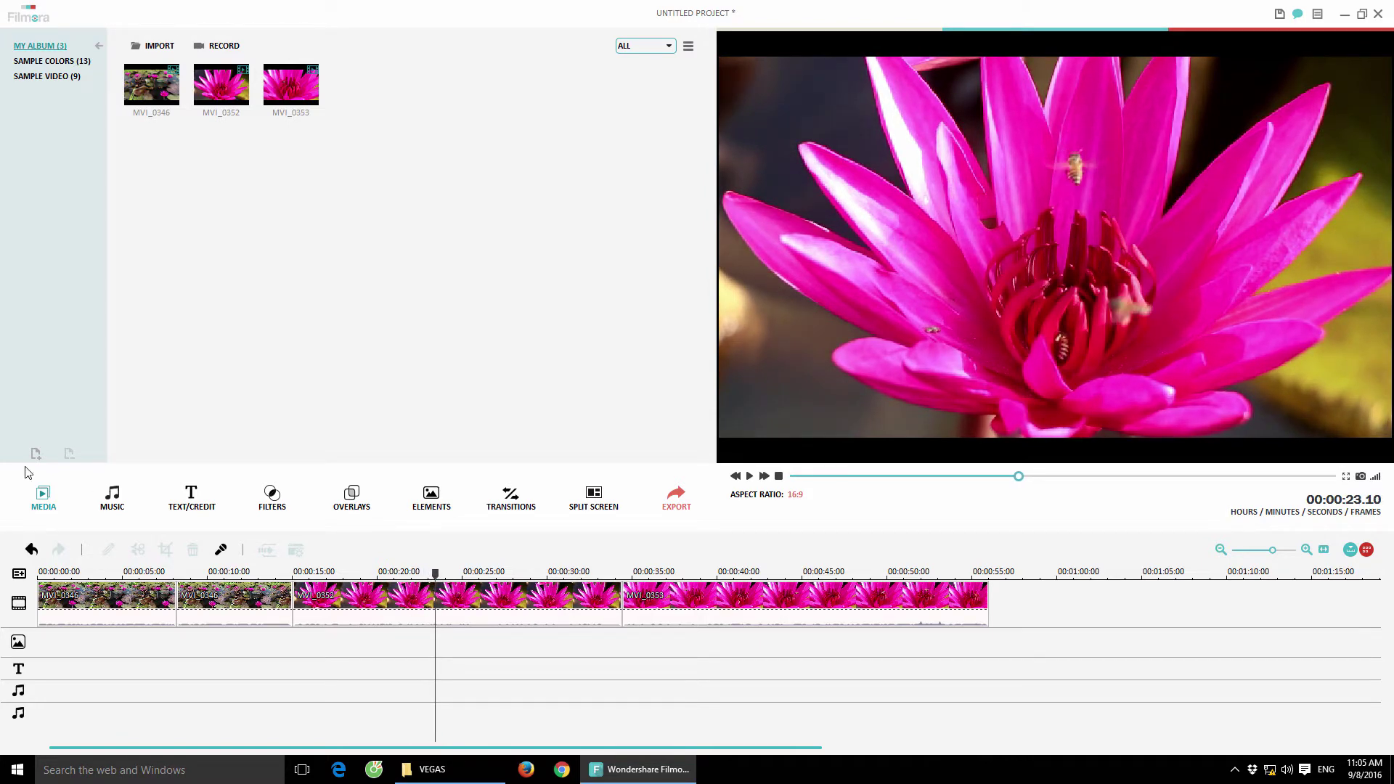
click(272, 498)
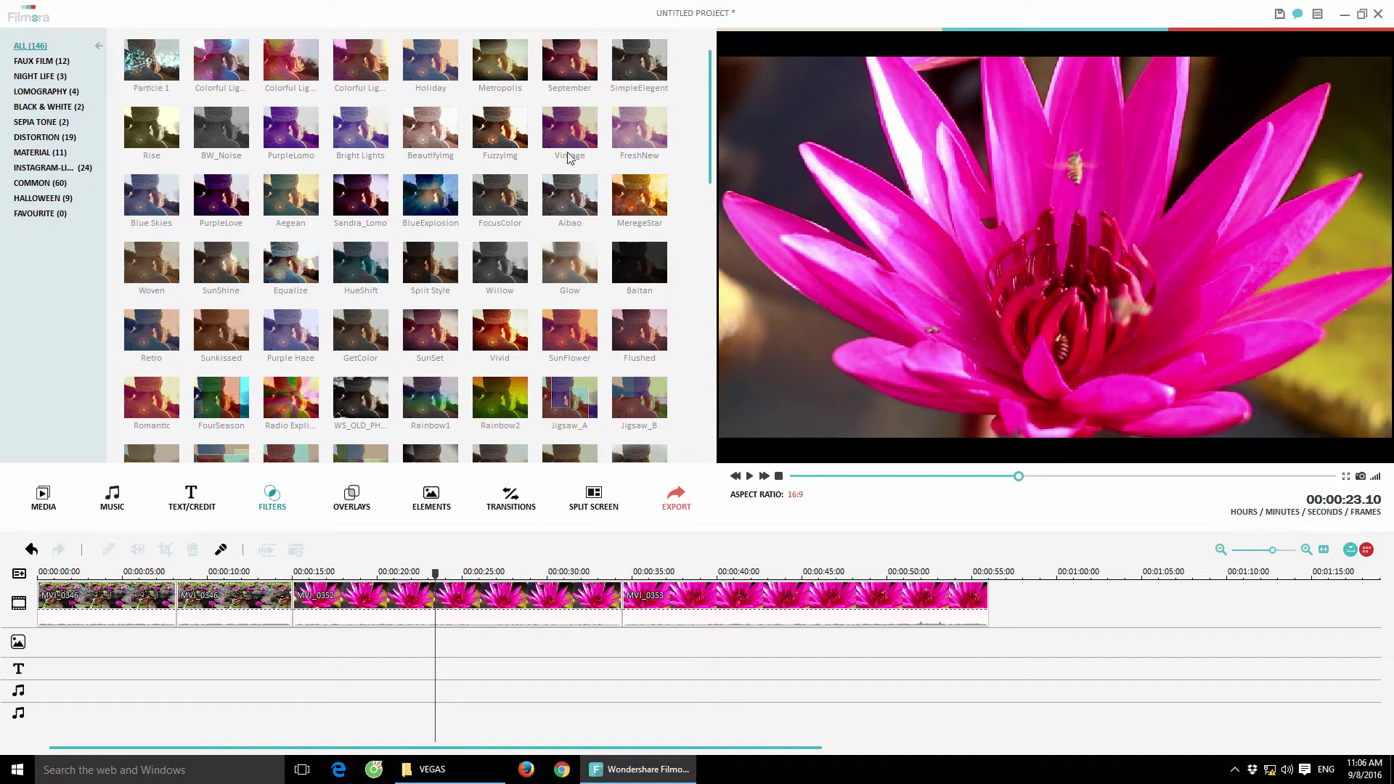
Open the editing settings of the MVI_0352 clip, and try rotating it clockwise and back to upright.
double_click(459, 602)
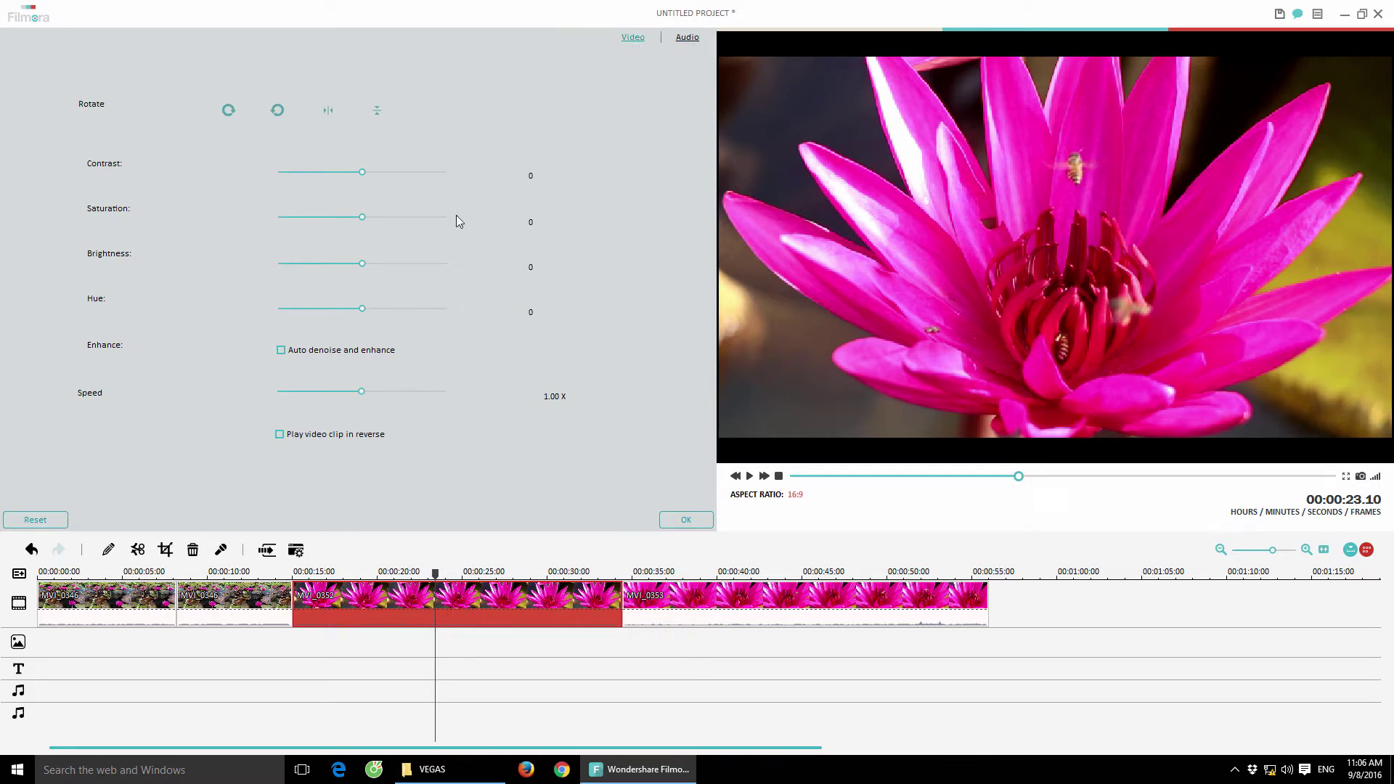
click(227, 111)
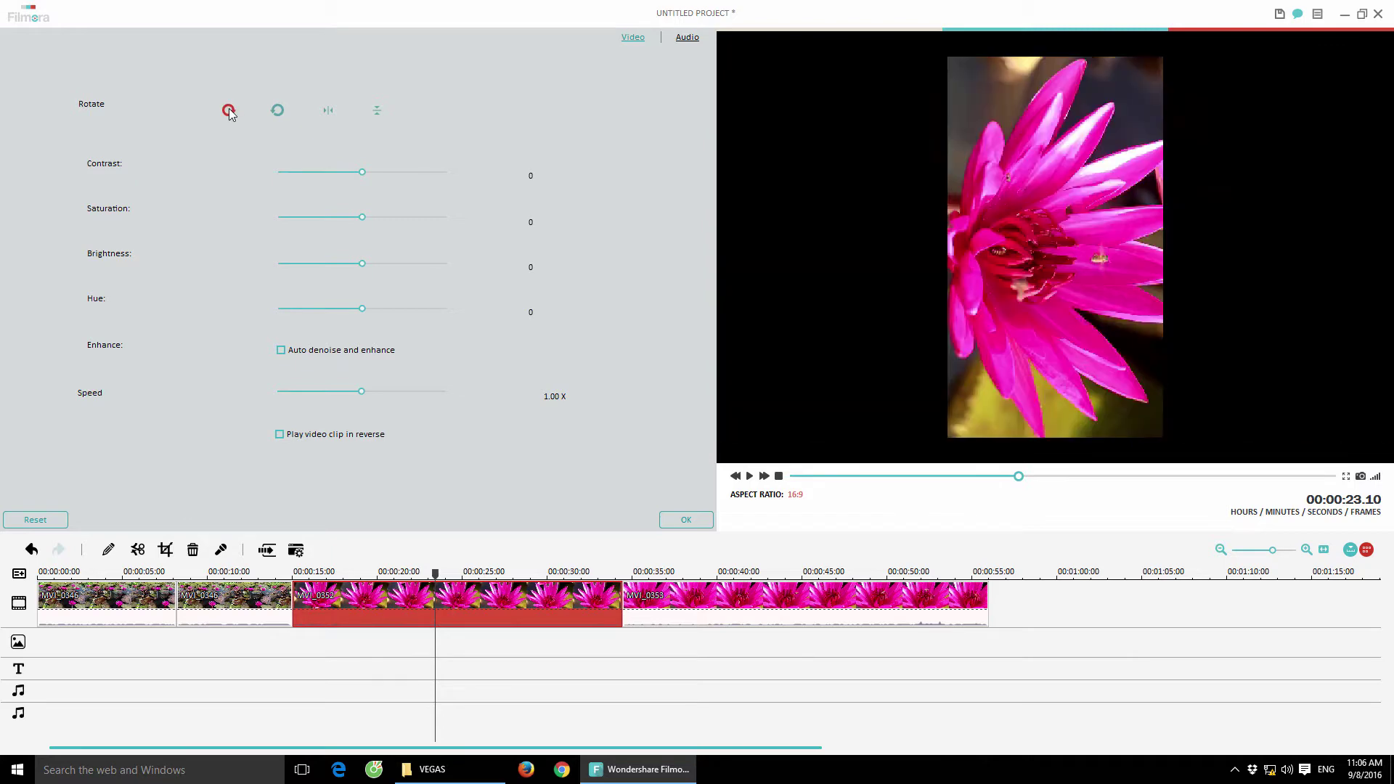
click(277, 110)
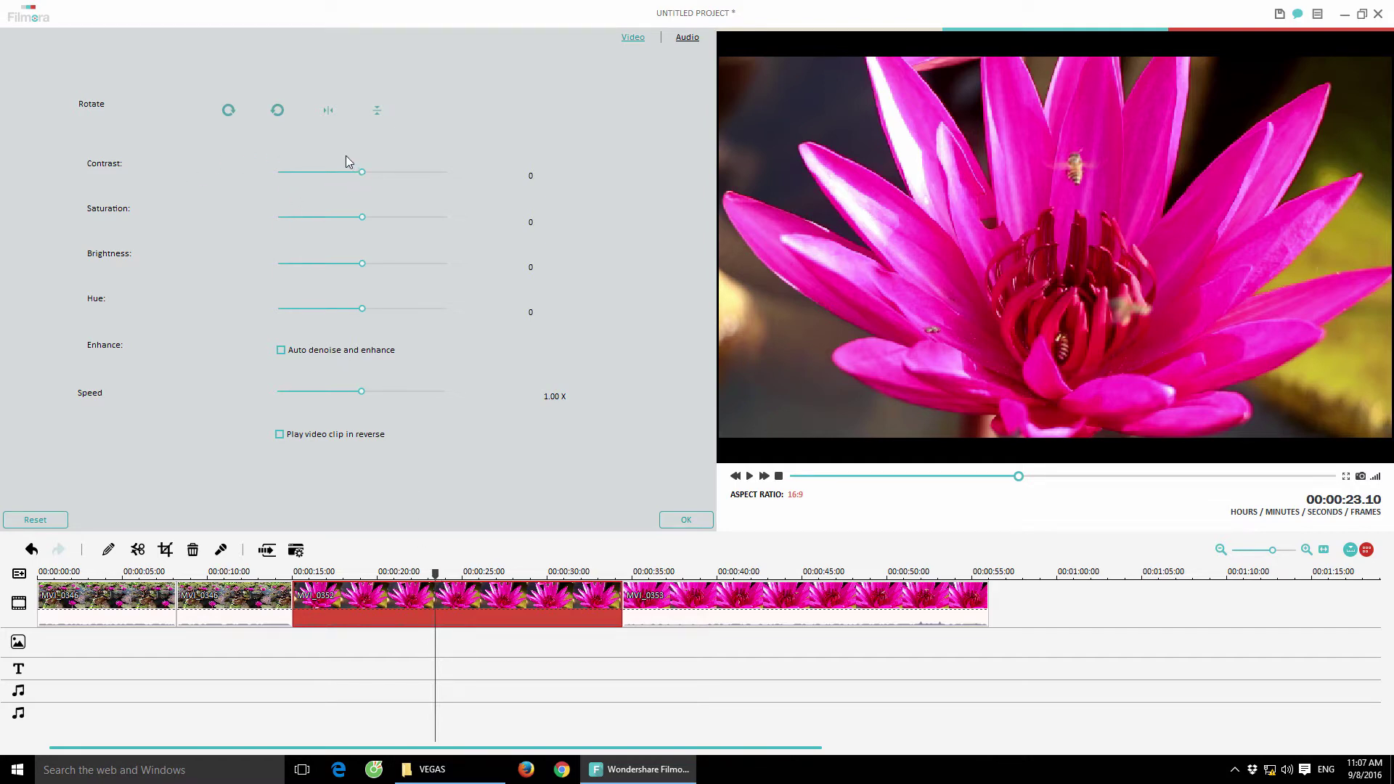
Set the MVI_0352 clip's contrast to 10, saturation to -12 and brightness to 8, leaving hue at 0.
drag(363, 173, 352, 217)
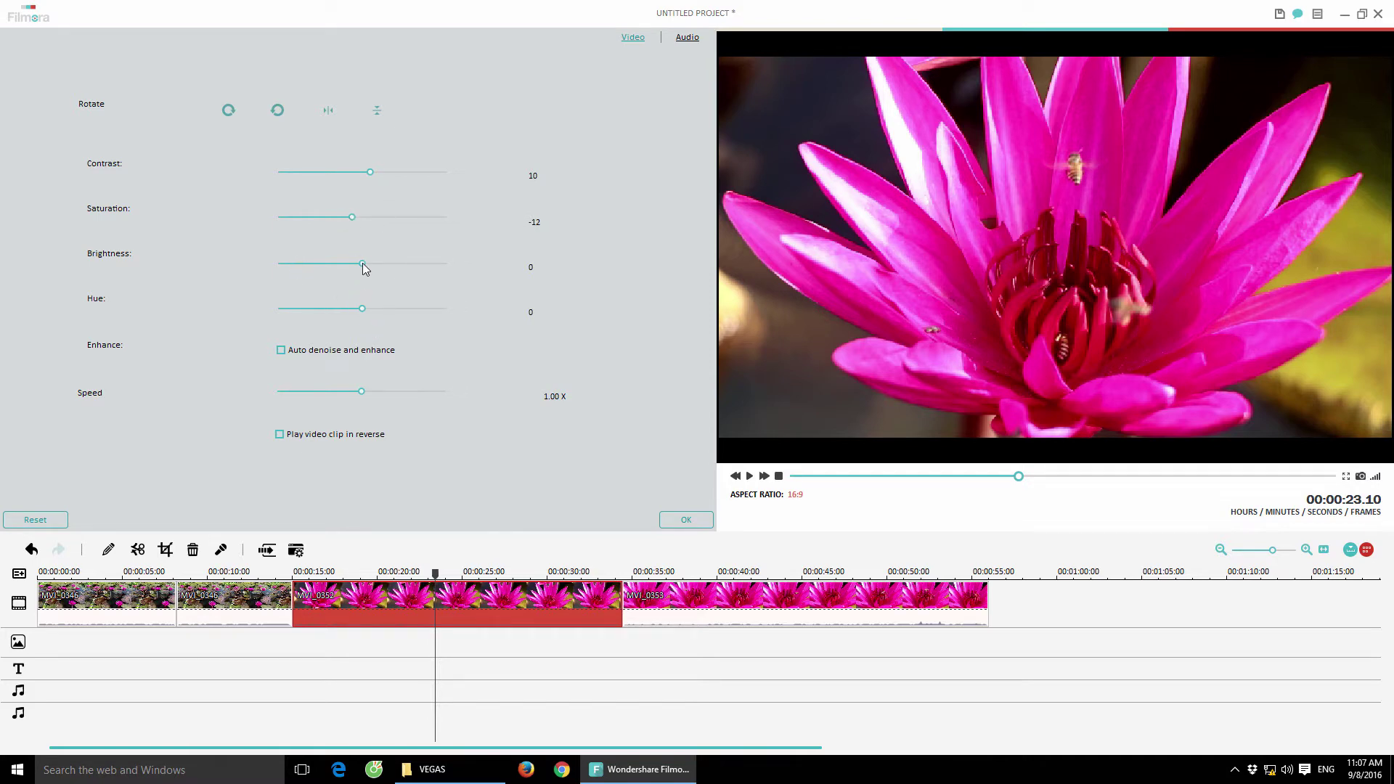
drag(365, 268, 368, 270)
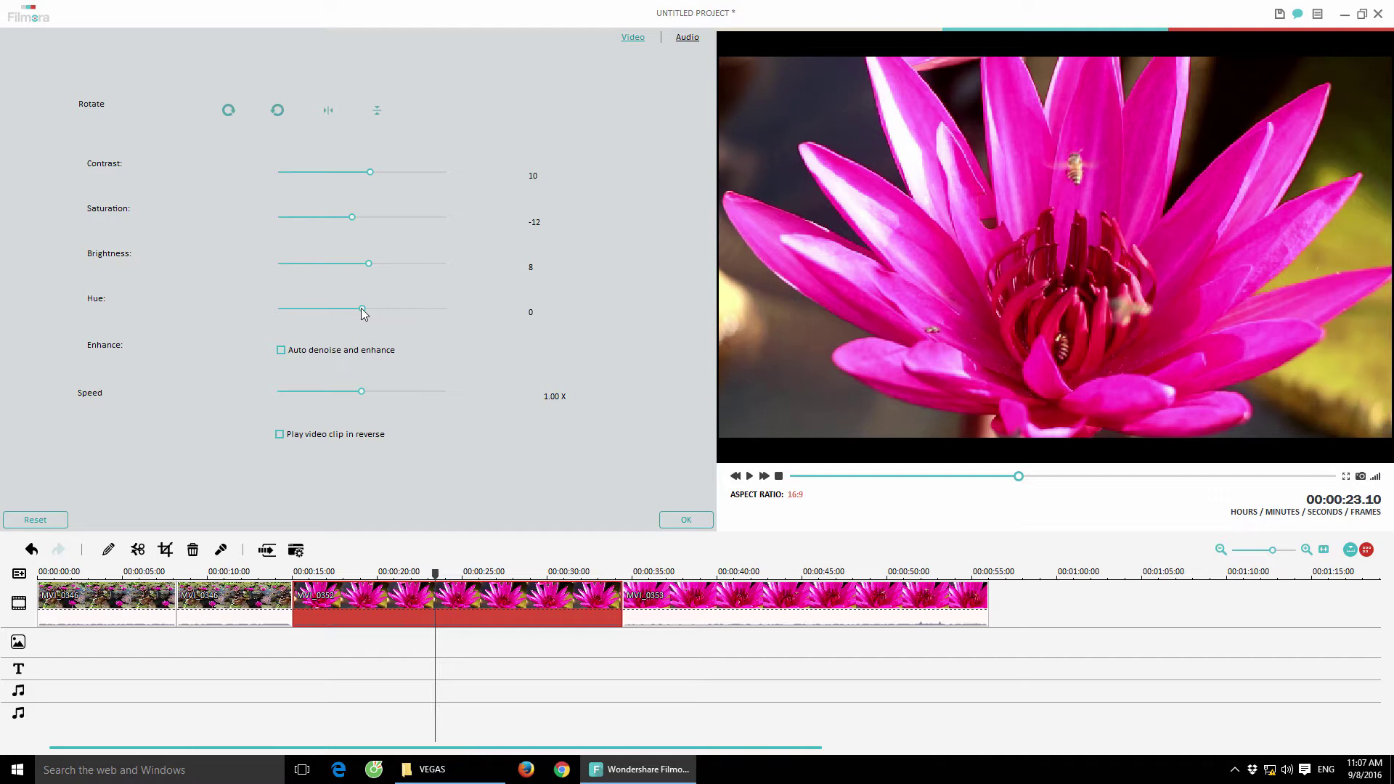
mouse_move(363, 313)
mouse_down()
mouse_move(349, 308)
mouse_move(389, 308)
mouse_move(362, 315)
mouse_up()
Try the automatic denoise and enhance option on the MVI_0352 clip and switch it off again.
click(282, 351)
click(281, 351)
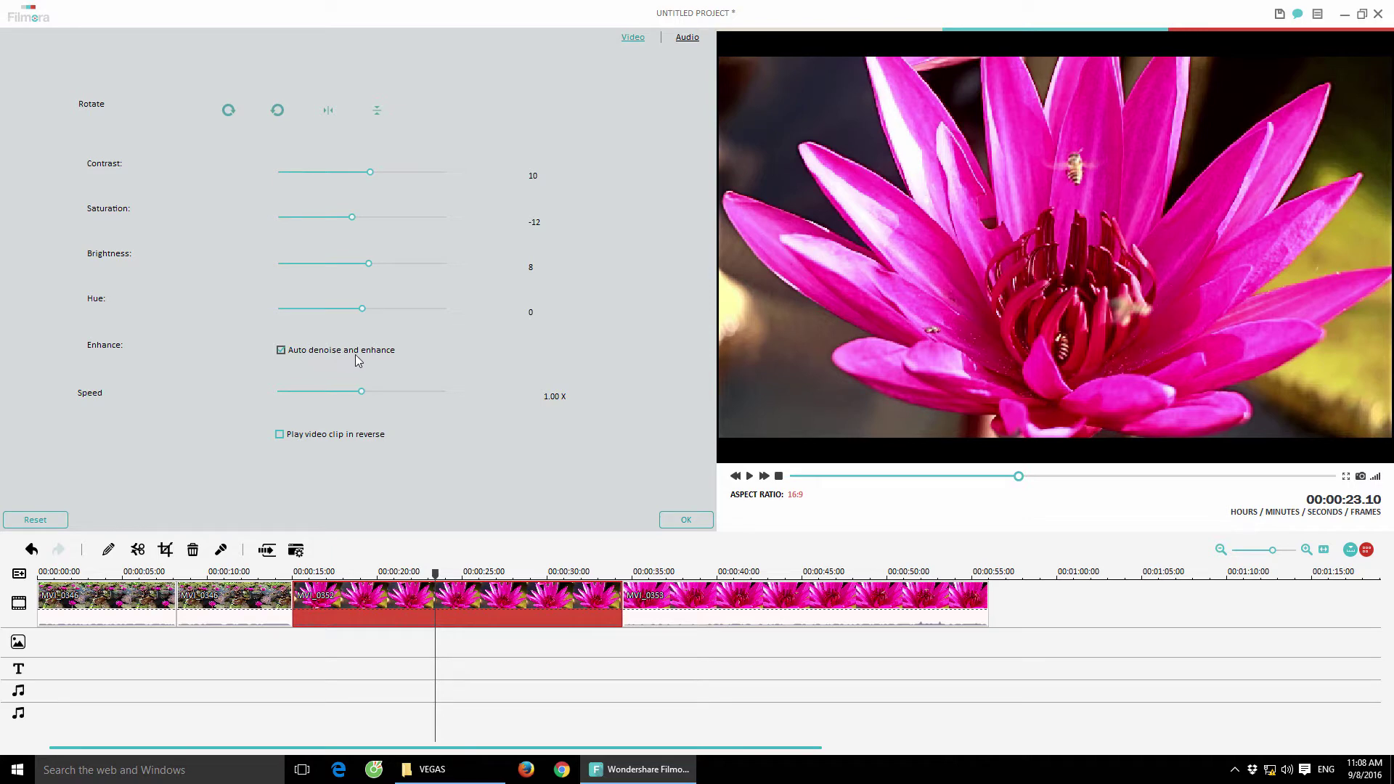
click(281, 350)
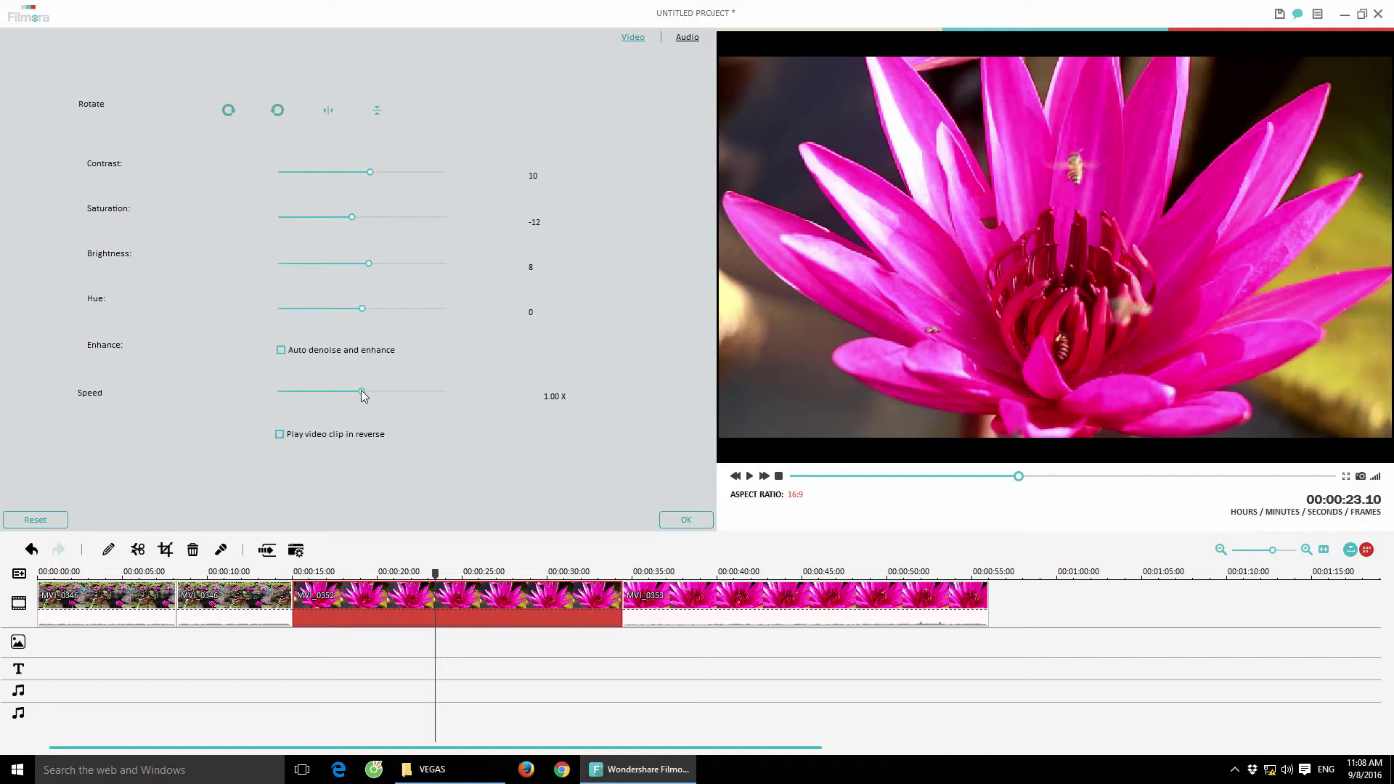
Try a faster speed of 2.00X on the MVI_0352 clip and return it to 1.00X.
mouse_move(361, 391)
mouse_down()
mouse_move(401, 397)
mouse_move(389, 394)
mouse_up()
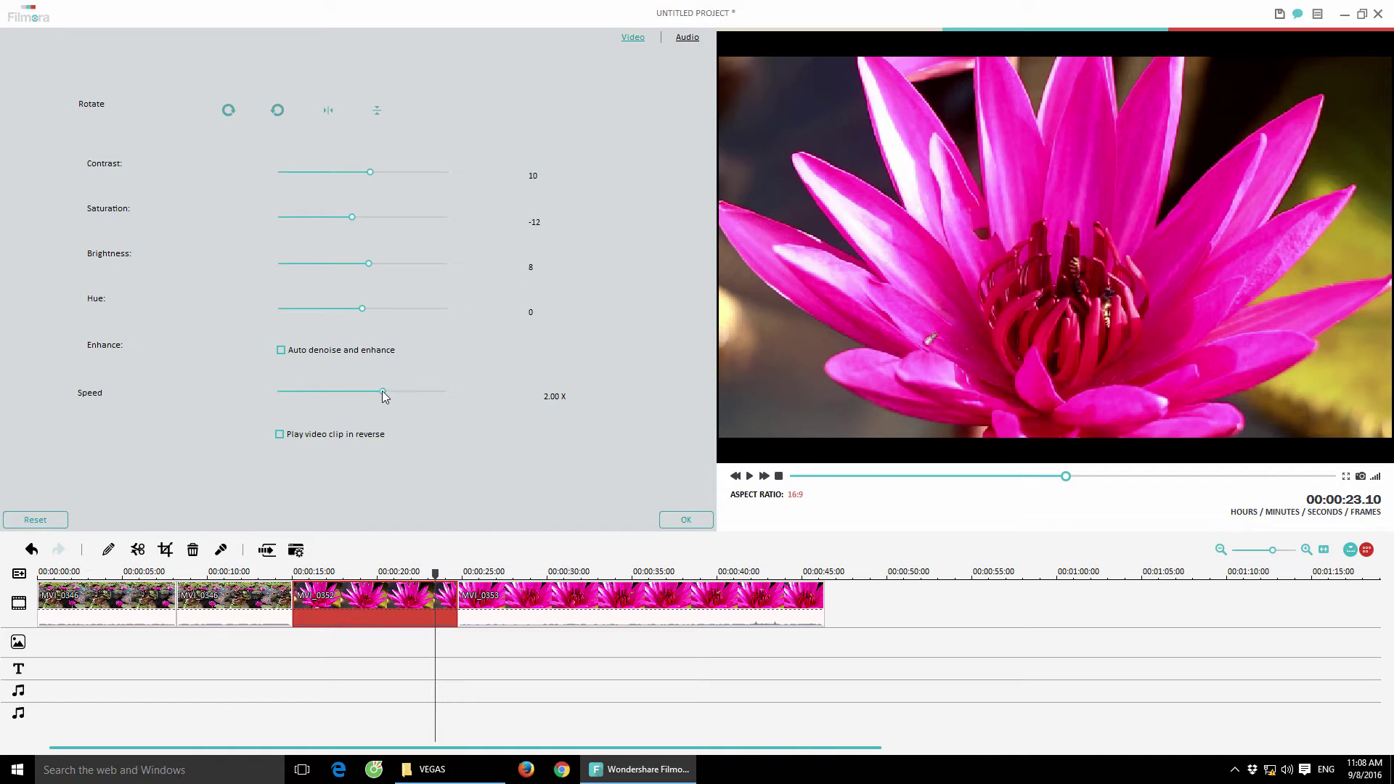
drag(384, 396, 279, 397)
drag(279, 395, 362, 400)
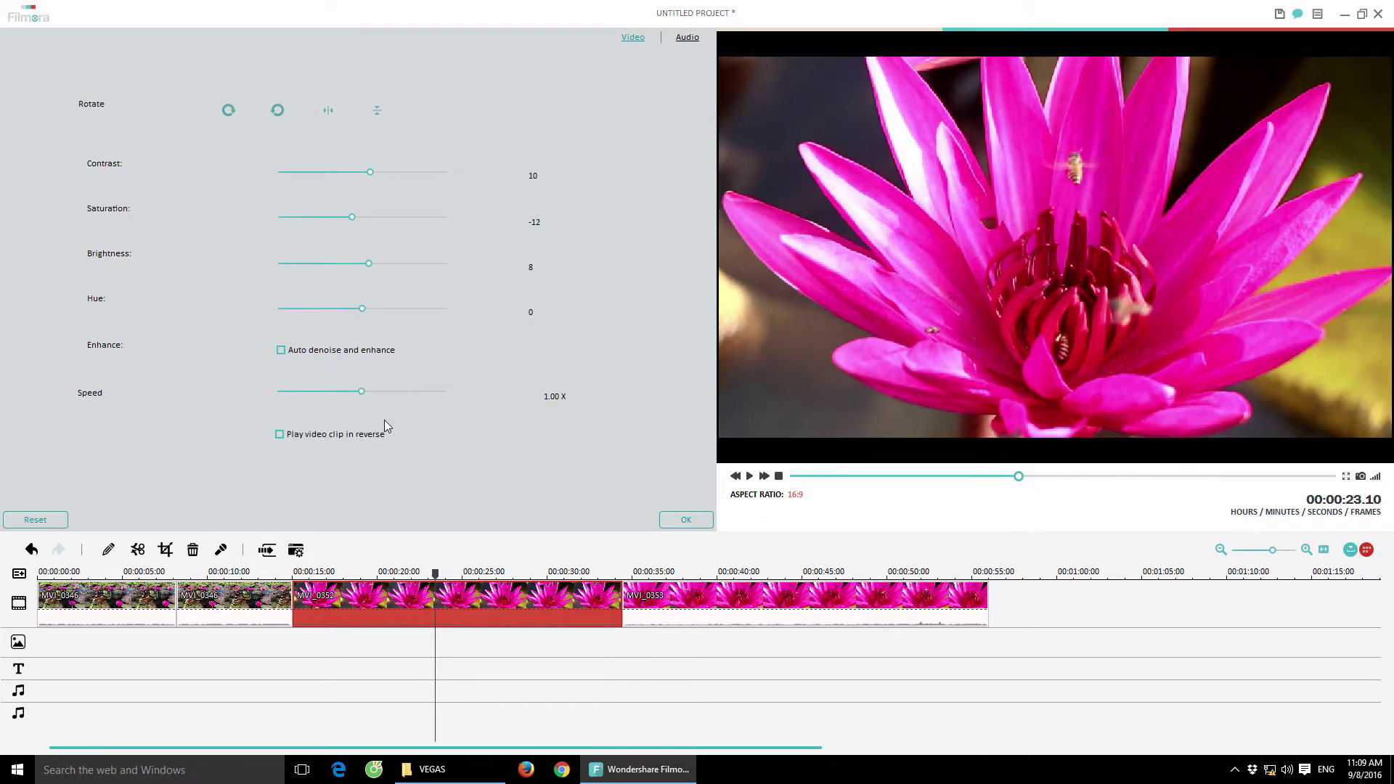
Test the MVI_0352 clip's speed at 0.50X, 0.25X and 2.00X, and settle on 3.00X.
drag(360, 392, 338, 396)
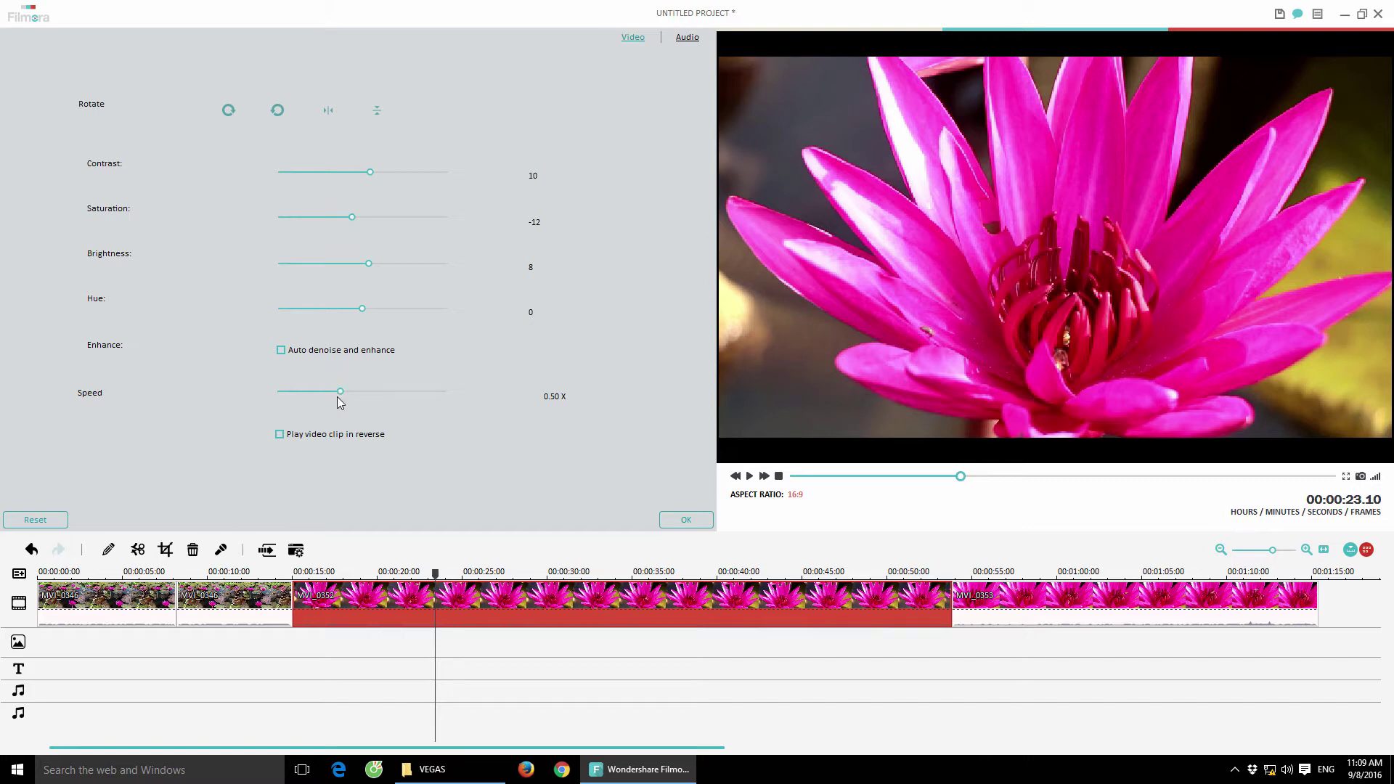
drag(340, 392, 303, 392)
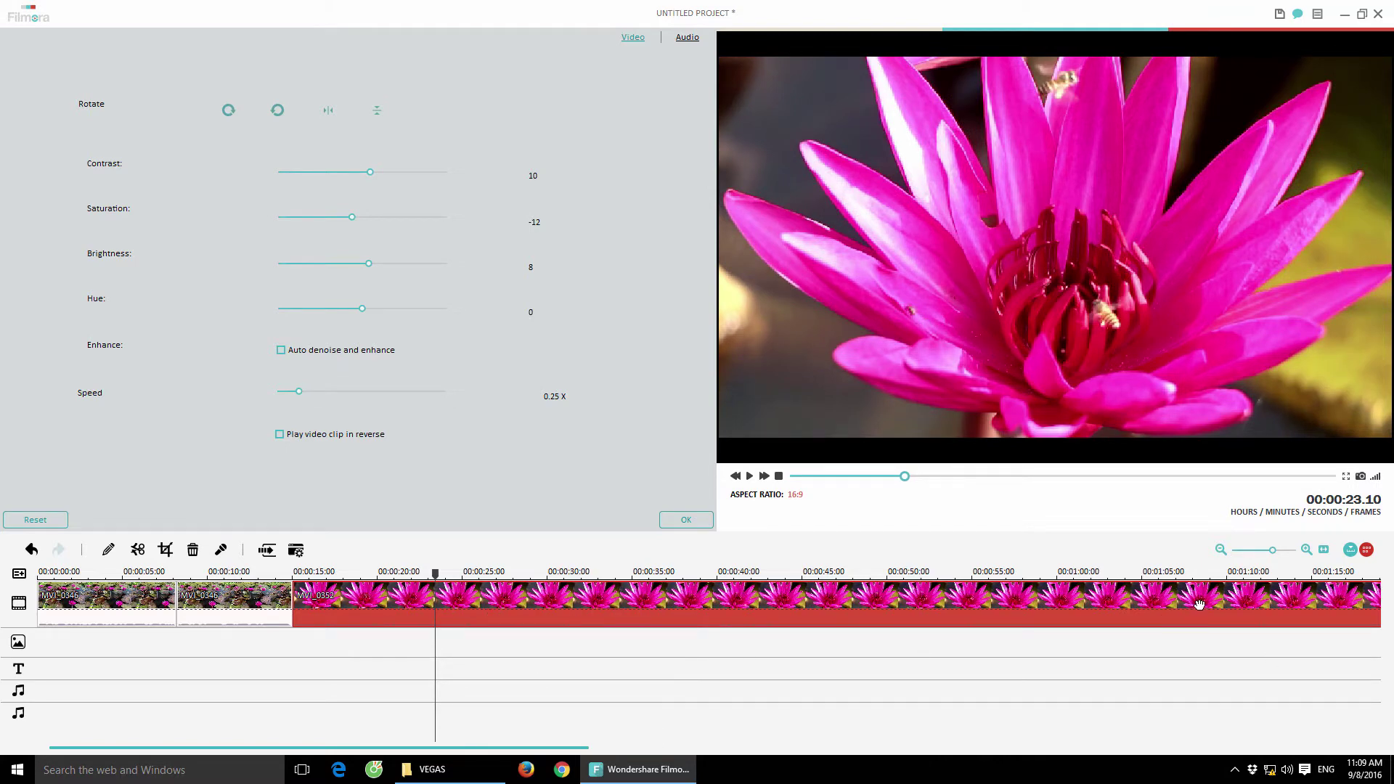
drag(302, 392, 392, 392)
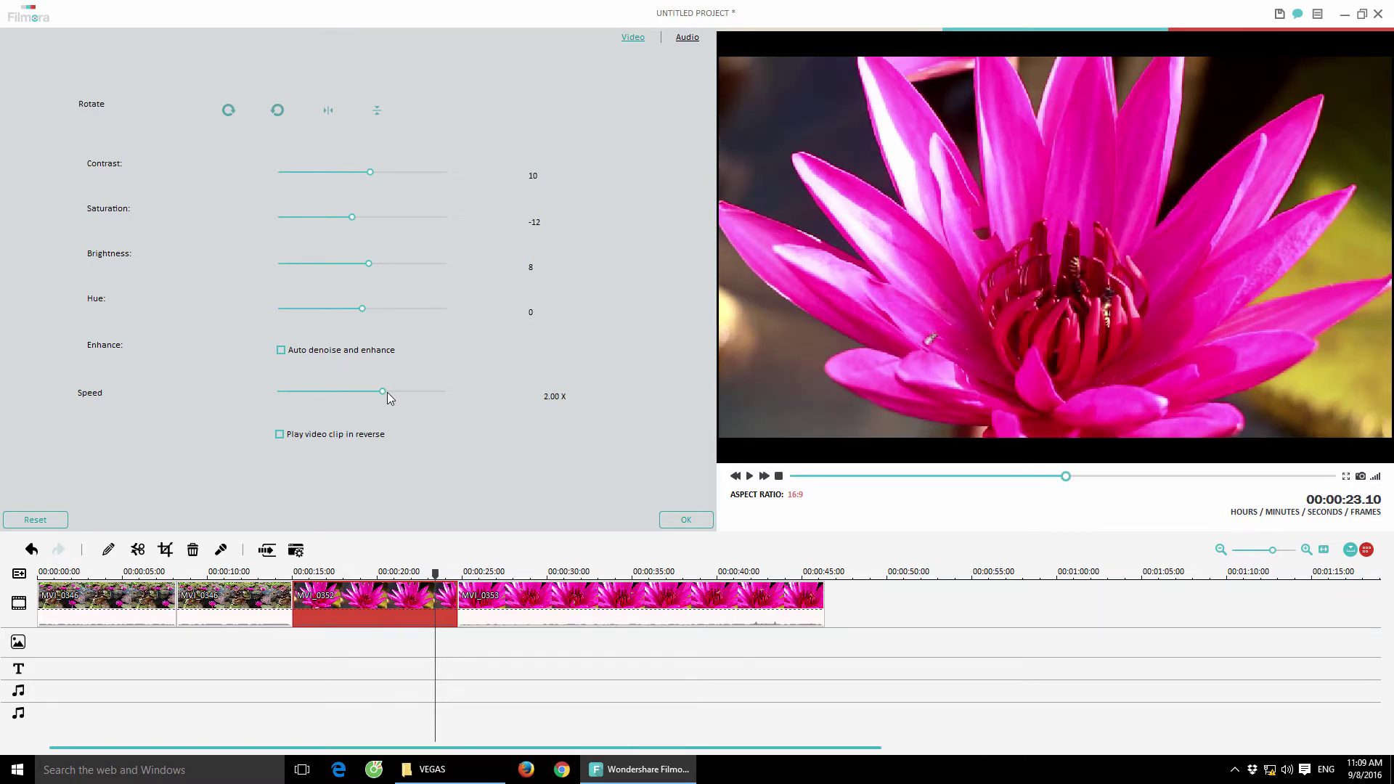
click(405, 392)
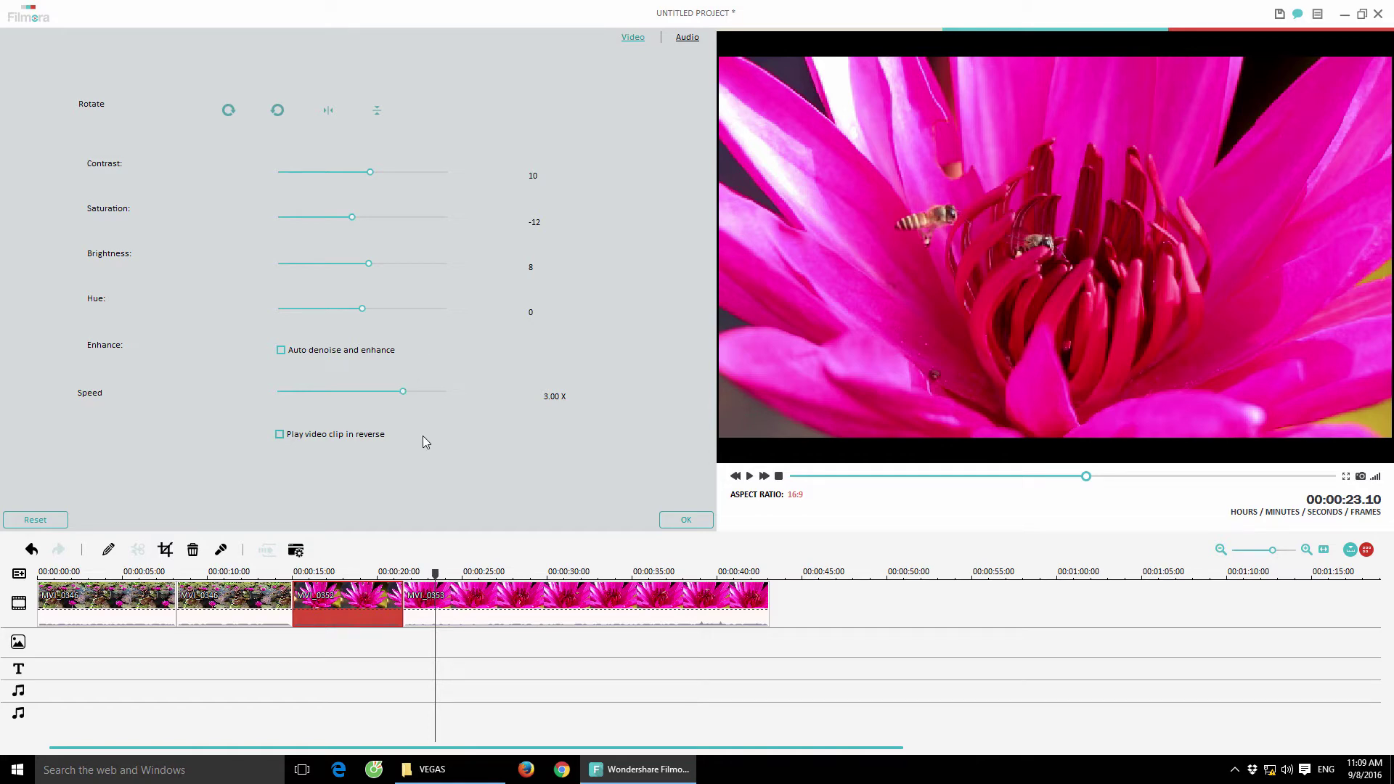
Try reverse playback on the MVI_0352 clip and turn it off again.
click(279, 435)
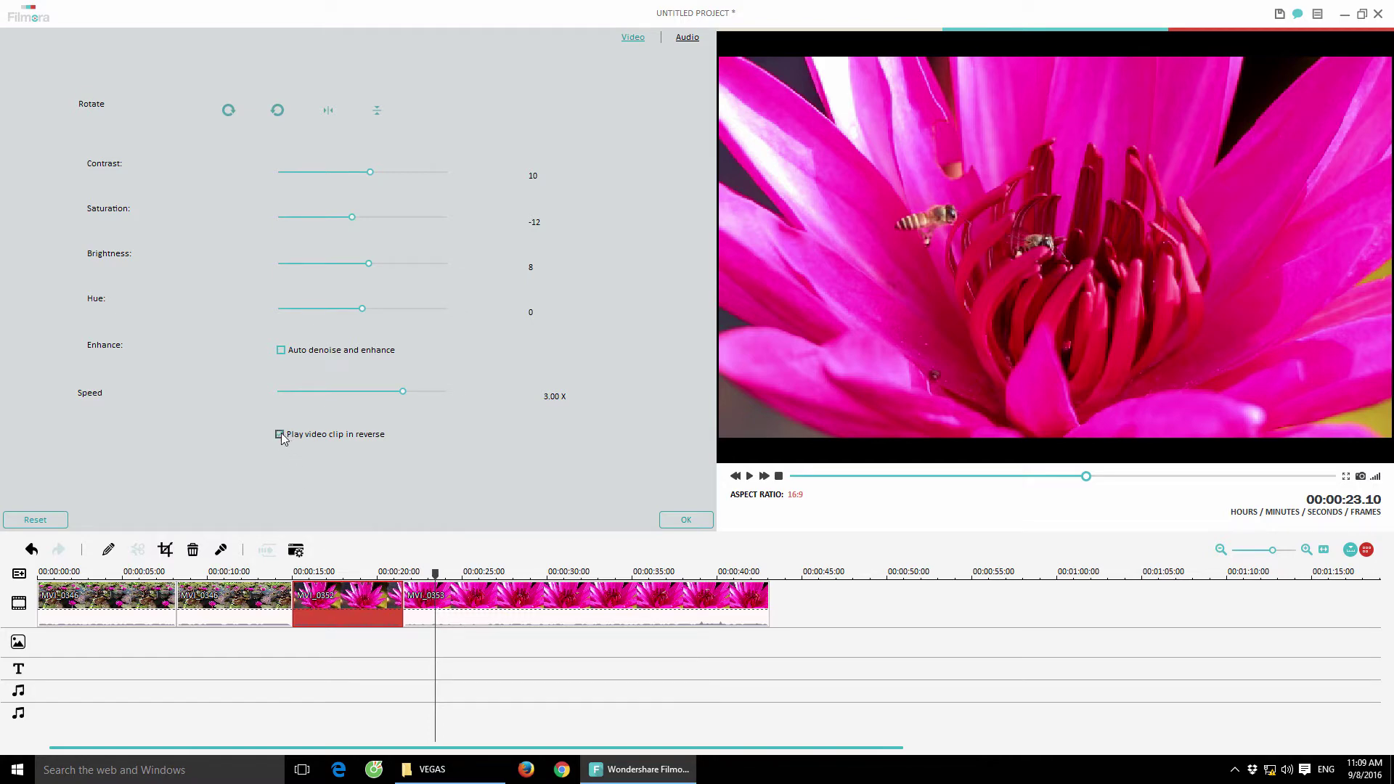
click(279, 434)
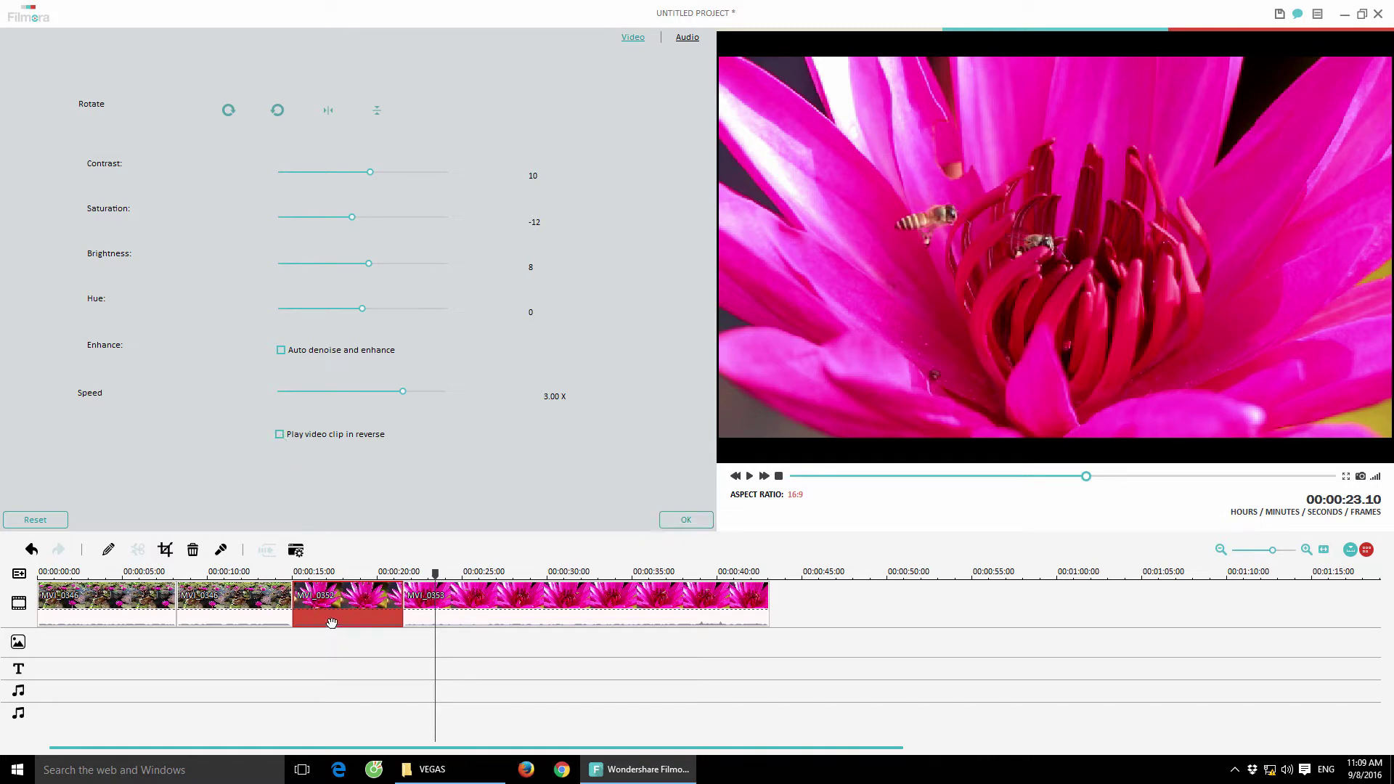
Turn on reverse playback for the MVI_0352 clip and apply the change.
click(686, 519)
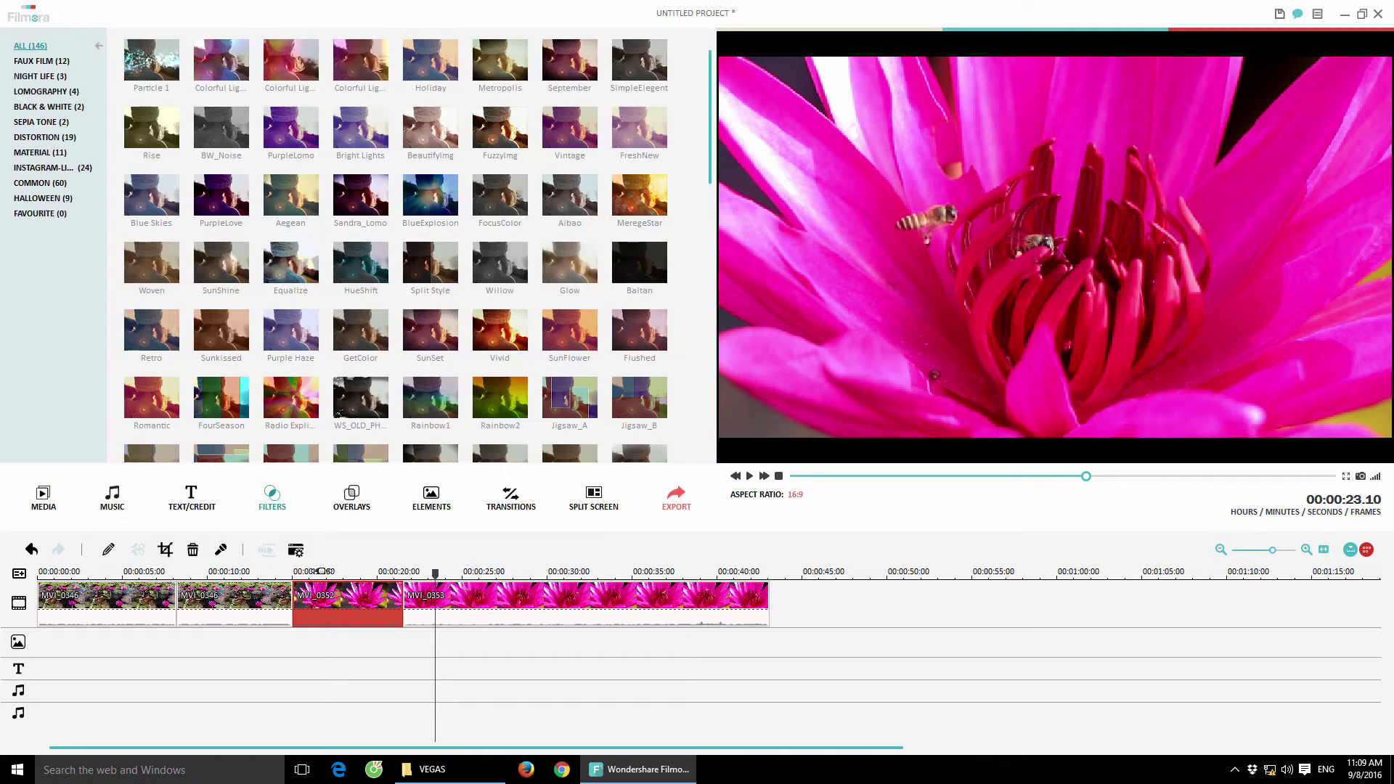
drag(435, 573, 338, 586)
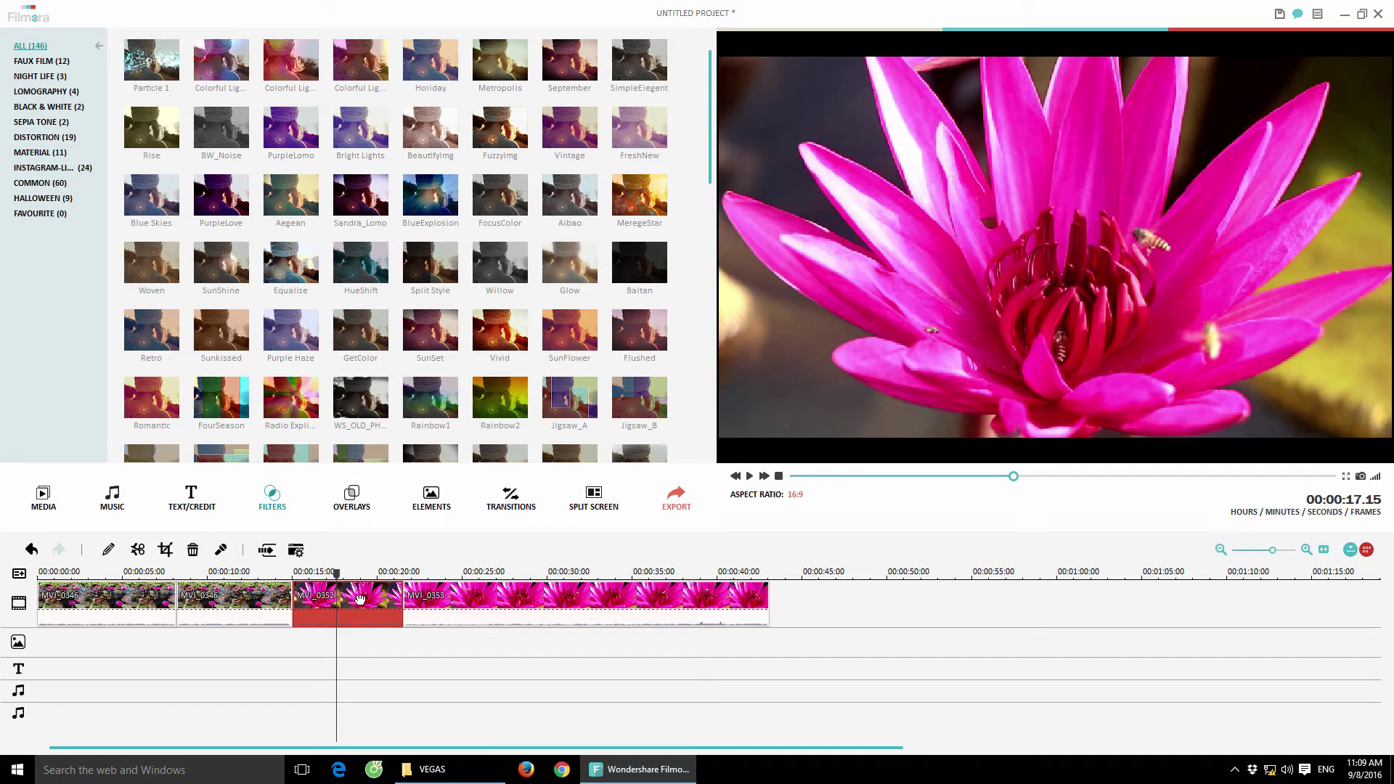
double_click(360, 598)
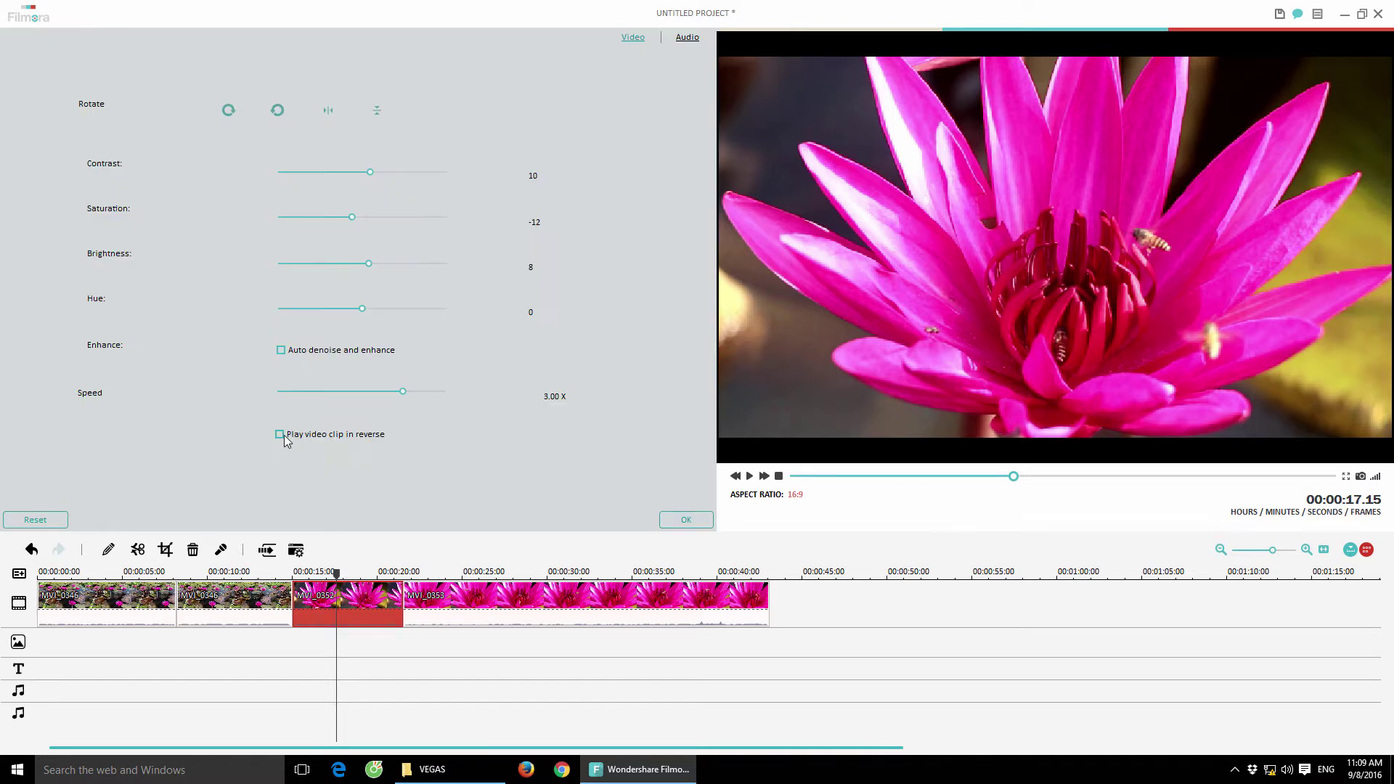
click(280, 434)
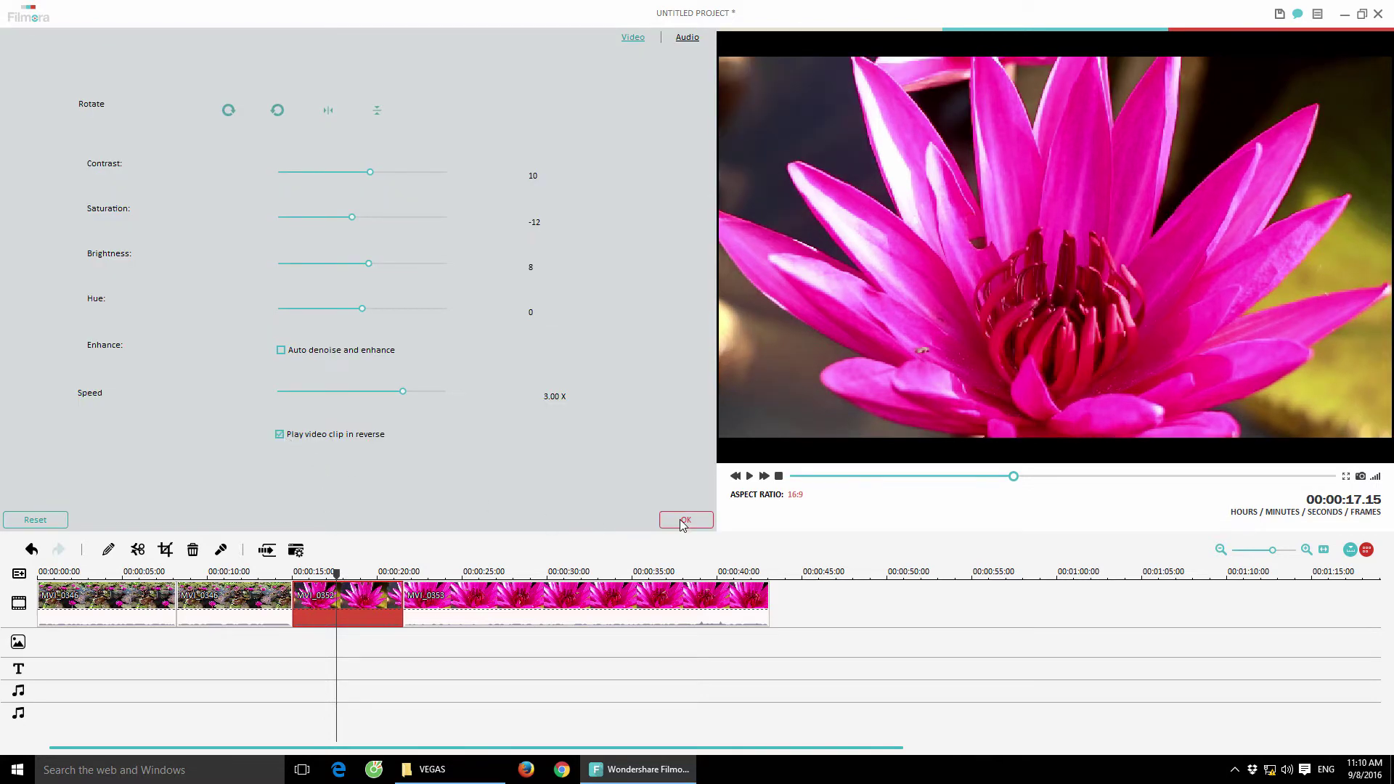
click(686, 520)
Play and scrub through the MVI_0352 clip to check its reversed motion.
drag(336, 574, 301, 574)
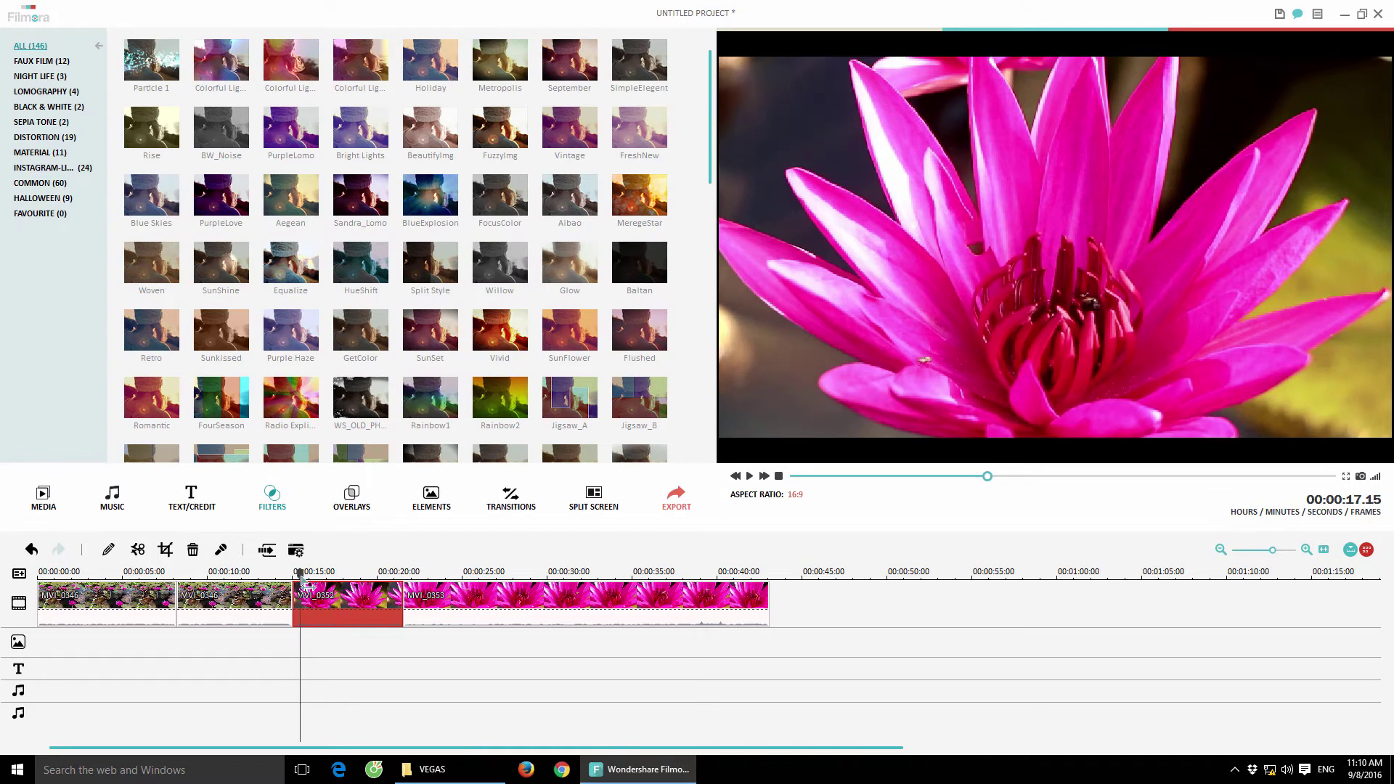
key(space)
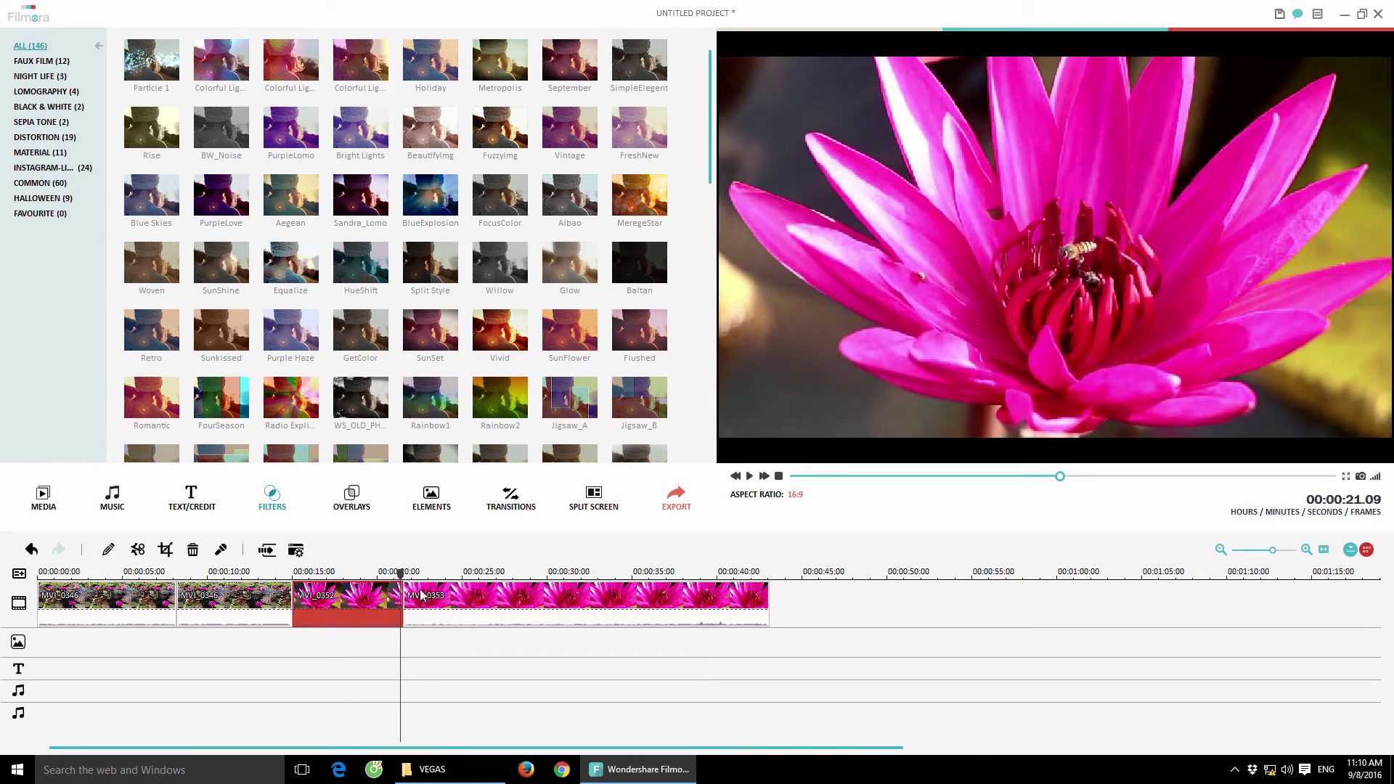
key(space)
click(349, 572)
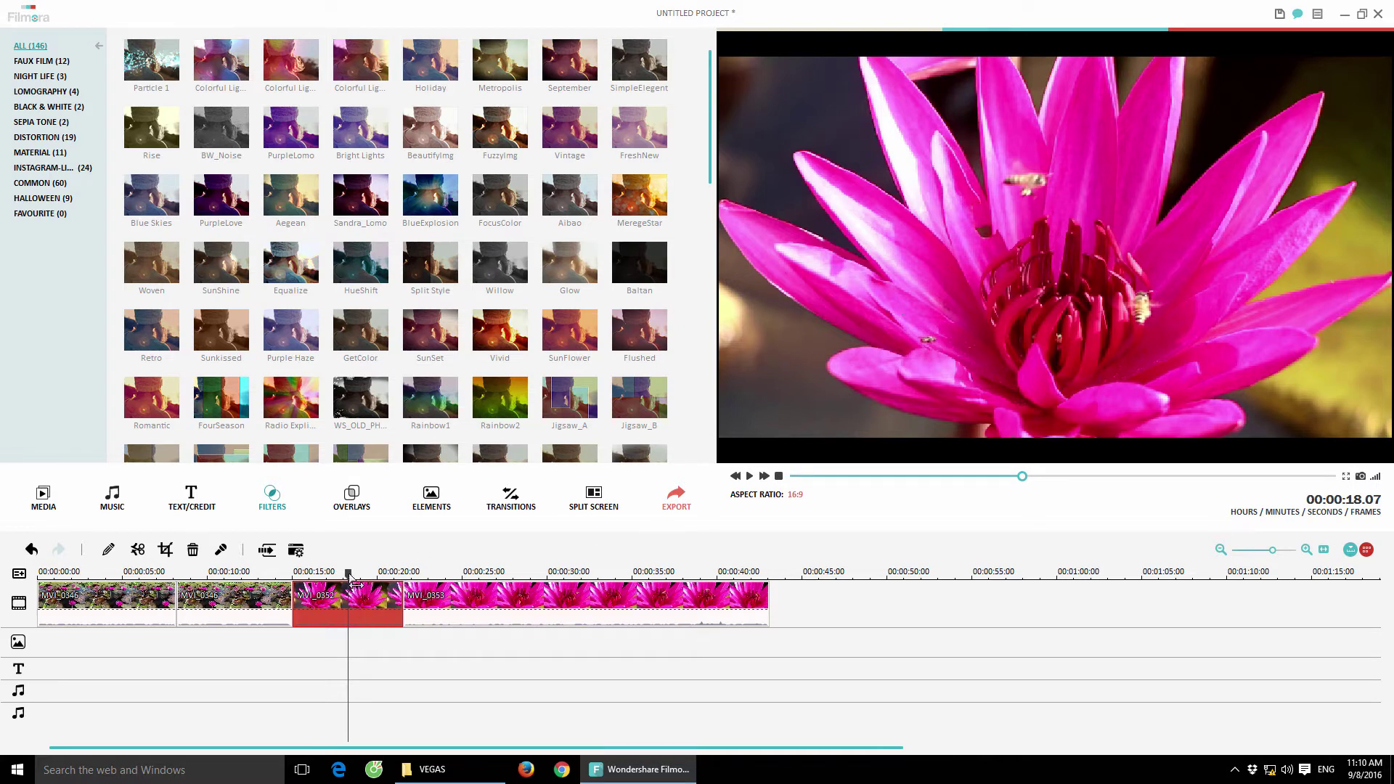
drag(349, 574, 303, 587)
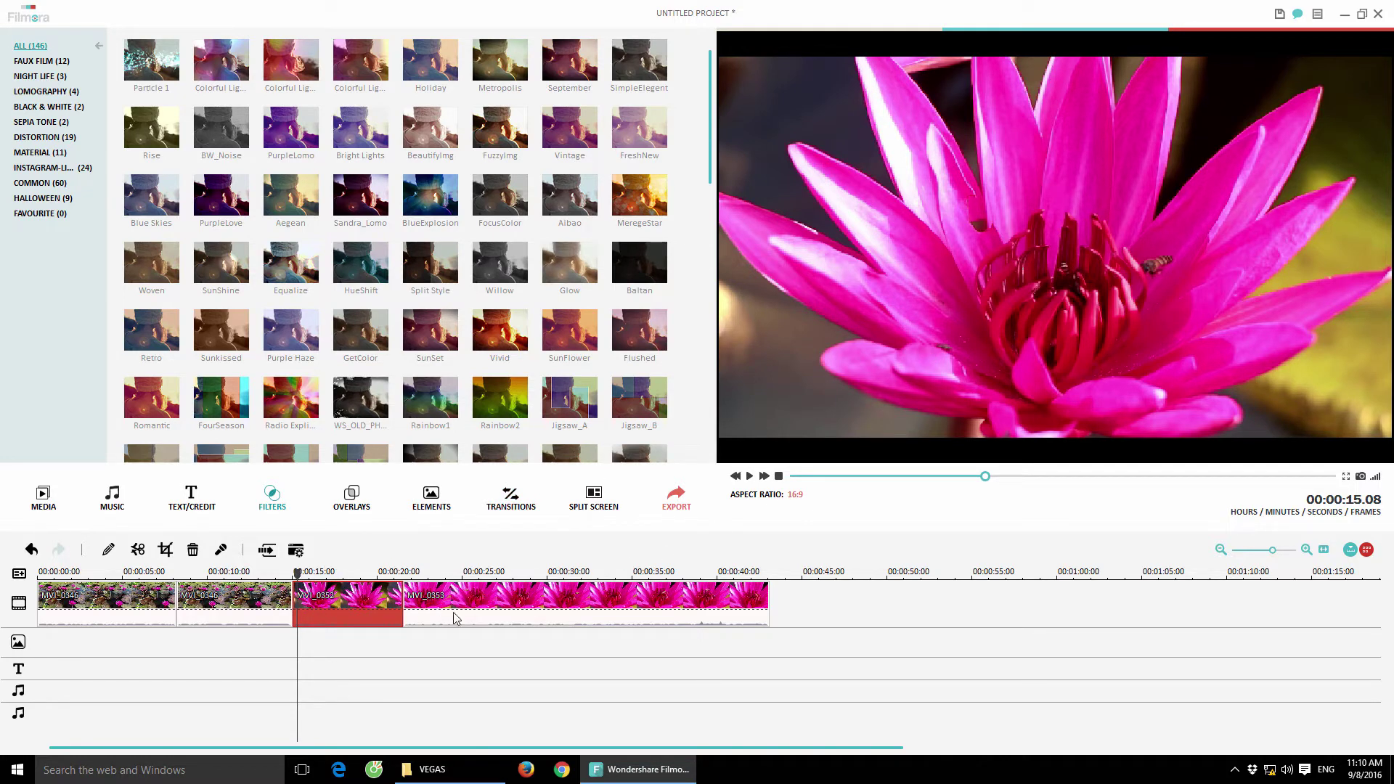
drag(302, 581, 330, 584)
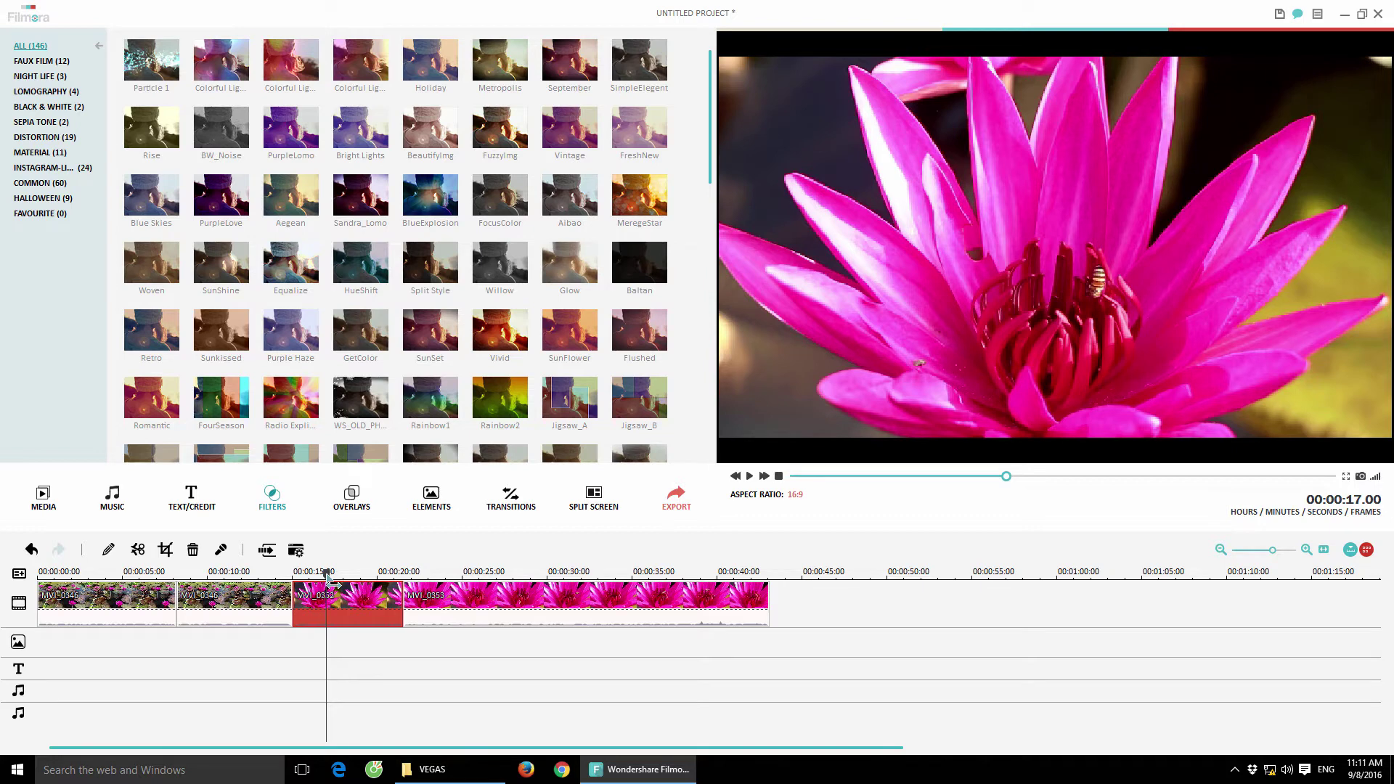
mouse_move(332, 581)
mouse_down()
mouse_move(430, 577)
mouse_move(354, 577)
mouse_up()
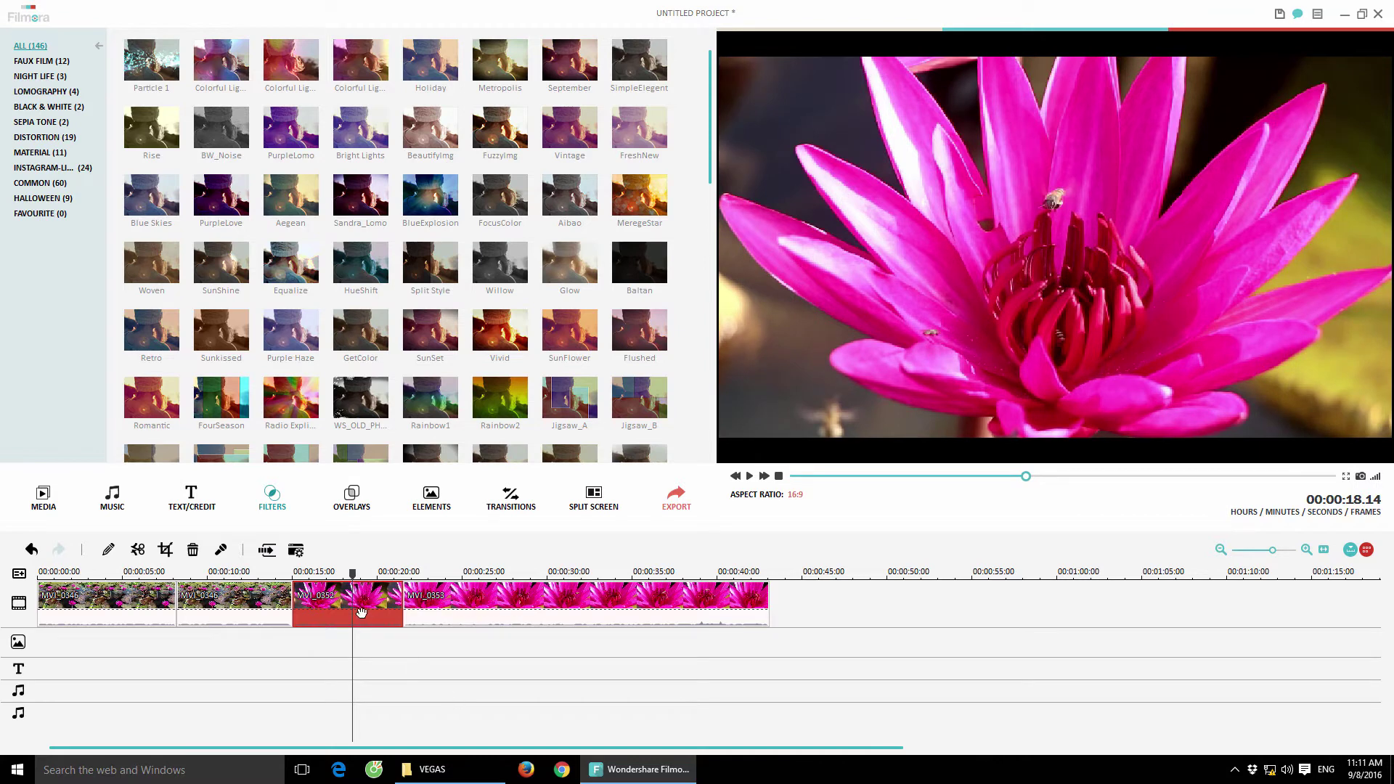
Set the MVI_0352 clip's saturation to -100, apply it and check the clip in the preview.
double_click(355, 600)
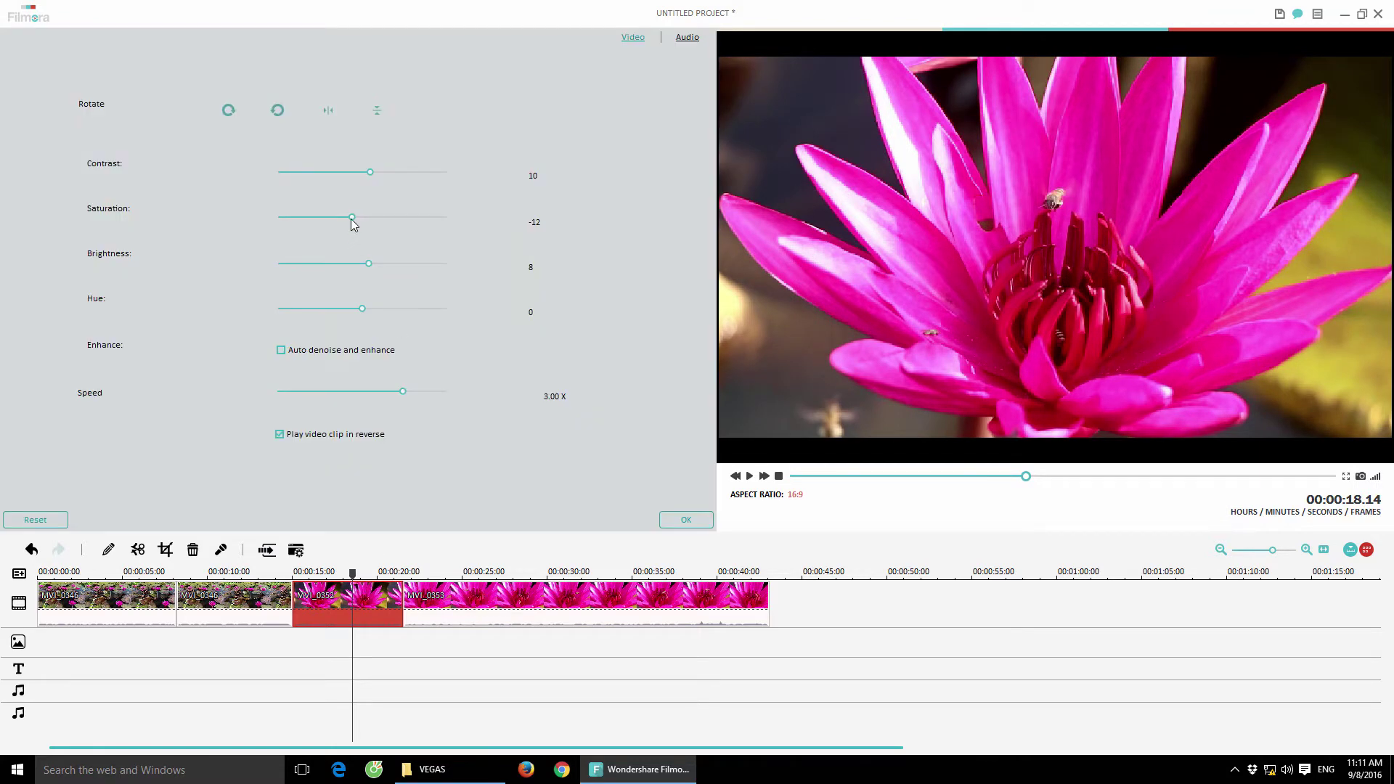
drag(351, 217, 259, 227)
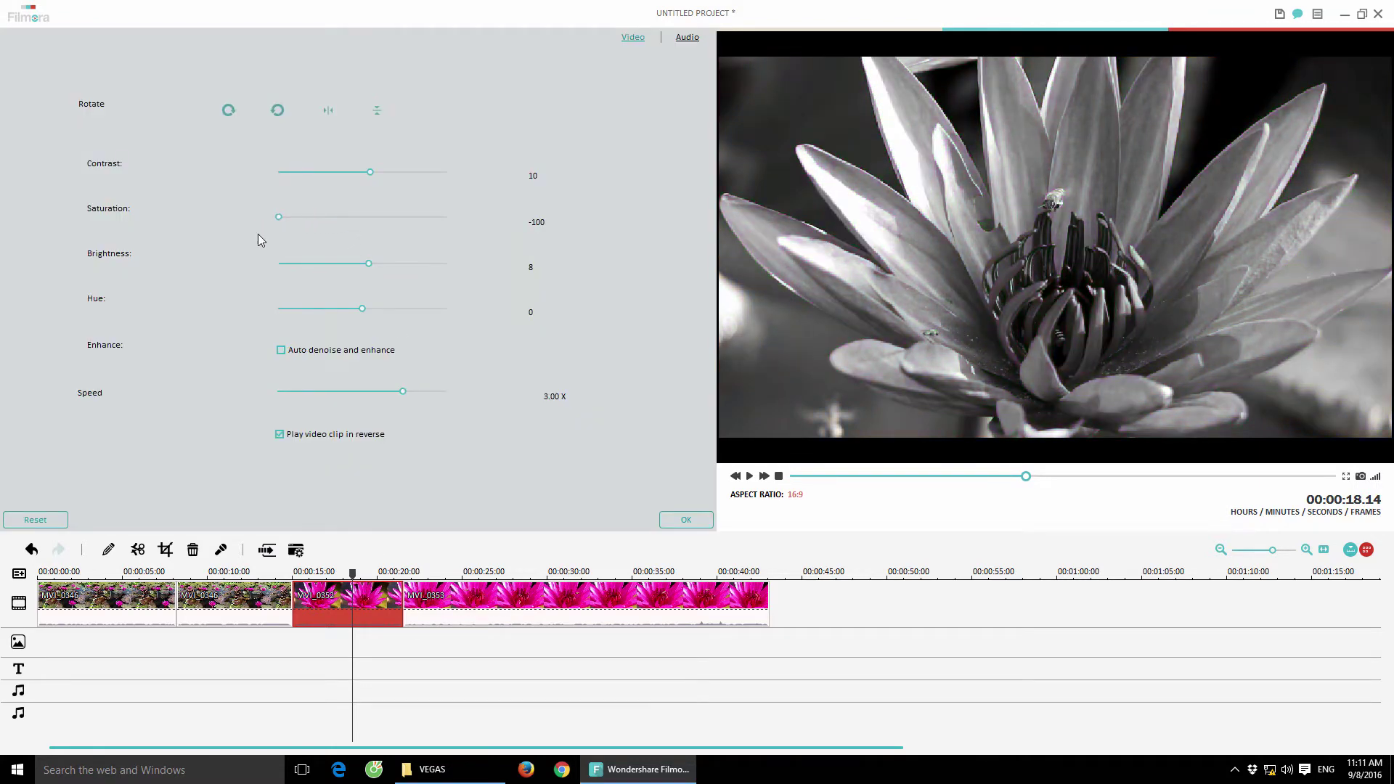
click(686, 519)
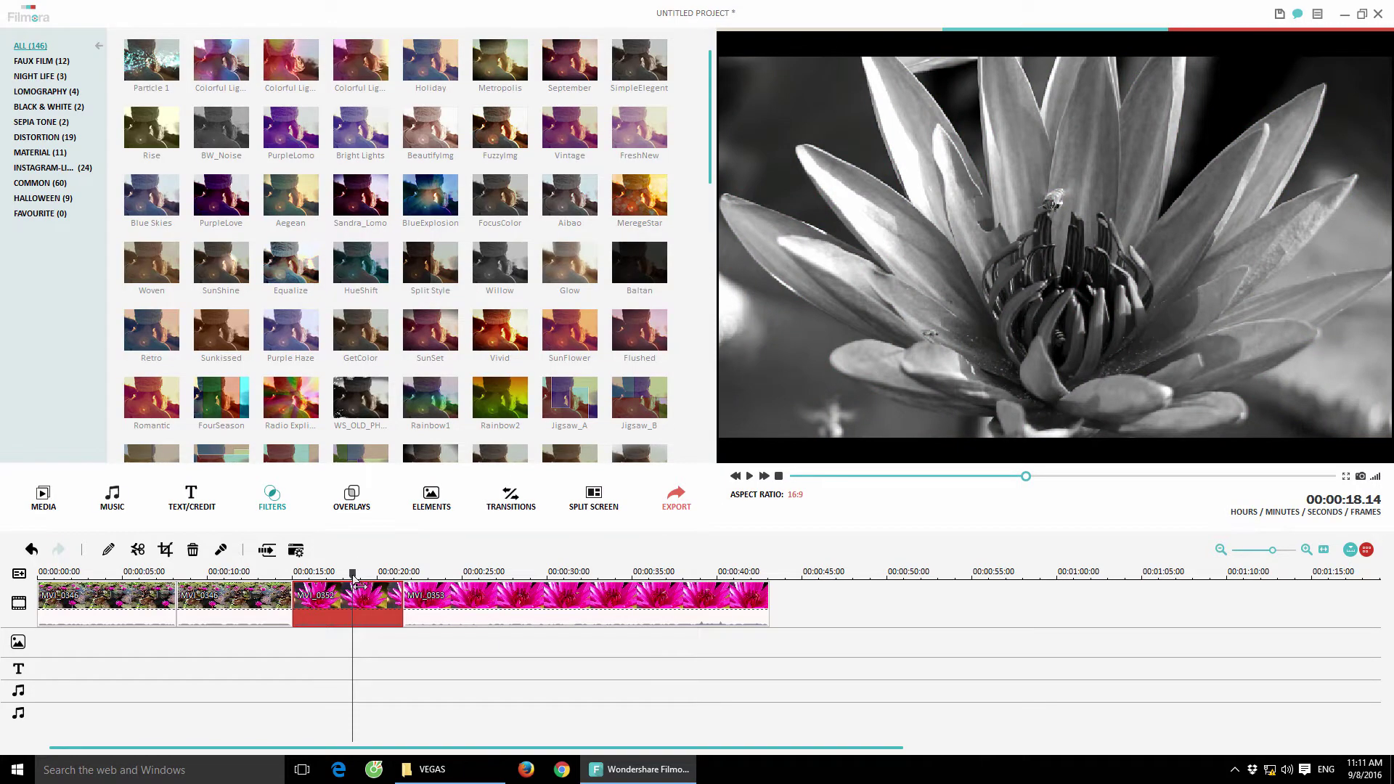
mouse_move(356, 585)
mouse_down()
mouse_move(270, 585)
mouse_move(455, 592)
mouse_move(341, 603)
mouse_up()
click(463, 677)
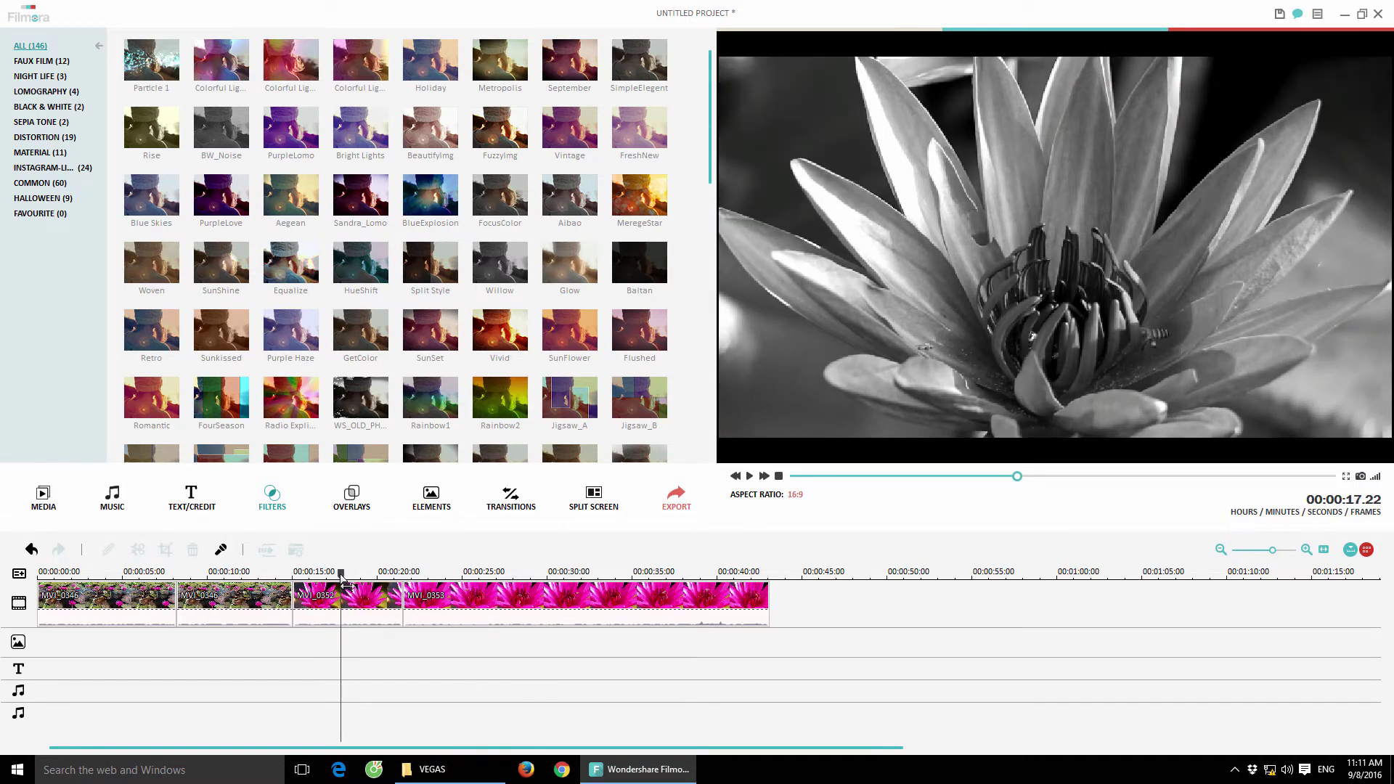
mouse_move(341, 577)
mouse_down()
mouse_move(317, 577)
mouse_move(434, 580)
mouse_move(344, 581)
mouse_up()
Add the Retro Badge Title at the start of the text track and preview it over the first clip.
click(116, 508)
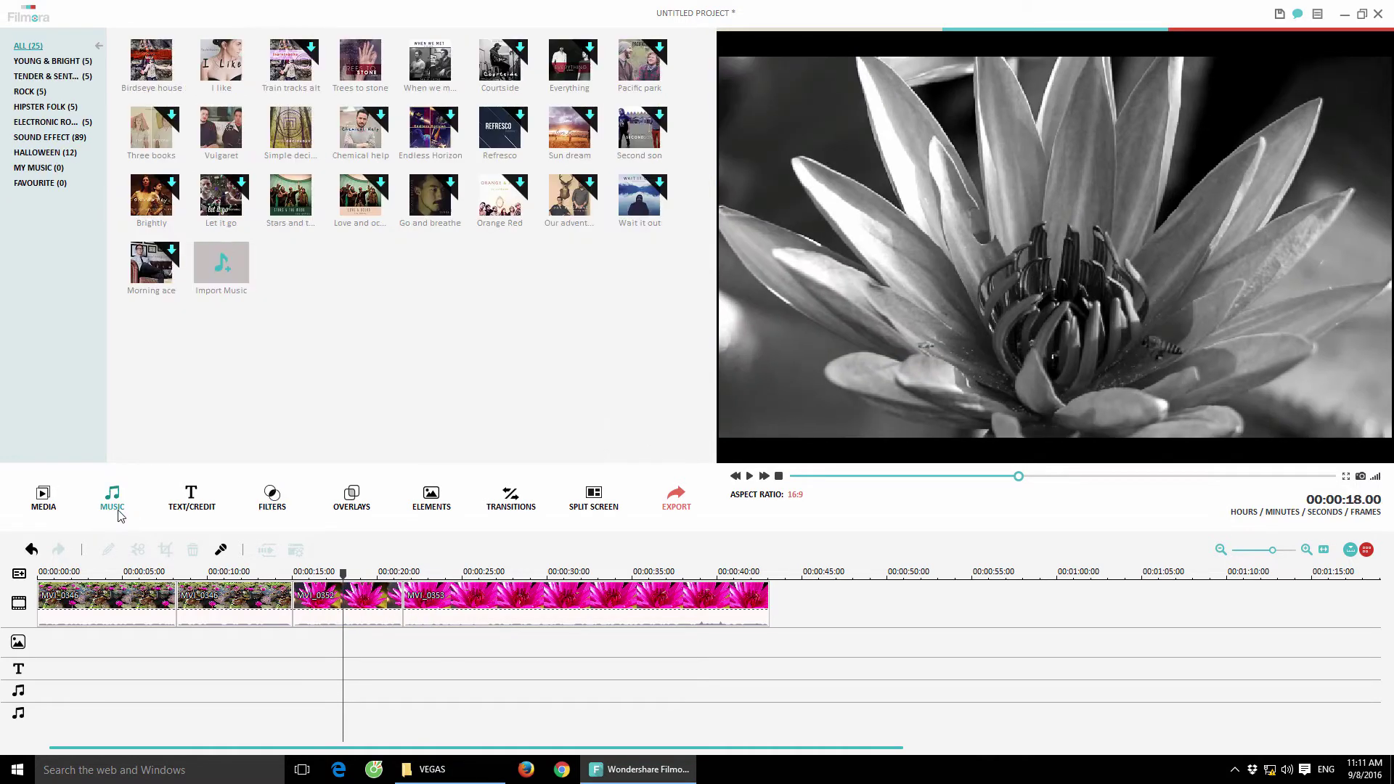
click(193, 504)
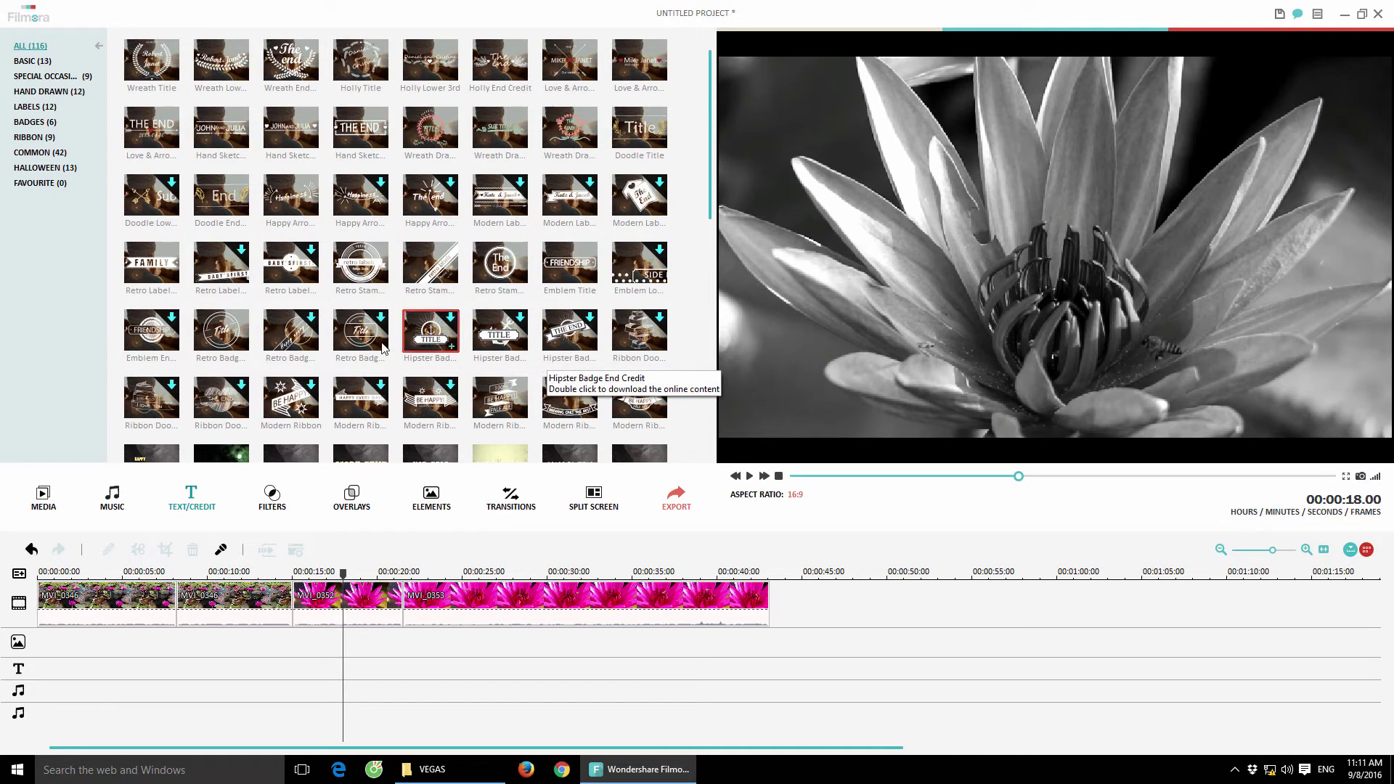
drag(221, 337, 45, 675)
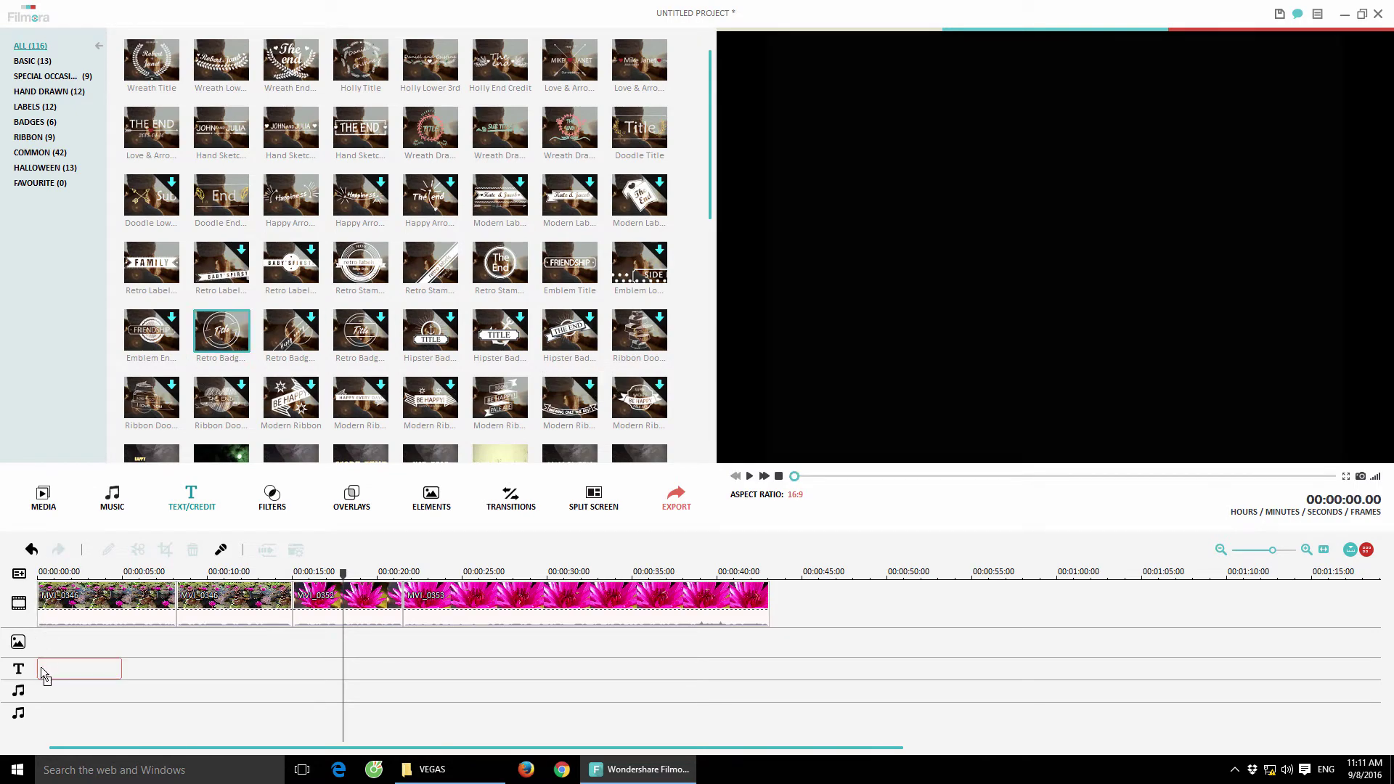
drag(93, 584, 93, 585)
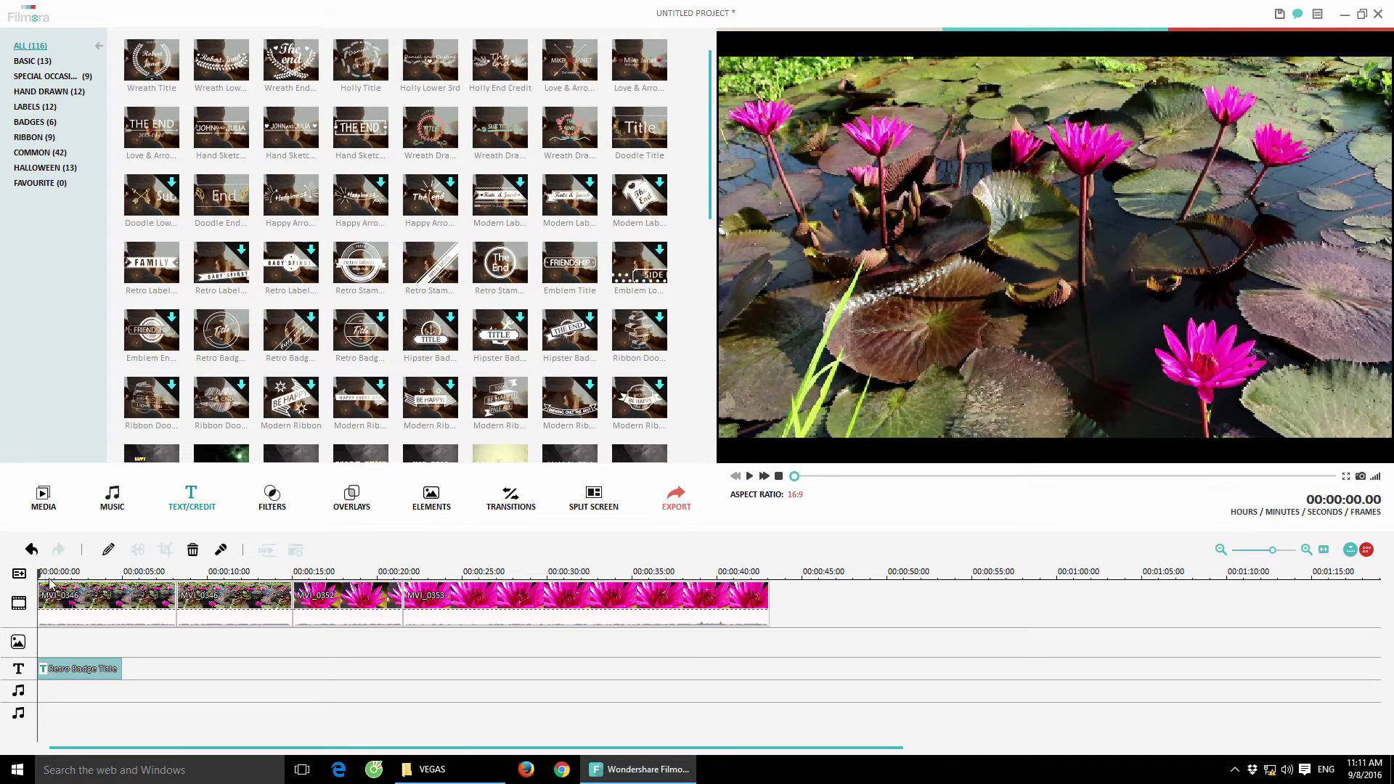
drag(42, 582, 85, 644)
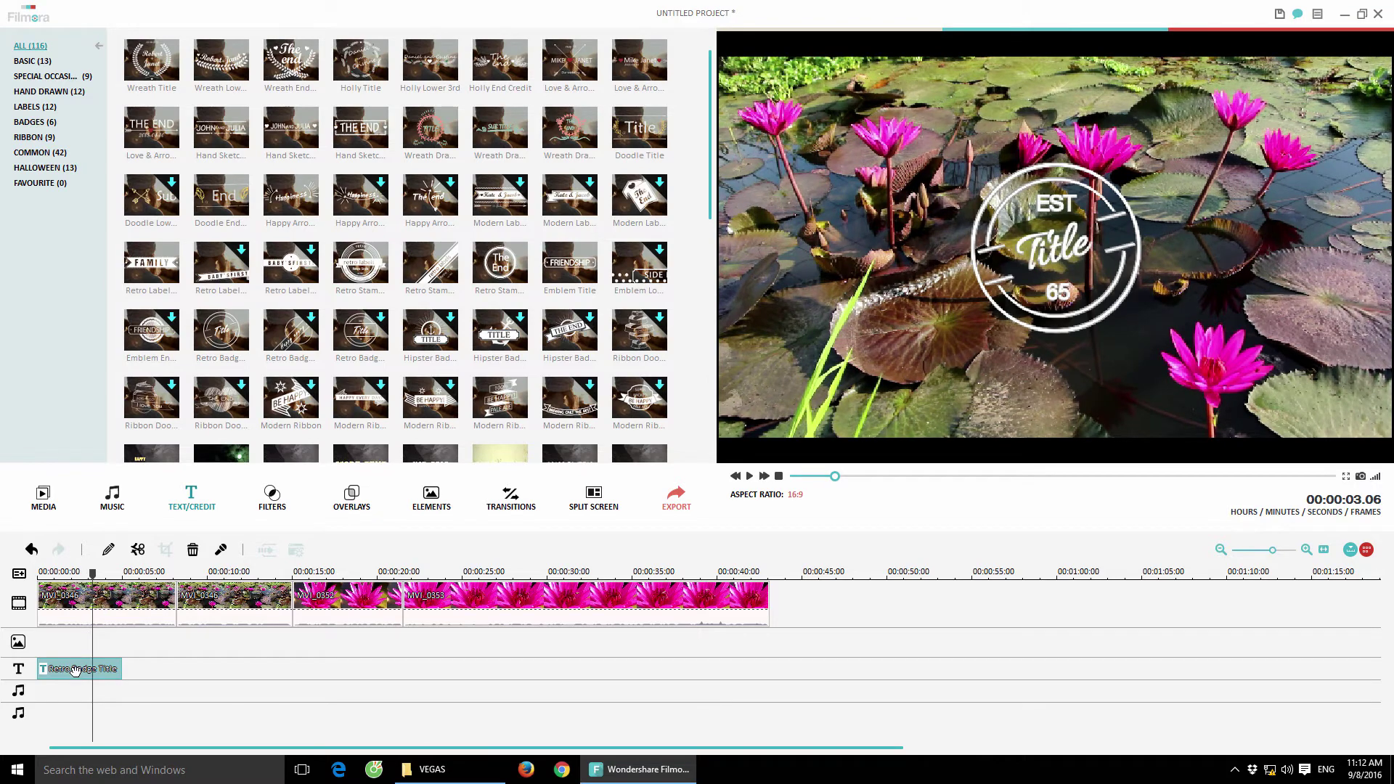
Open the Retro Badge Title for editing and change its main text's font to Times New Roman.
double_click(74, 669)
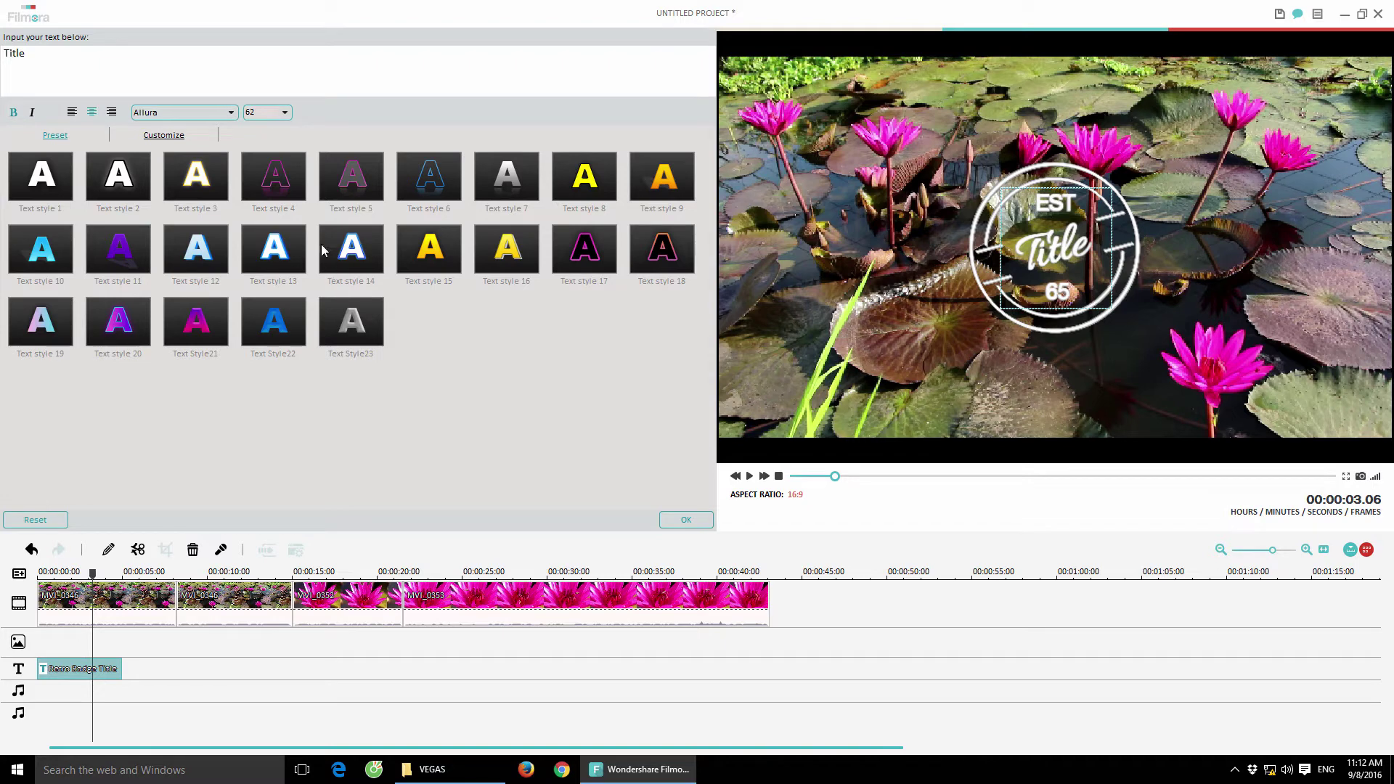
click(232, 112)
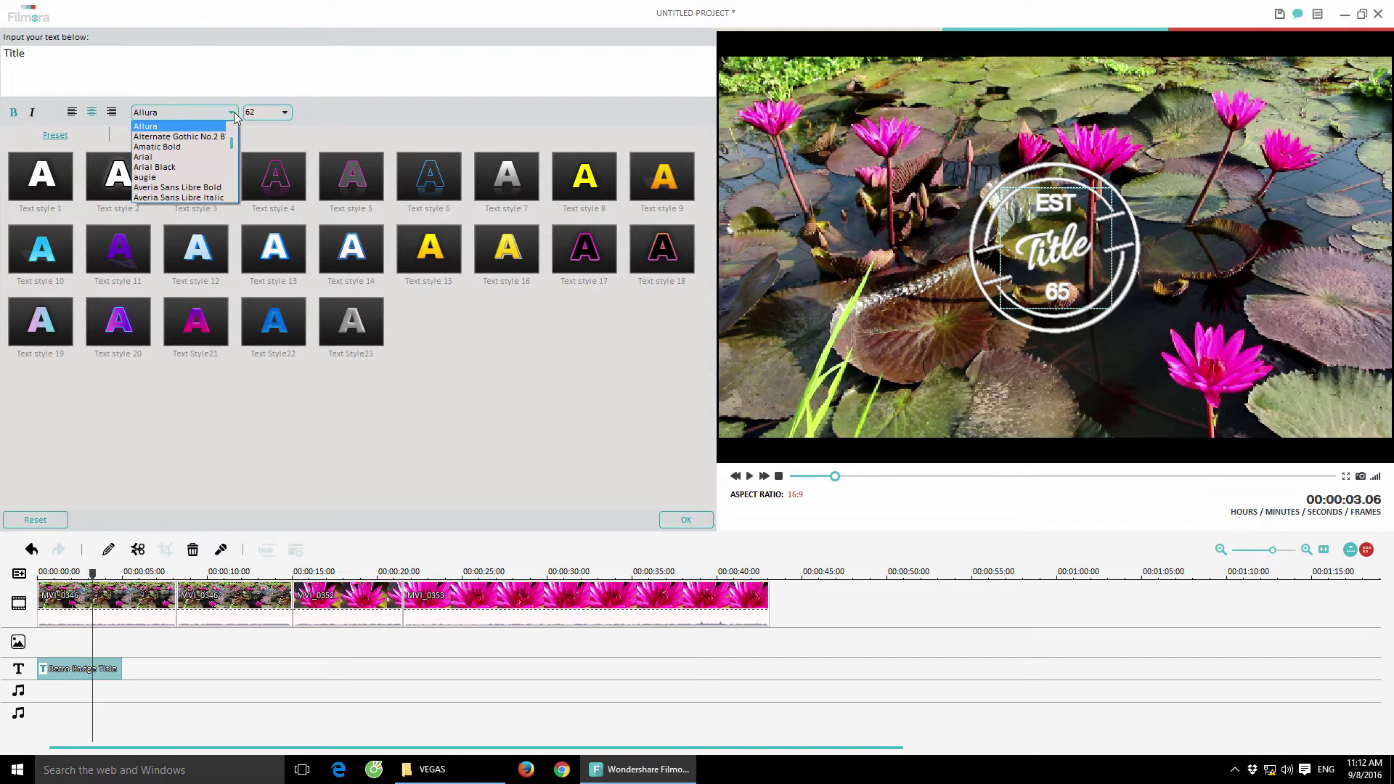
click(180, 112)
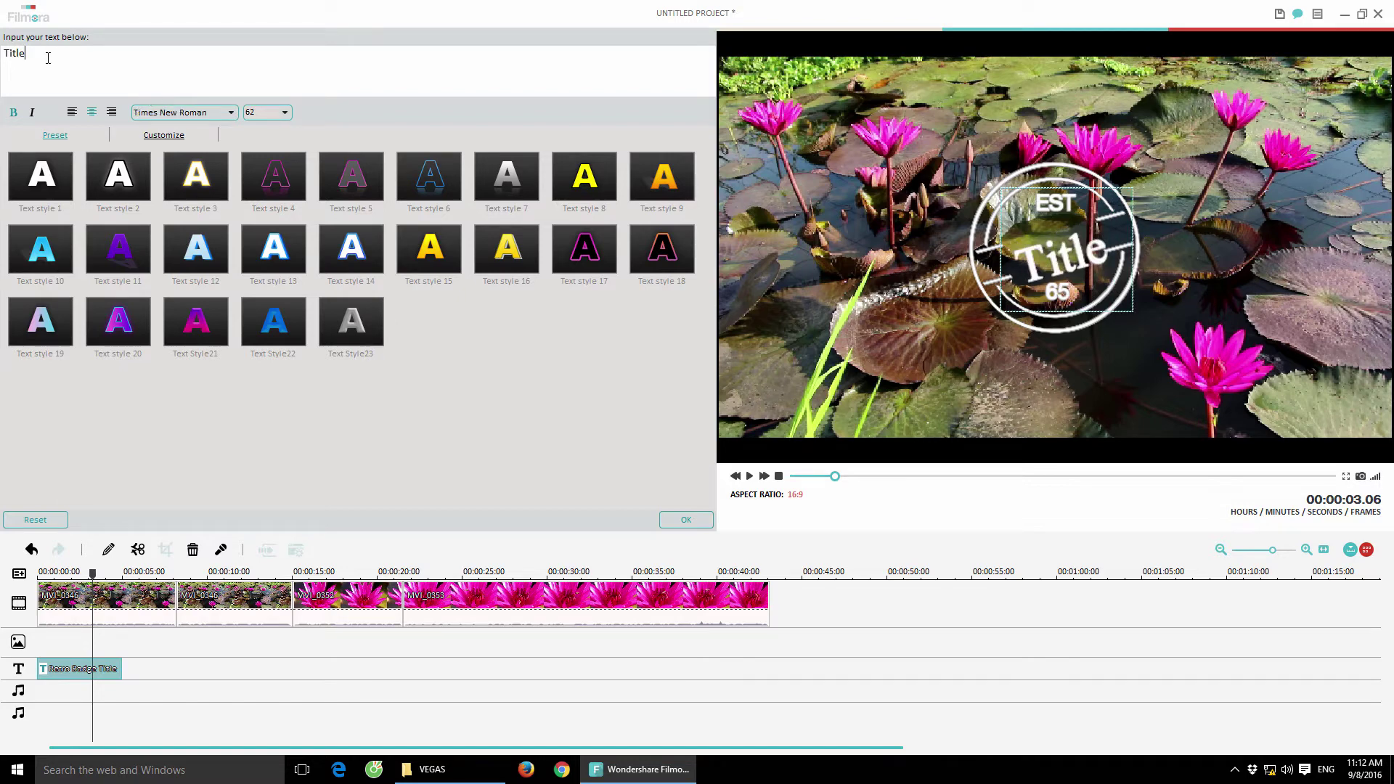
drag(48, 58, 1, 56)
text(Bắt)
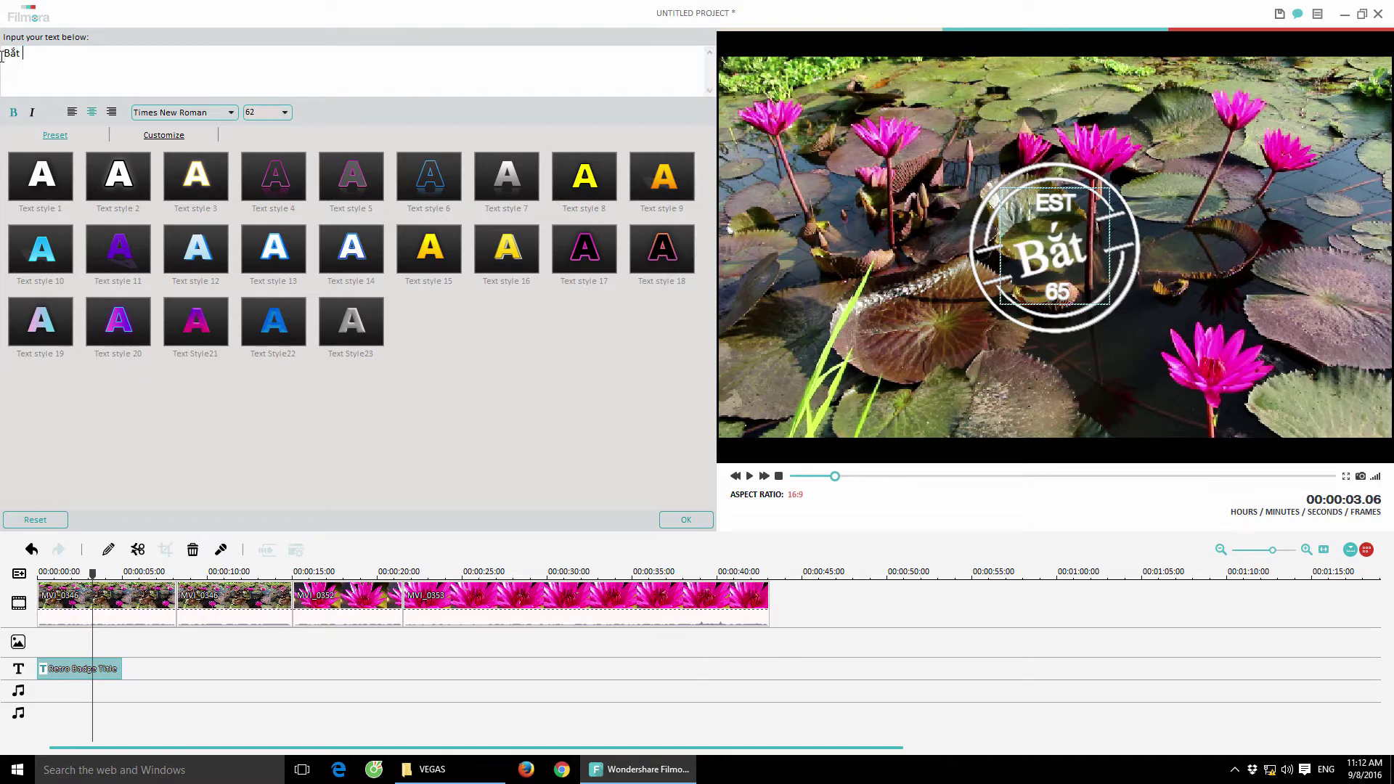
text( Đâ)
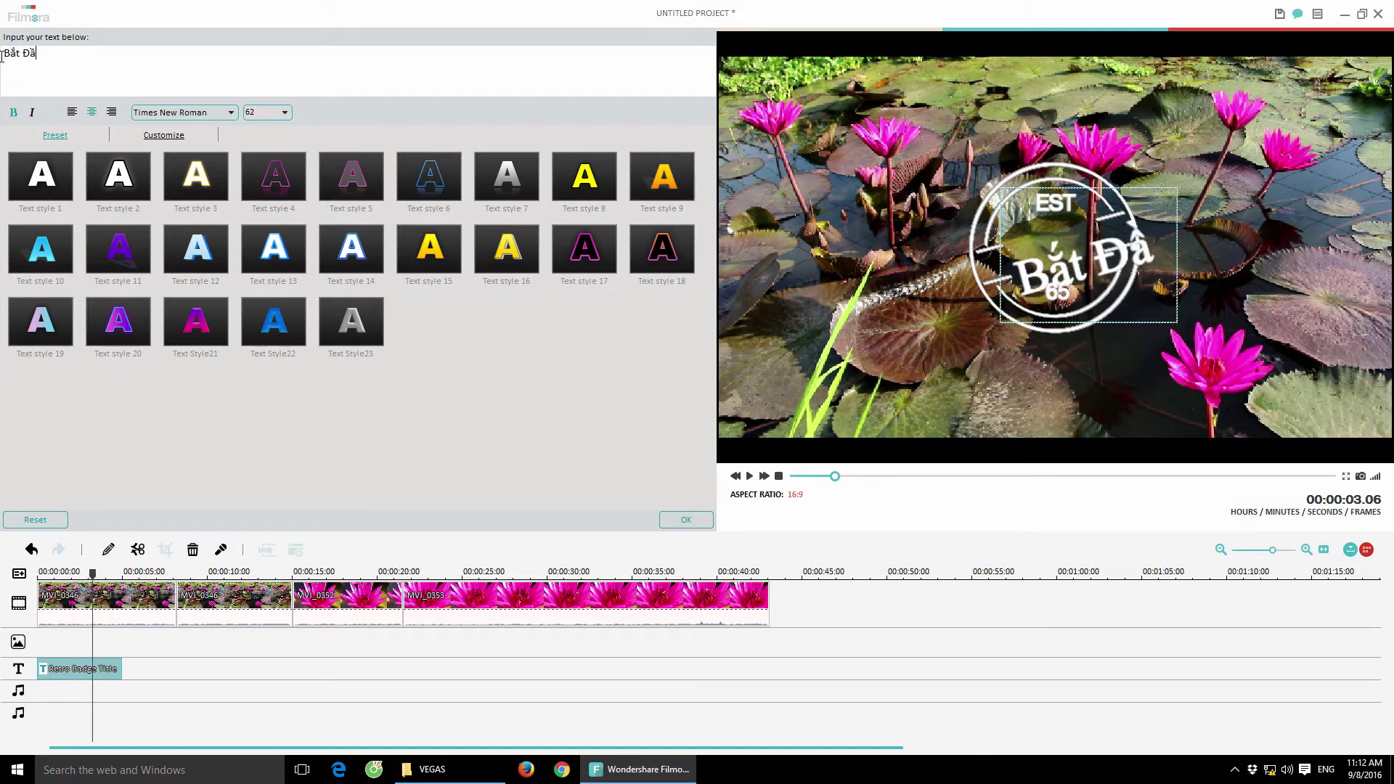
key(BackSpace)
text(Cá)
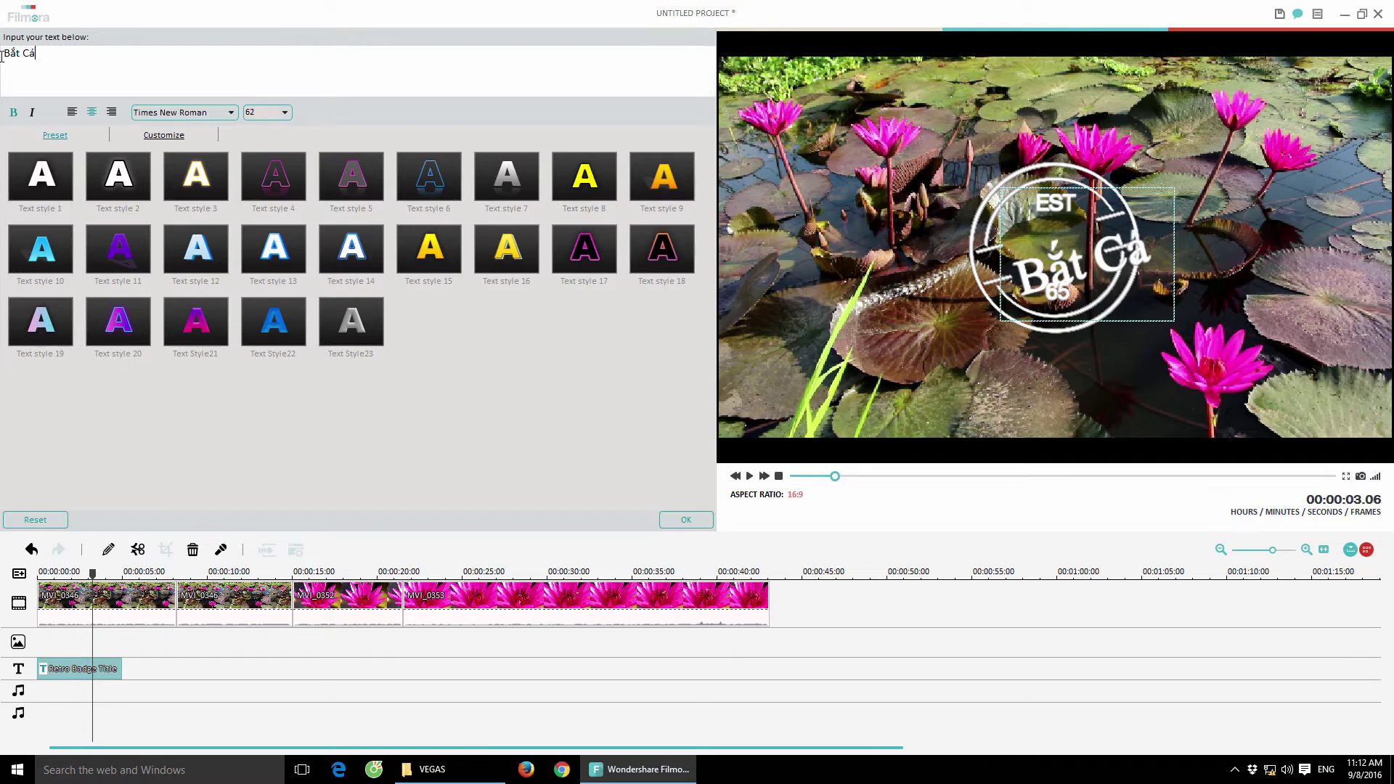
key(BackSpace)
key(BackSpace)
key(BackSpace)
key(BackSpace)
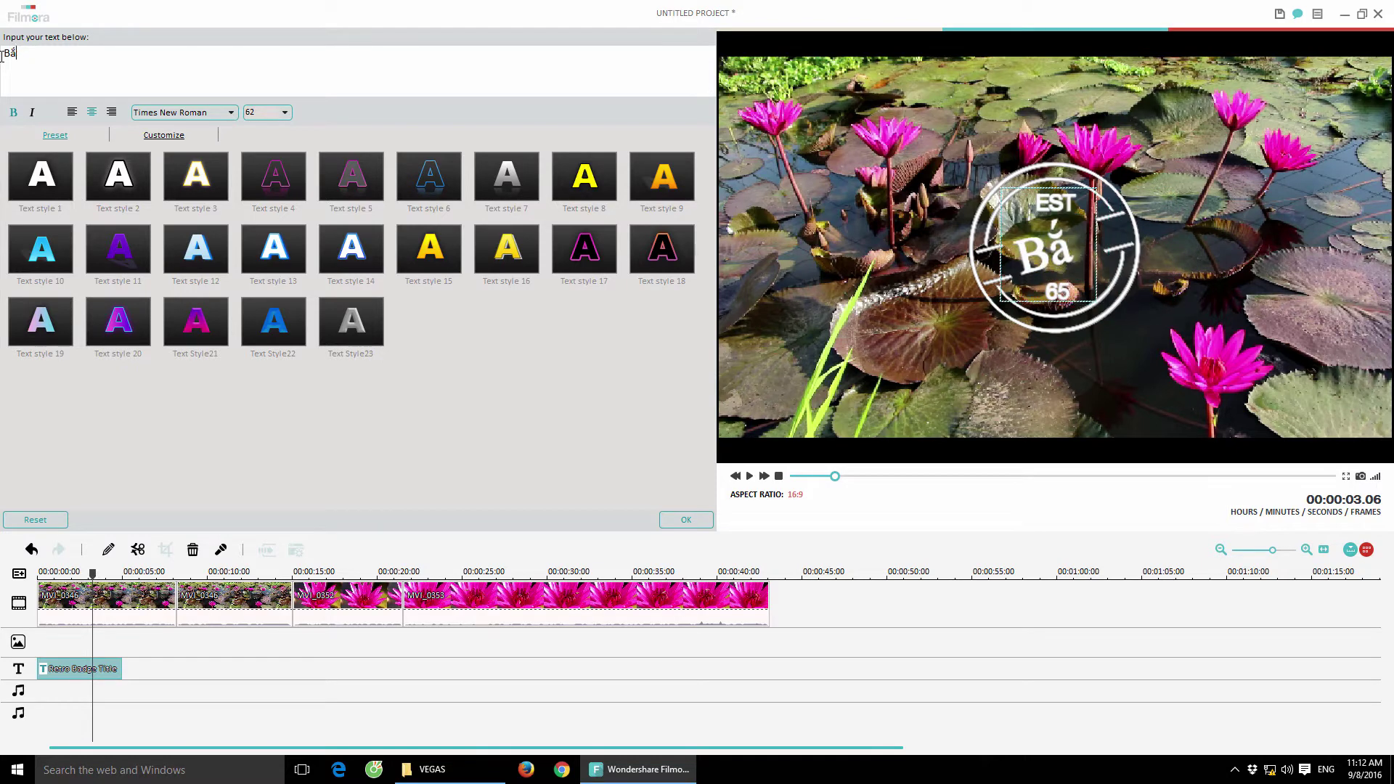
key(BackSpace)
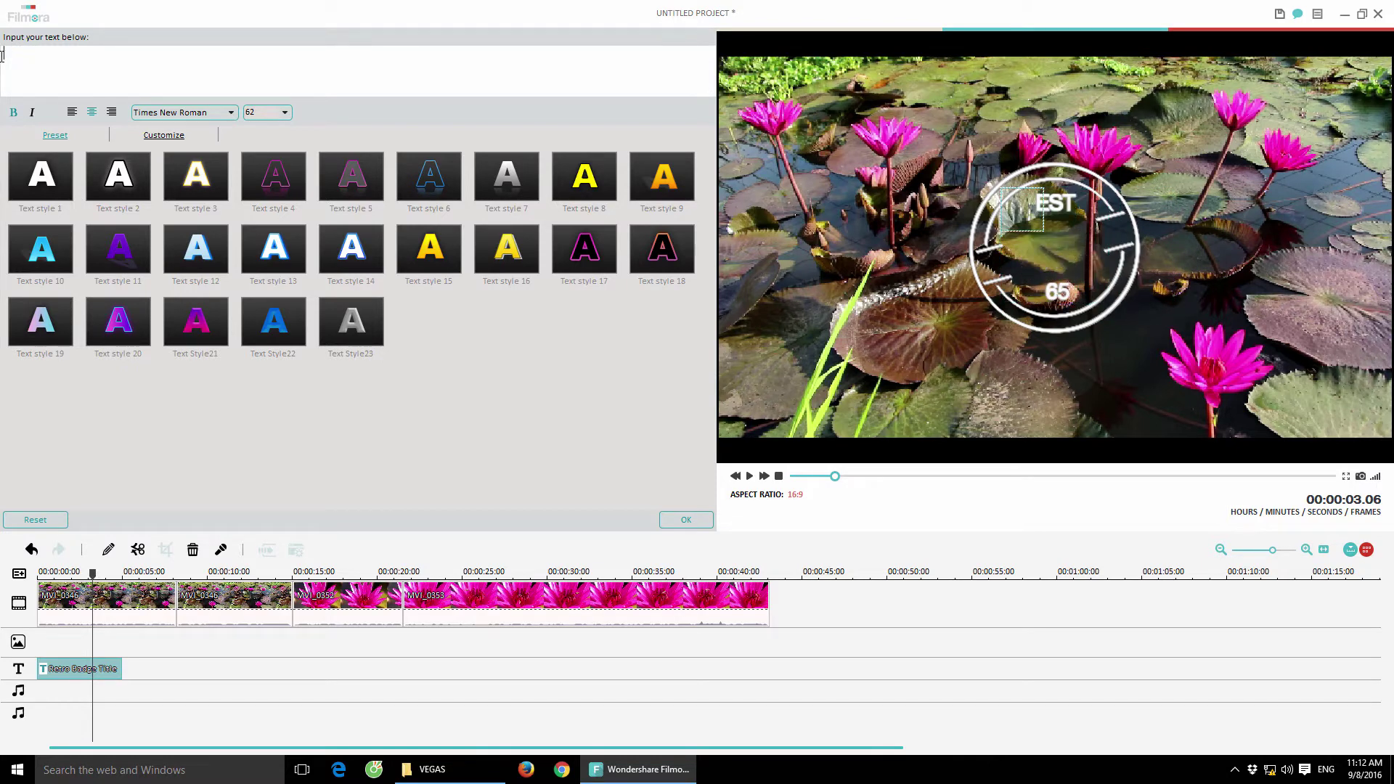
Make the badge's central text read "Hoa" and shift it slightly upward within the circle.
text(Hoa)
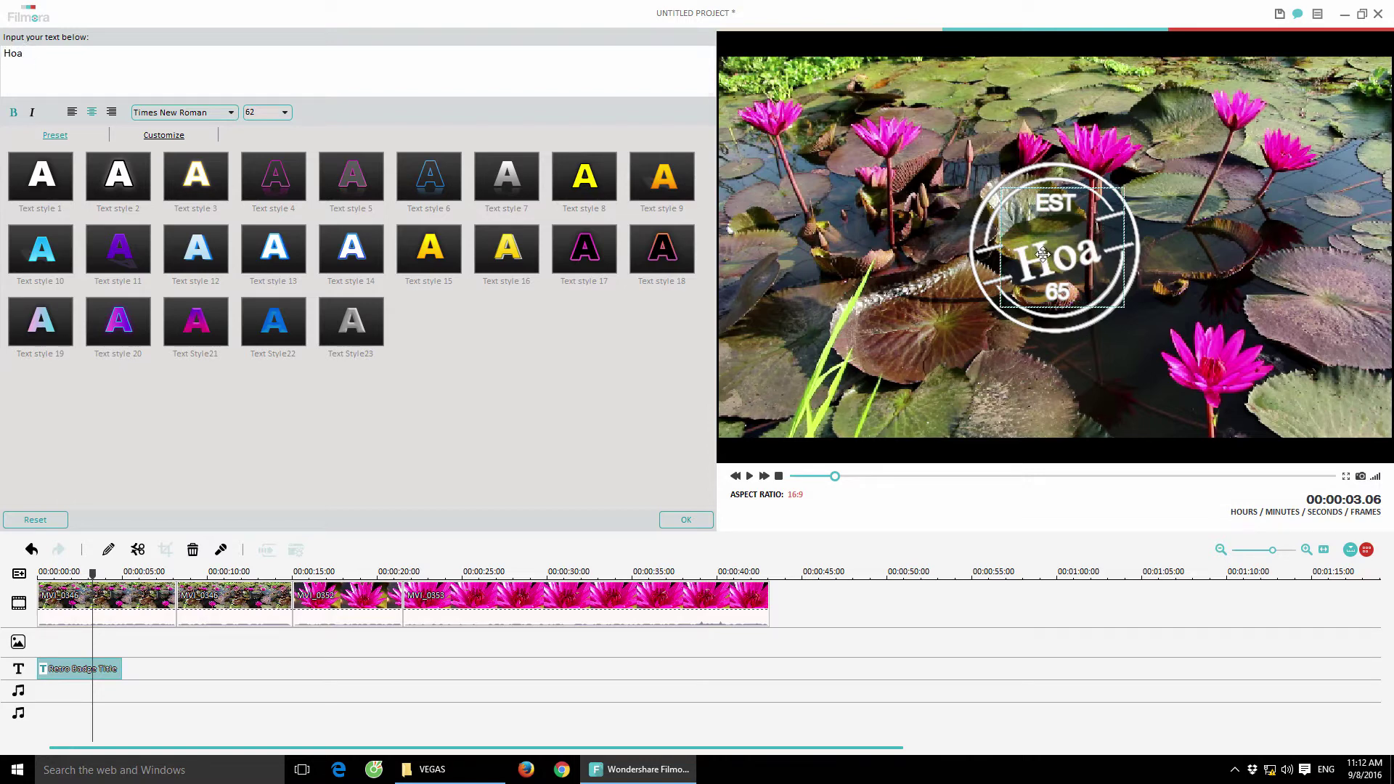
drag(1043, 255, 1042, 245)
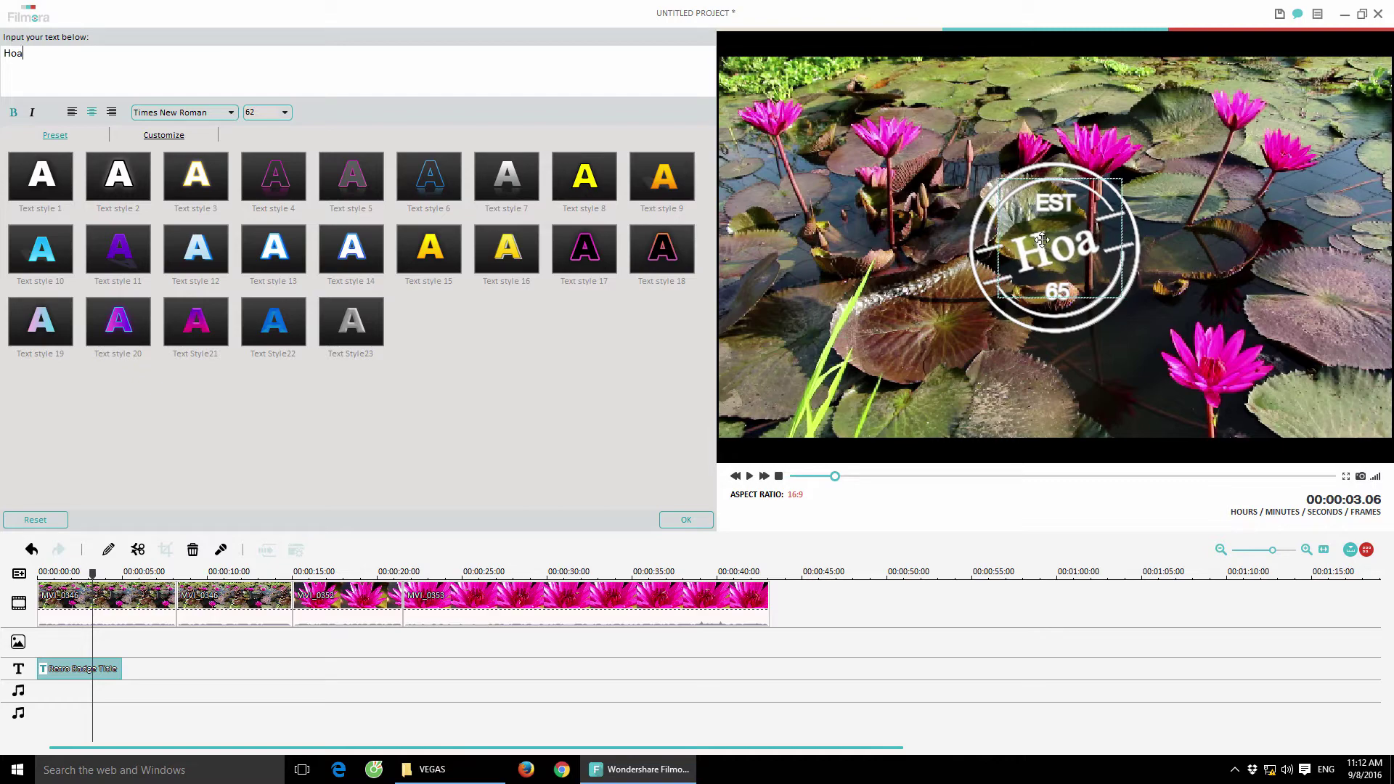
double_click(1048, 198)
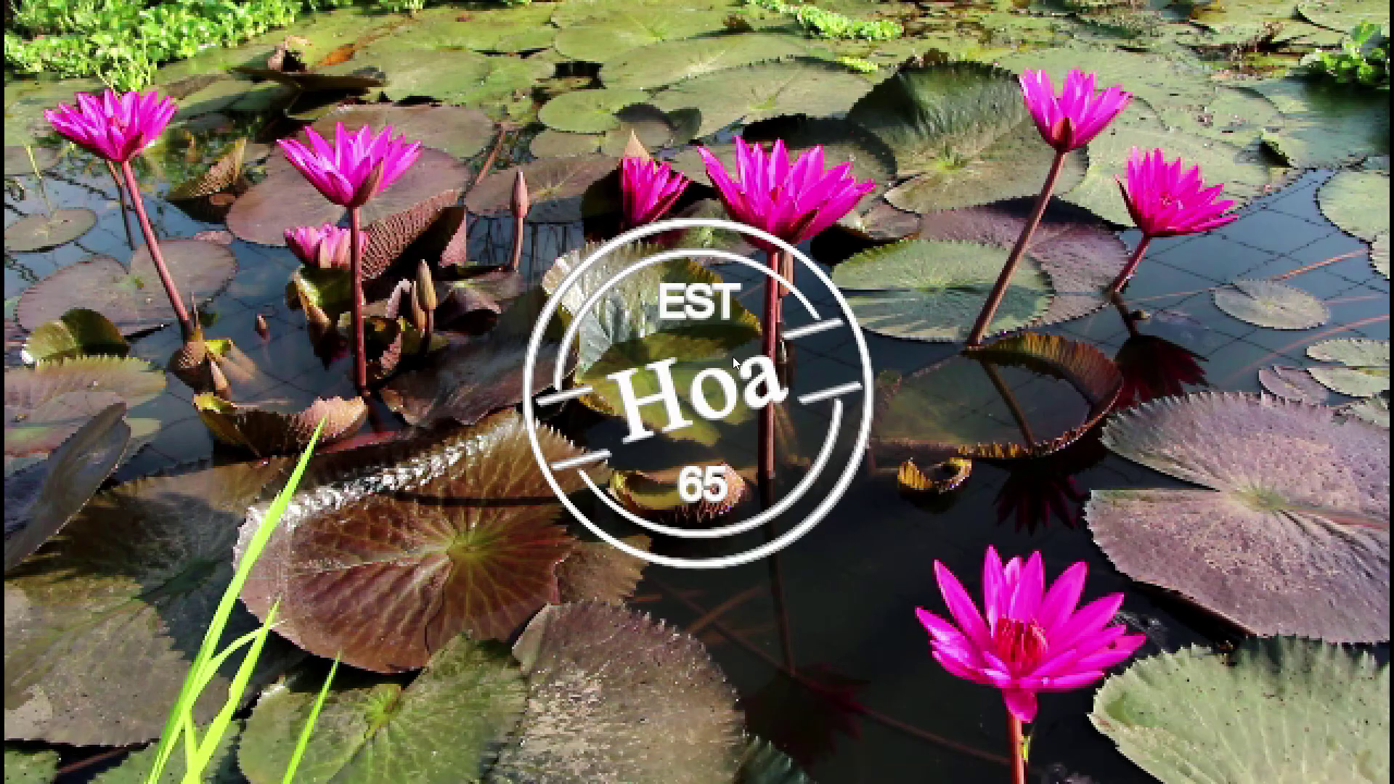
double_click(1070, 429)
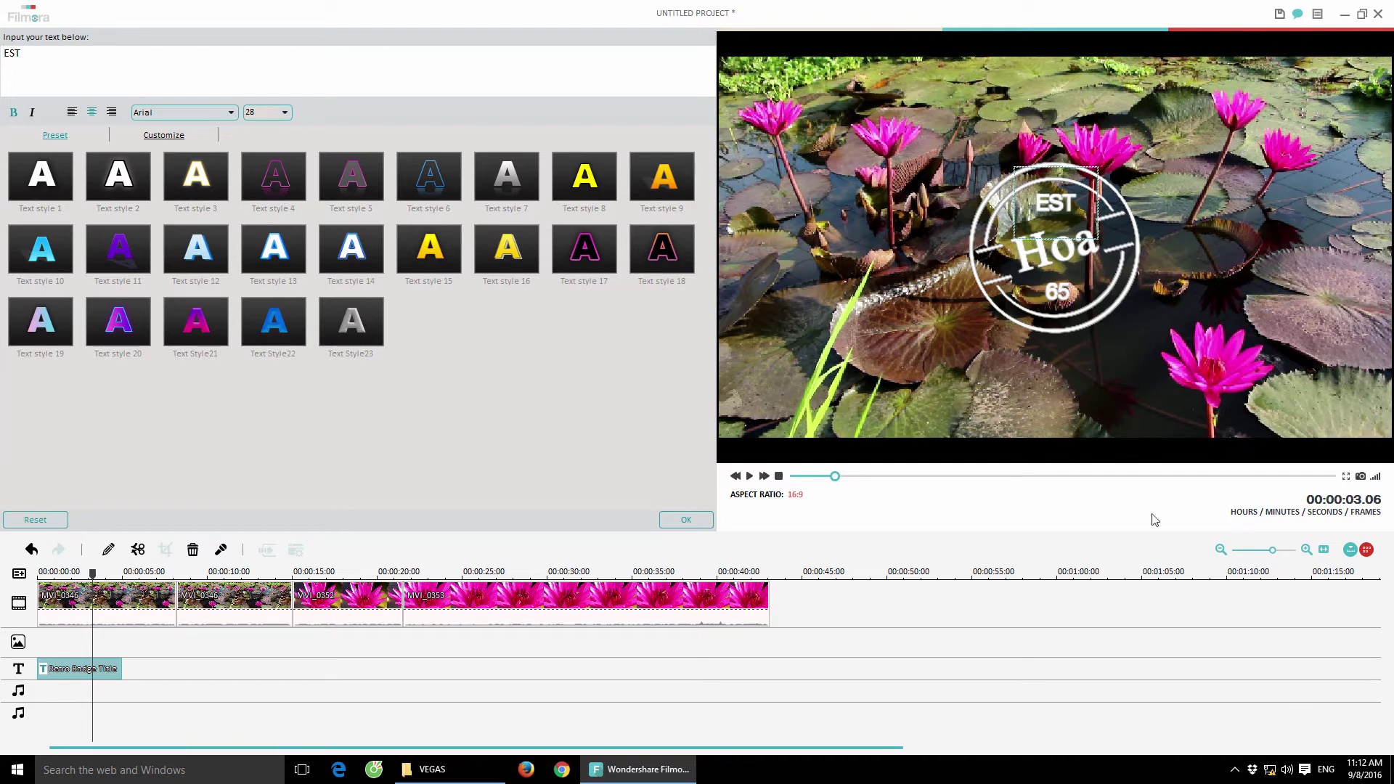
Nudge the number below the badge's central text slightly sideways and change it to 69.
click(1061, 290)
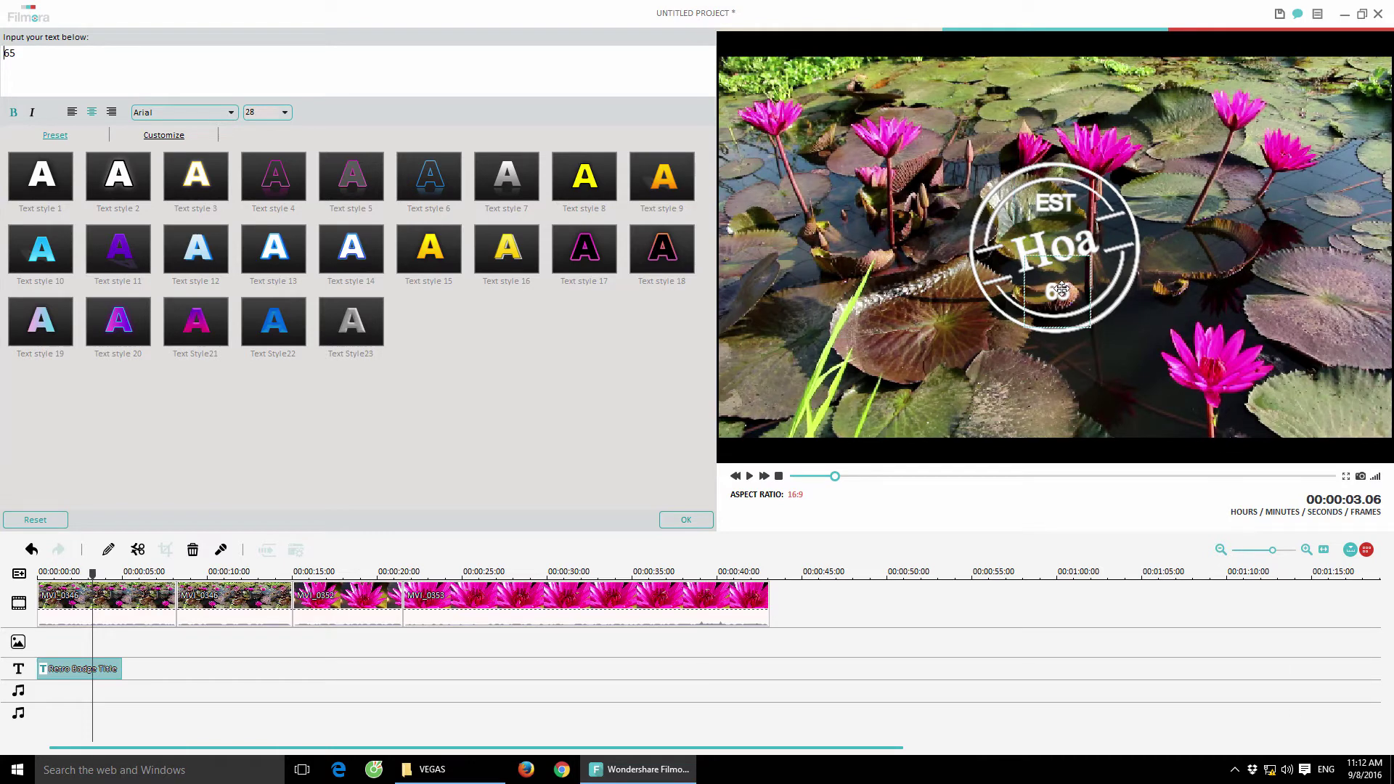
drag(1062, 292, 1063, 291)
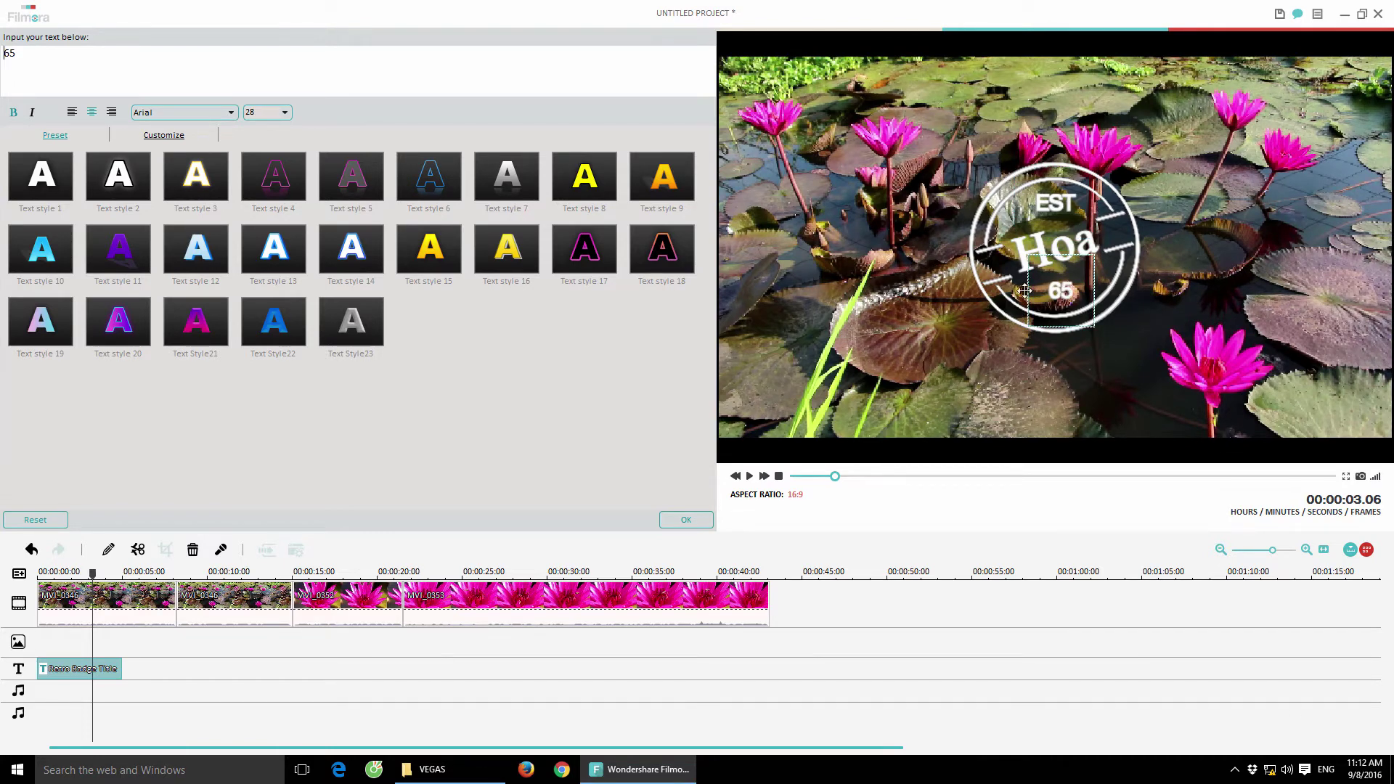
drag(29, 56, 2, 57)
text(69)
Select the badge's "Hoa" text and view the edited title in the full-screen preview.
click(1055, 209)
click(1049, 251)
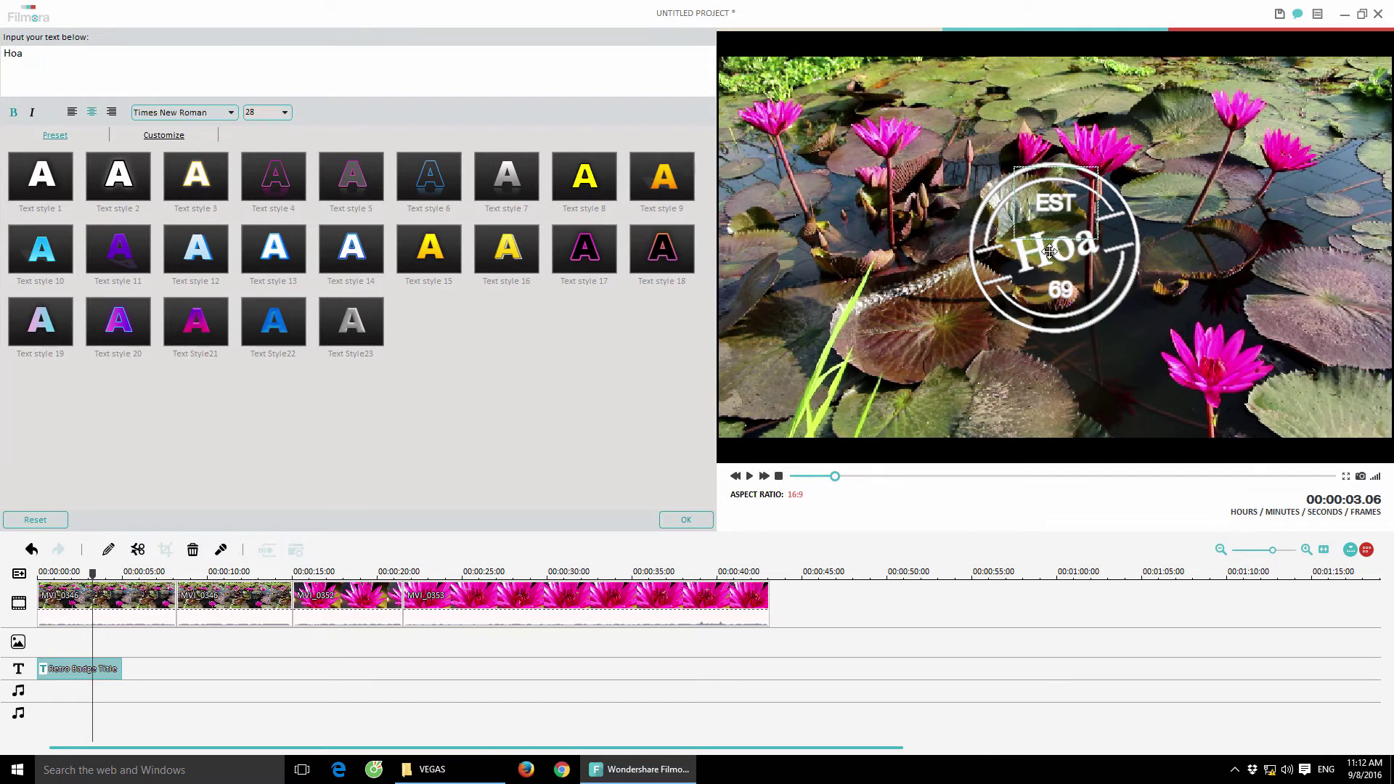
double_click(1048, 251)
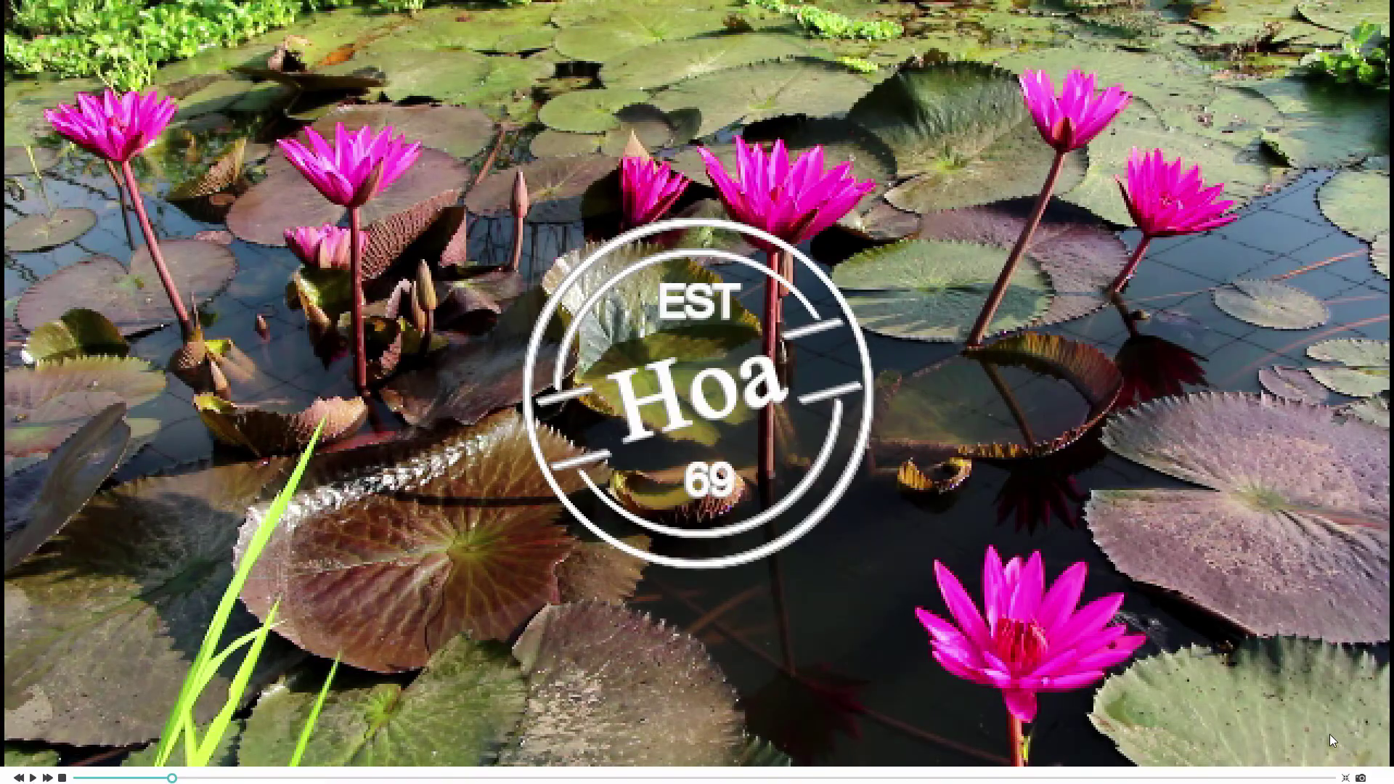
Leave the full-screen preview, change the badge's central text to "Súng" and nudge it toward the middle of the circle.
click(1345, 729)
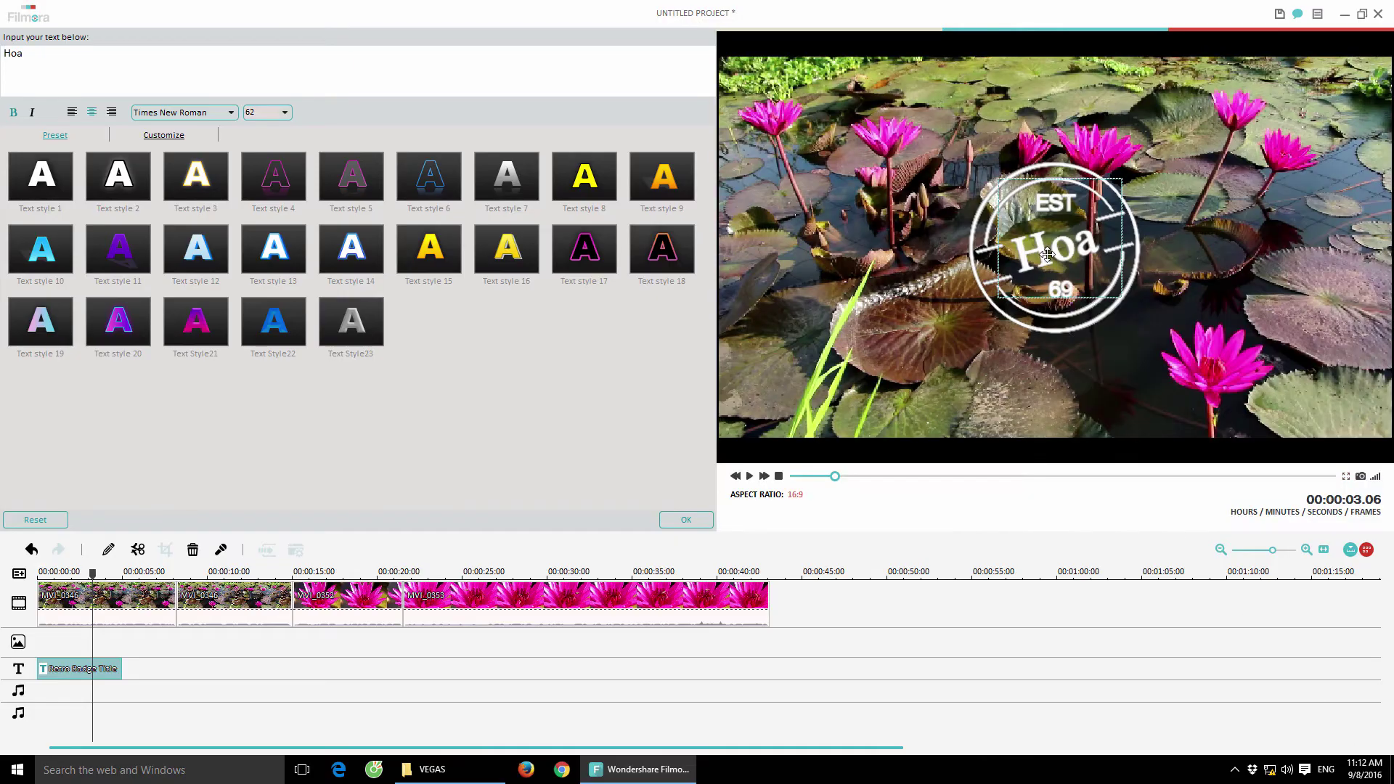
drag(82, 52, 2, 47)
text(Súng)
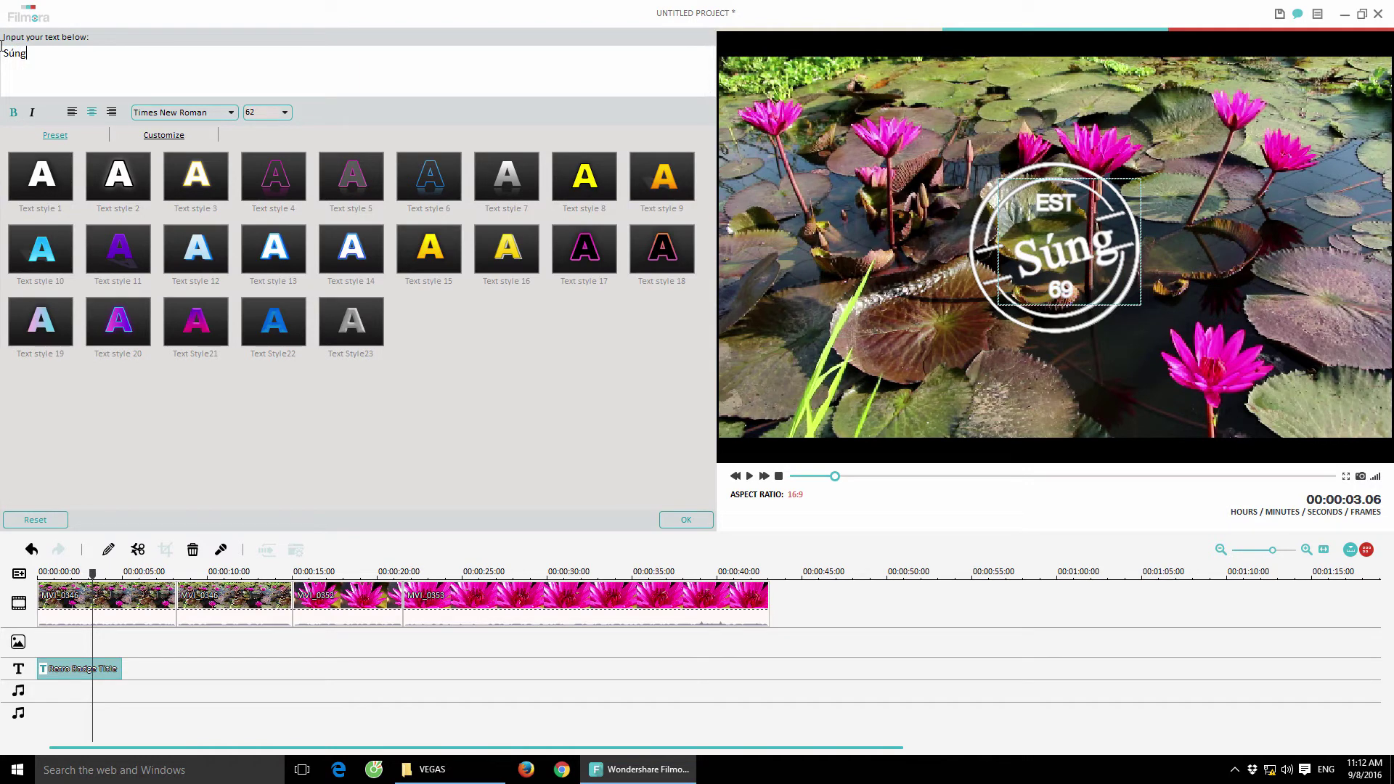
drag(1075, 256, 1081, 256)
click(1078, 244)
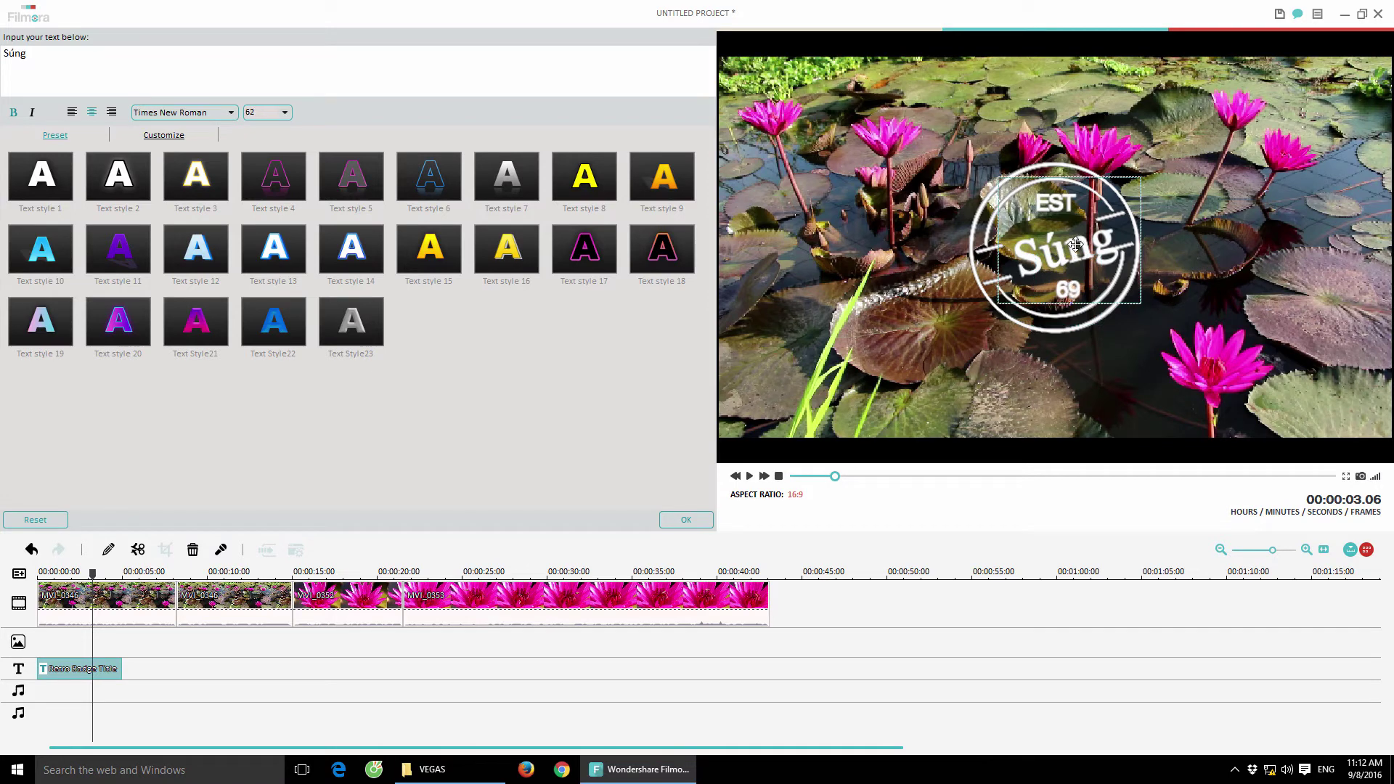
Replace the badge's "EST" text with "Hoa", then nudge it and the number 69 slightly sideways inside the circle.
click(1057, 203)
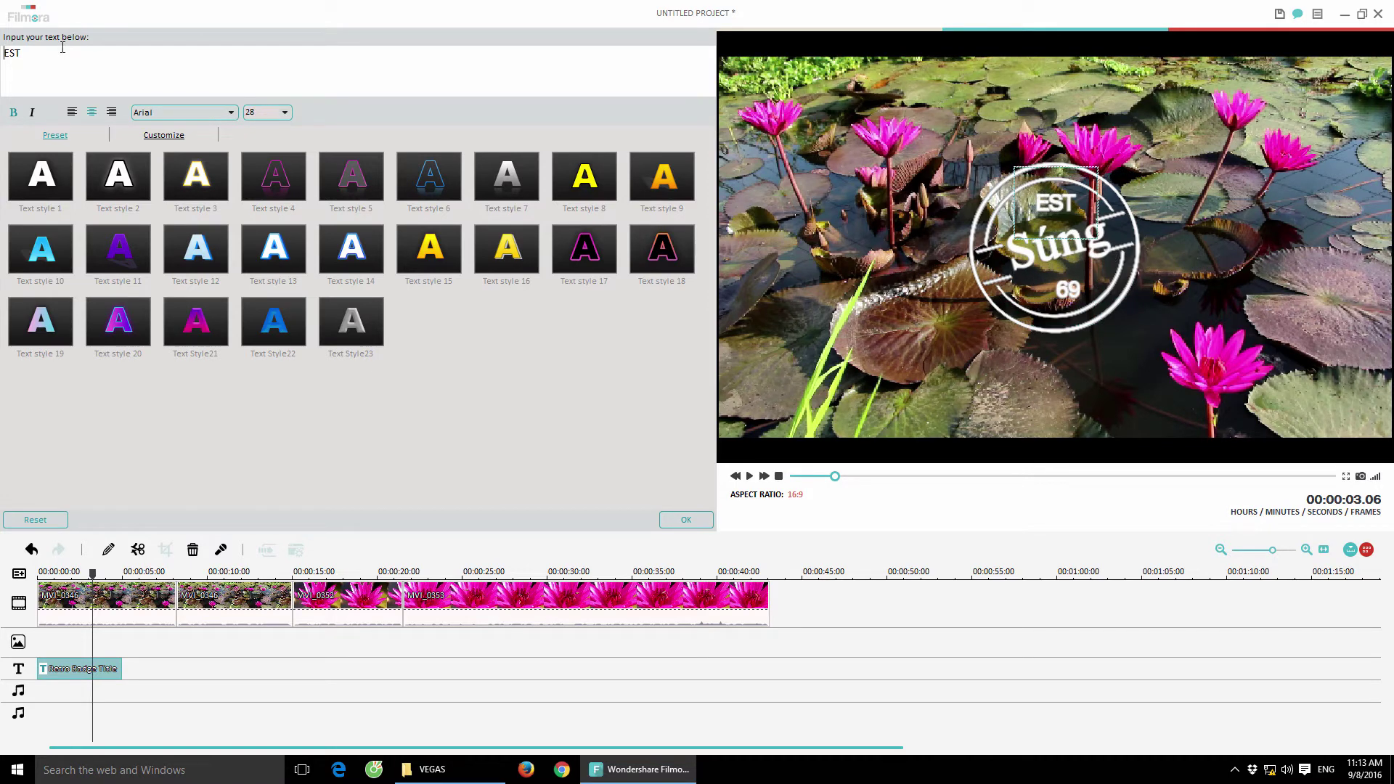
drag(22, 54, 2, 52)
text(Hoa)
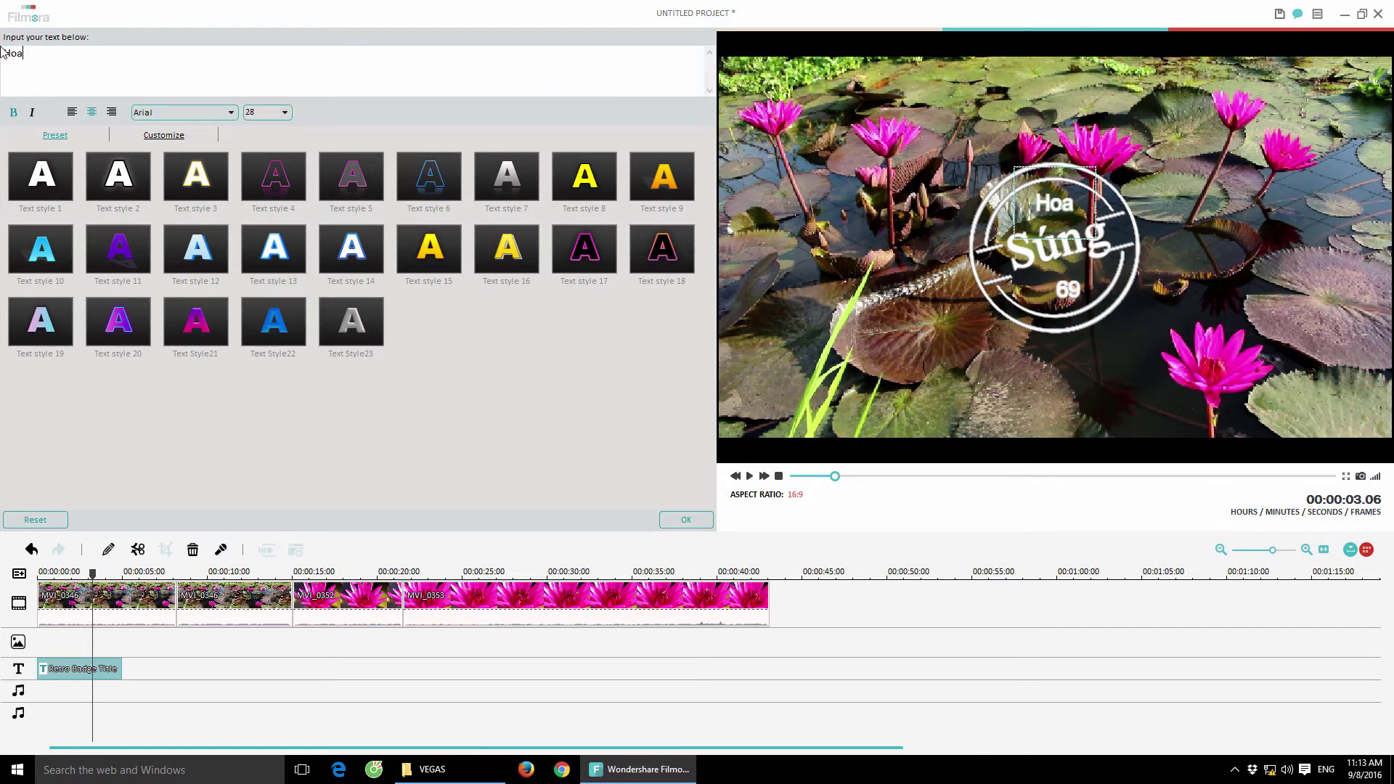
drag(1054, 206, 1046, 203)
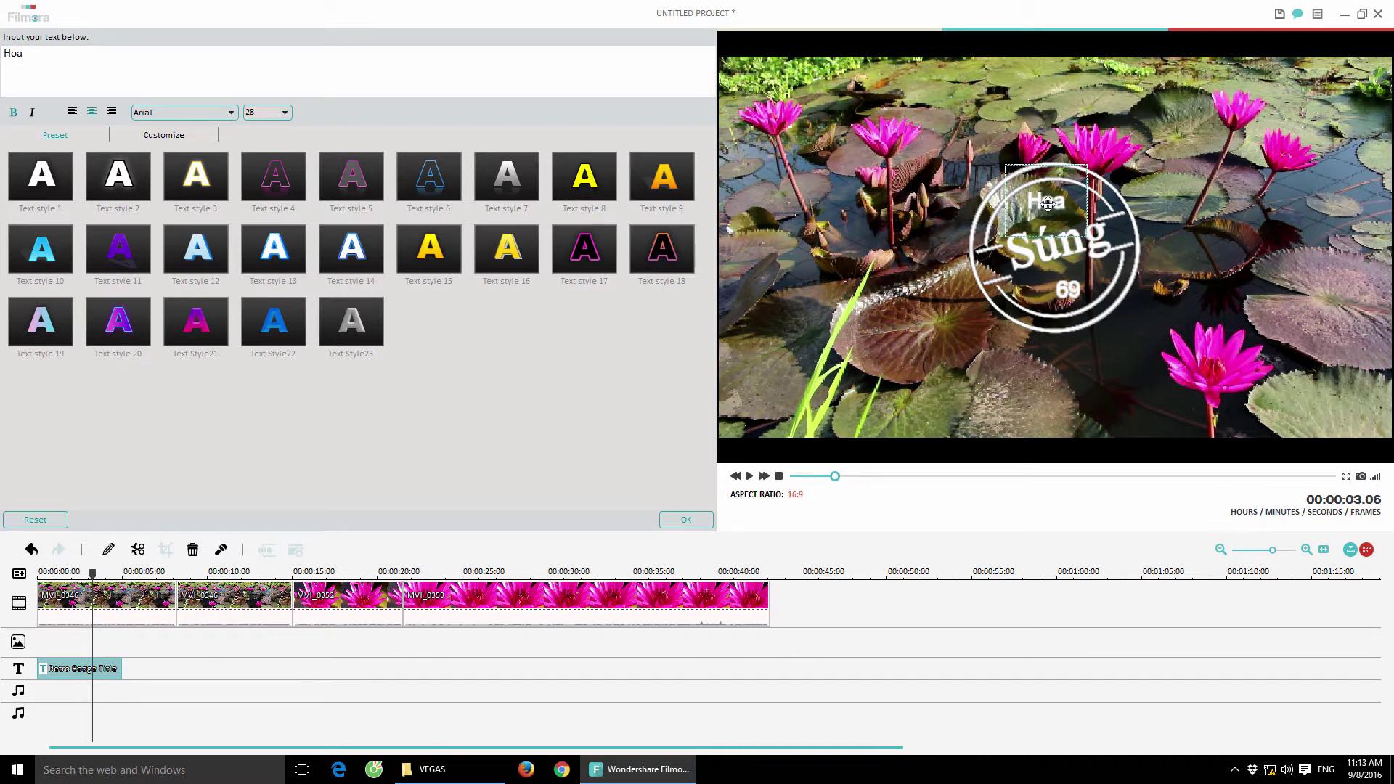
click(1065, 288)
drag(1065, 288, 1062, 291)
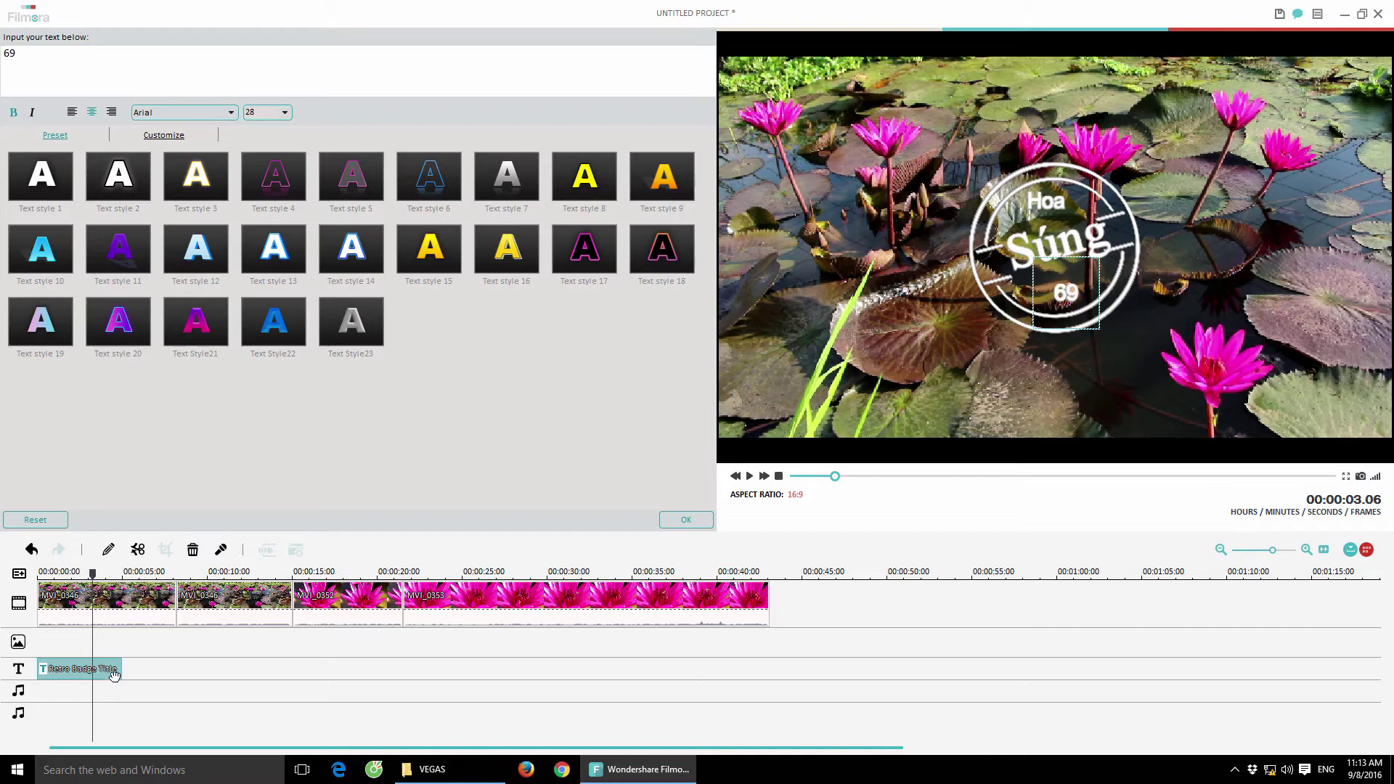
Play the edited badge title from the start of the timeline to check its animation.
drag(93, 574, 40, 605)
key(space)
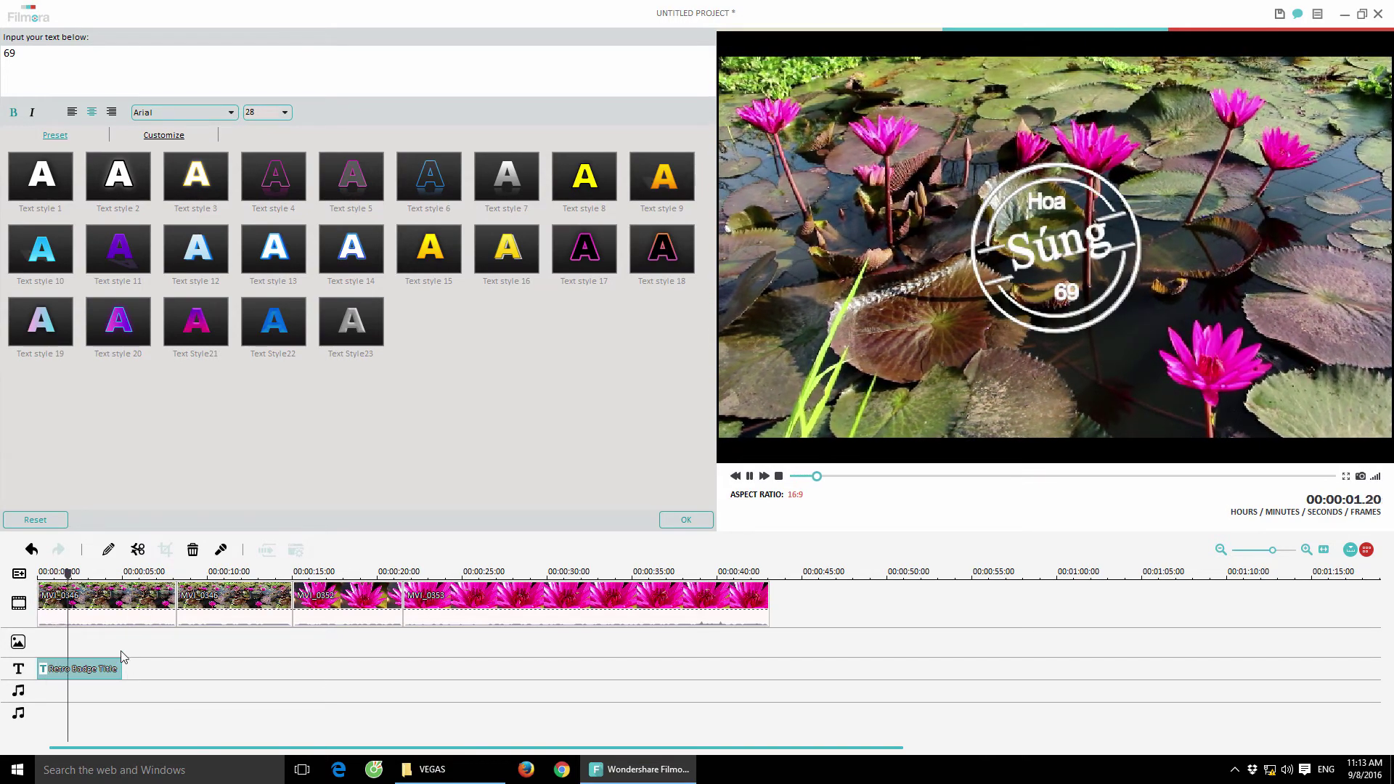
key(space)
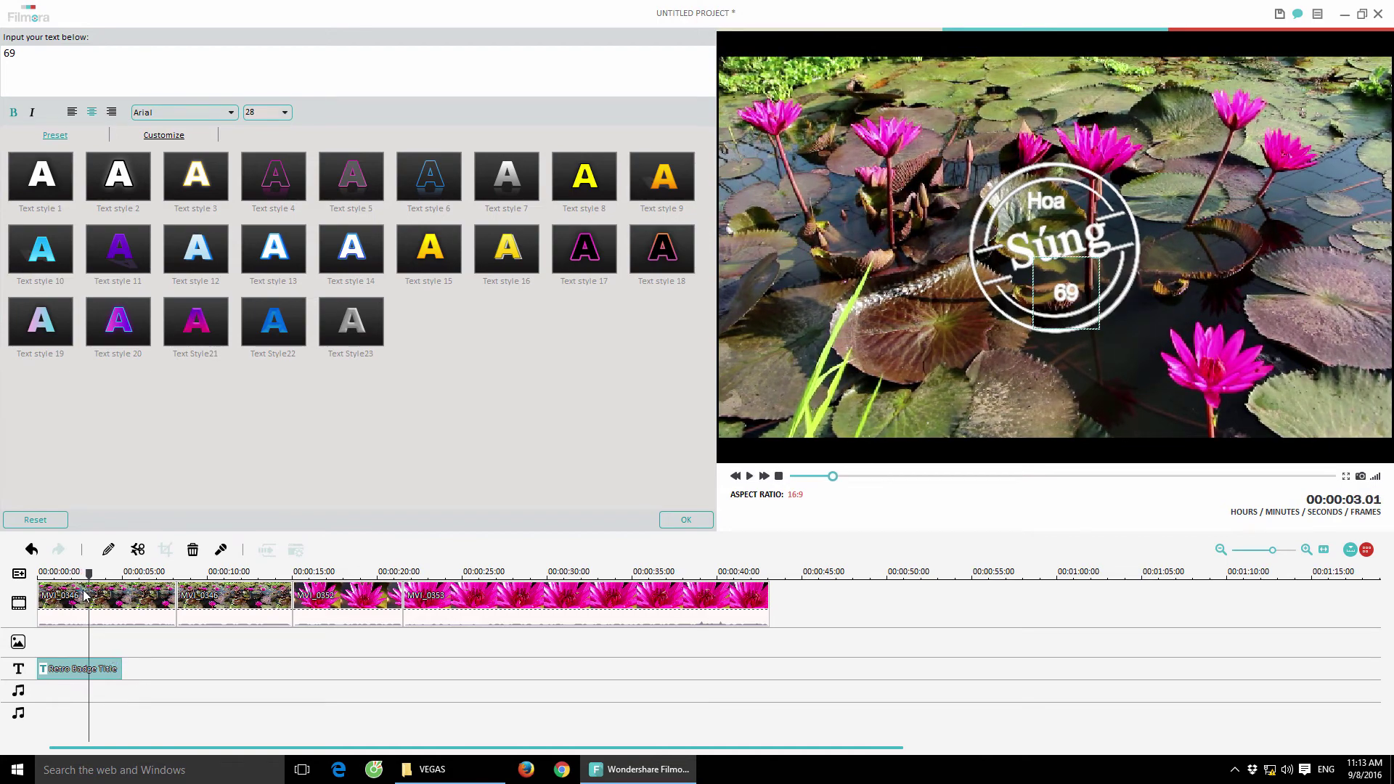
drag(88, 577, 106, 575)
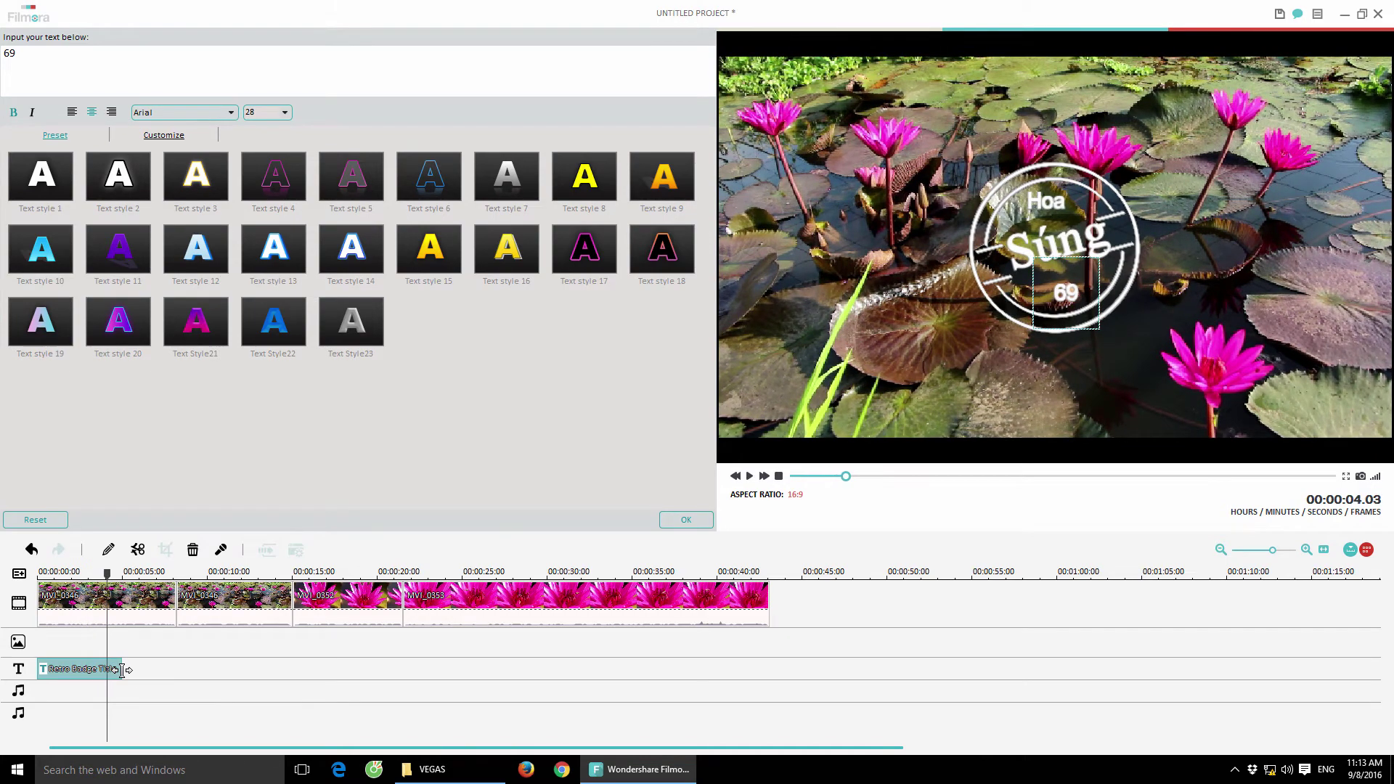
Extend the Retro Badge Title on the timeline to about 7 seconds and scrub back to where it is displayed.
drag(312, 662, 155, 669)
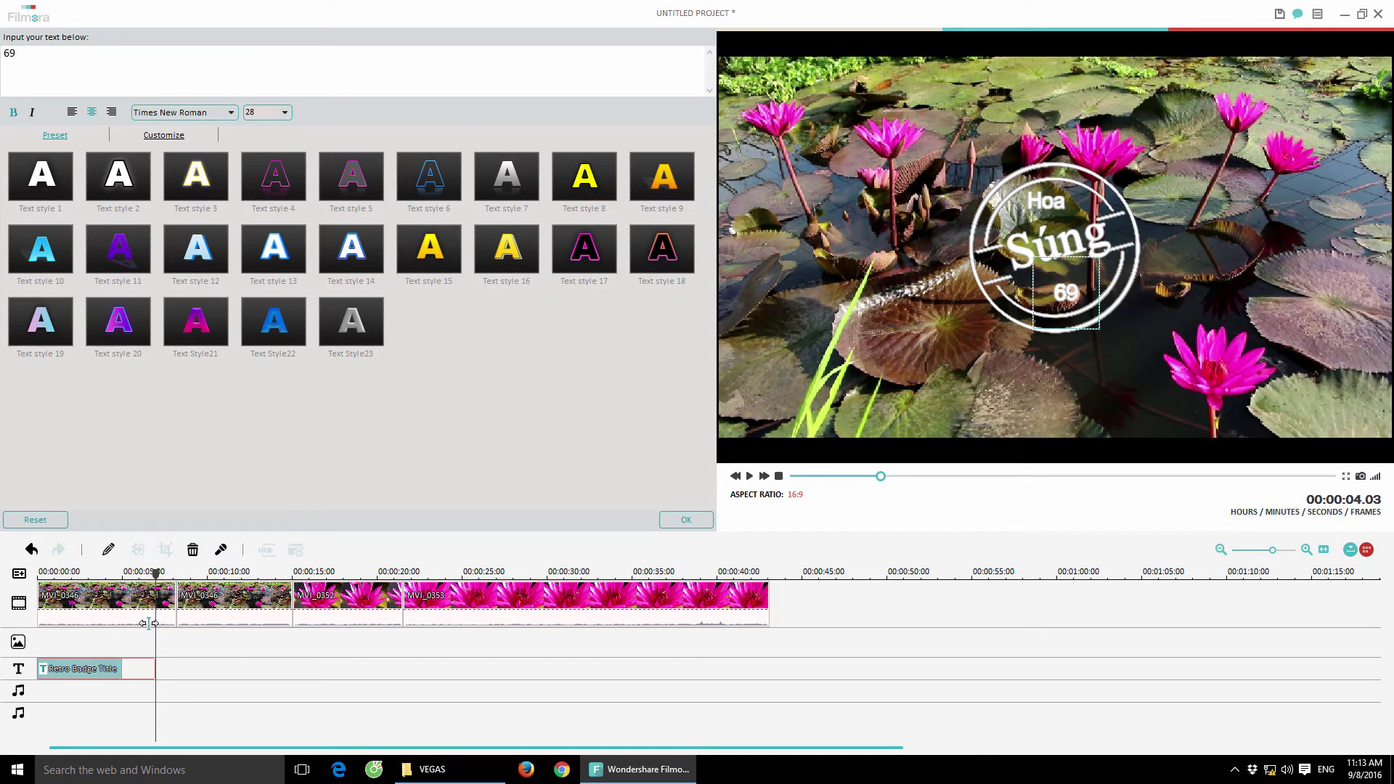
drag(156, 577, 253, 580)
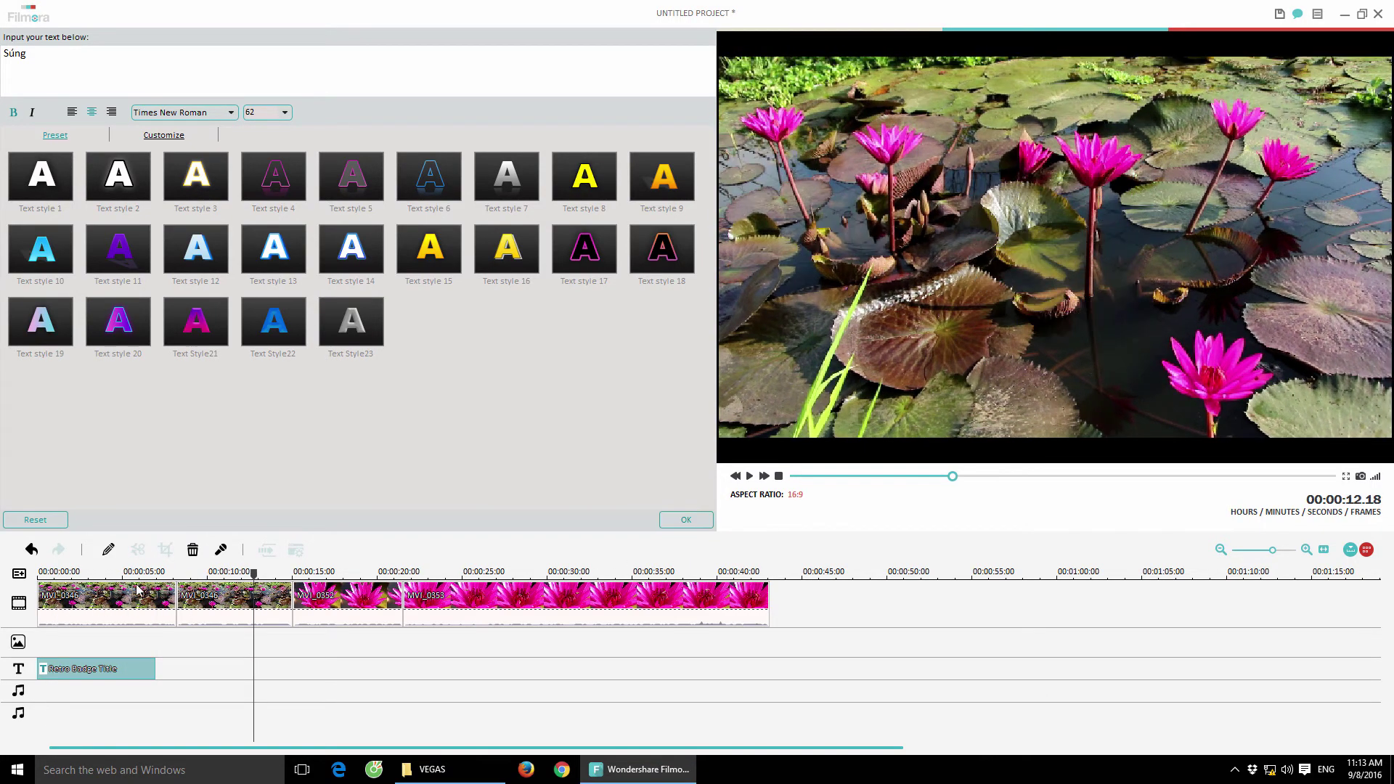
drag(260, 570, 98, 572)
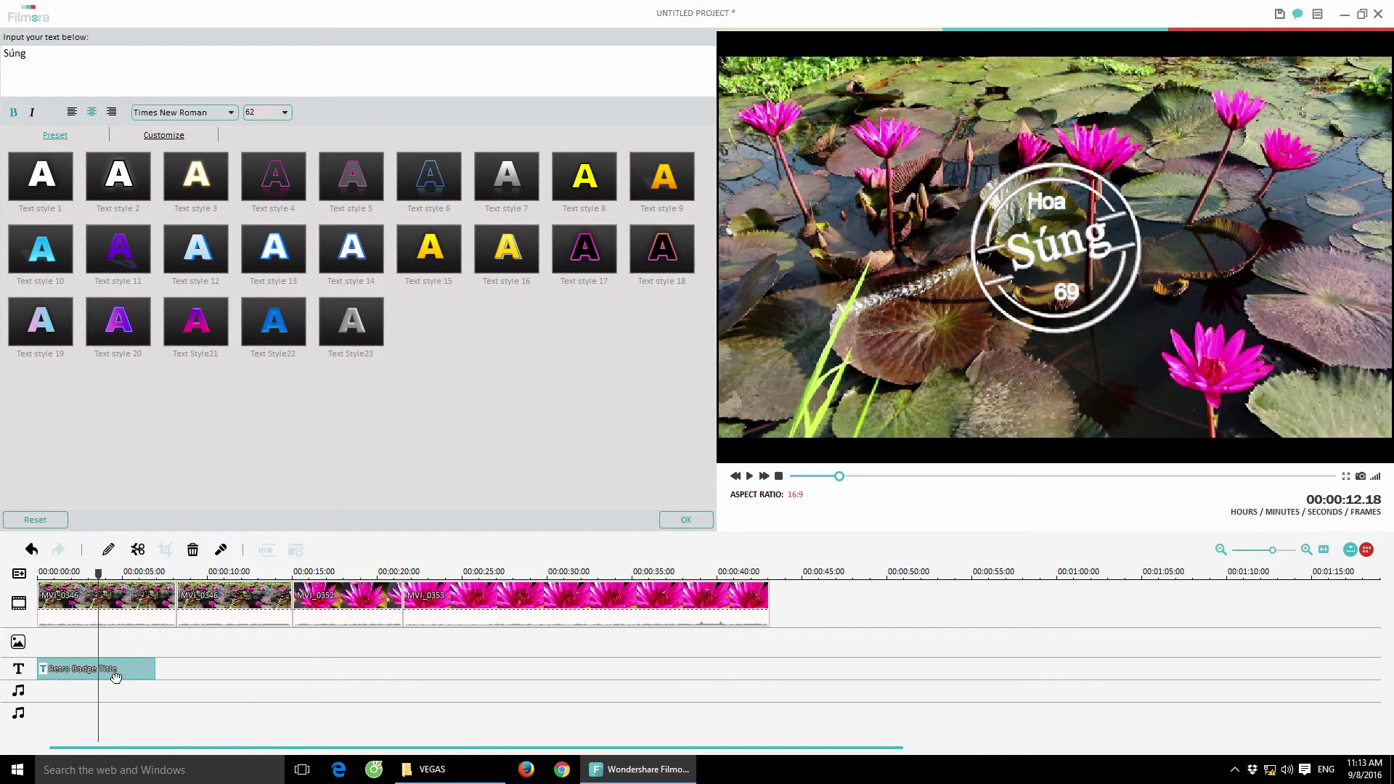
Try Text styles 16 and 15 on the badge's "Súng" text, apply Text style 13 and accept the title edits.
double_click(27, 63)
click(499, 256)
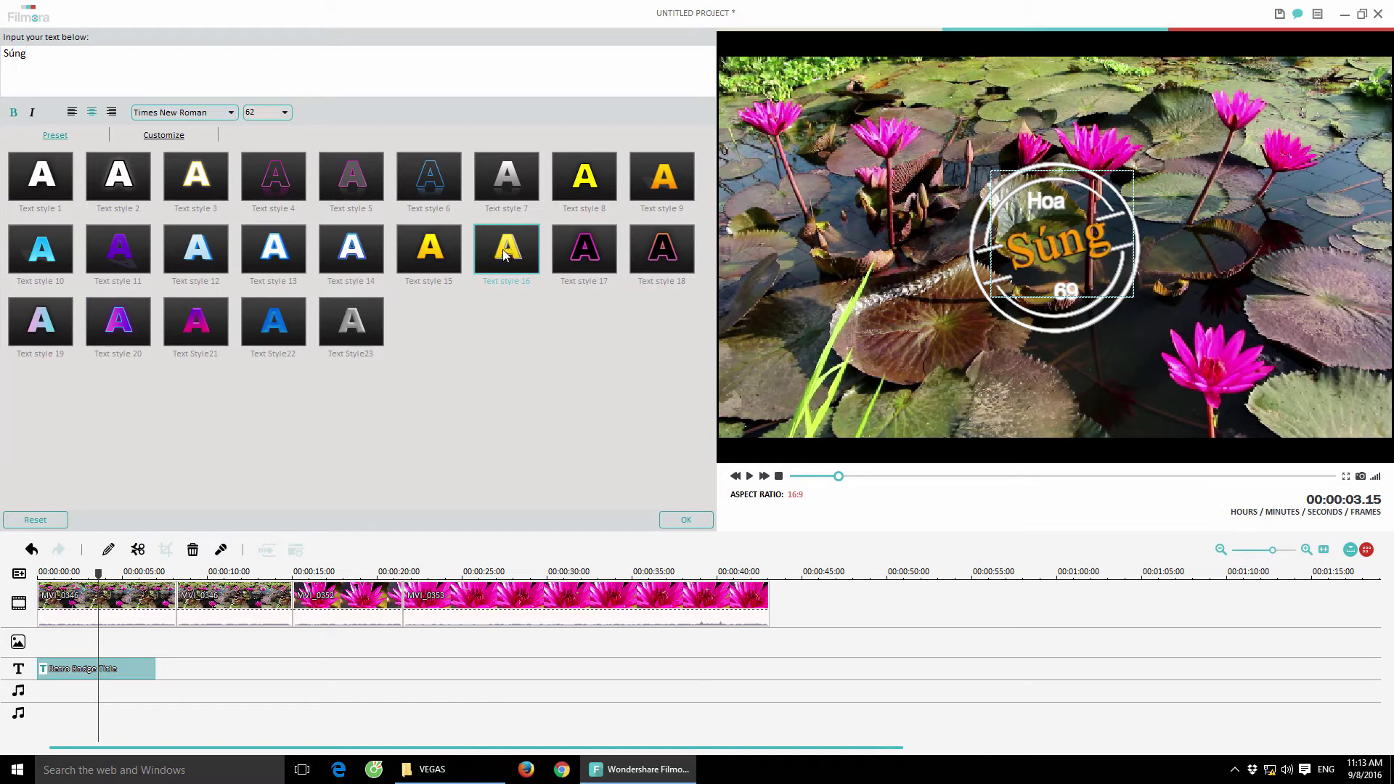
click(418, 254)
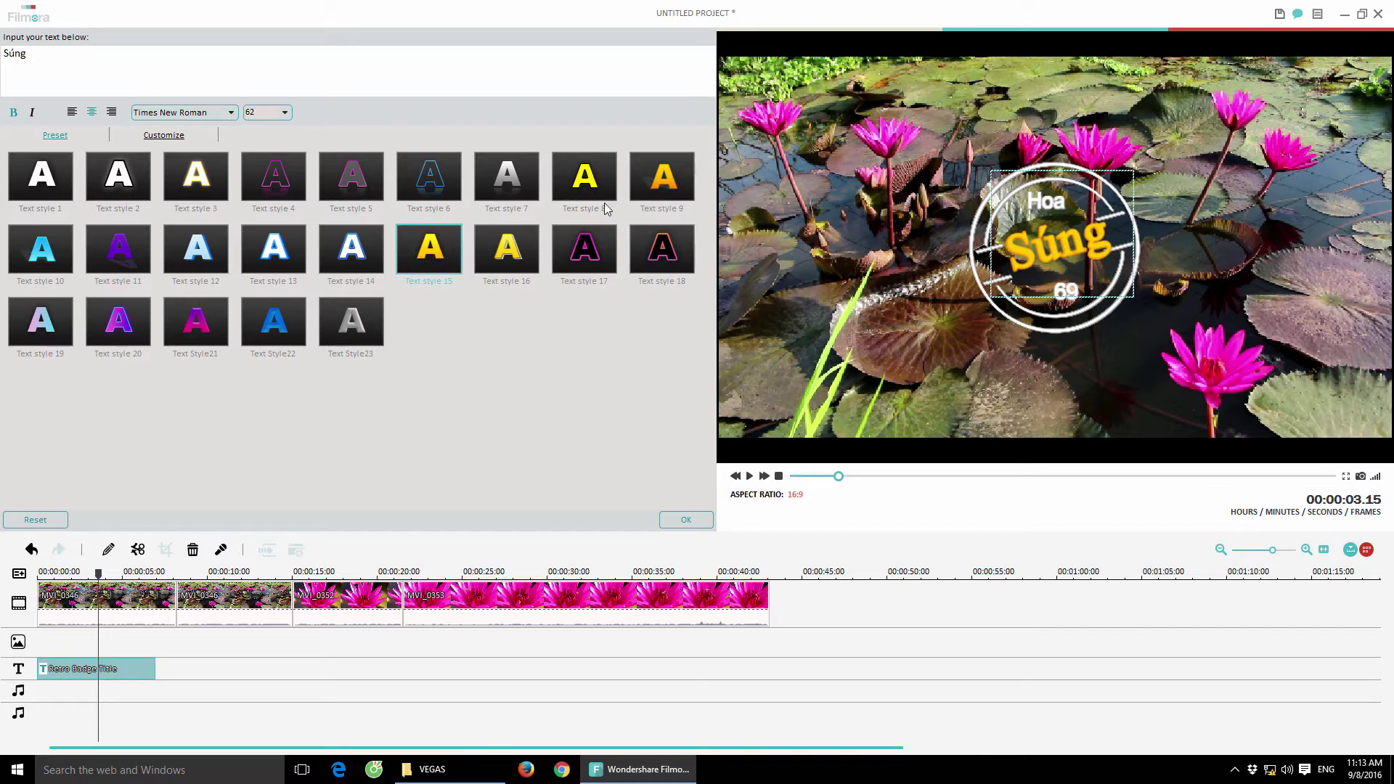
click(267, 271)
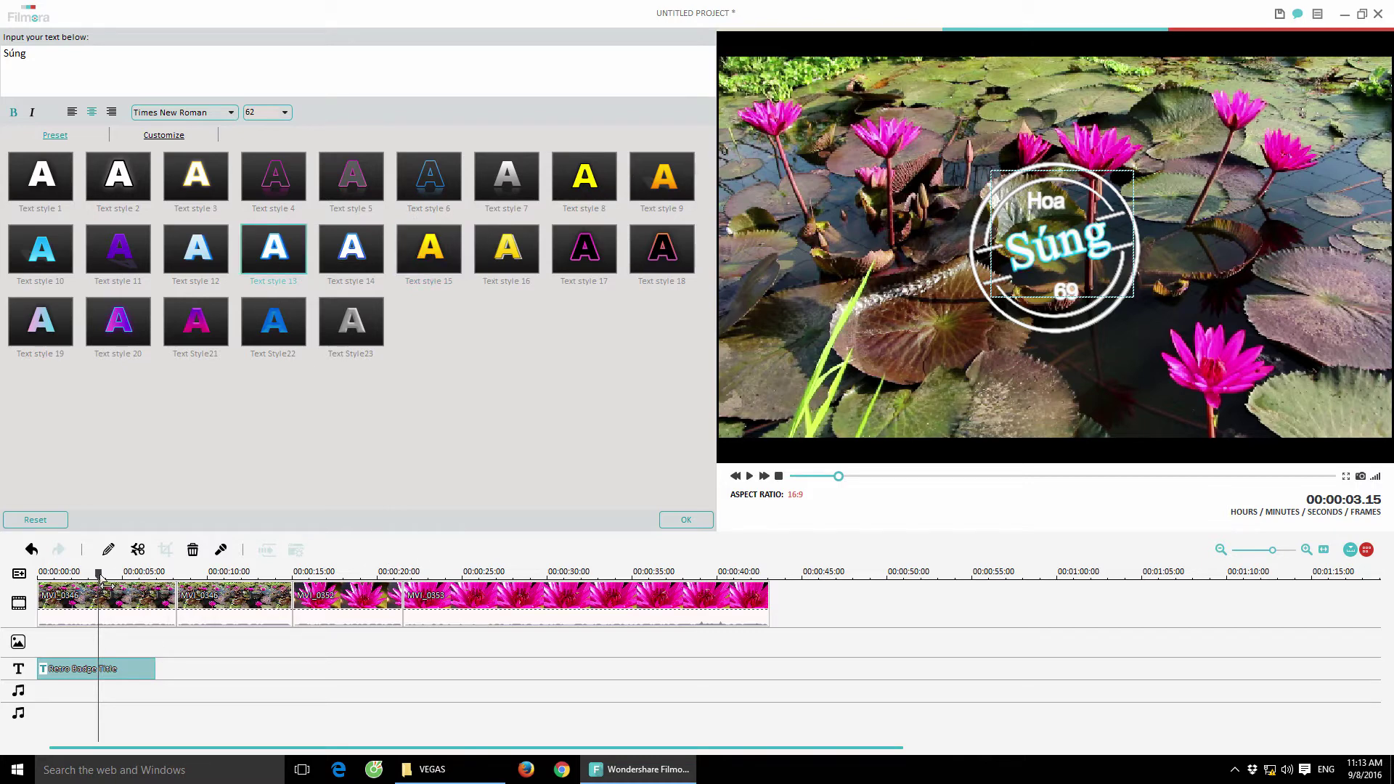
drag(101, 578, 174, 583)
click(685, 519)
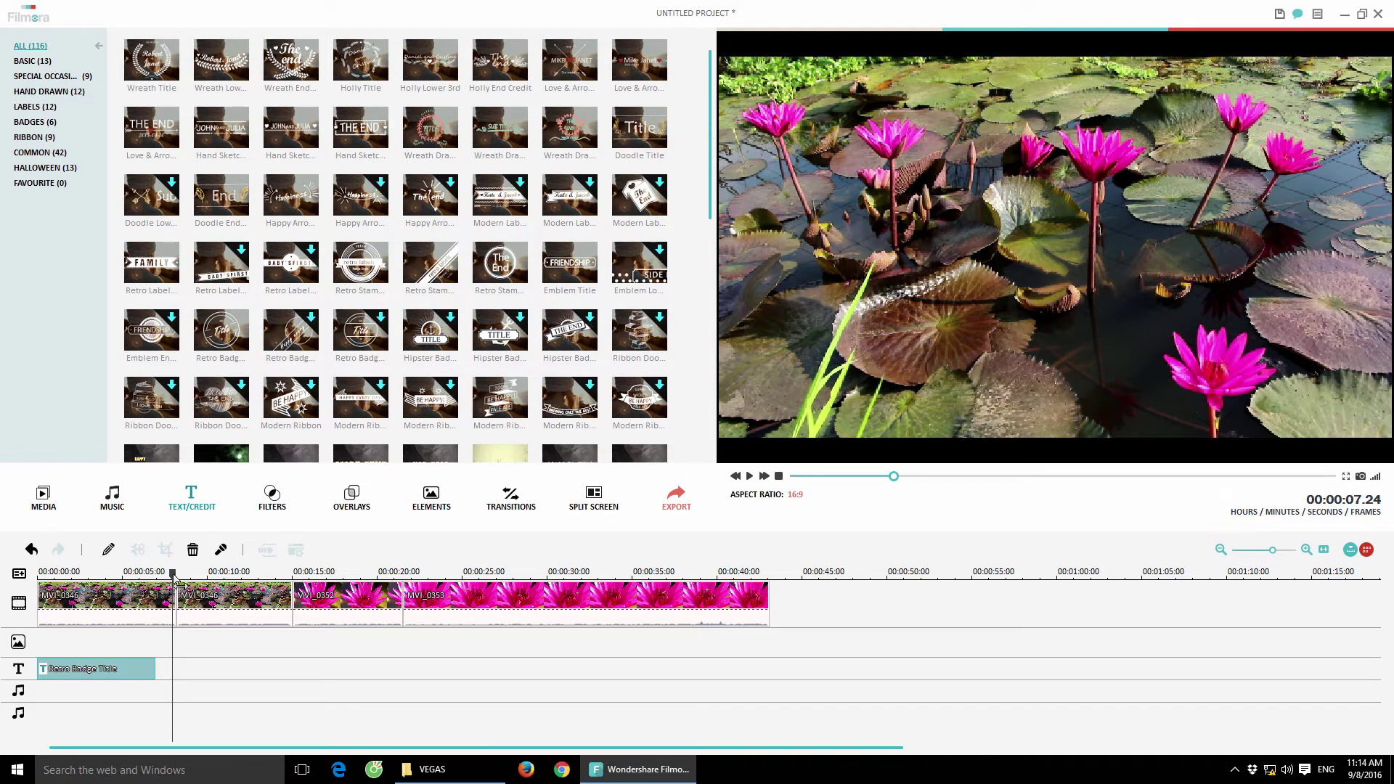
Add the Wreath Drawing end title near the end of the last clip, starting at about 38 seconds, and preview it.
drag(174, 575, 682, 575)
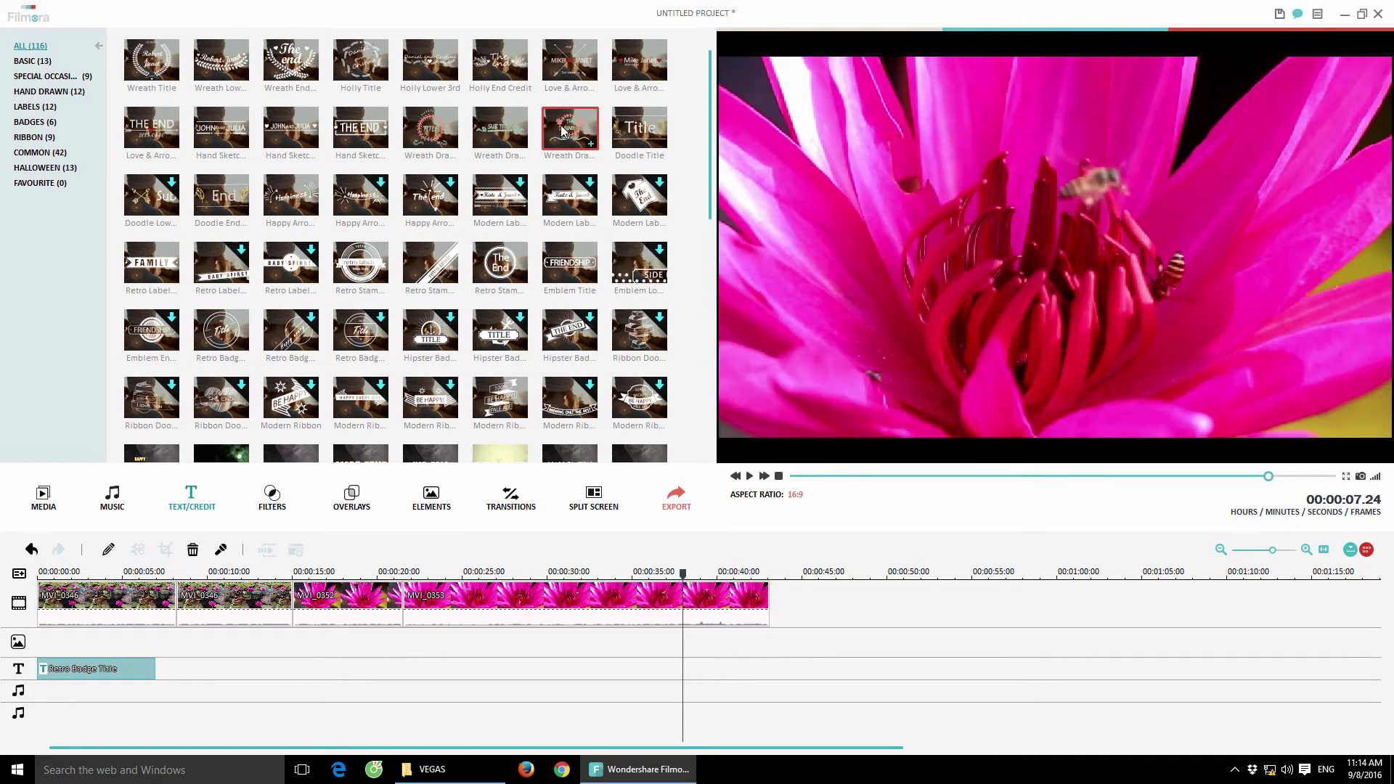
mouse_move(563, 130)
mouse_down()
mouse_move(738, 637)
mouse_move(688, 641)
mouse_move(690, 657)
mouse_up()
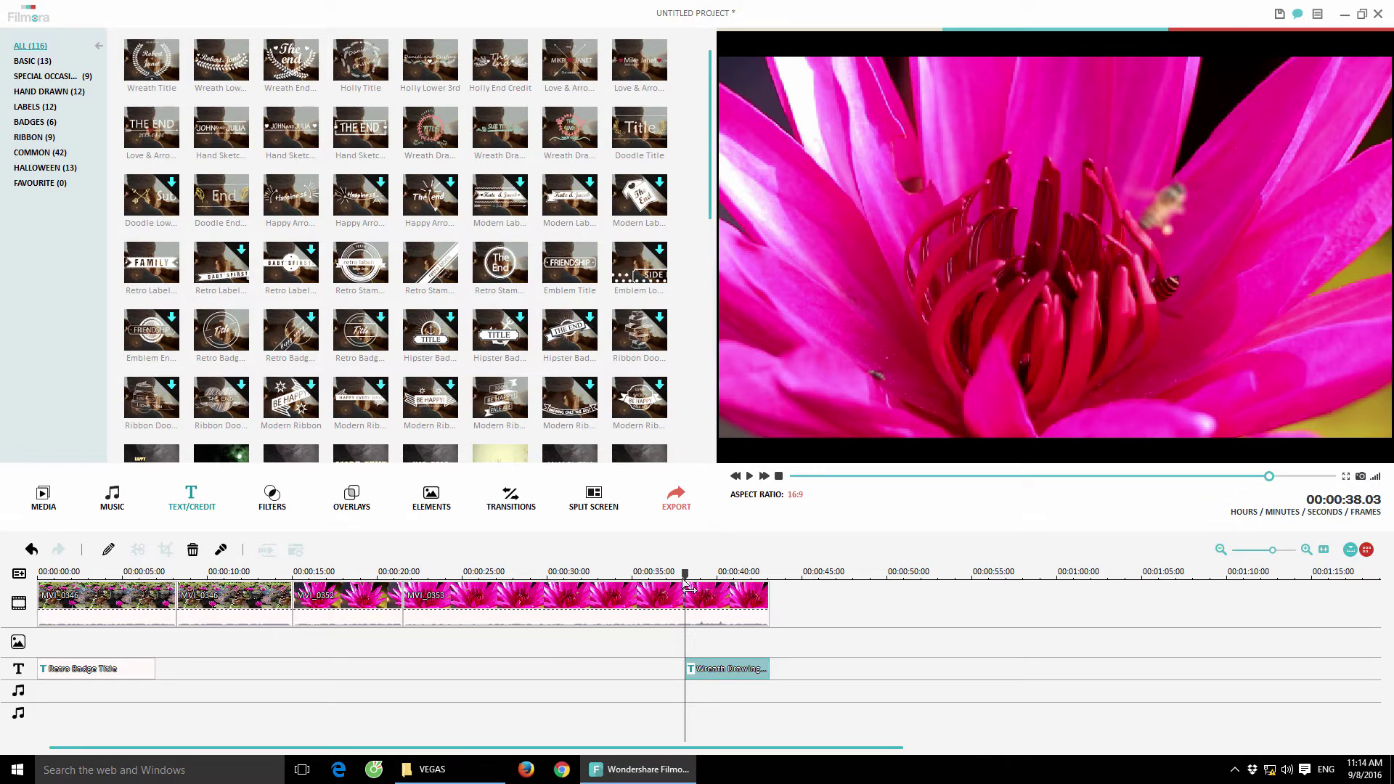
drag(687, 579, 755, 570)
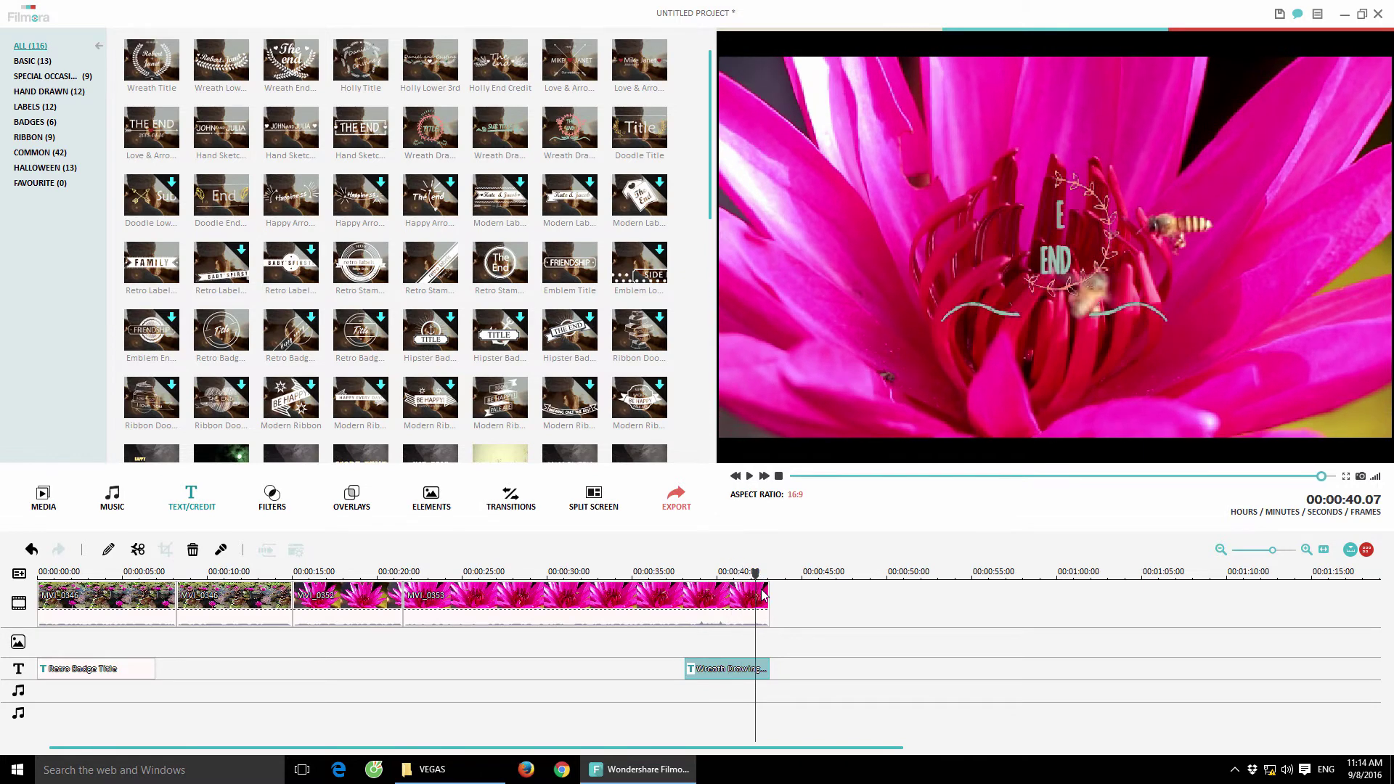
Try inserting a freeze frame near the end of the last clip, then undo the insertion.
click(764, 590)
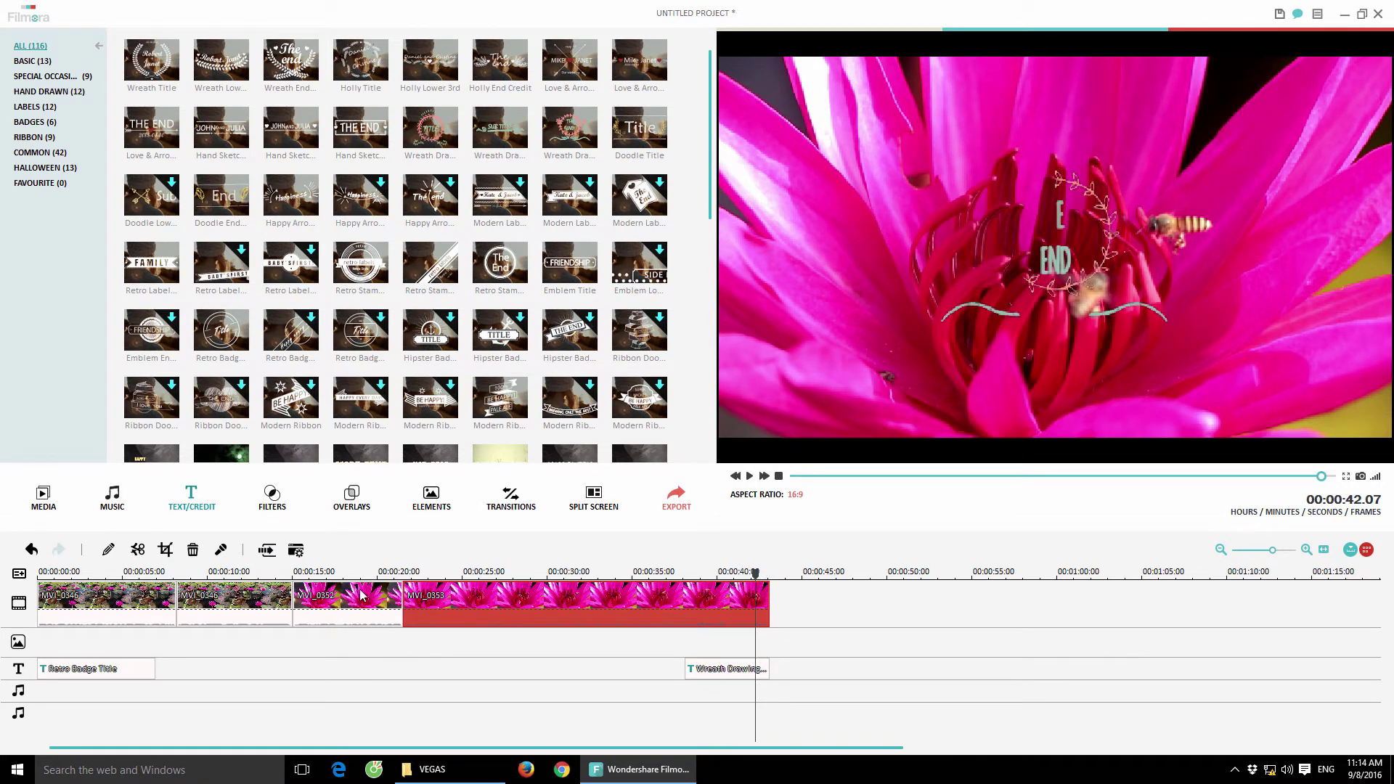
click(267, 553)
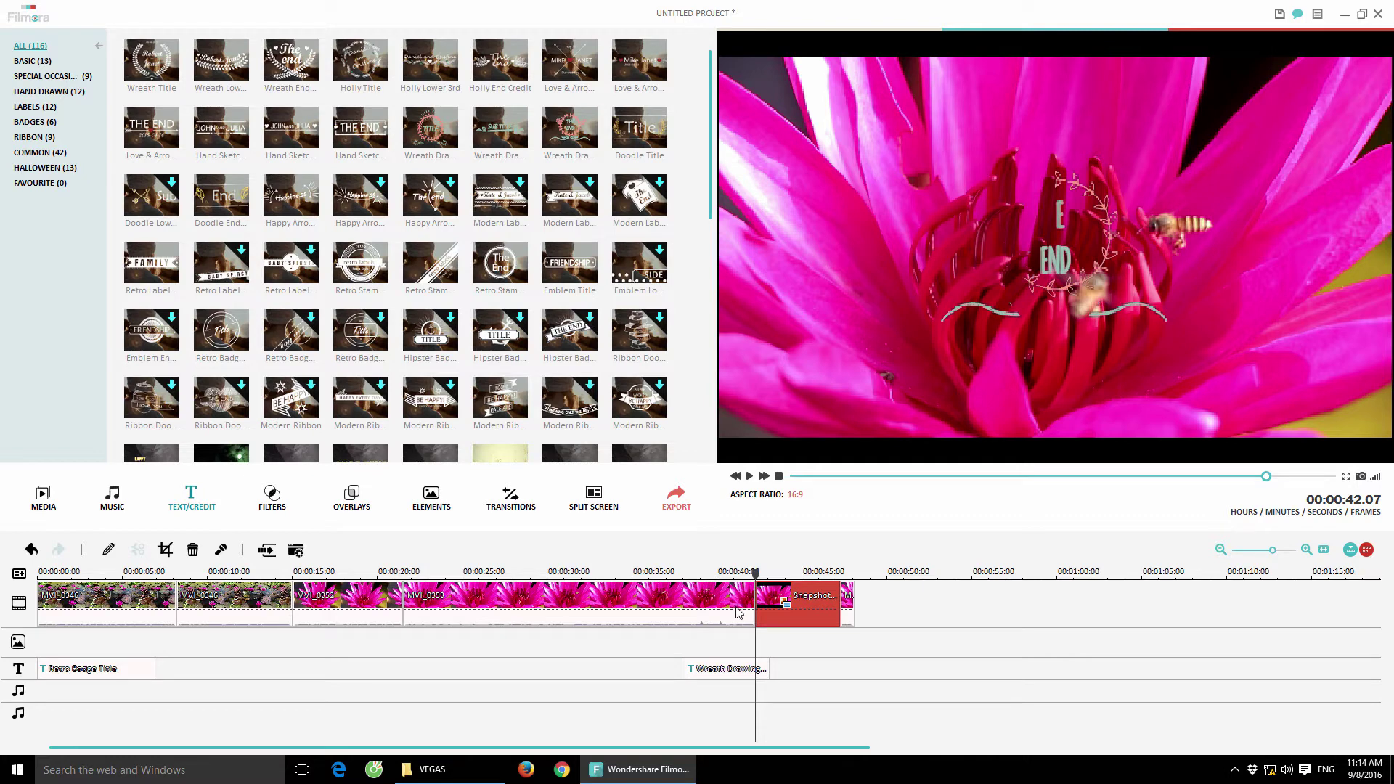
key(ctrl+z)
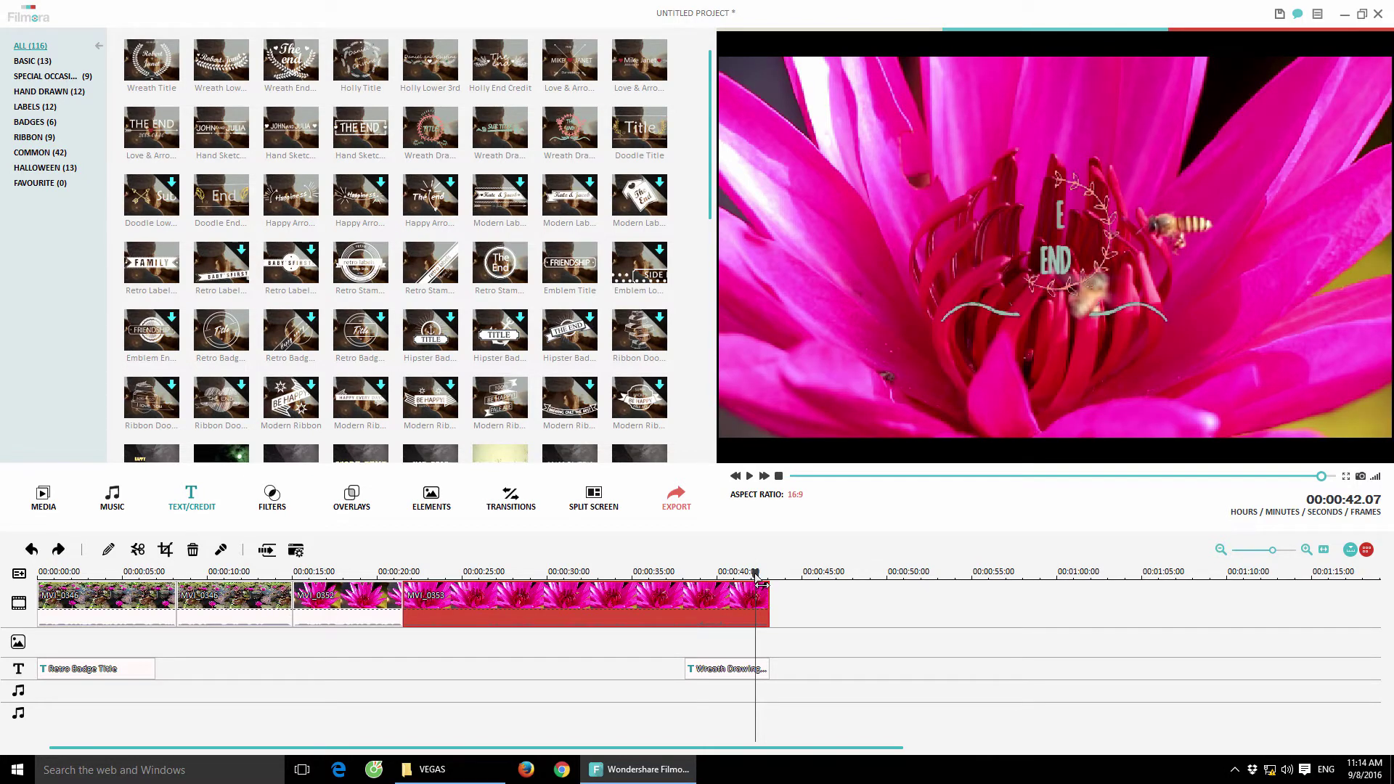
Add the Glow filter to the filter track and position it at the start of the MVI_0353 clip.
drag(757, 580, 266, 579)
click(333, 722)
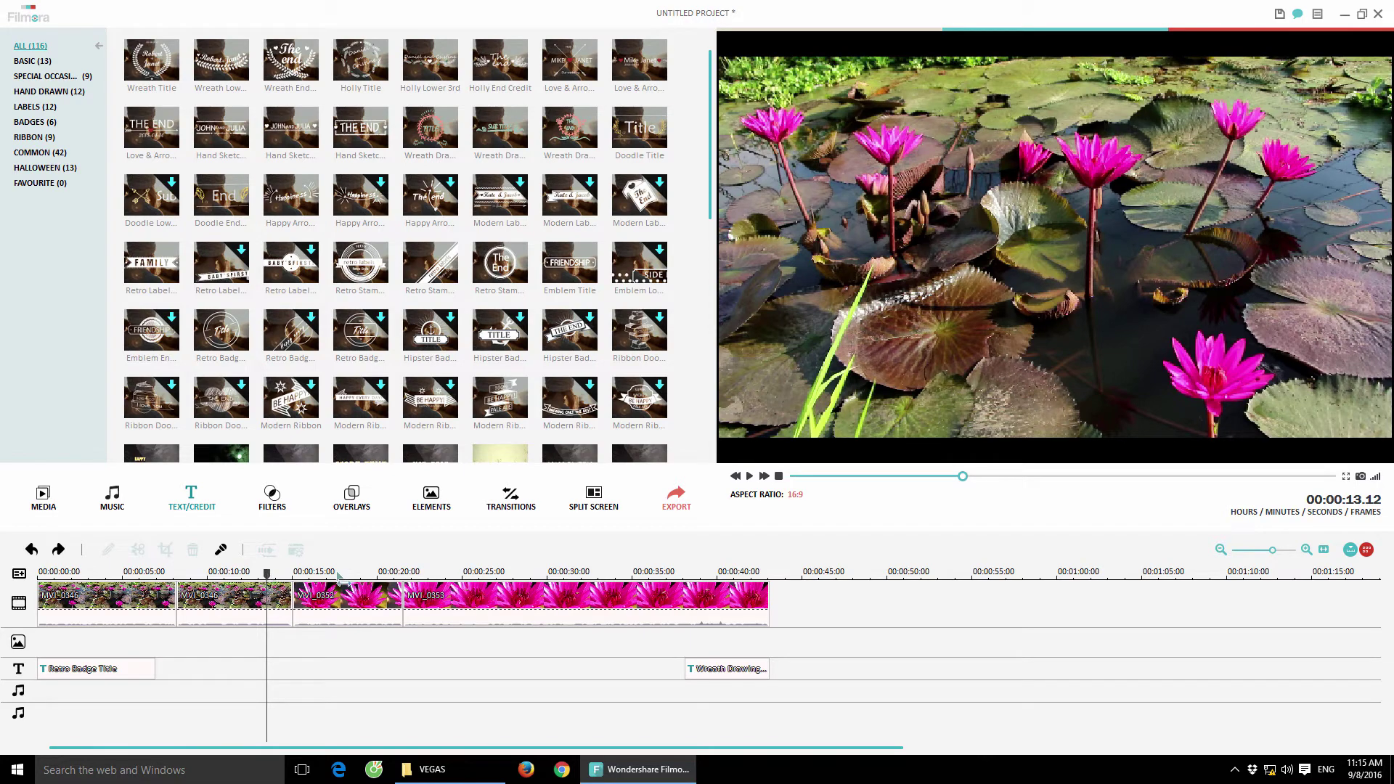
drag(338, 577, 385, 579)
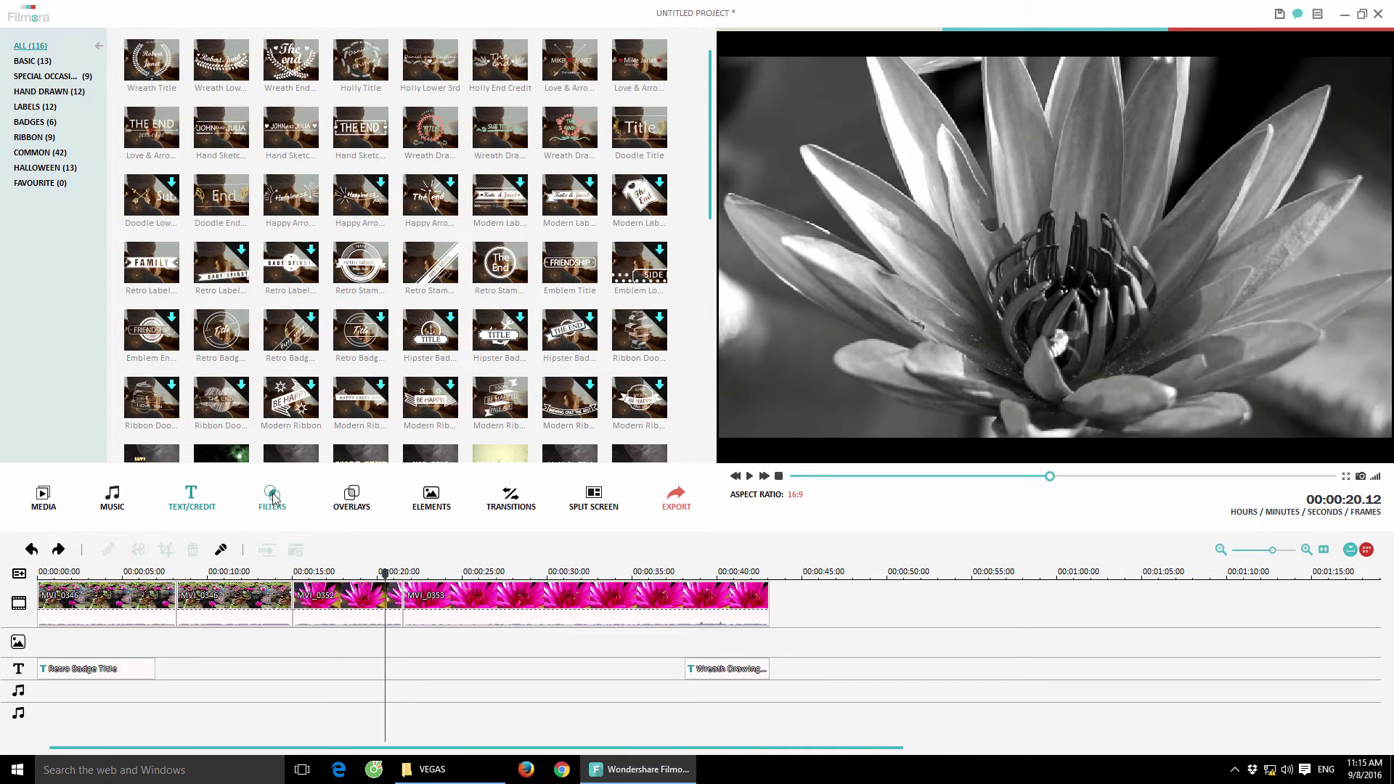
click(274, 498)
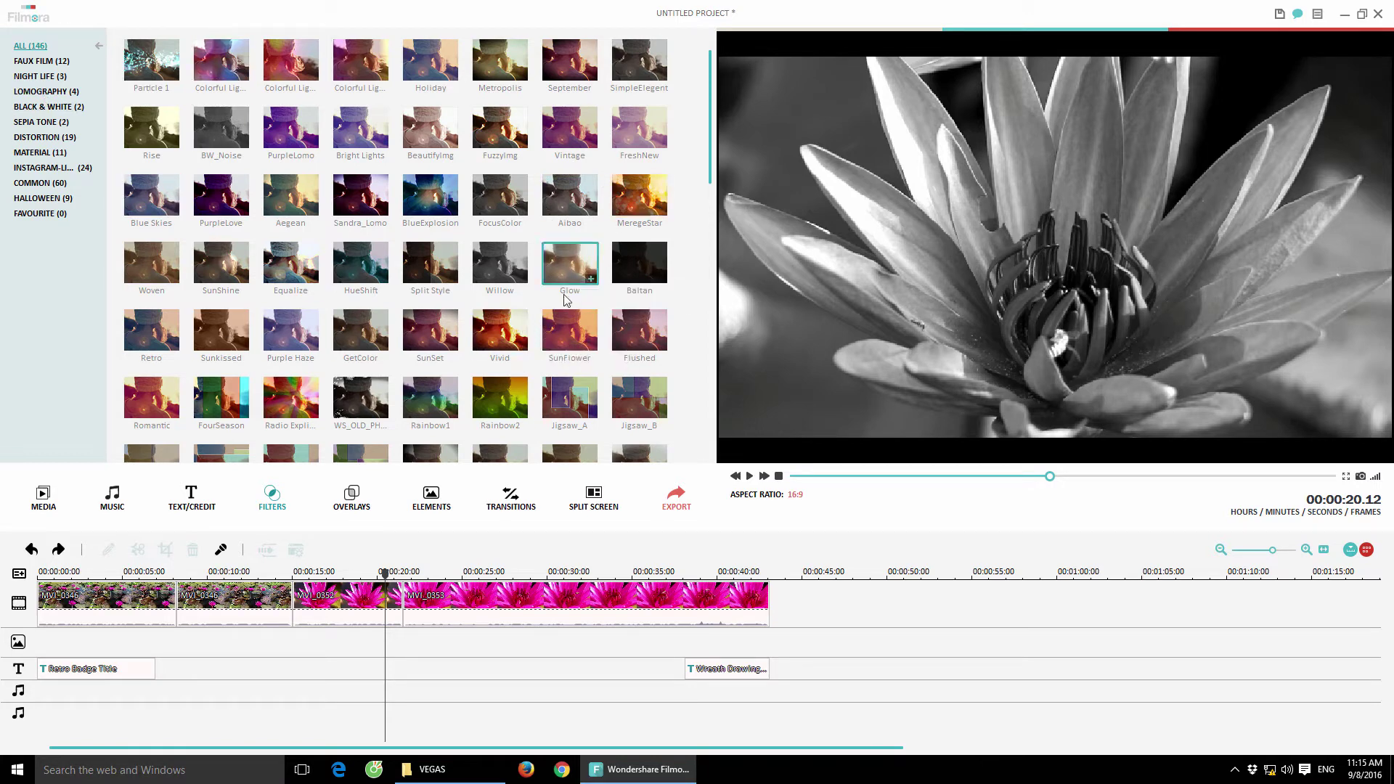
drag(448, 554, 304, 630)
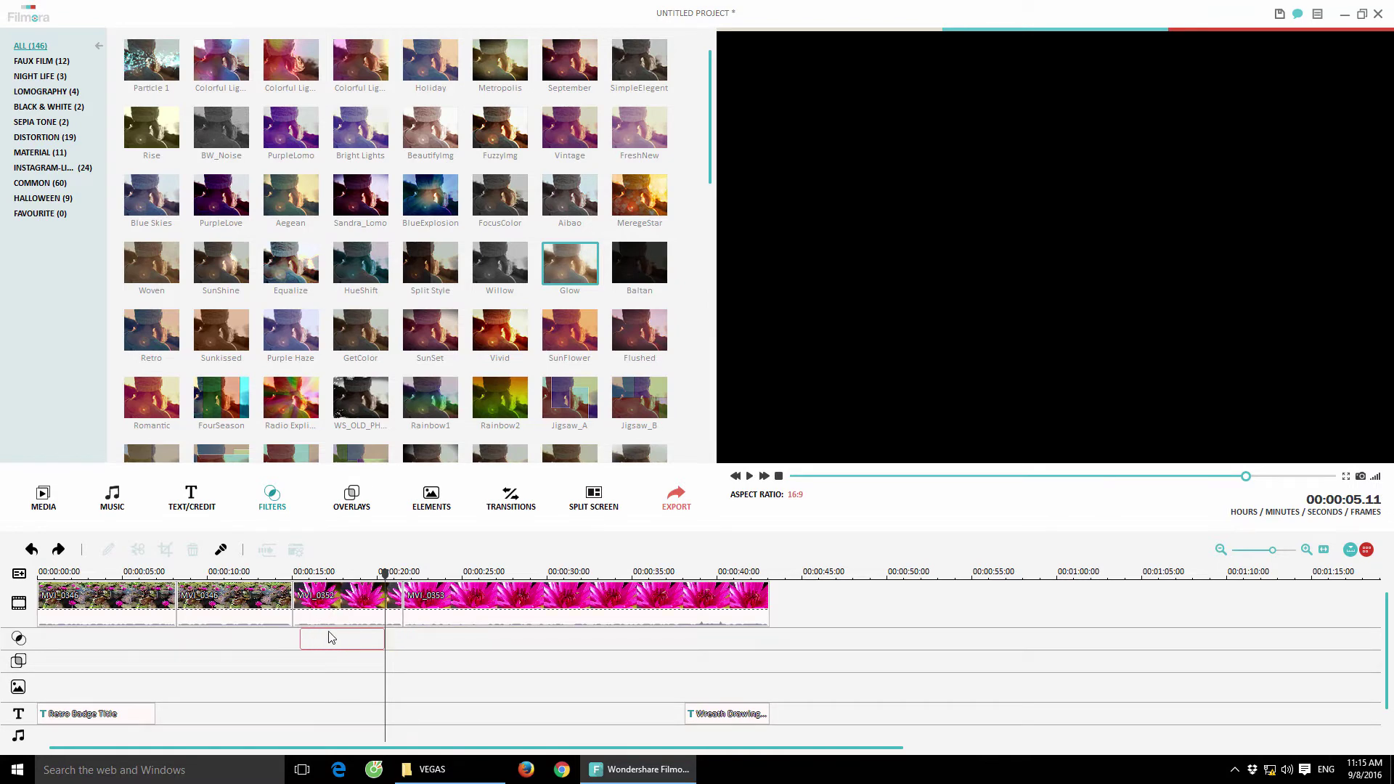
mouse_move(385, 576)
mouse_down()
mouse_move(331, 577)
mouse_move(357, 578)
mouse_up()
drag(345, 643, 451, 638)
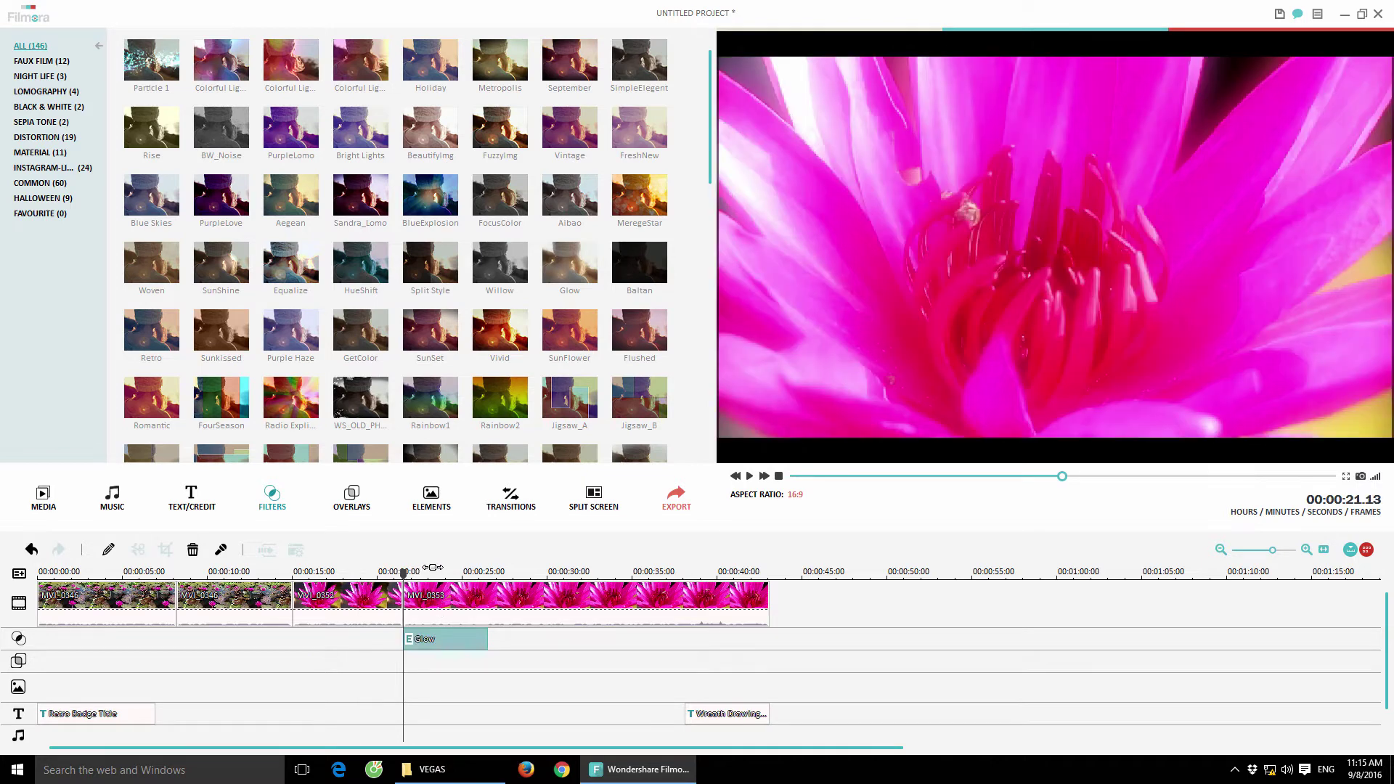
Preview the Glow effect over the last clip and remove the filter from the timeline.
click(432, 570)
mouse_move(434, 575)
mouse_down()
mouse_move(472, 587)
mouse_move(424, 585)
mouse_up()
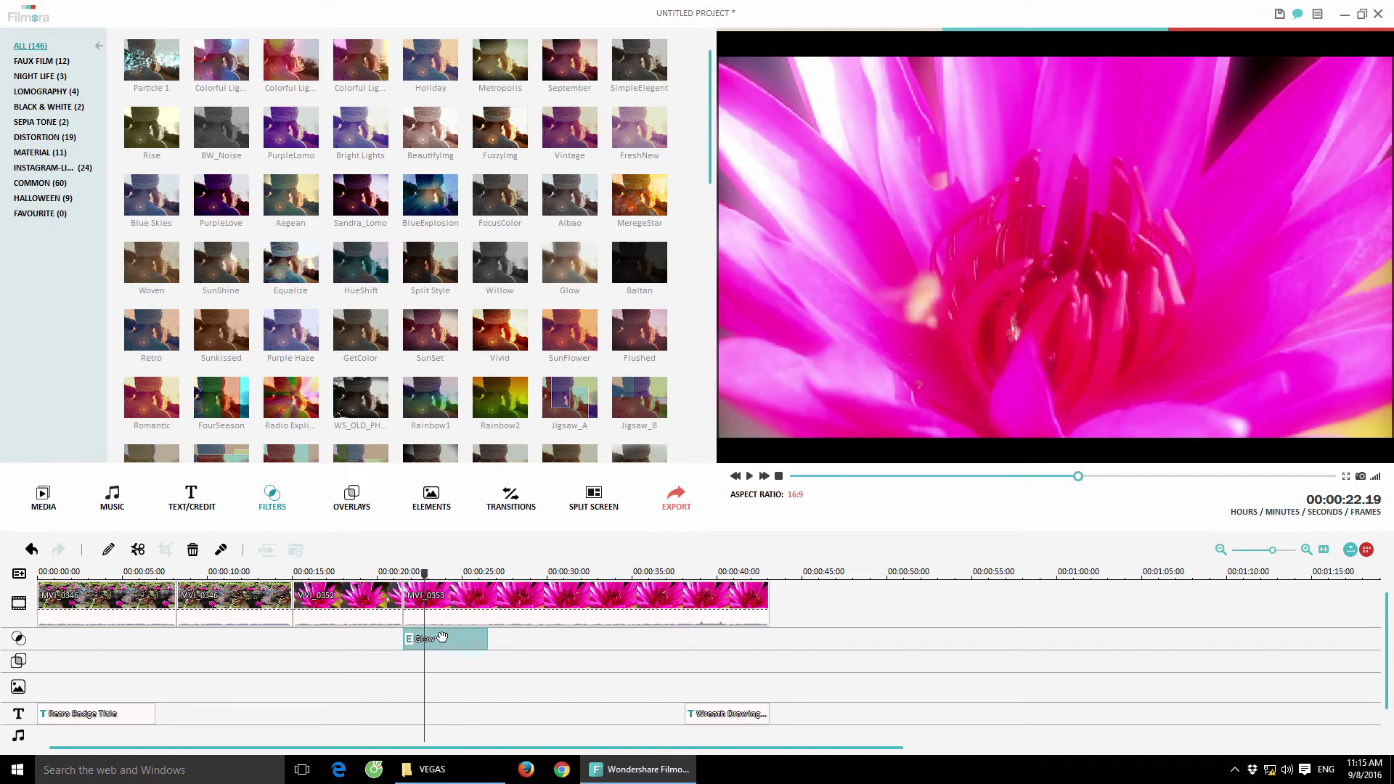
drag(441, 636, 608, 447)
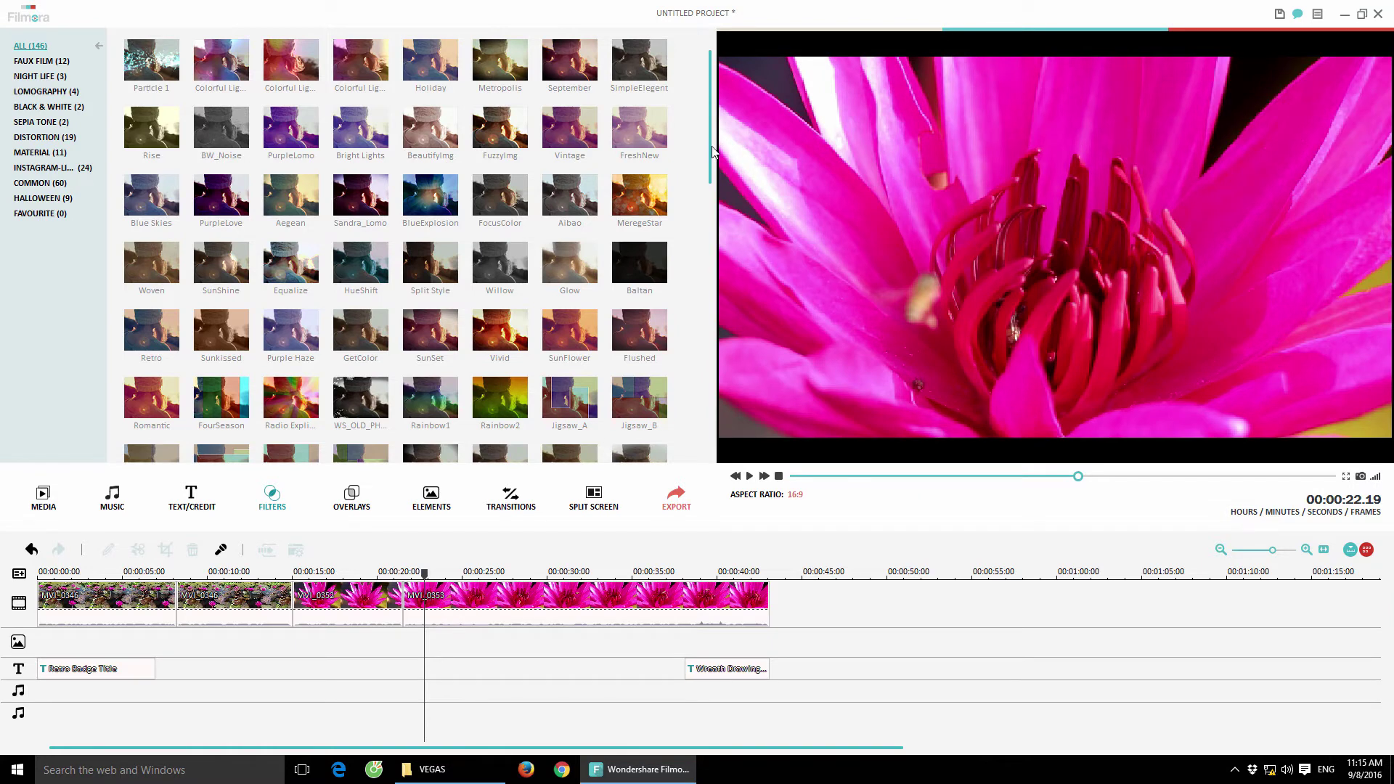
Add the Shine B filter at the start of the MVI_0353 clip and play back its effect.
scroll(714, 174, down, 3)
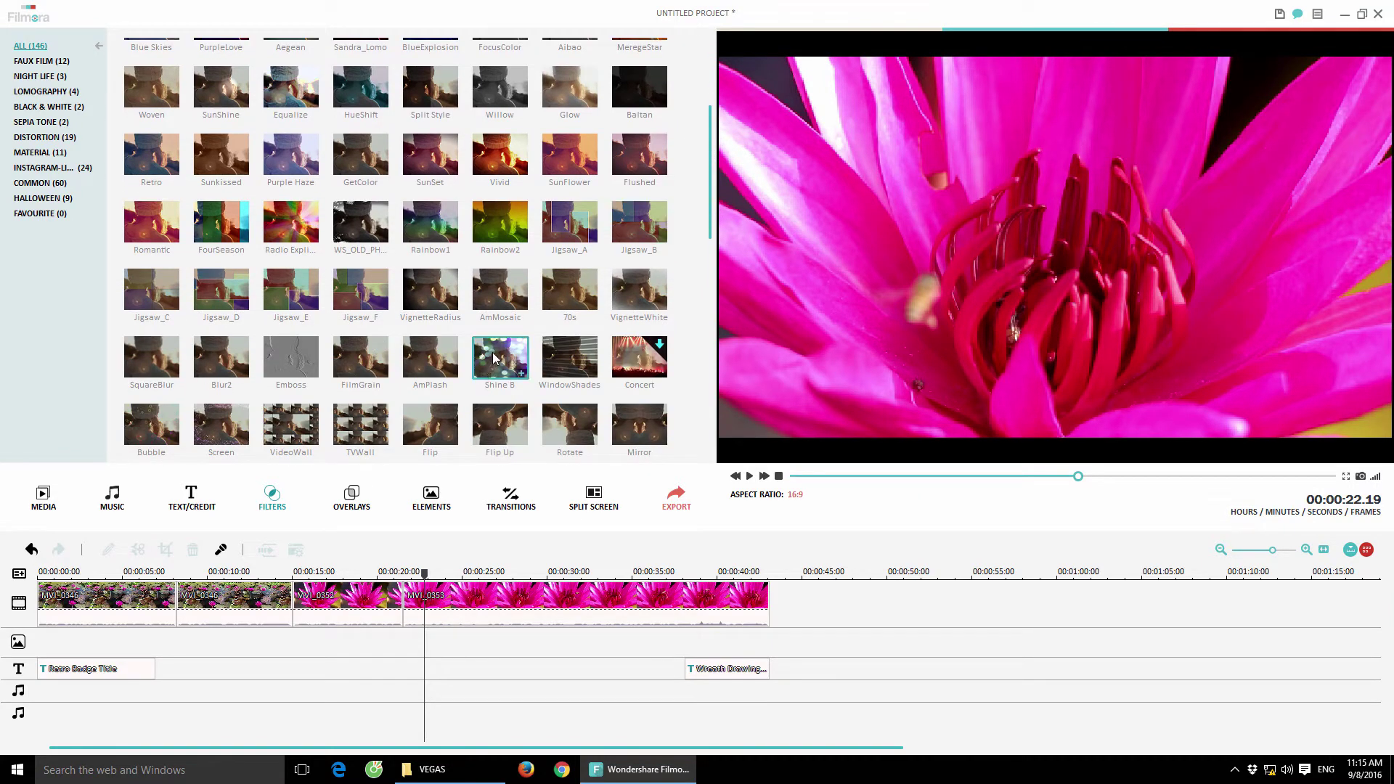
drag(492, 357, 406, 639)
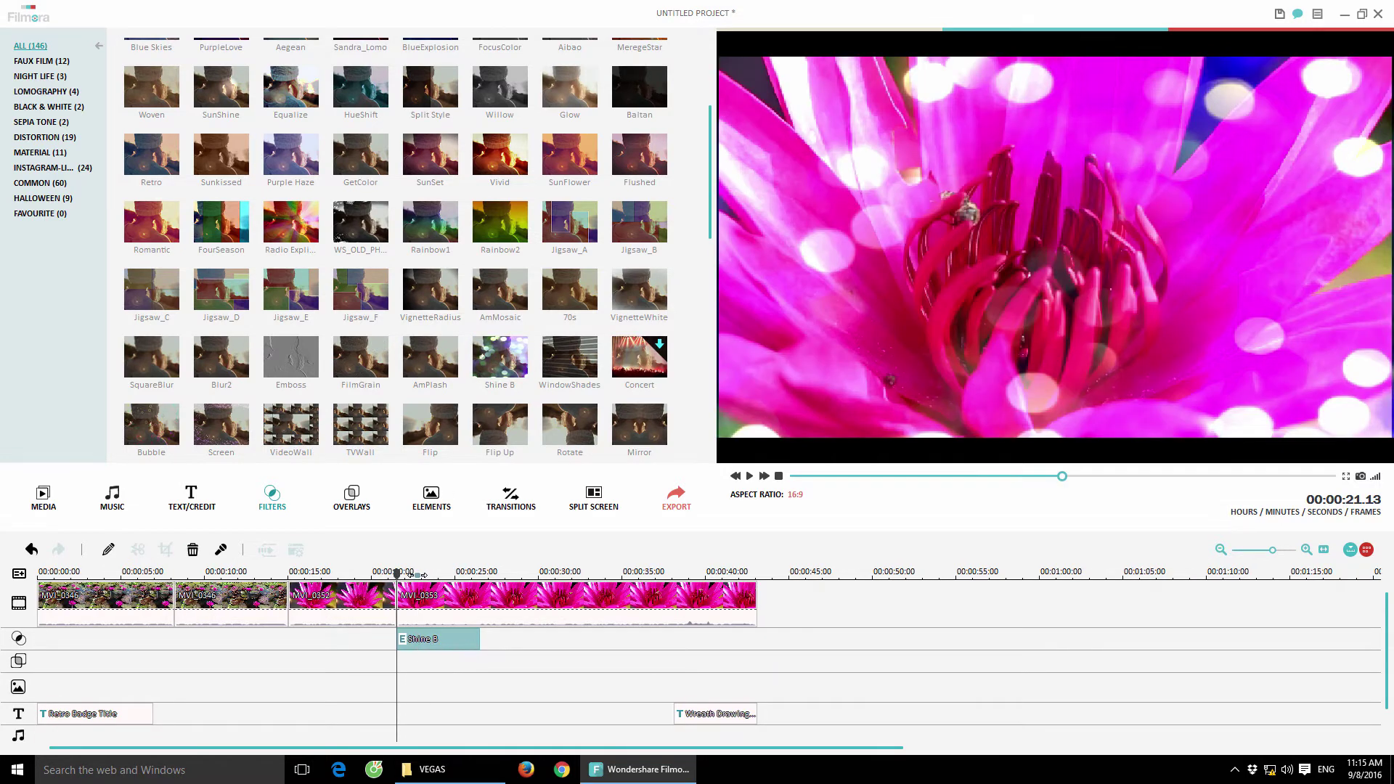
key(space)
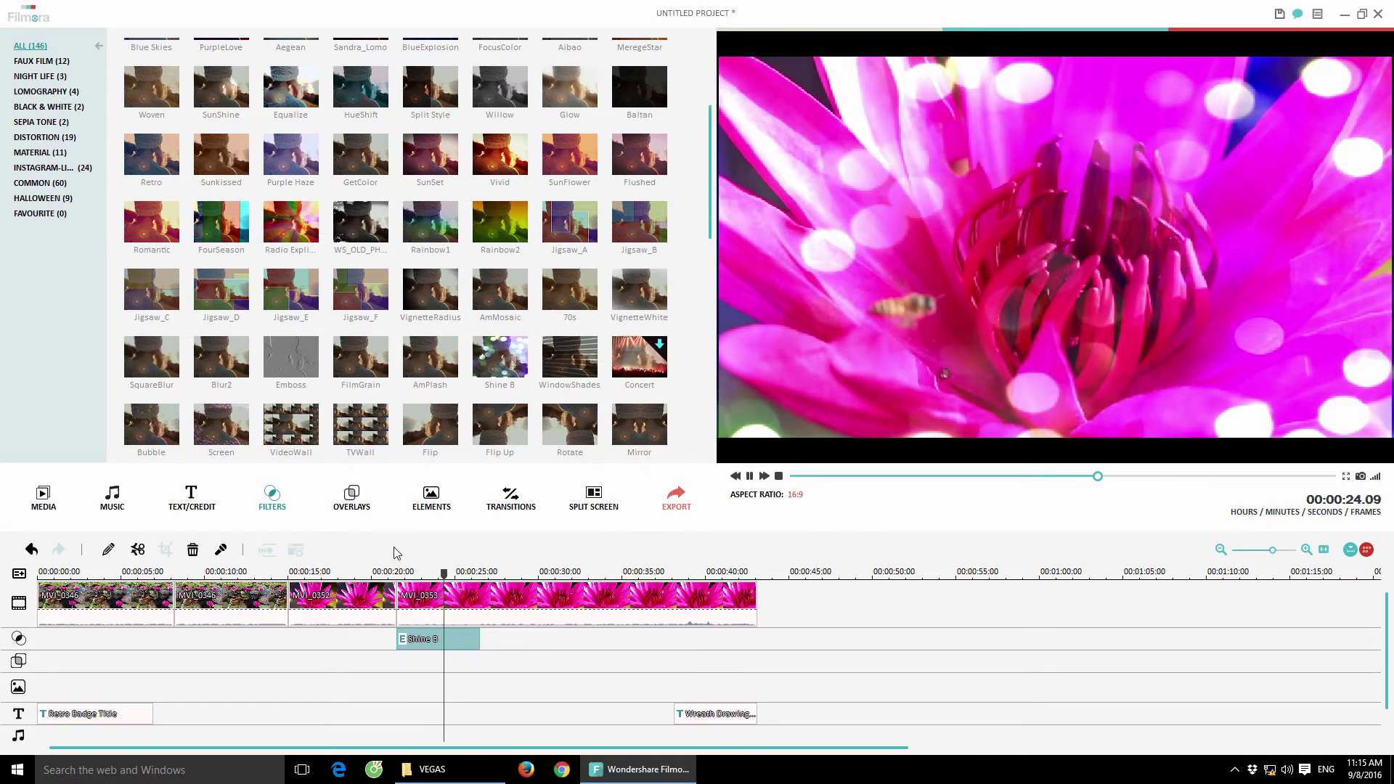
click(468, 575)
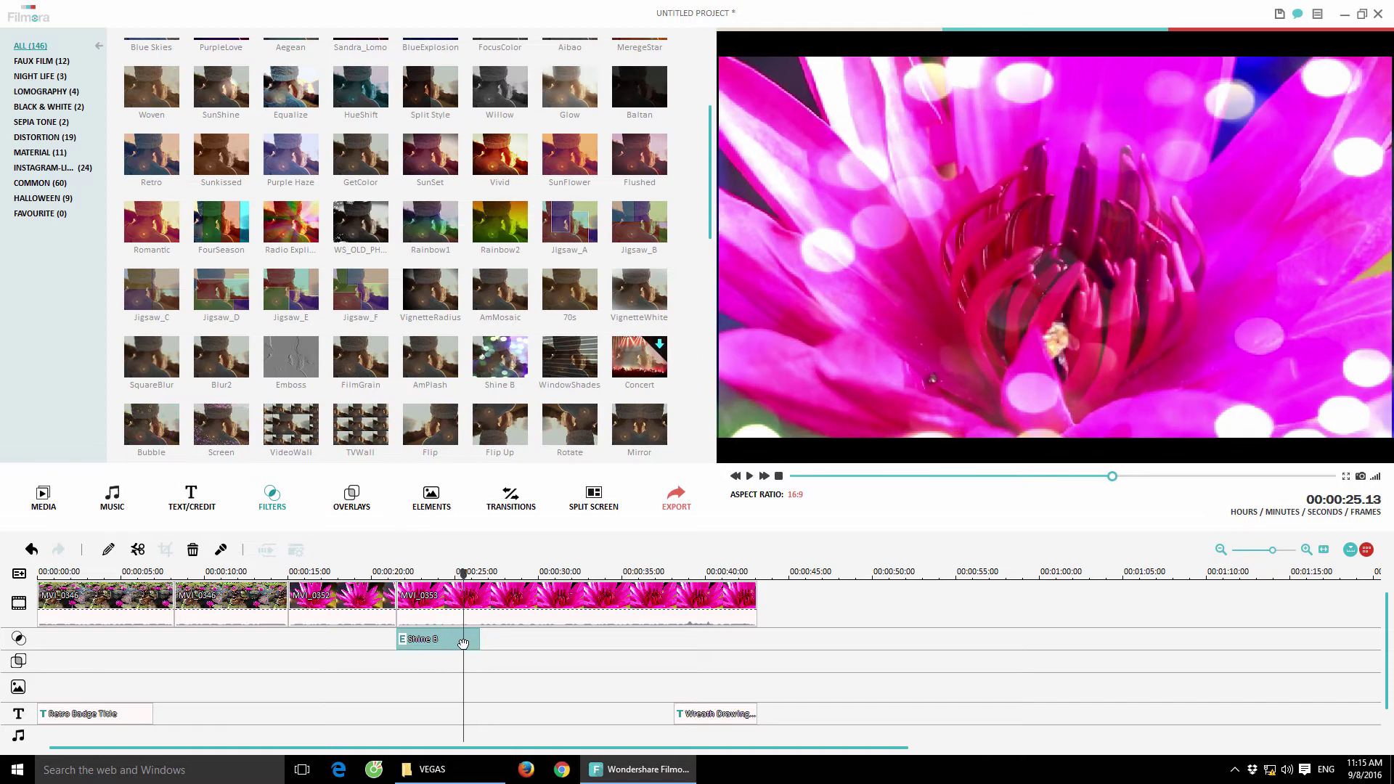
Add the Holiday filter from the Instagram-like category to the filter track, directly after Shine B.
click(49, 169)
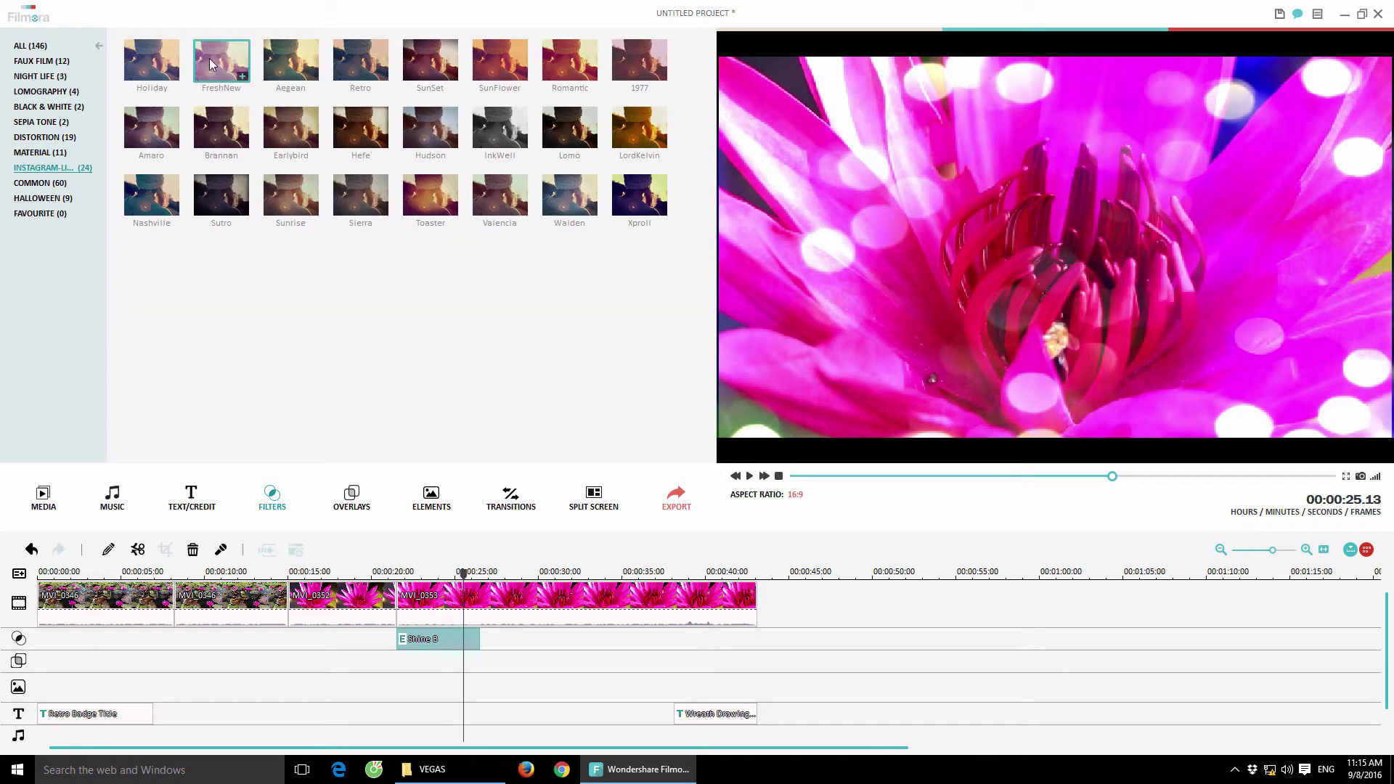
drag(153, 60, 482, 604)
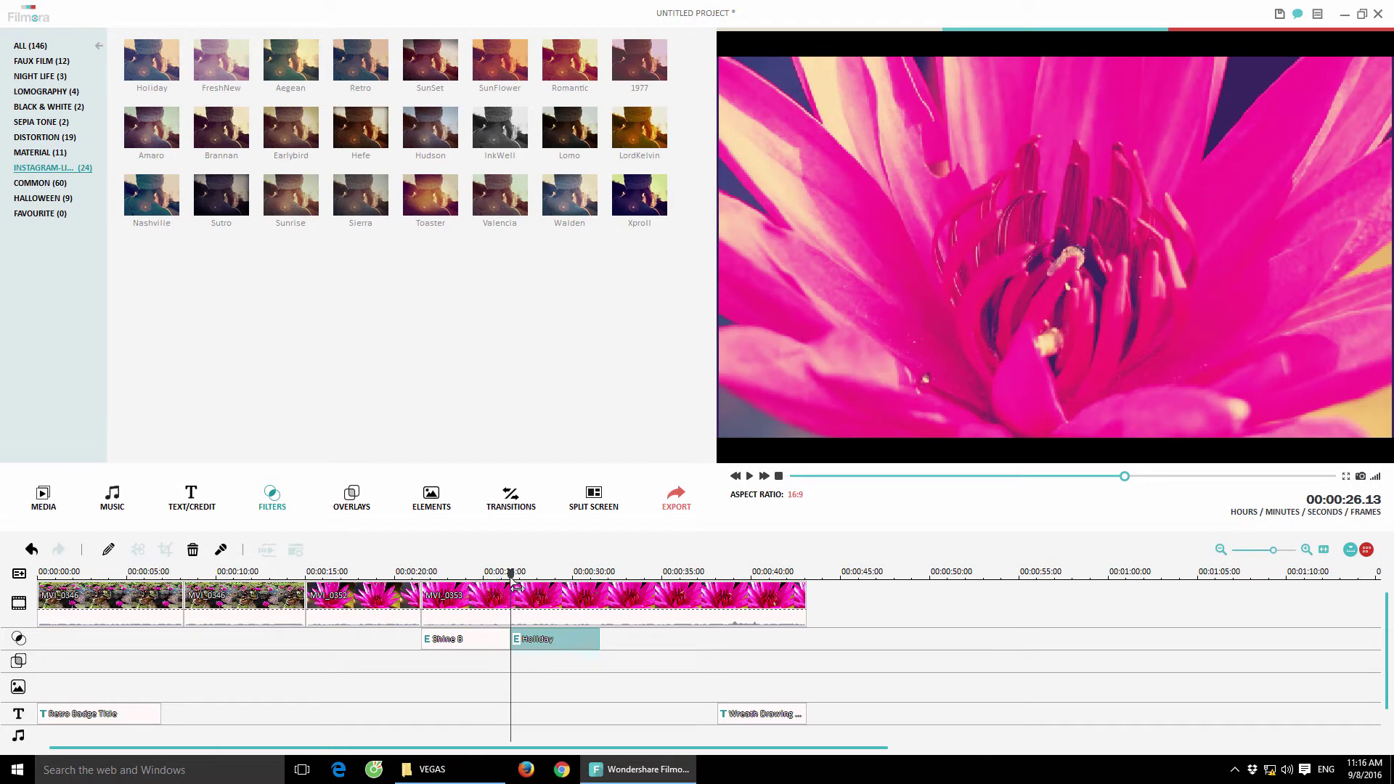
mouse_move(537, 586)
mouse_down()
mouse_move(566, 584)
mouse_move(559, 597)
mouse_up()
Replace Shine B by moving Holiday to the start of the MVI_0353 clip, and extend it to the clip's end.
click(476, 642)
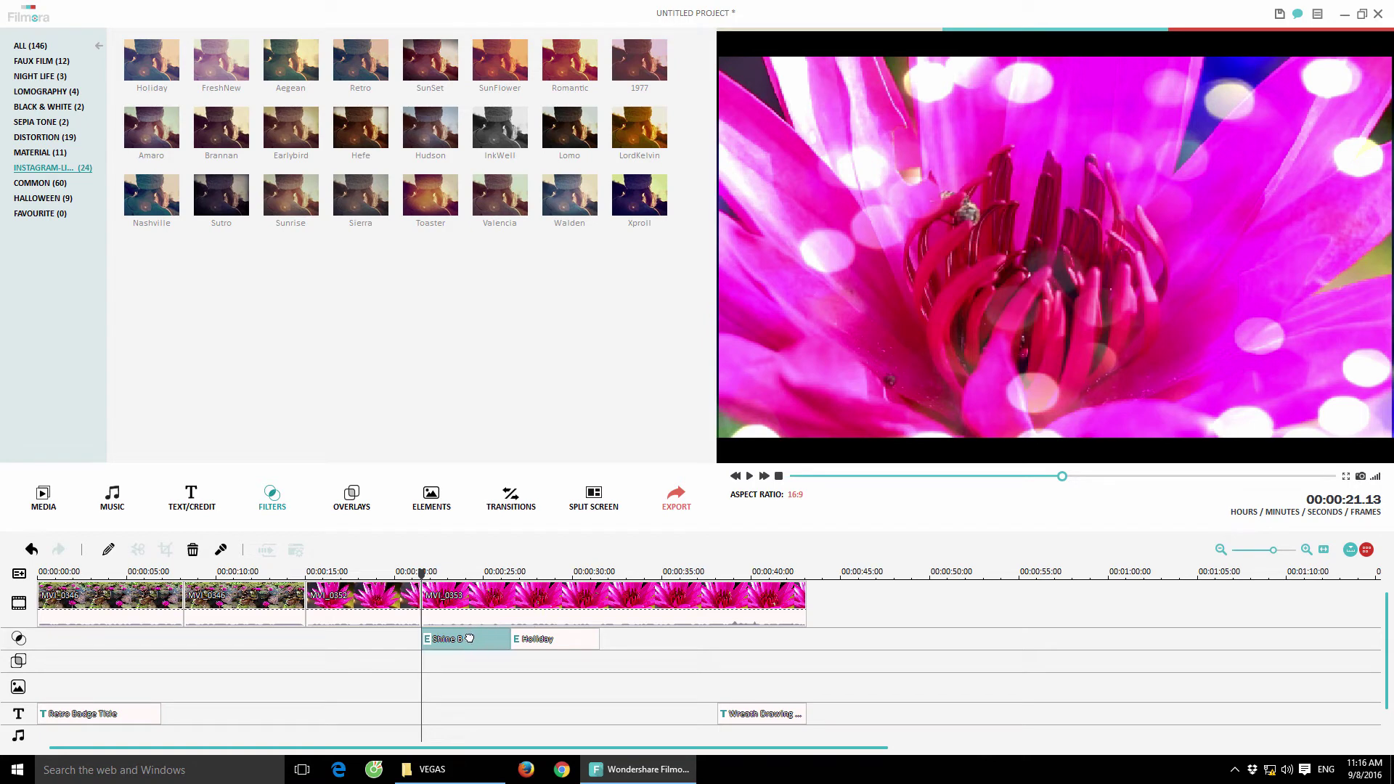
key(Delete)
drag(543, 639, 460, 641)
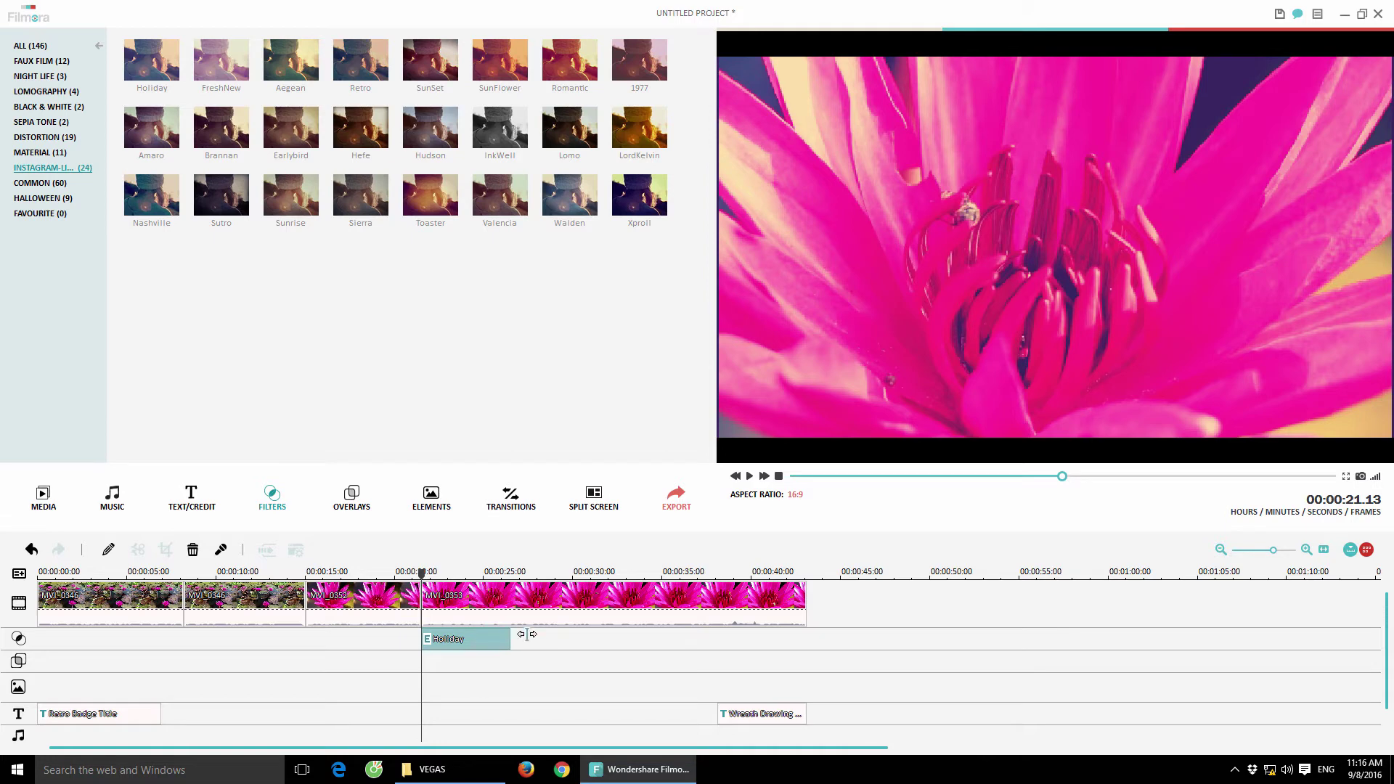
drag(526, 634, 805, 634)
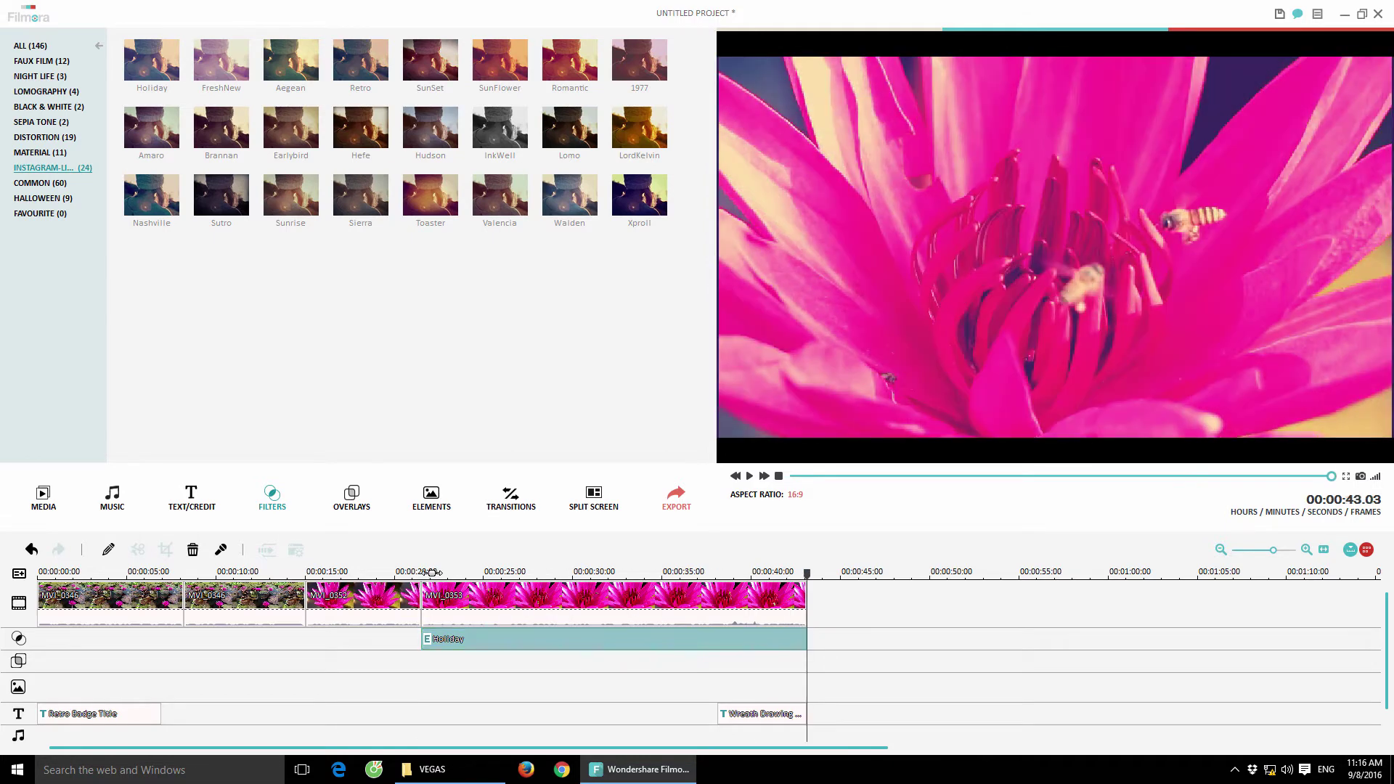
Preview the Holiday filter over the MVI_0353 clip and check its parameter settings.
drag(811, 579, 447, 581)
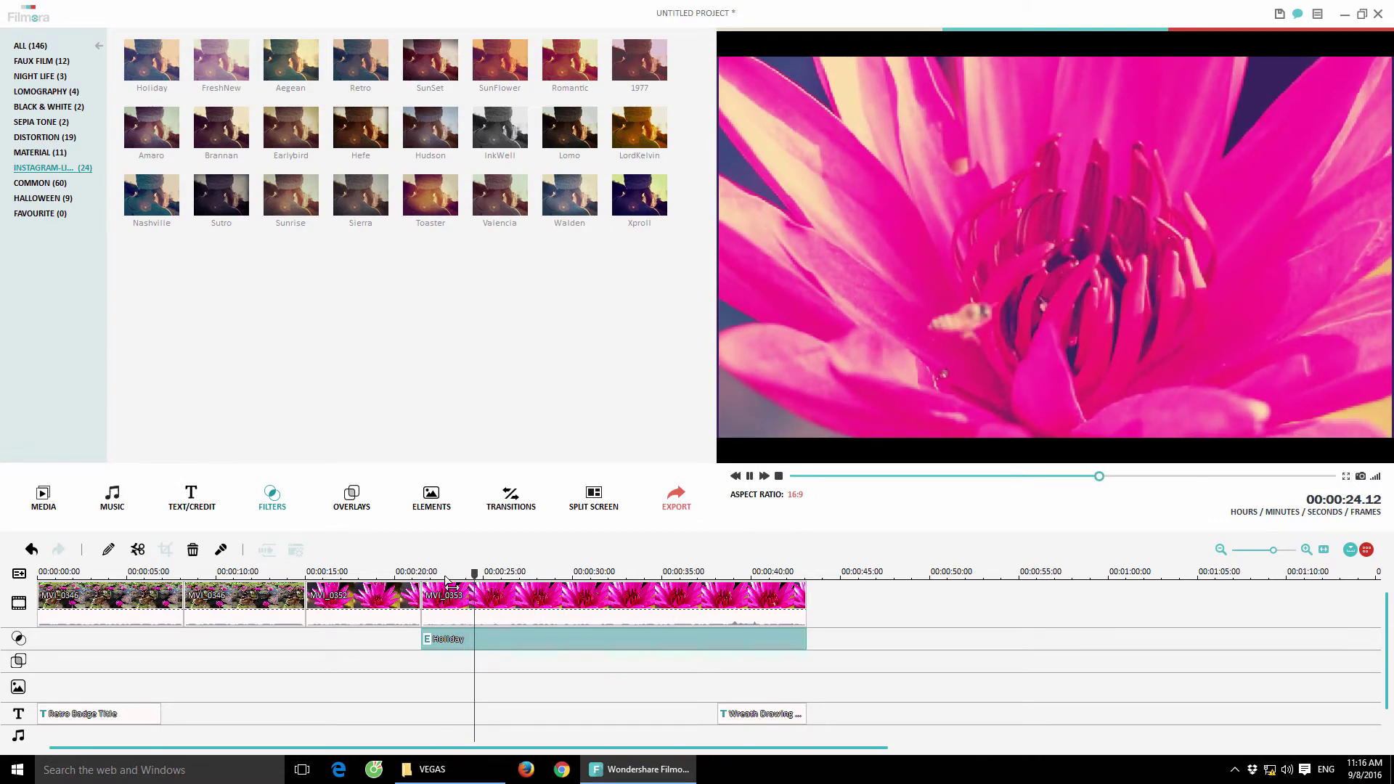
click(563, 641)
double_click(563, 641)
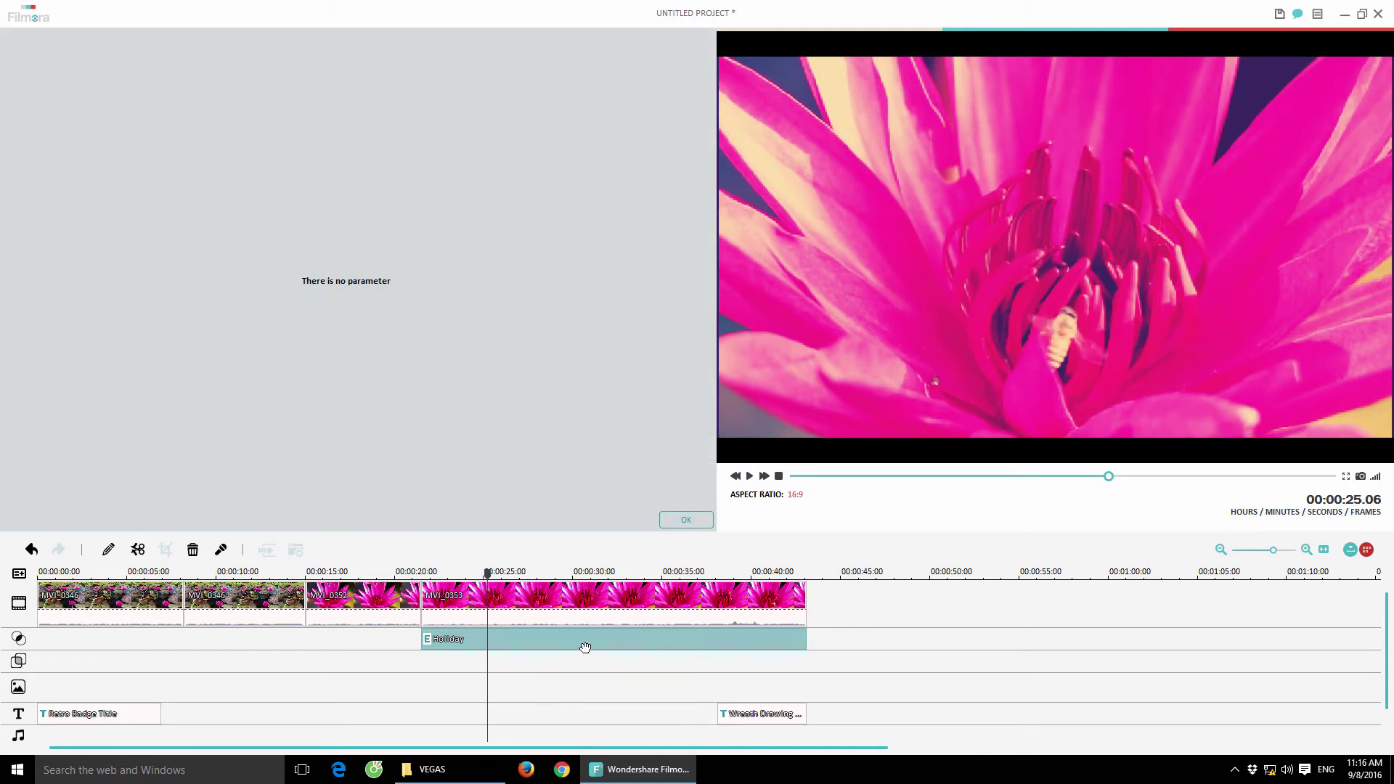
click(682, 520)
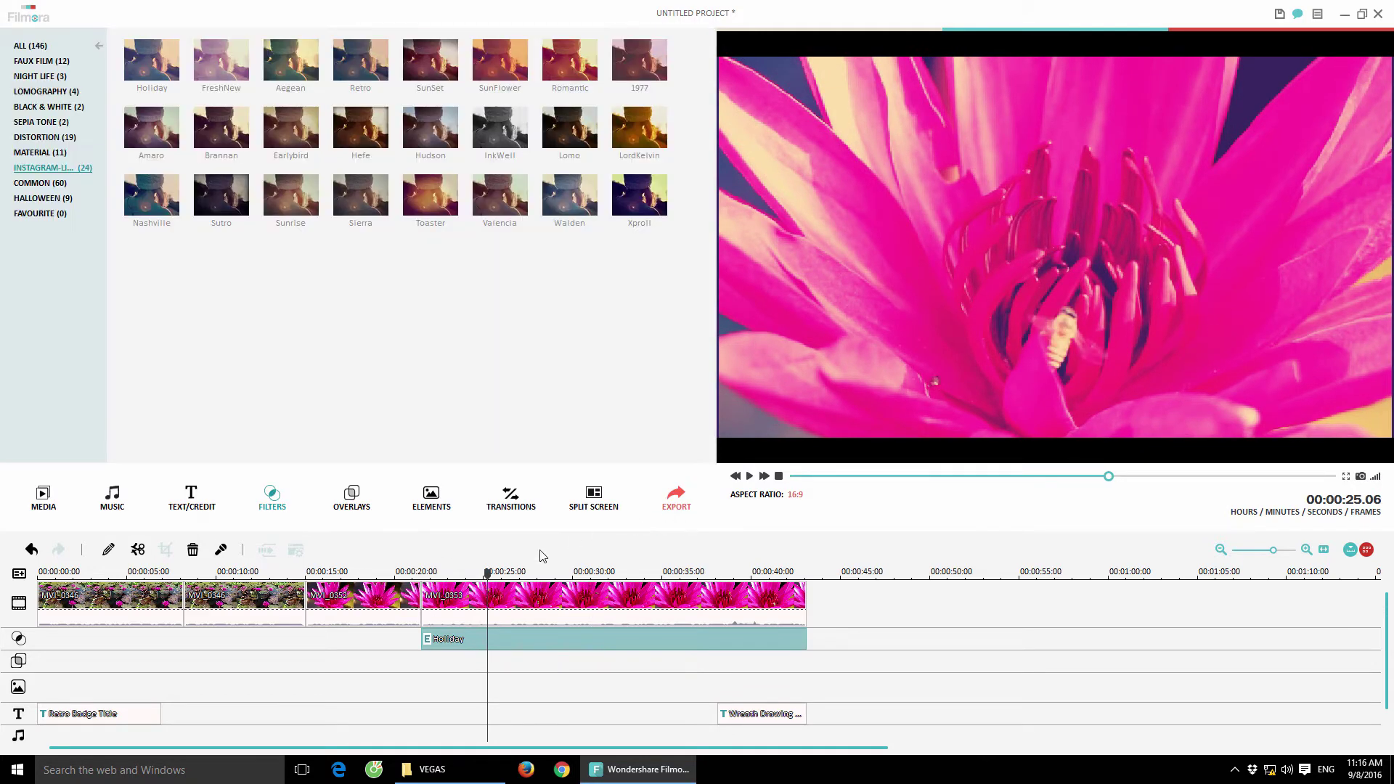
drag(553, 579, 439, 578)
drag(336, 578, 500, 579)
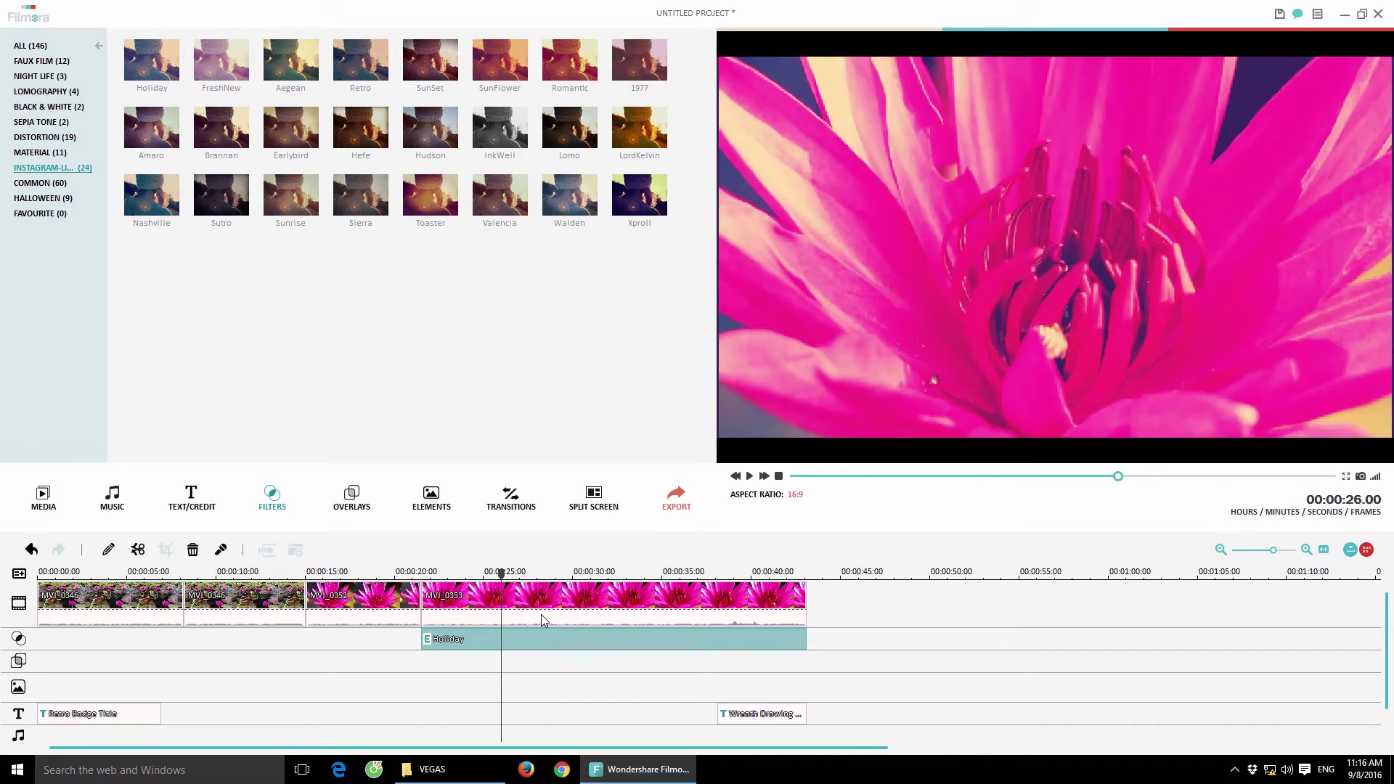
Preview the Bokeh overlays, try placing Bokeh 1 on the filter track over Holiday, and undo the placement.
click(349, 498)
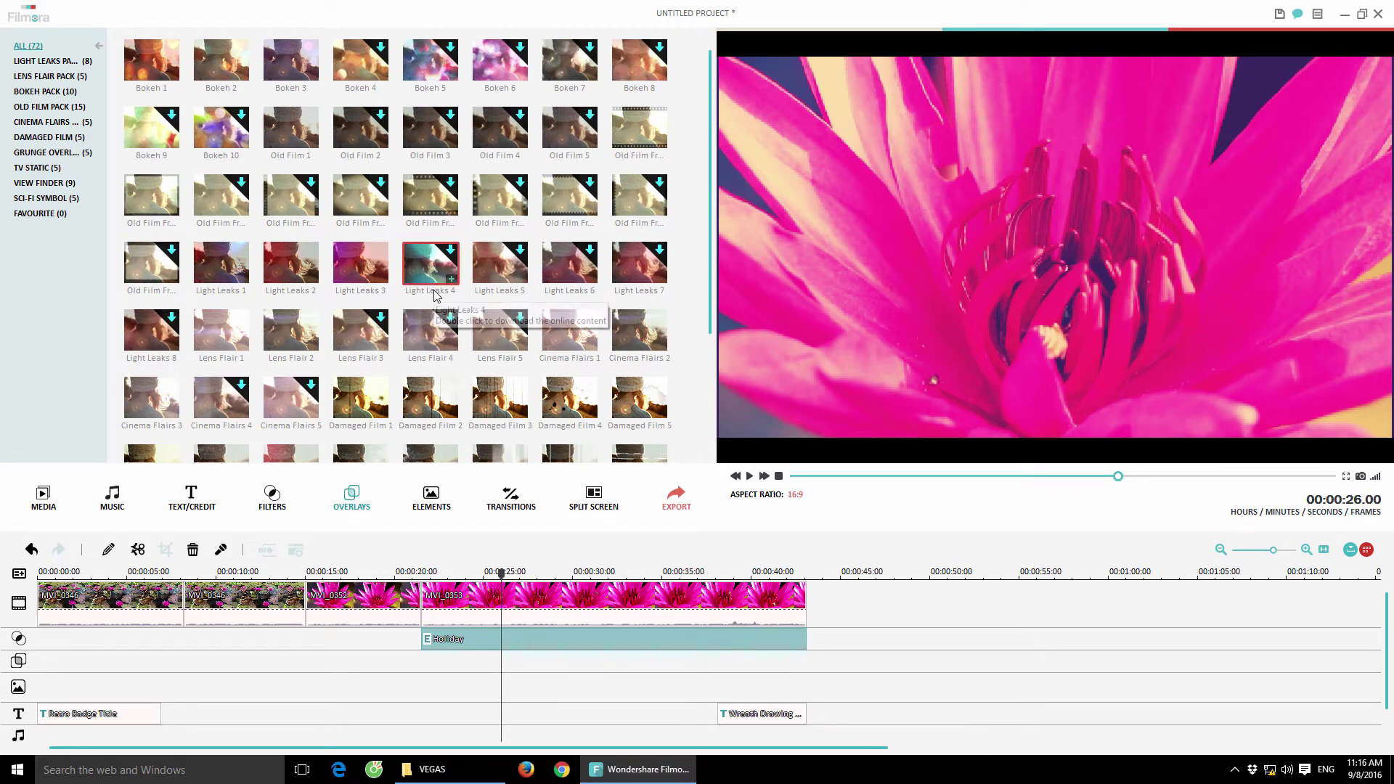
double_click(488, 77)
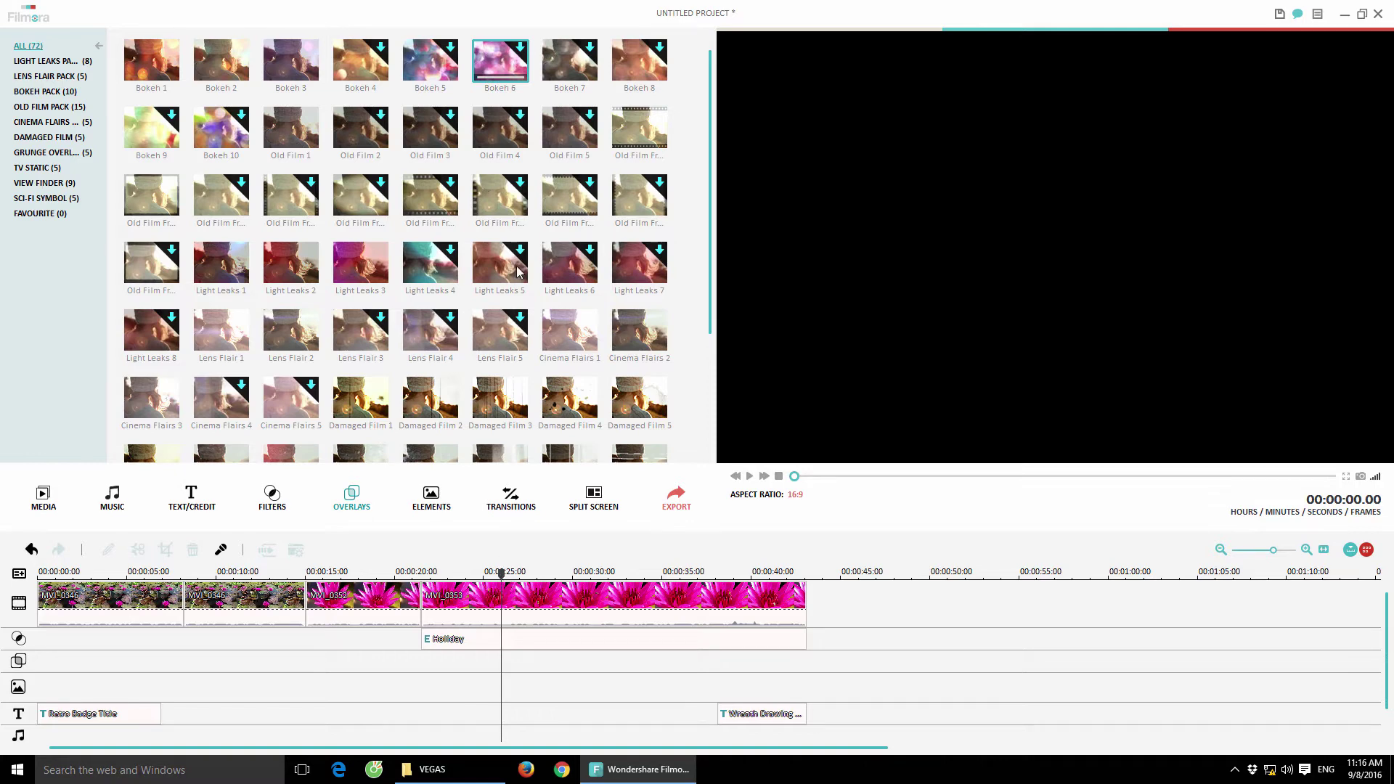
click(290, 61)
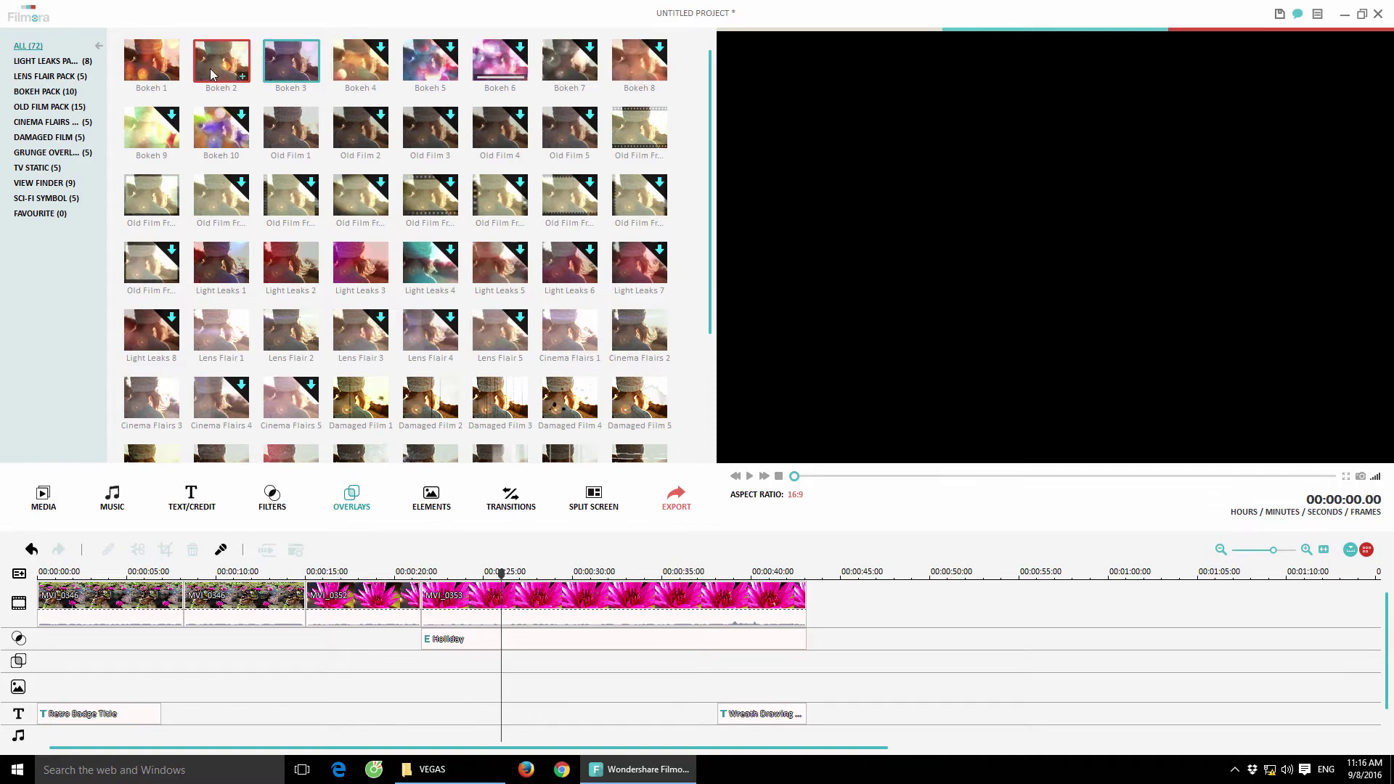
click(141, 60)
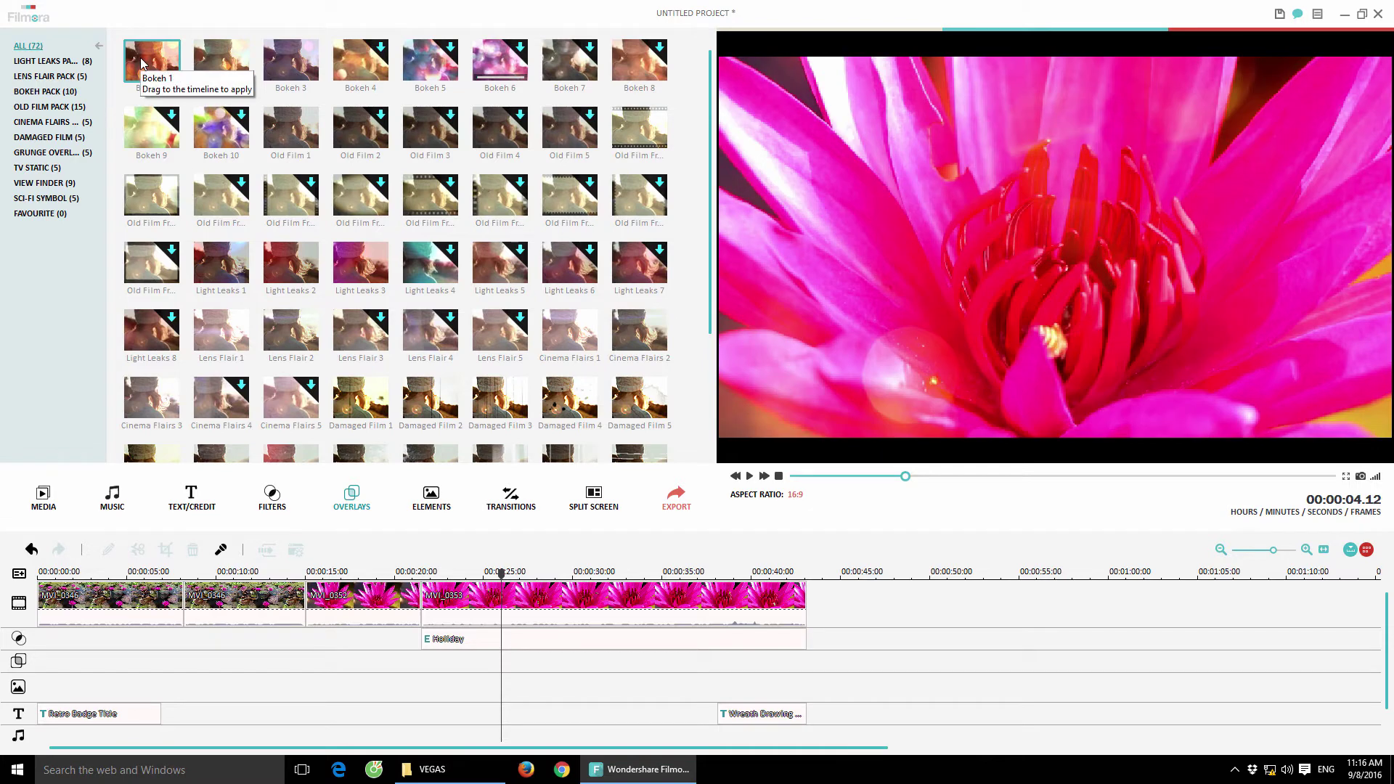
drag(141, 56, 526, 642)
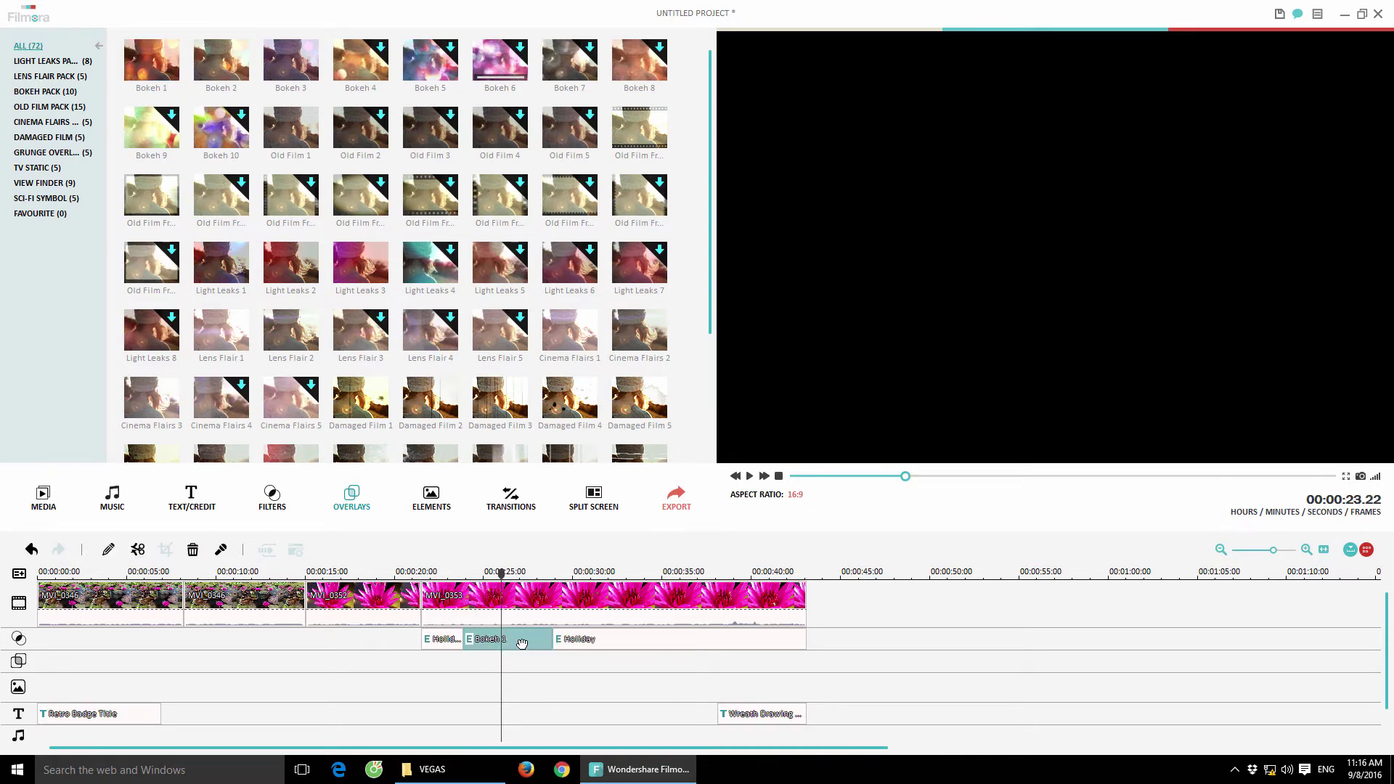
key(ctrl+z)
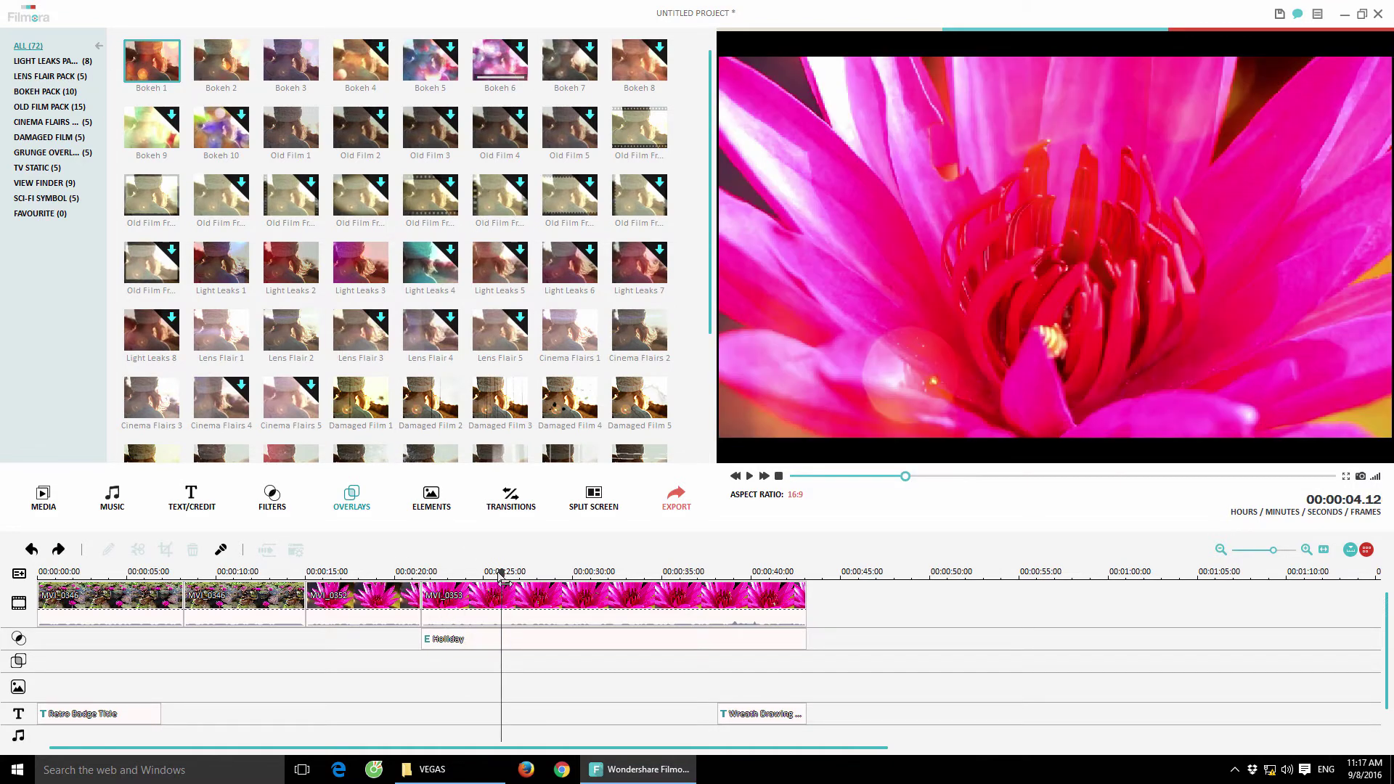
Play back the beginning of the MVI_0353 clip with only the Holiday filter applied.
drag(503, 581, 438, 584)
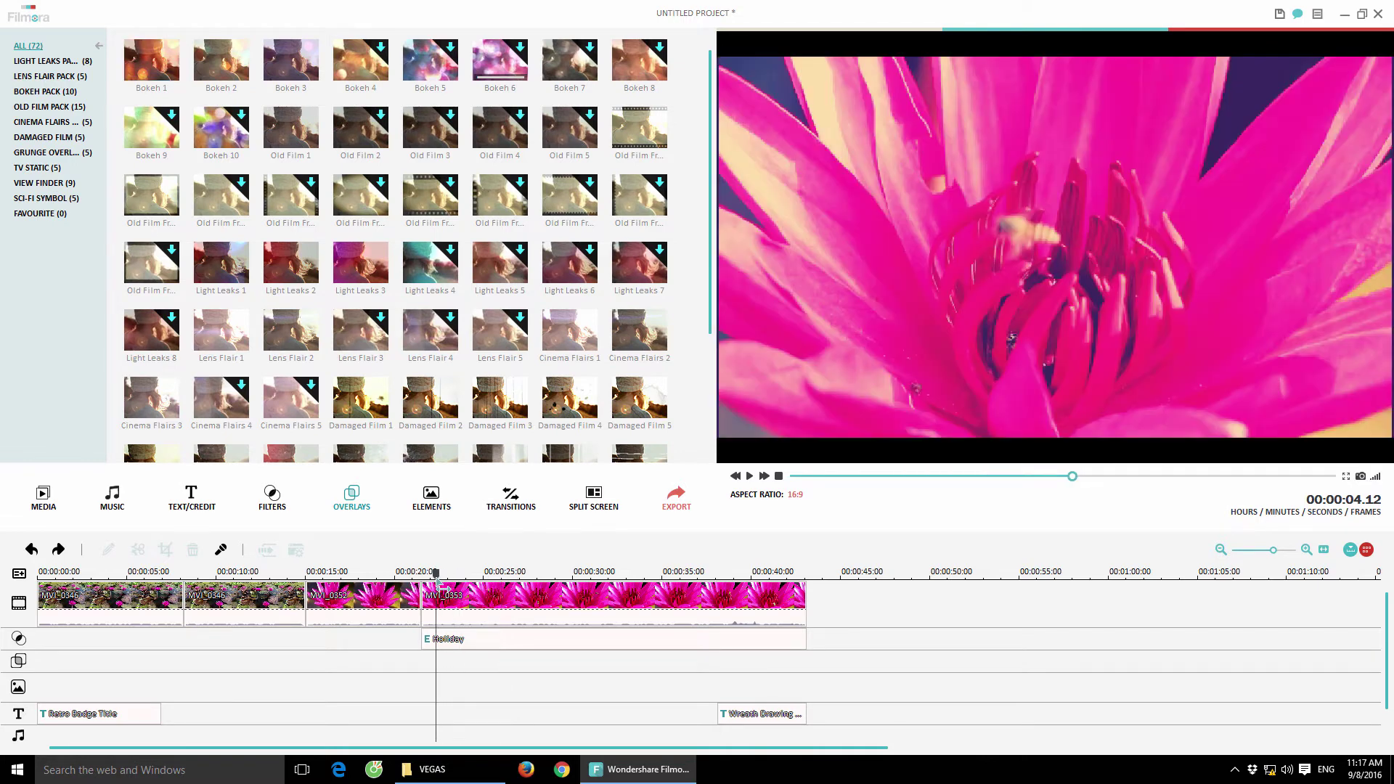
key(space)
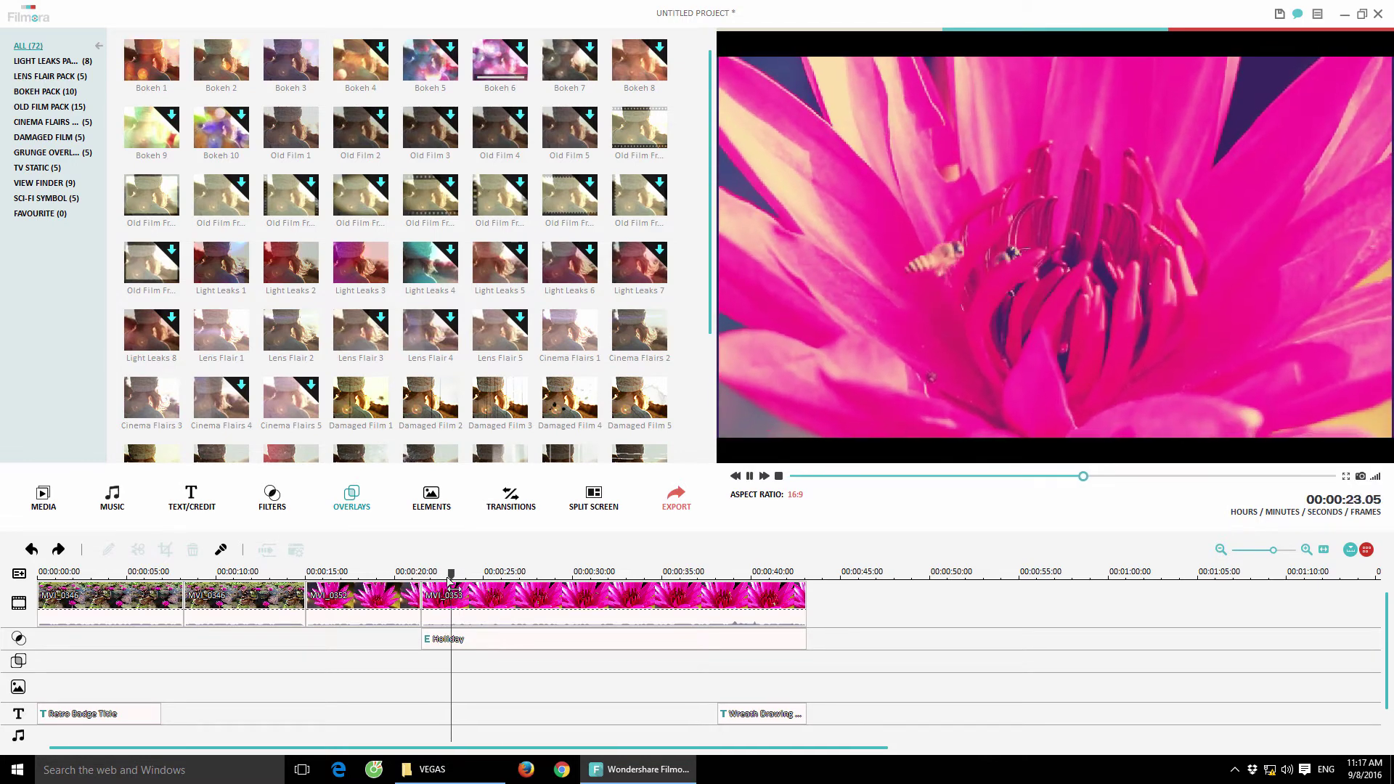
key(space)
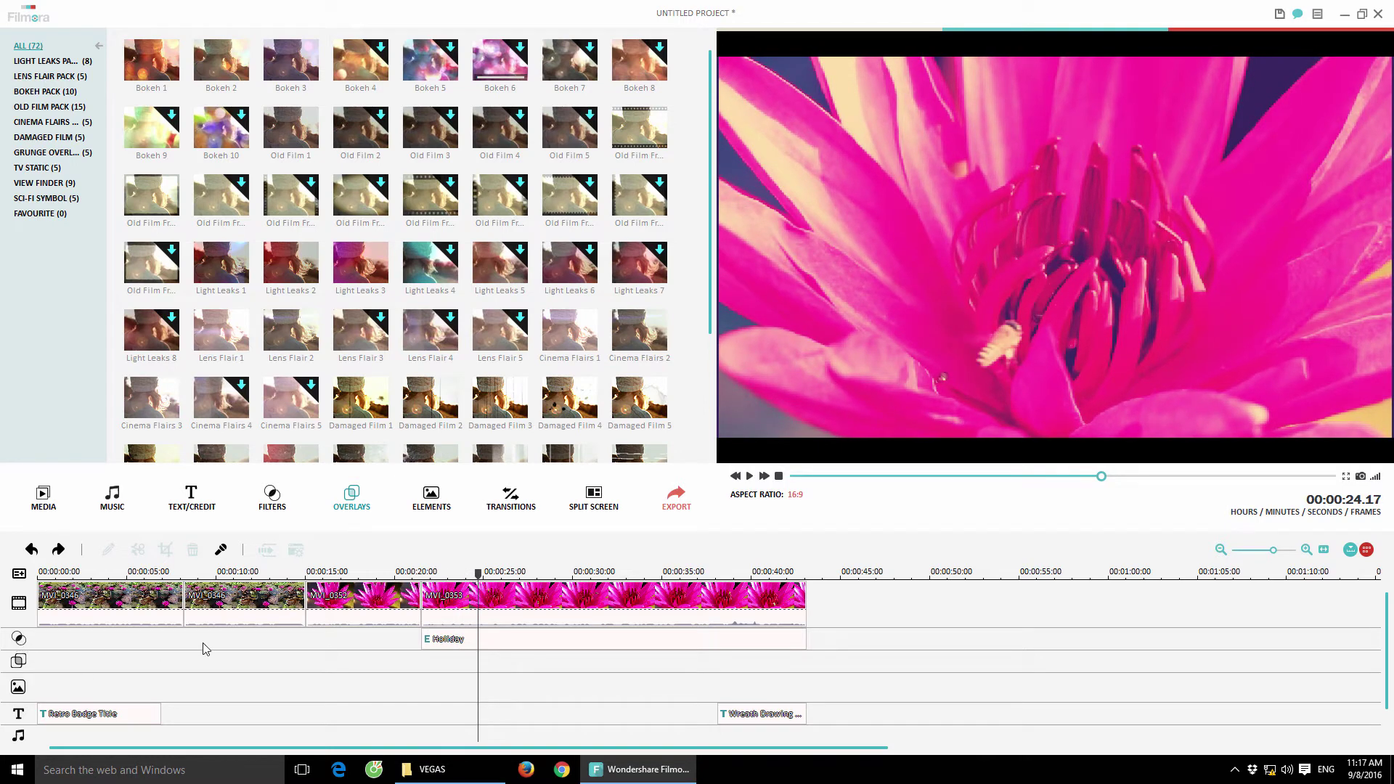
right_click(206, 648)
click(190, 659)
right_click(190, 659)
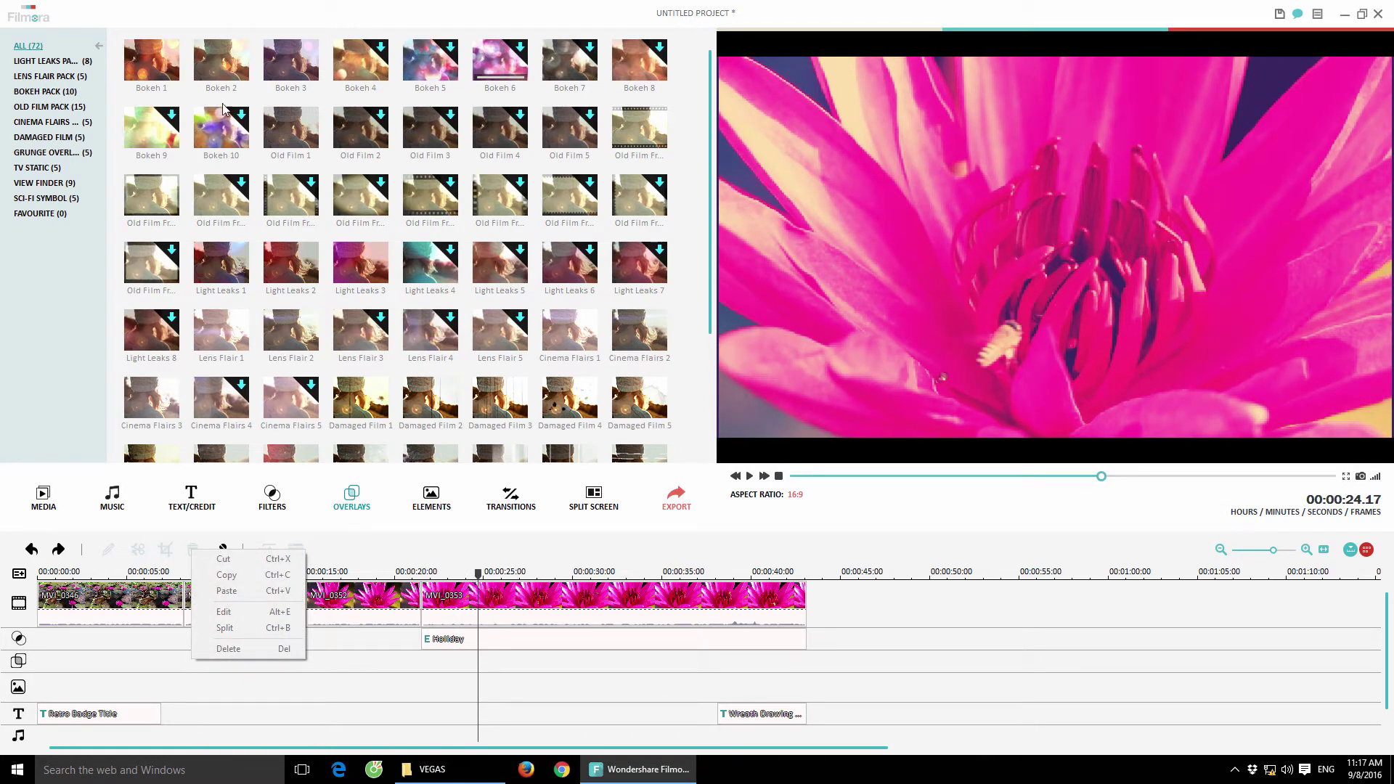
Place the Bokeh 1 overlay on the overlay track at the start of MVI_0353 and extend it to the clip's end.
click(158, 65)
click(144, 65)
mouse_move(492, 669)
mouse_down()
mouse_move(427, 670)
mouse_move(498, 674)
mouse_up()
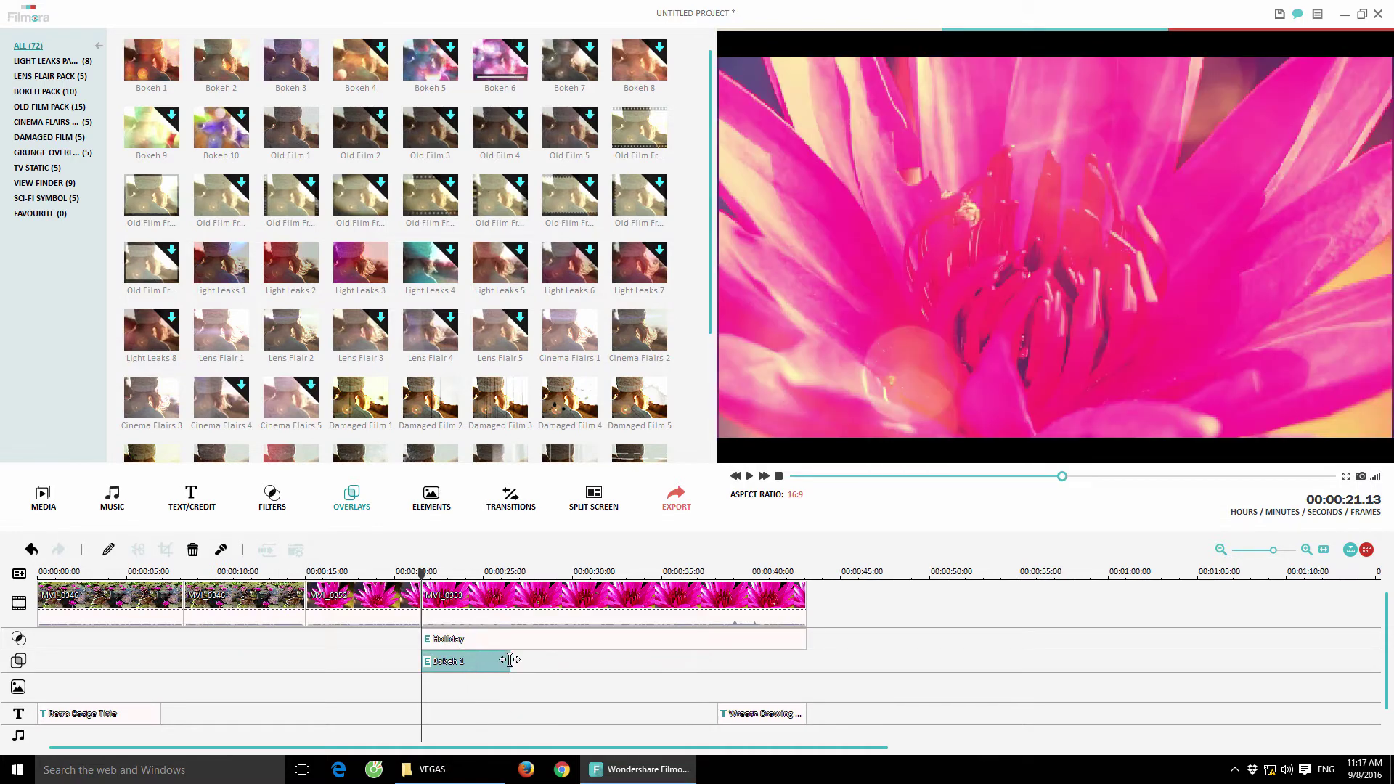
drag(546, 661, 805, 661)
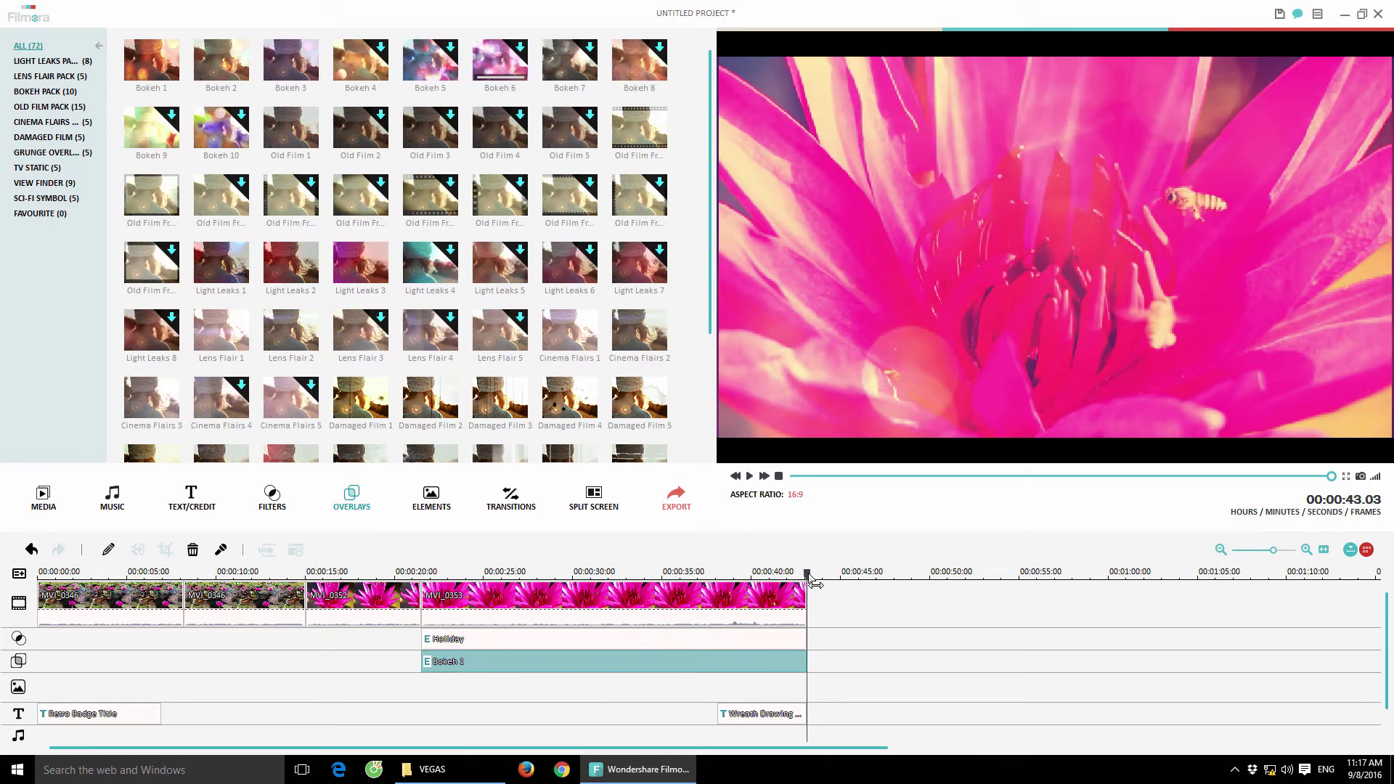
Play back the MVI_0353 clip with the Holiday filter and Bokeh 1 overlay combined.
drag(713, 575, 447, 576)
key(space)
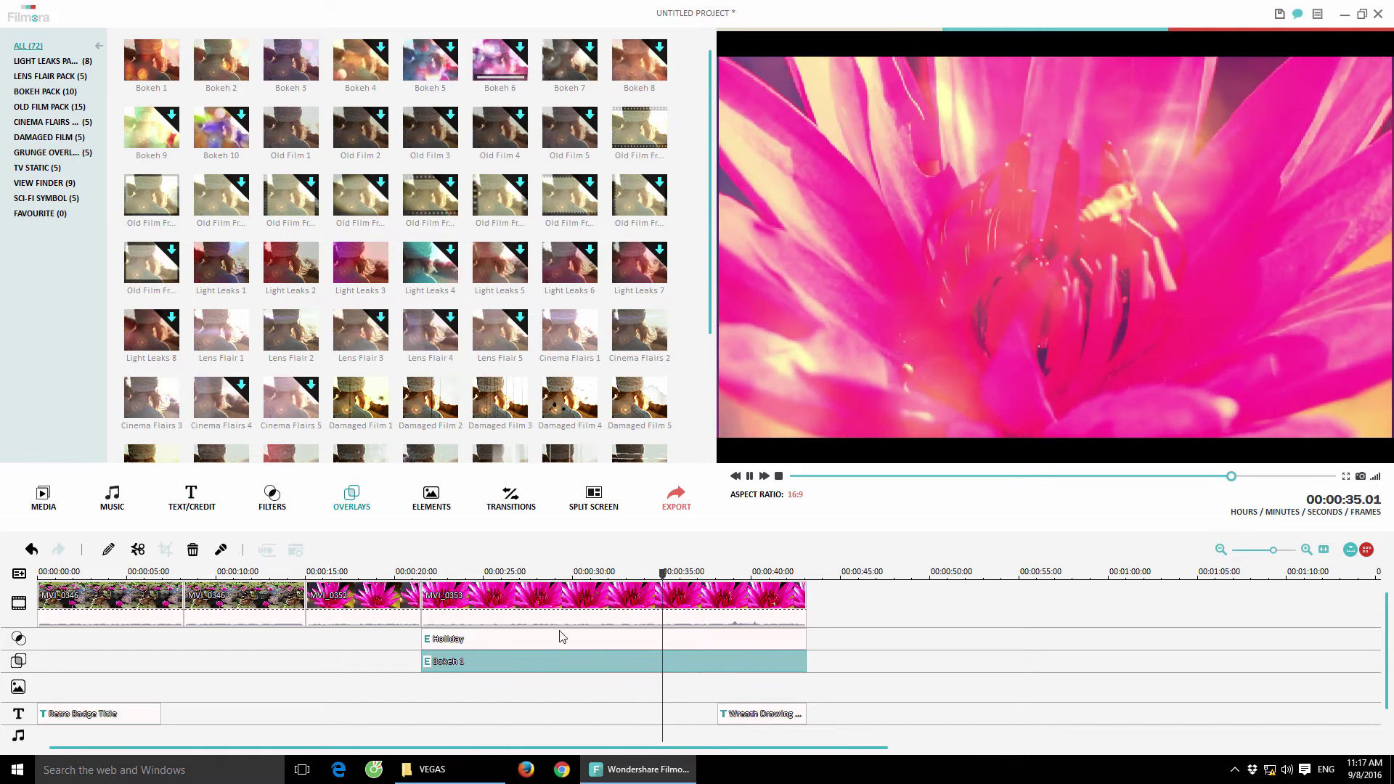
key(space)
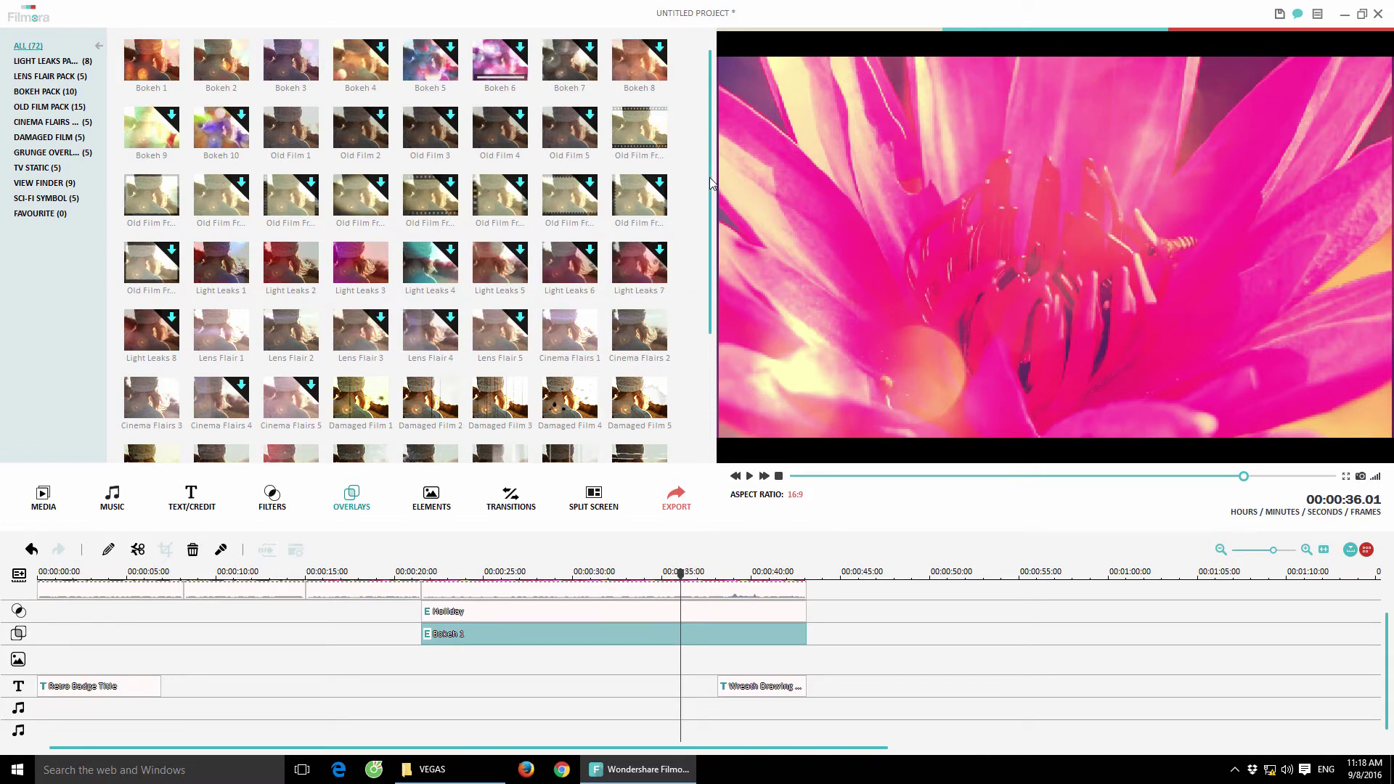
Find the NightGlassView overlay in the overlay library and preview it.
scroll(697, 323, down, 3)
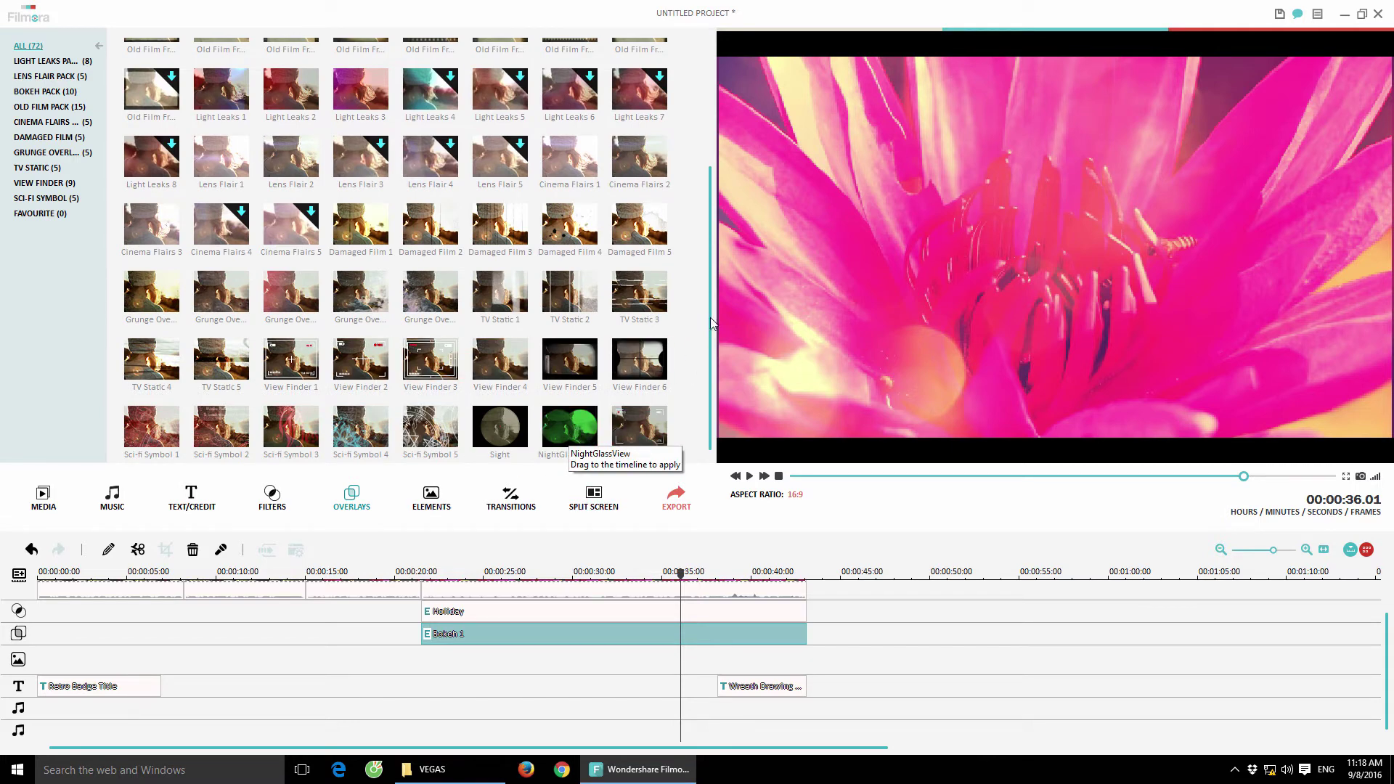
click(570, 427)
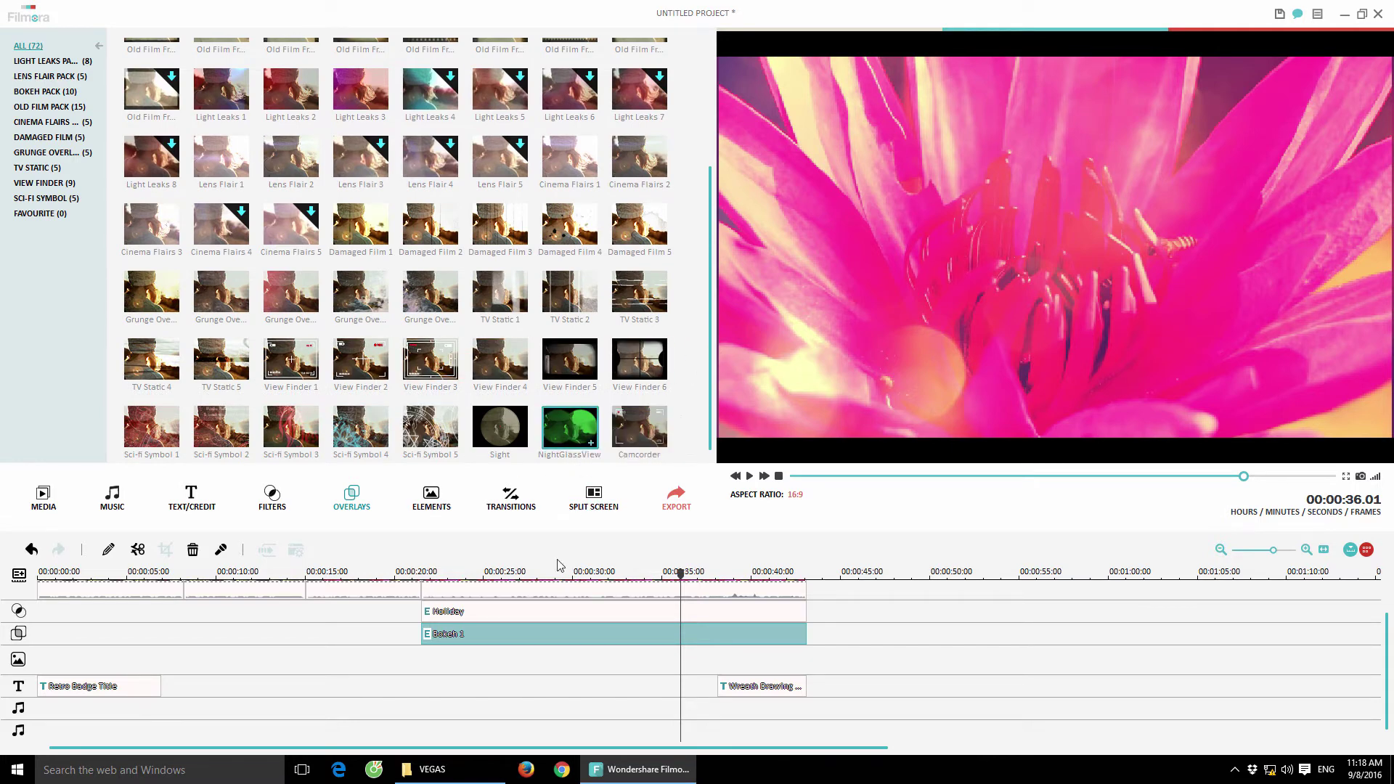
click(309, 630)
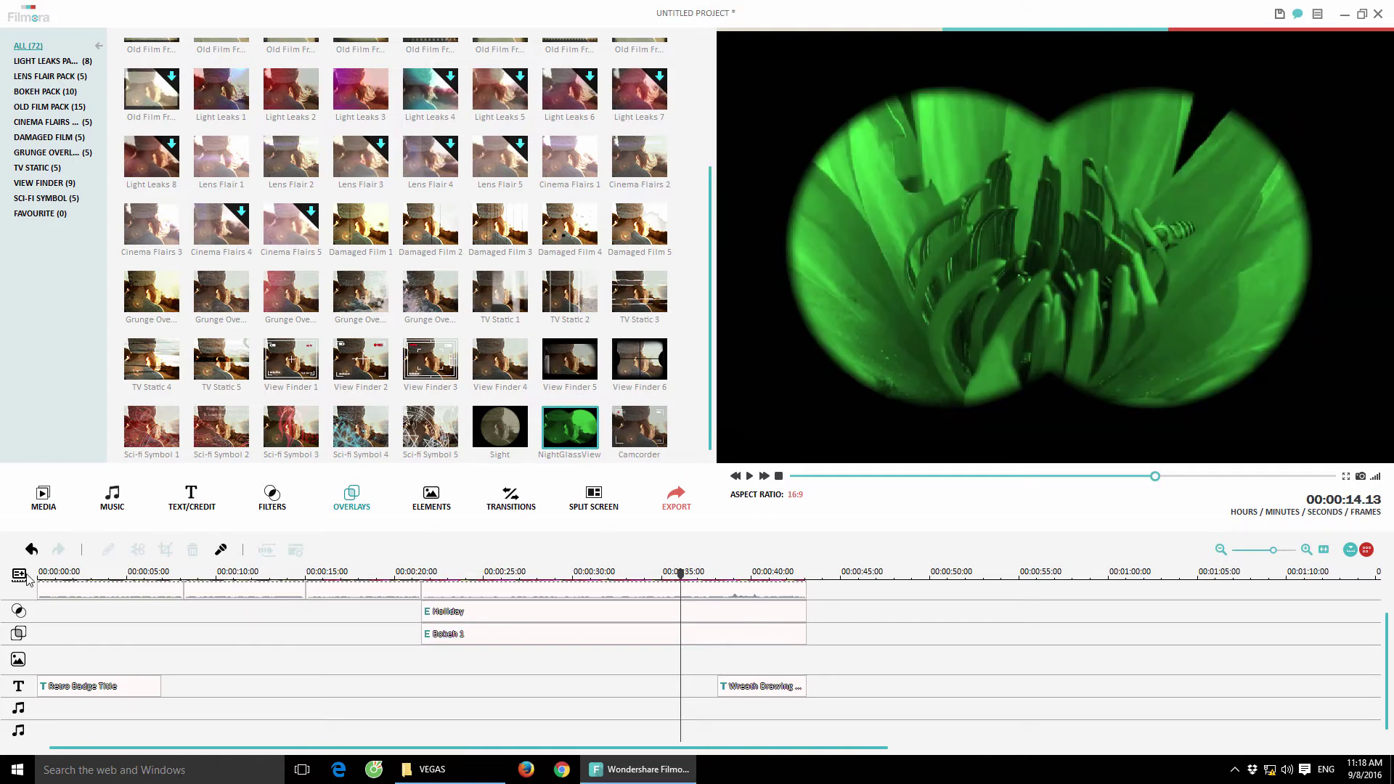
Try the View Finder 2 overlay over the second clip, play it back, and delete it from the timeline.
scroll(1388, 636, up, 1)
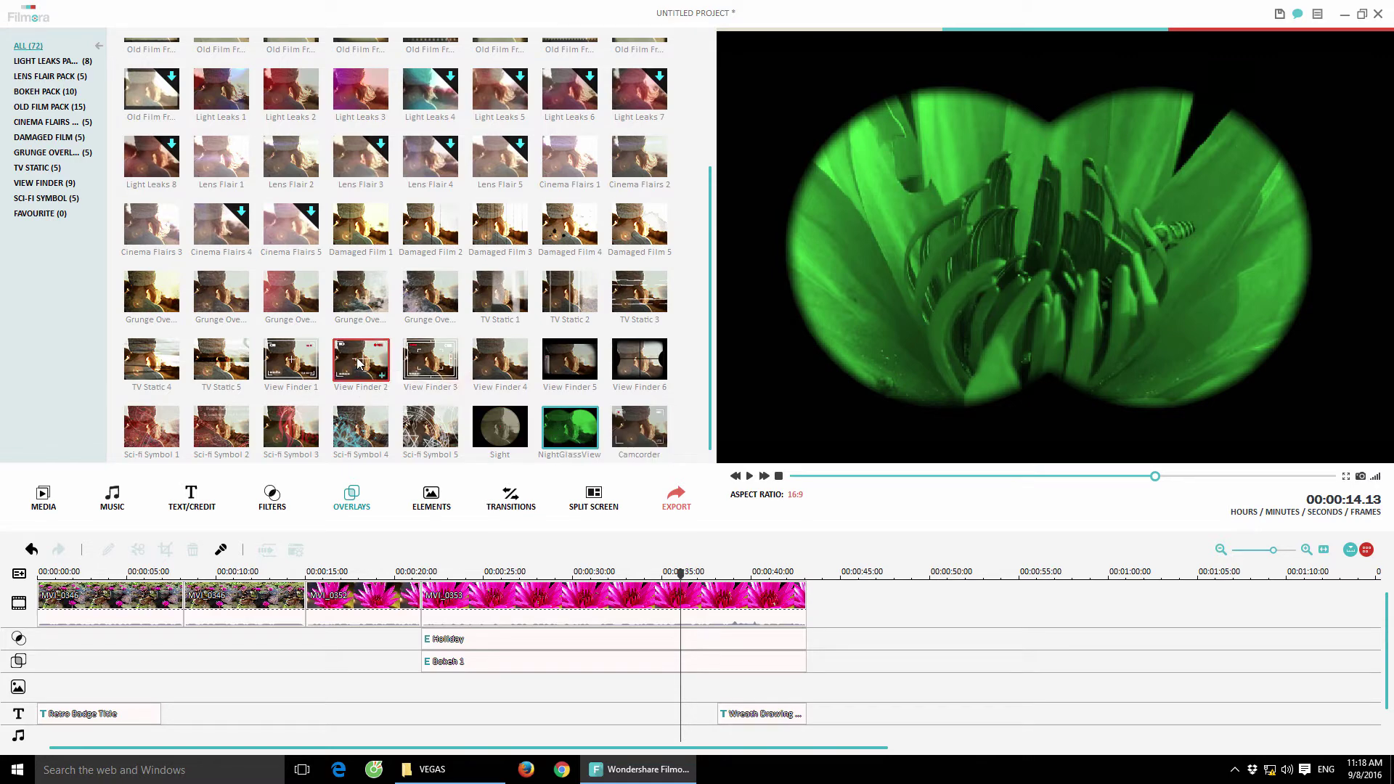
drag(359, 363, 207, 596)
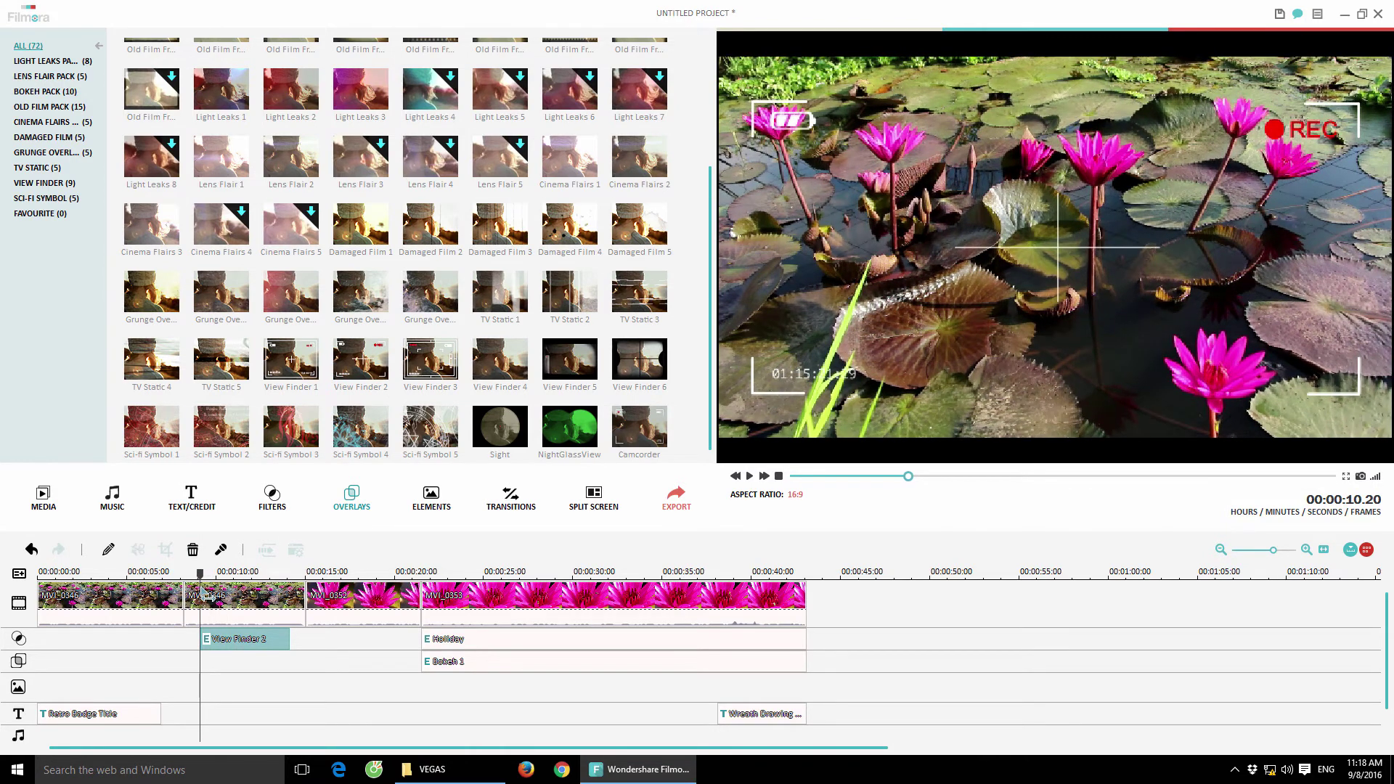
key(space)
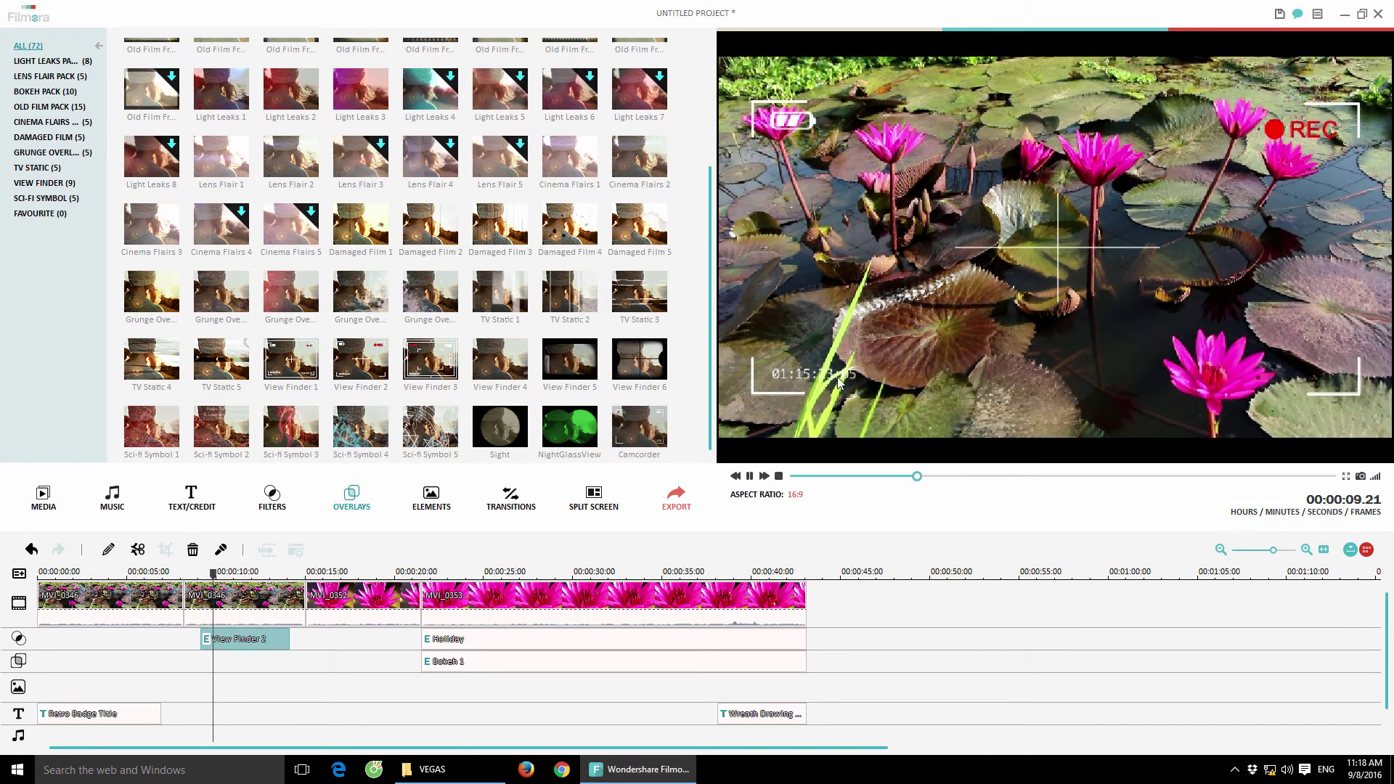
click(265, 641)
key(Delete)
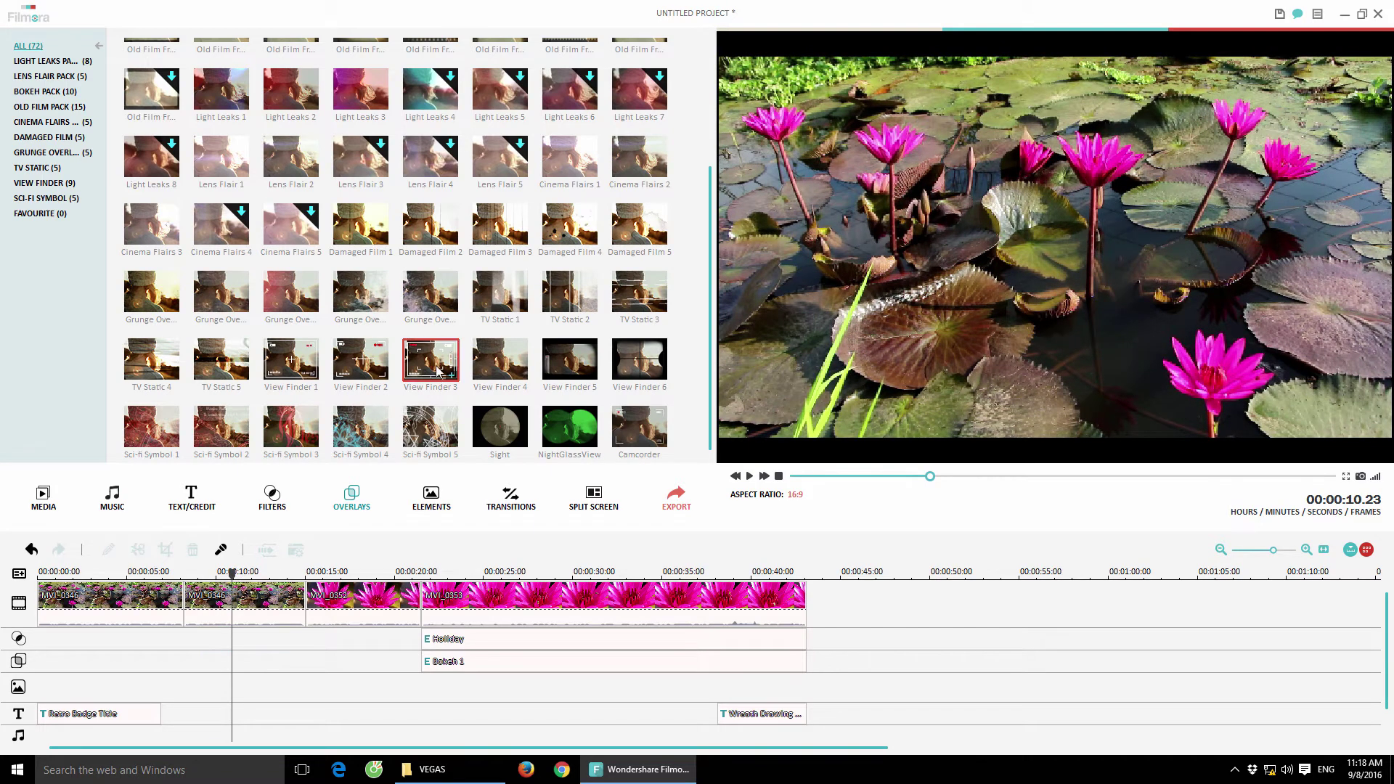
Try the NightGlassView overlay over the second clip, play it back, and delete it from the timeline.
drag(559, 434, 216, 578)
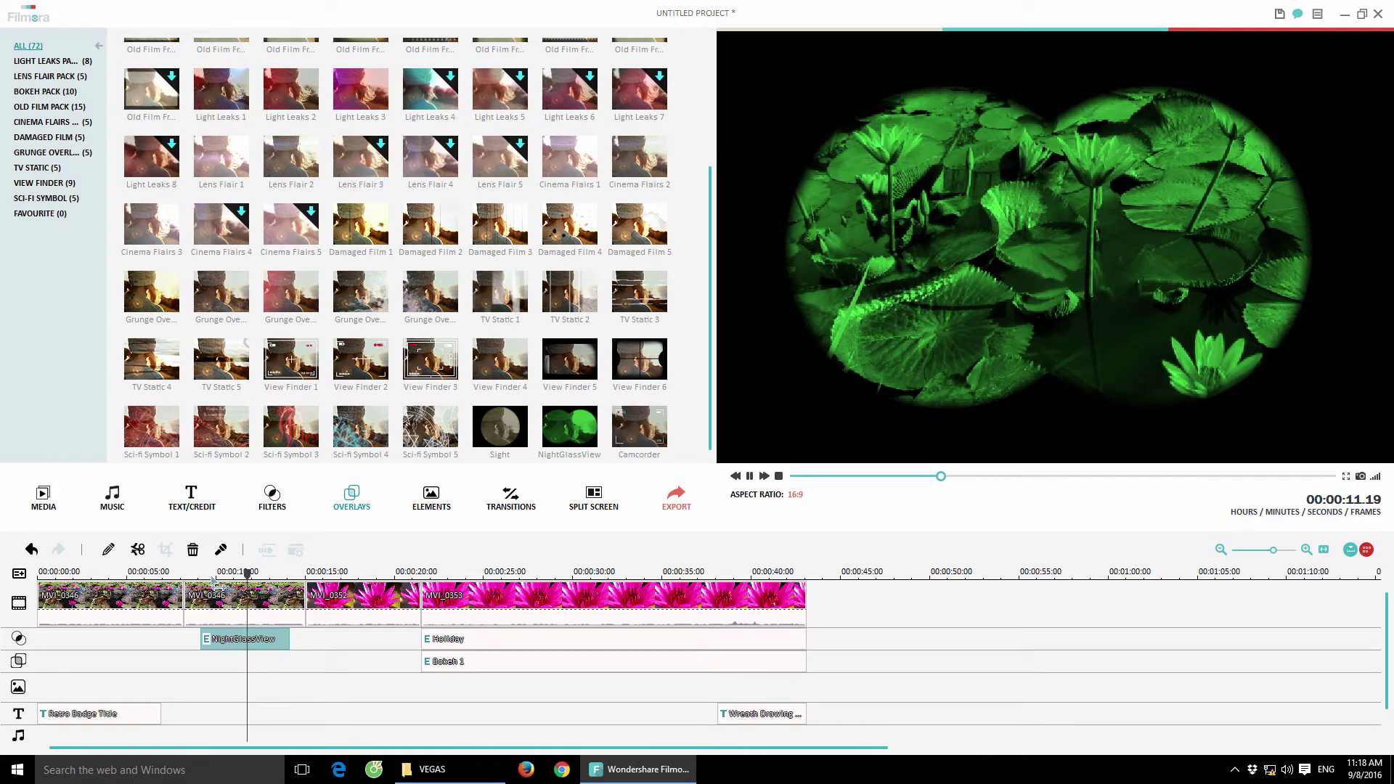
key(space)
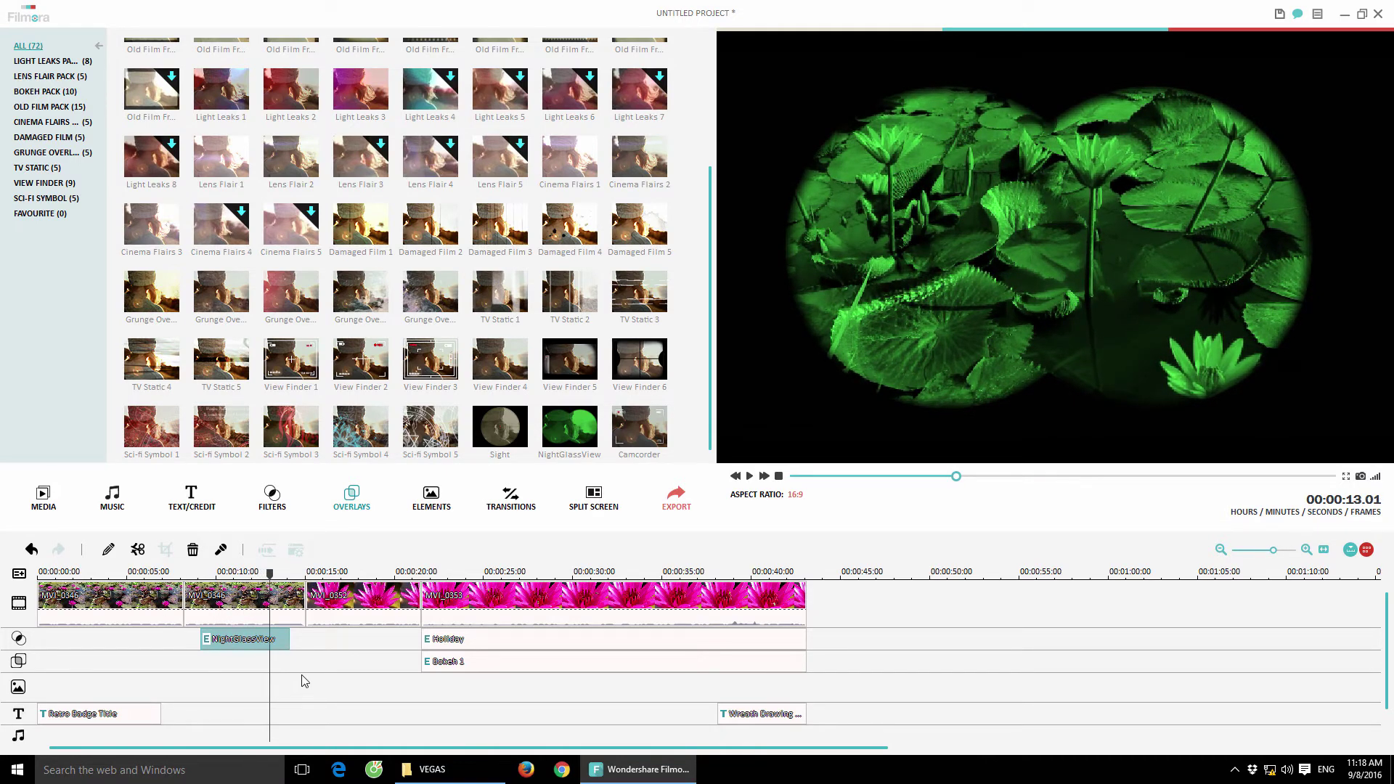
key(Delete)
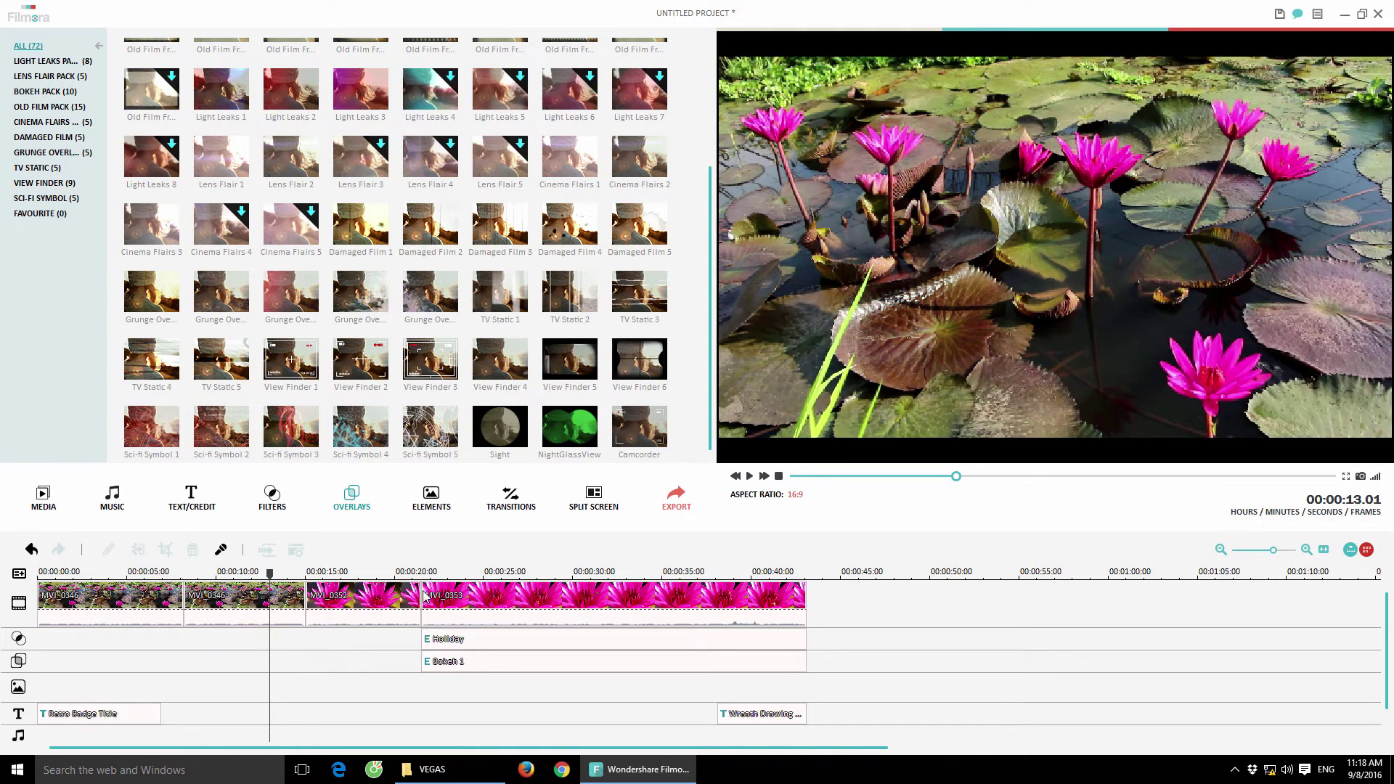
Add the hand-drawn ARROW 1 element to the picture-in-picture track at the start of the second clip and play it back.
click(439, 502)
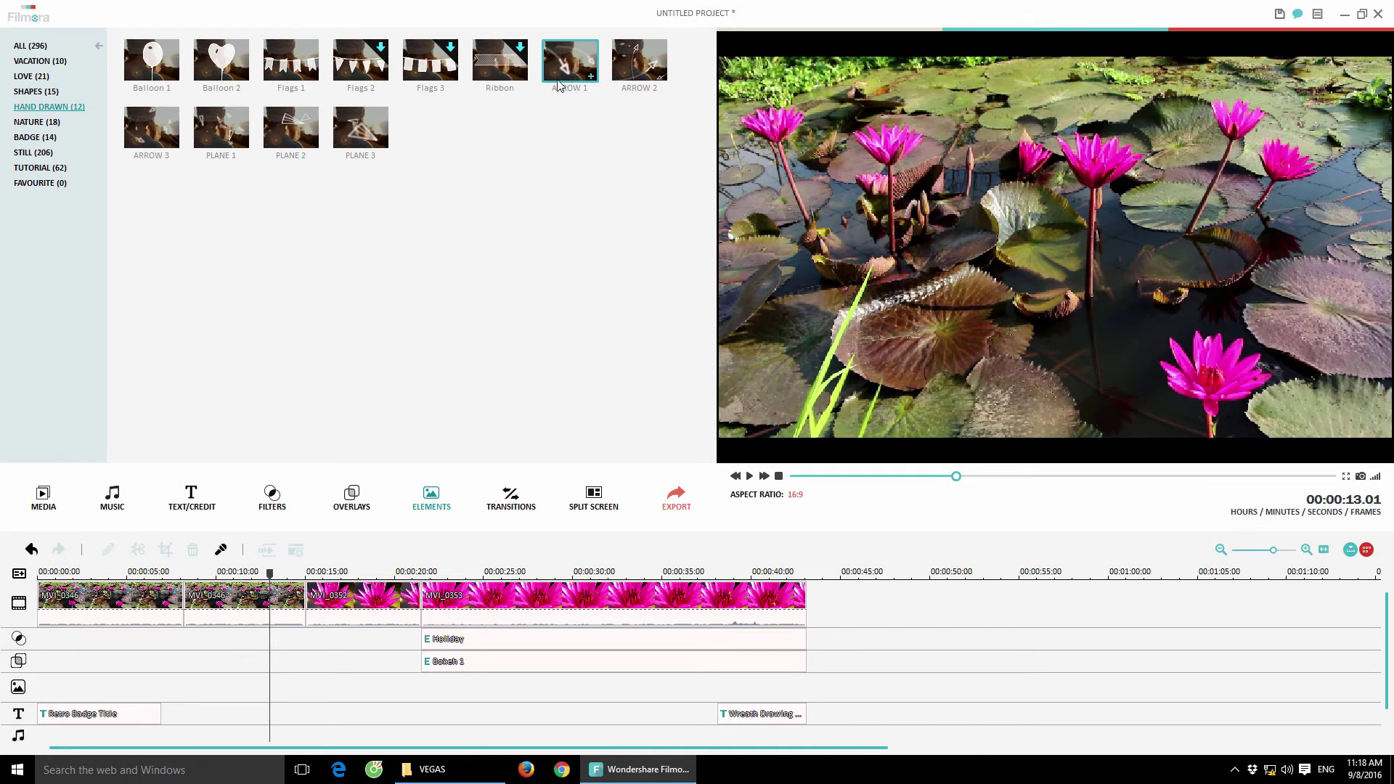
drag(559, 86, 185, 654)
drag(270, 577, 201, 590)
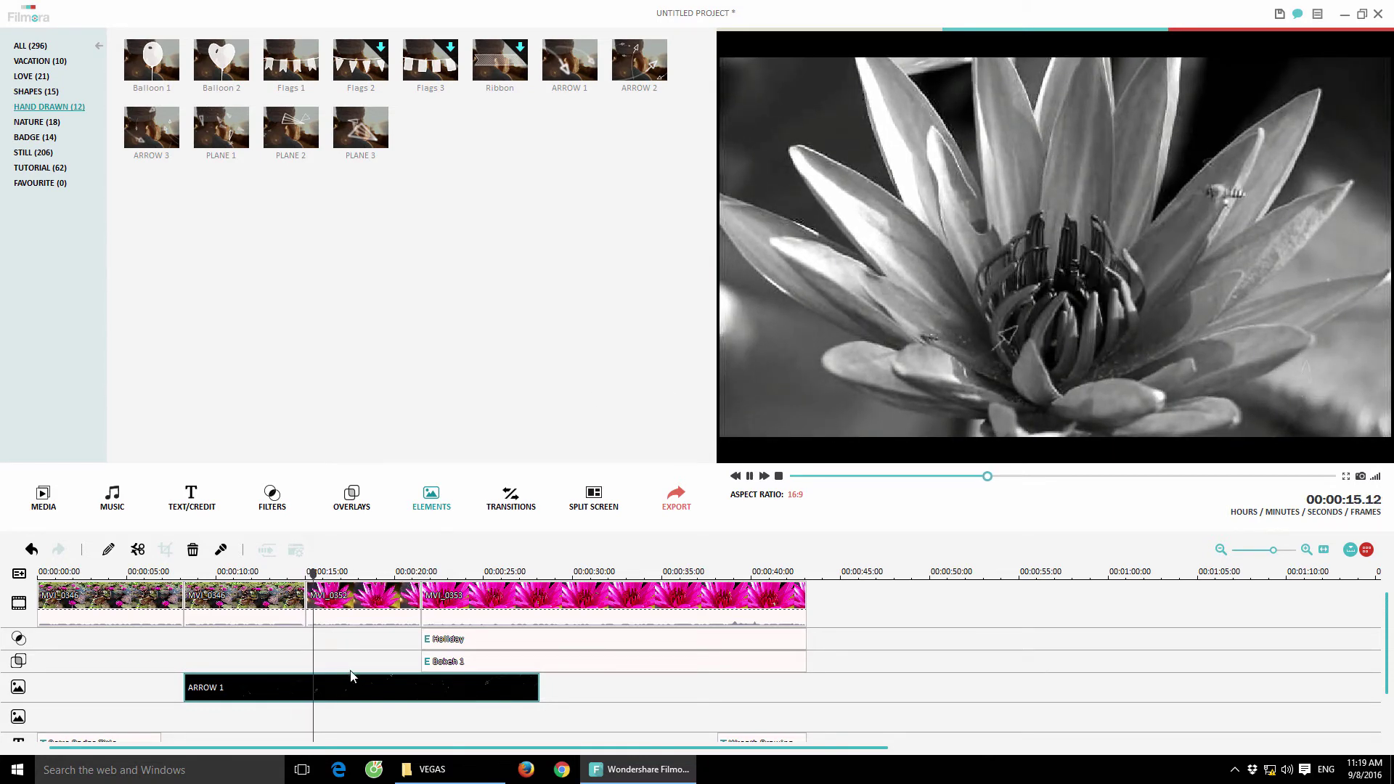
Delete the ARROW 1 element from the timeline.
click(401, 691)
key(Delete)
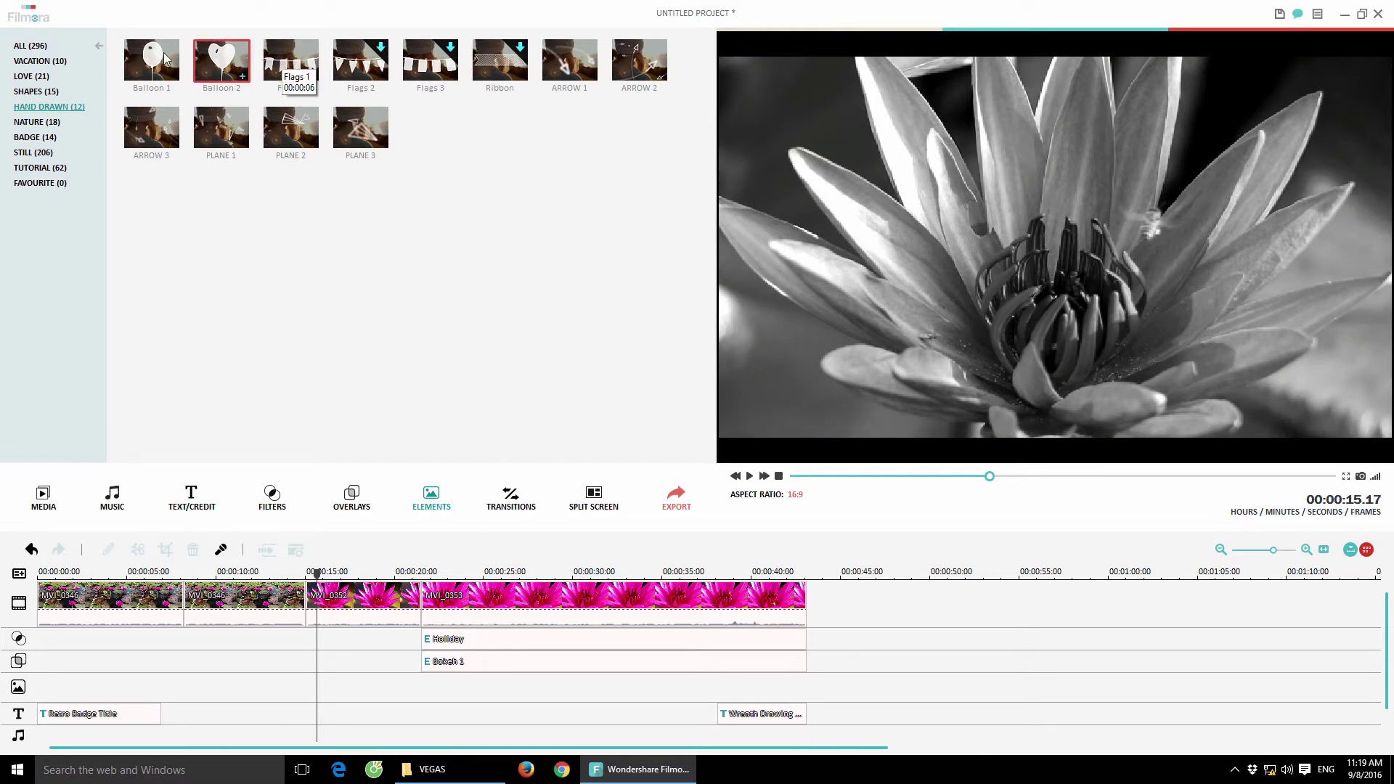
Try the Balloon 1 element at the start of the second clip, play it back, and delete it from the timeline.
drag(148, 64, 133, 630)
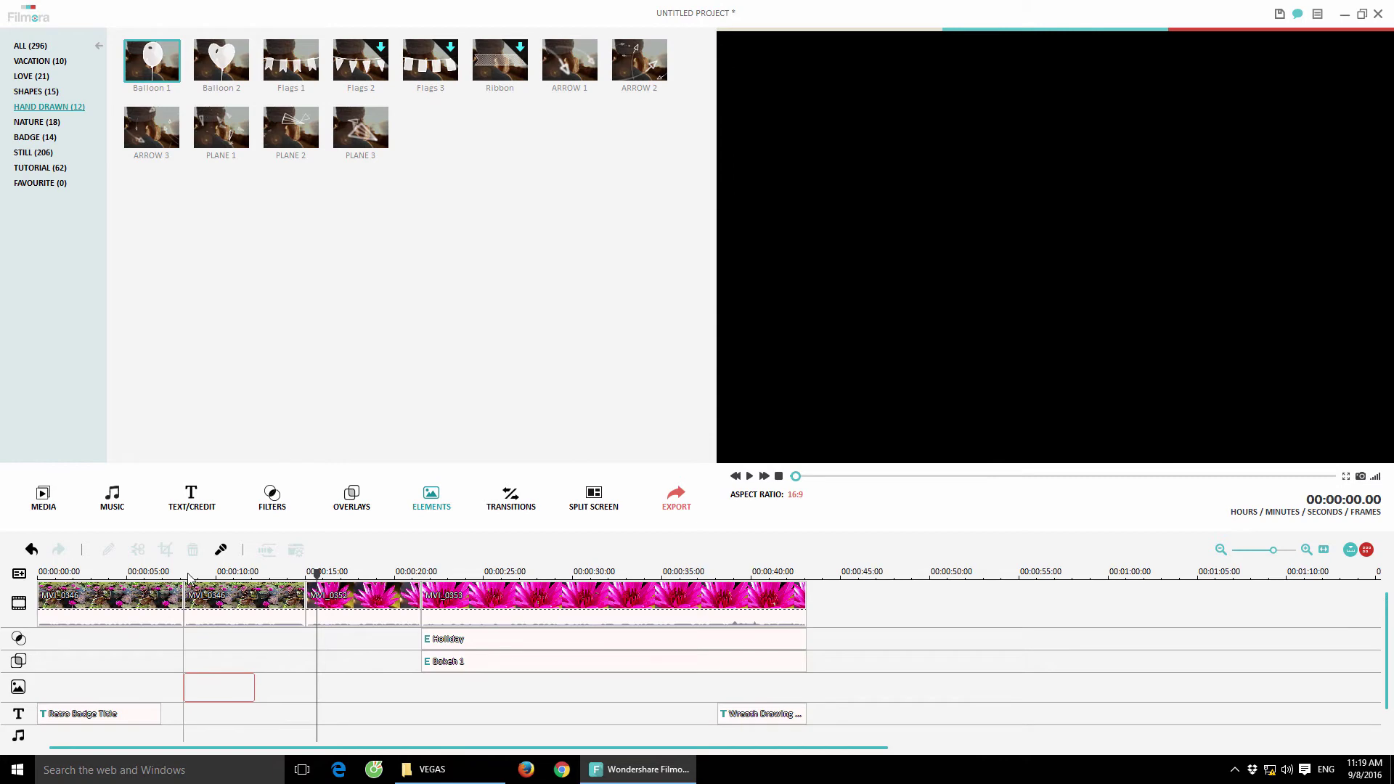
drag(188, 578, 201, 579)
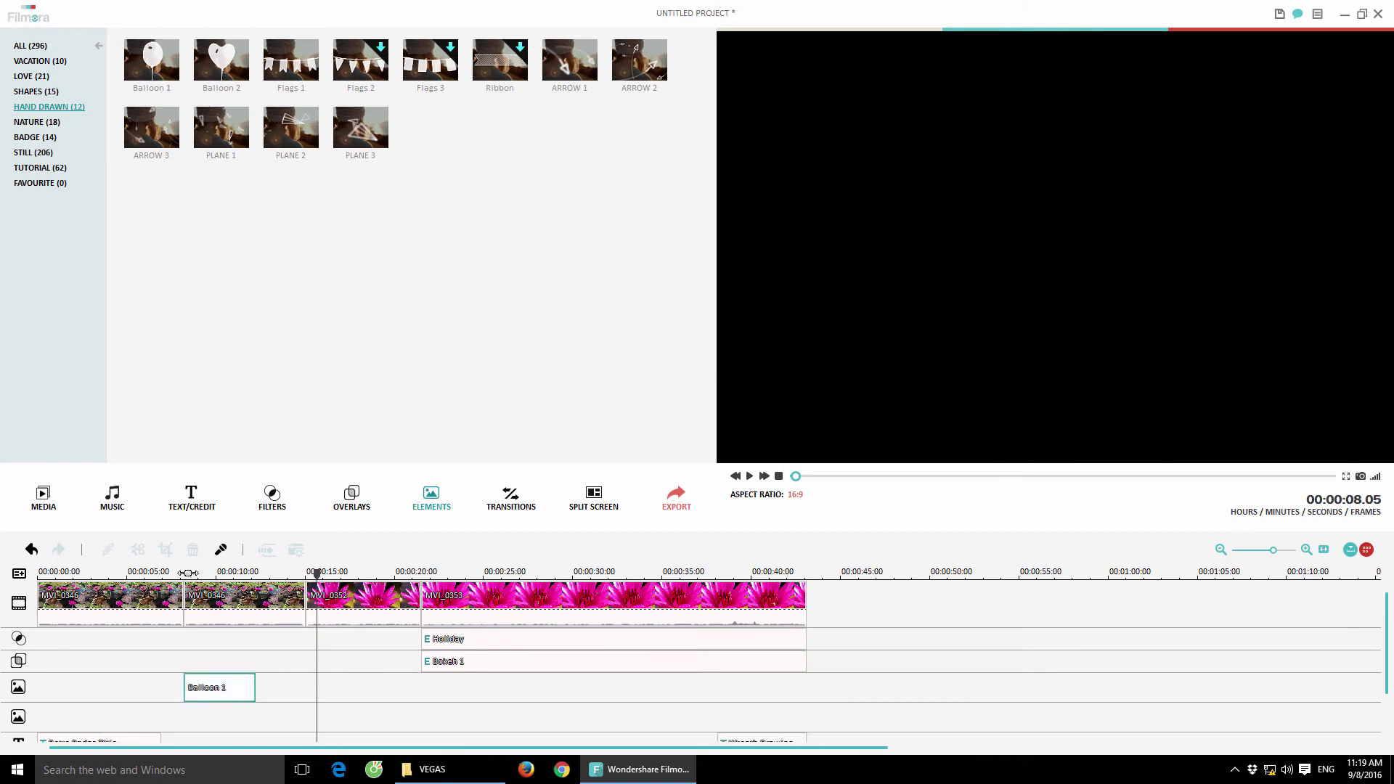
click(187, 573)
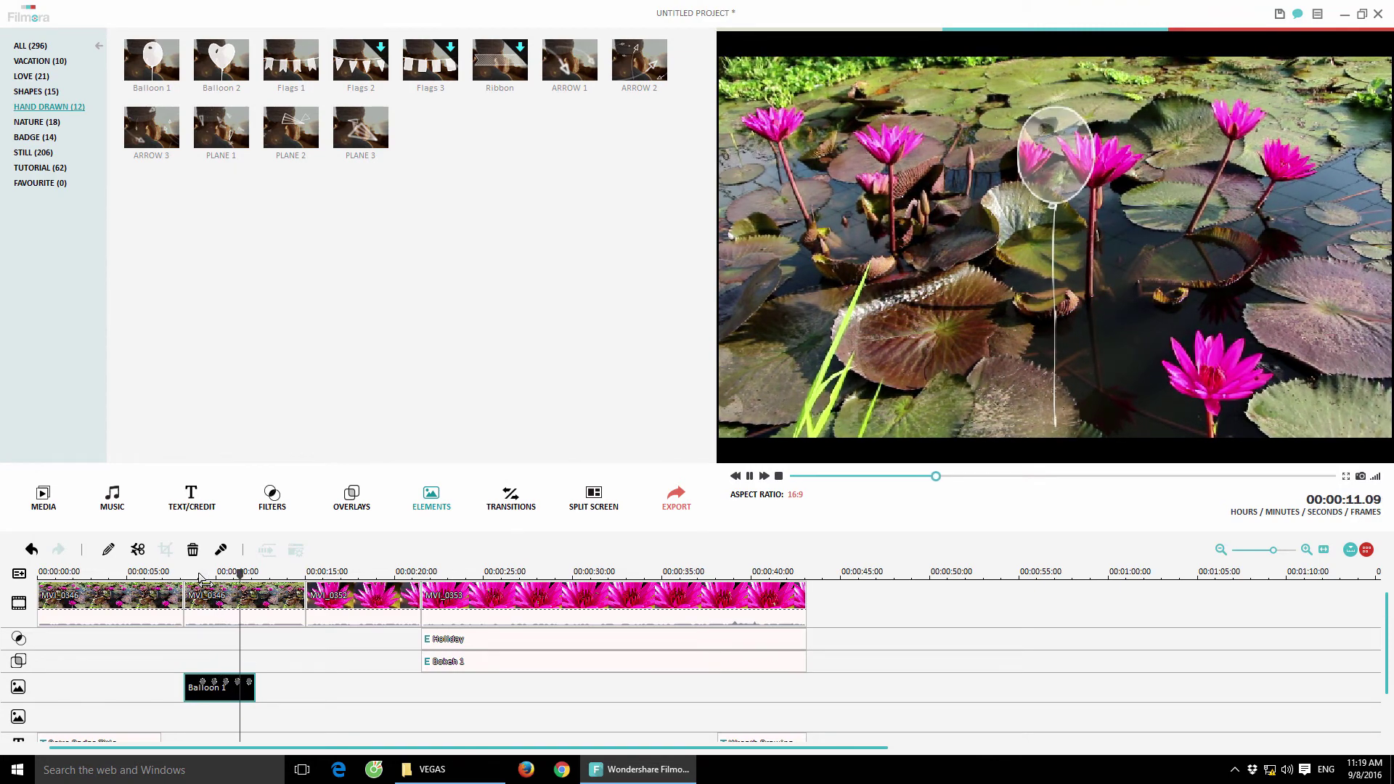
click(249, 682)
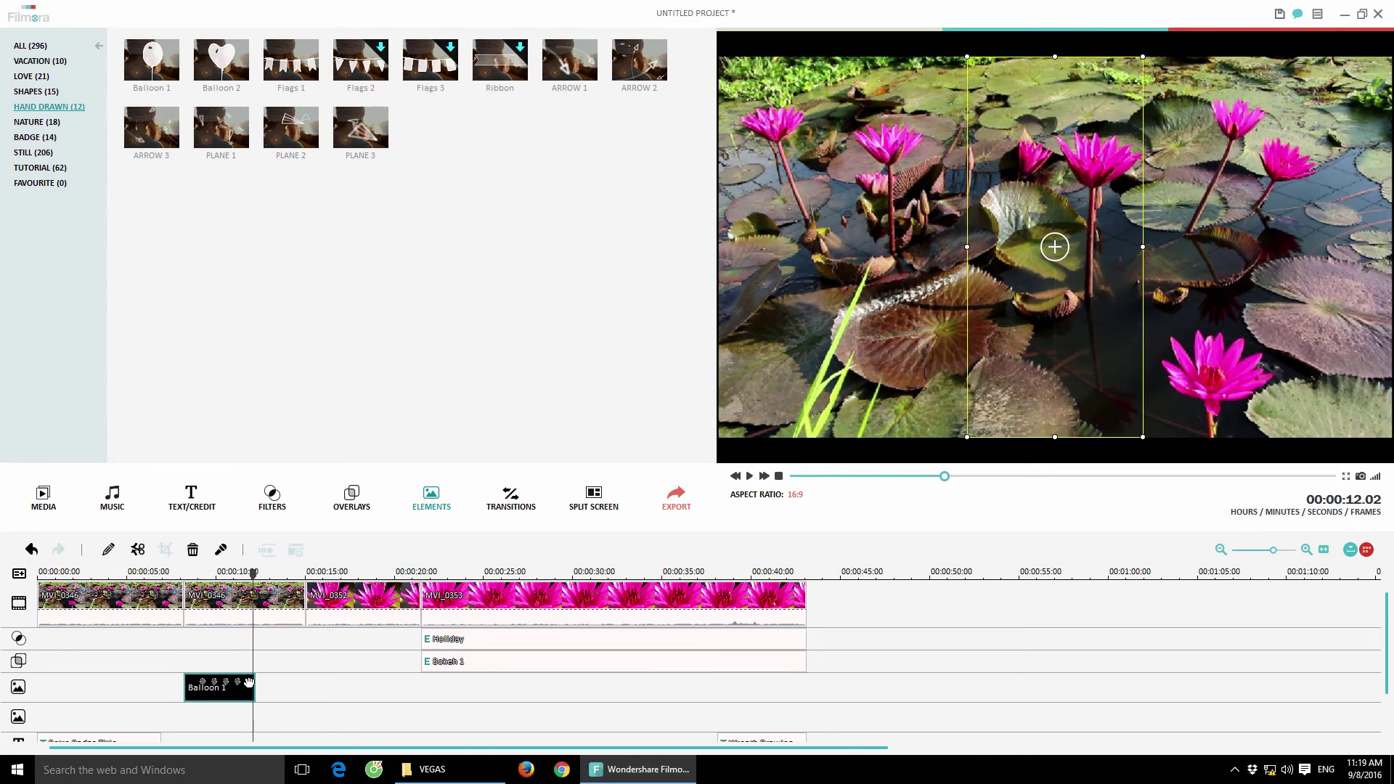
key(Delete)
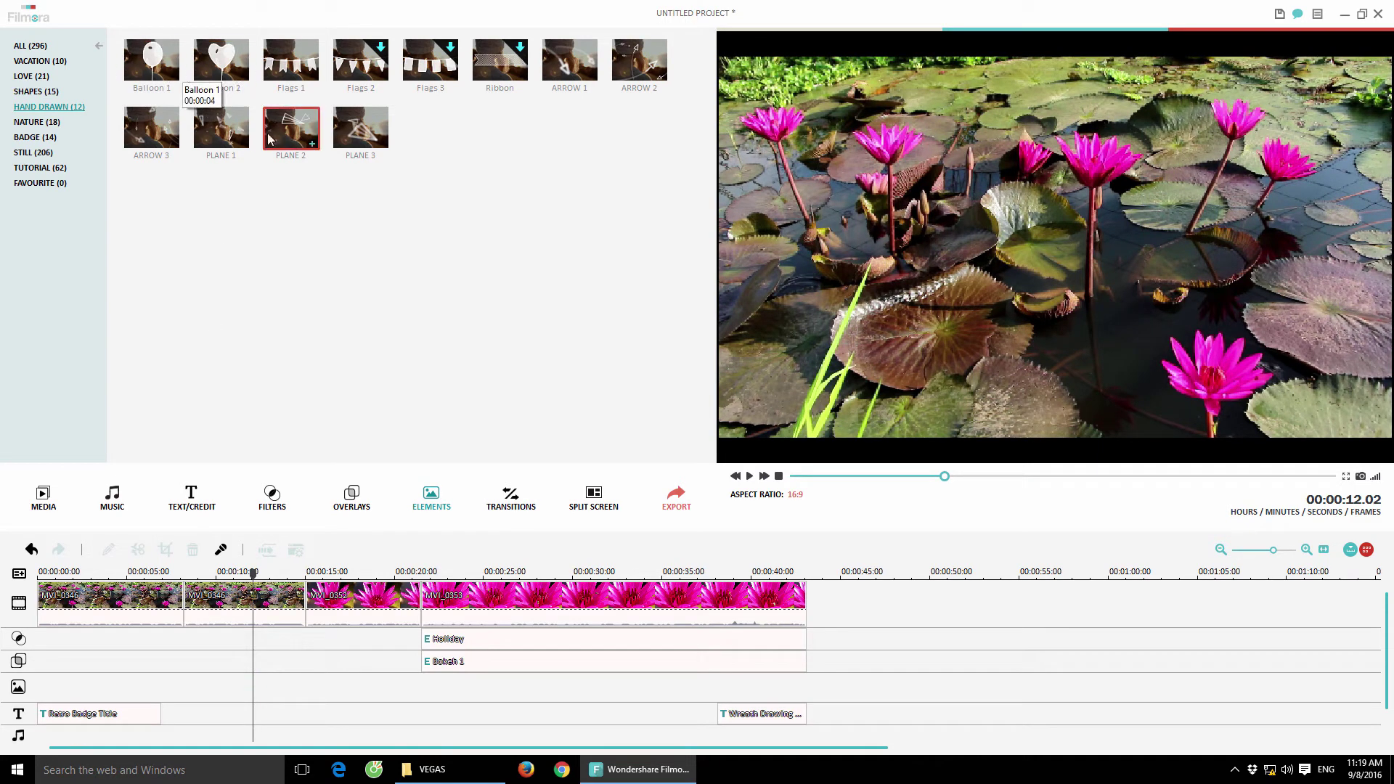
Look through the Vacation category and the full list of elements in the library.
click(30, 76)
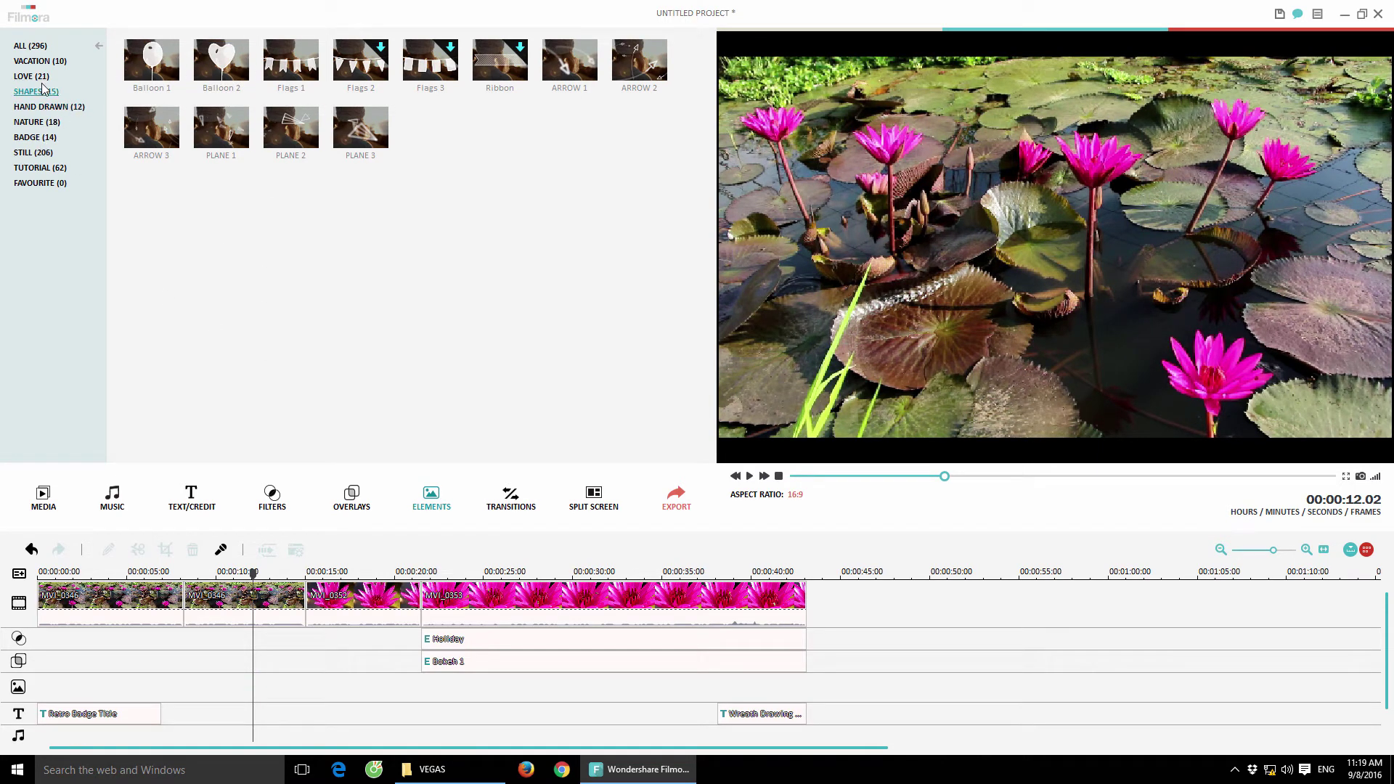
click(41, 62)
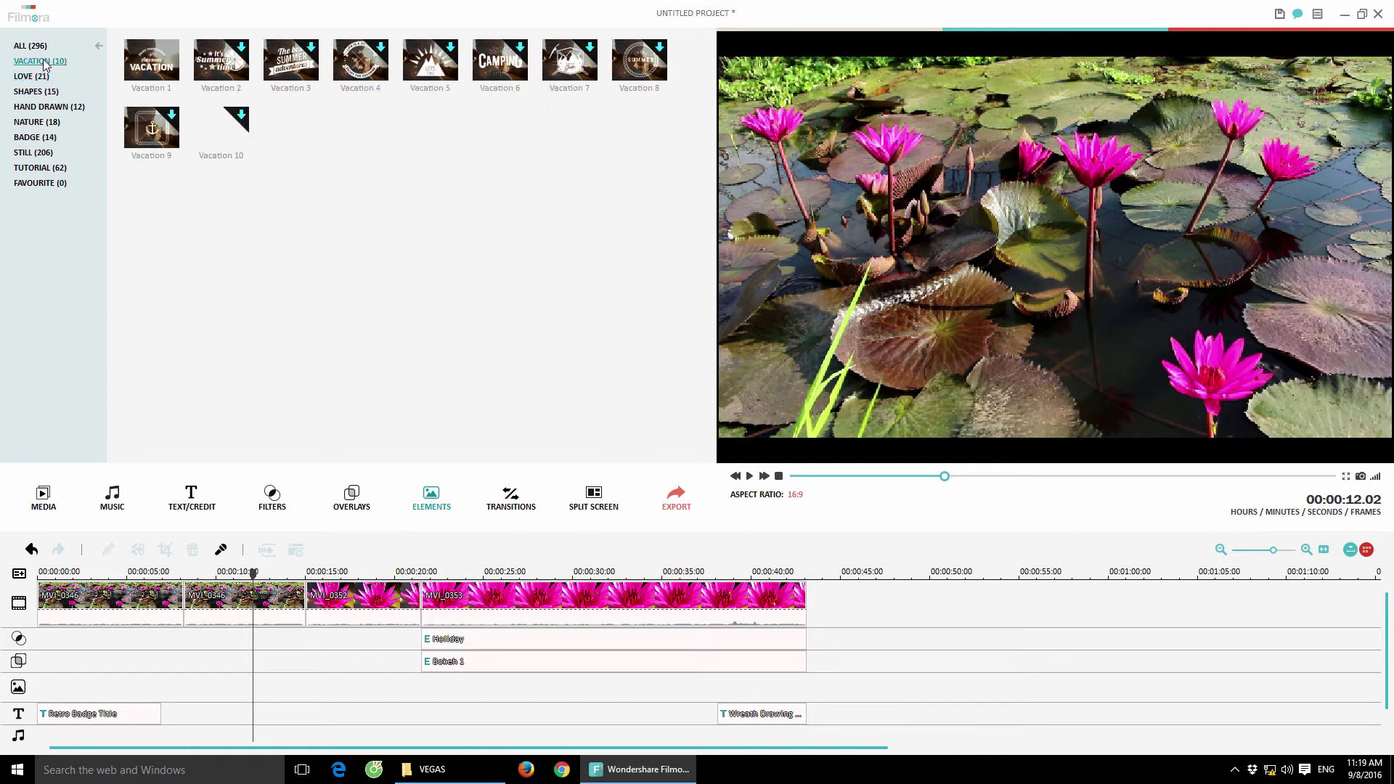
click(41, 49)
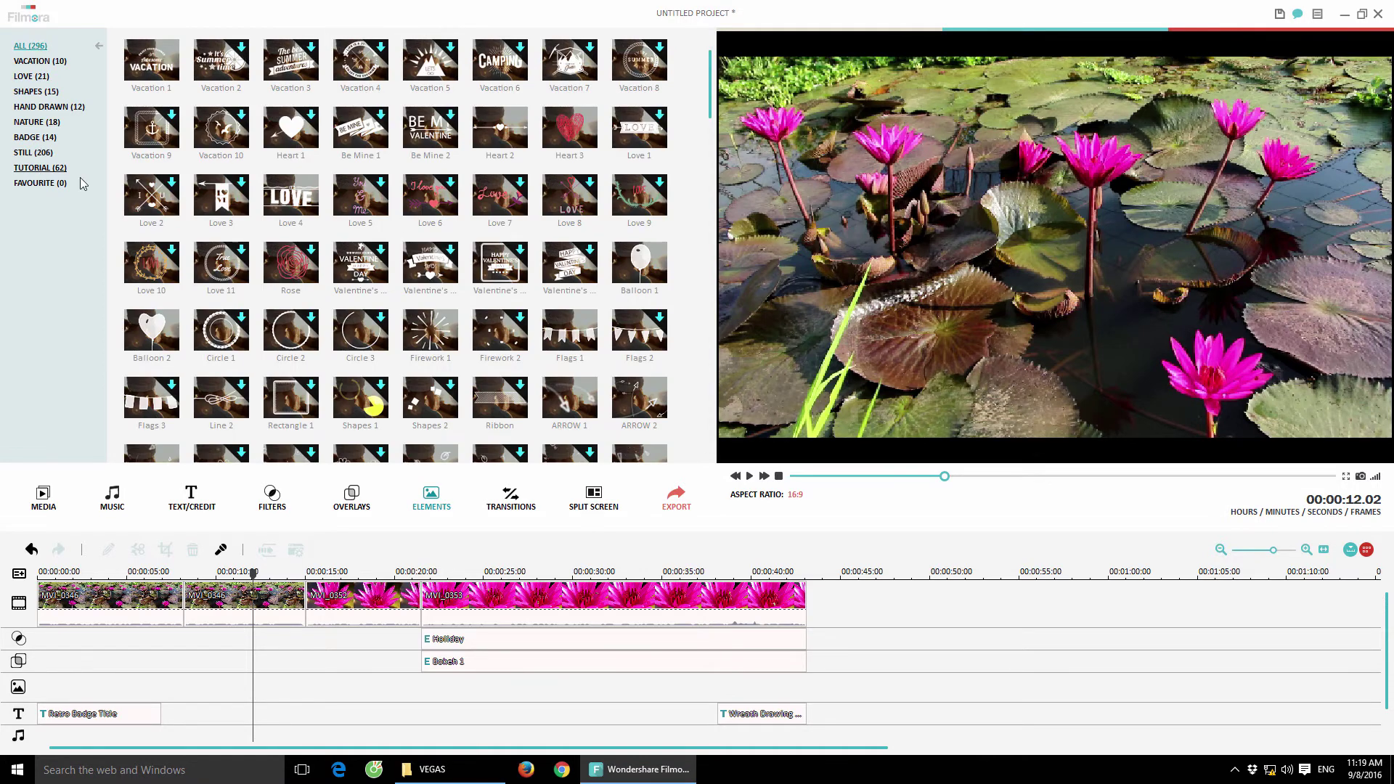
drag(711, 87, 716, 221)
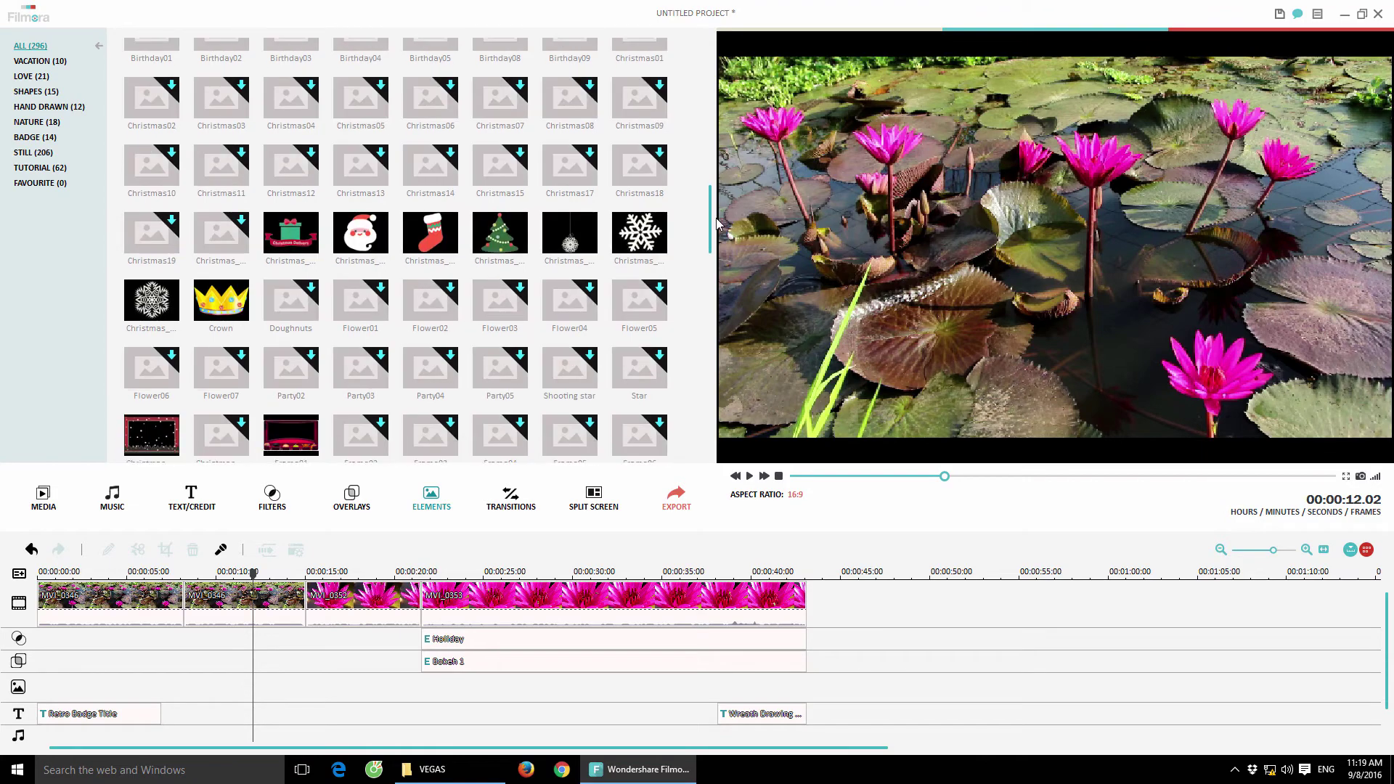
scroll(716, 221, down, 8)
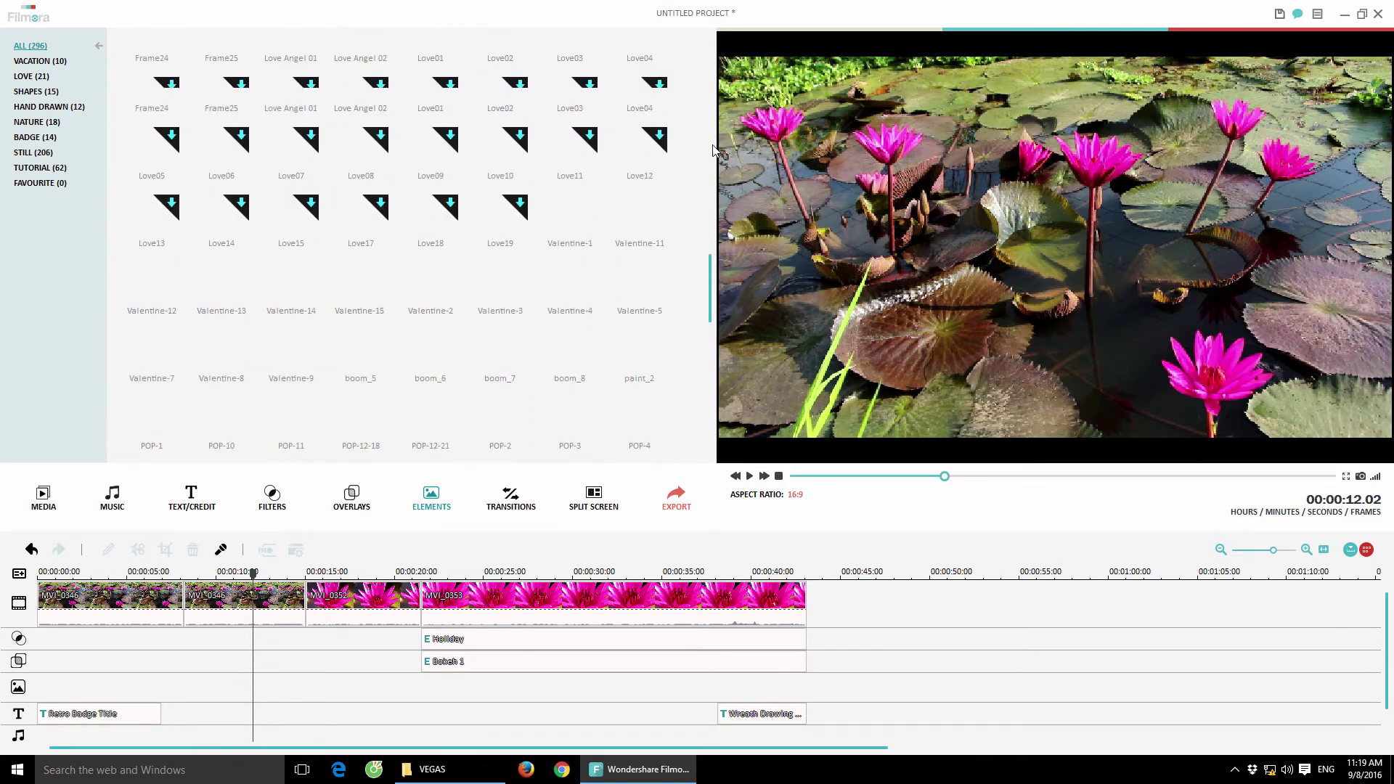
drag(713, 151, 722, 59)
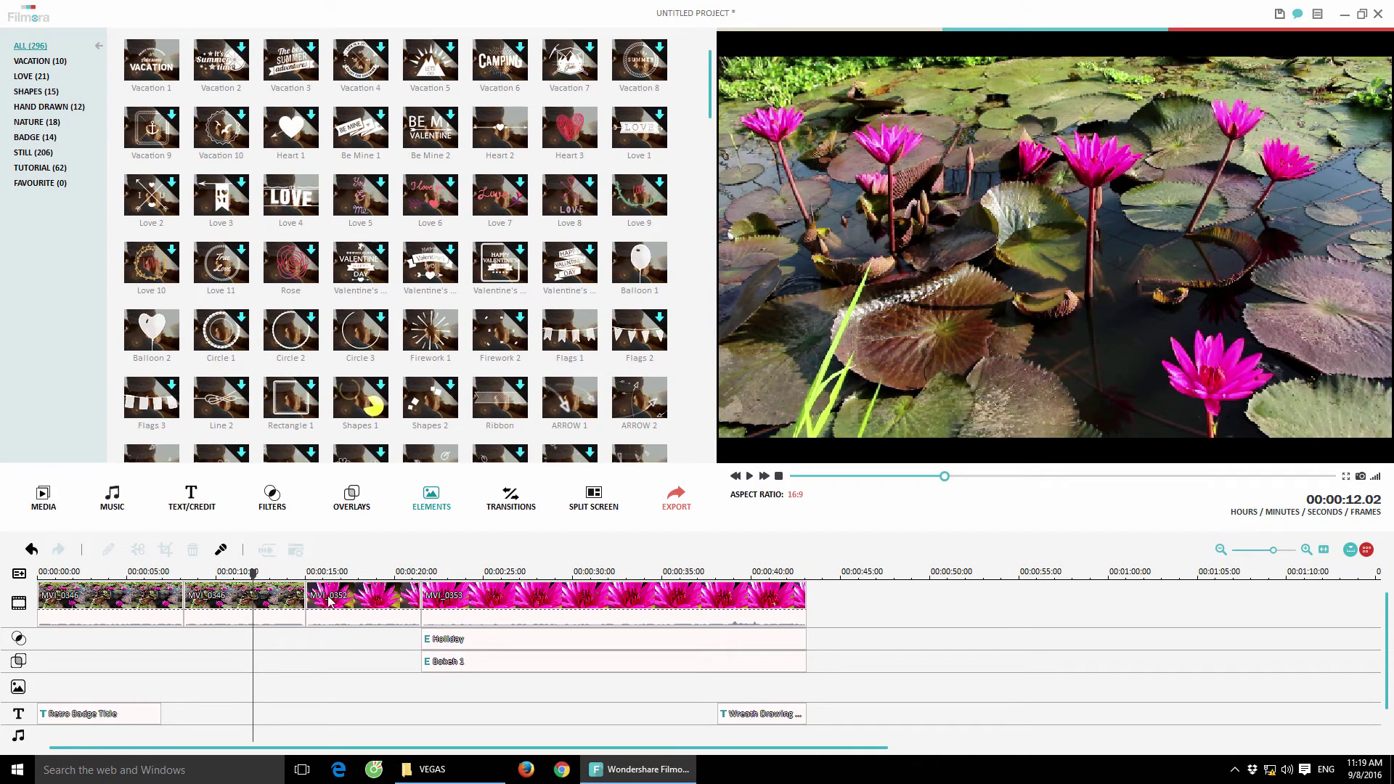
Add the Bar transition between the second clip and the MVI_0352 clip and play it back.
click(510, 514)
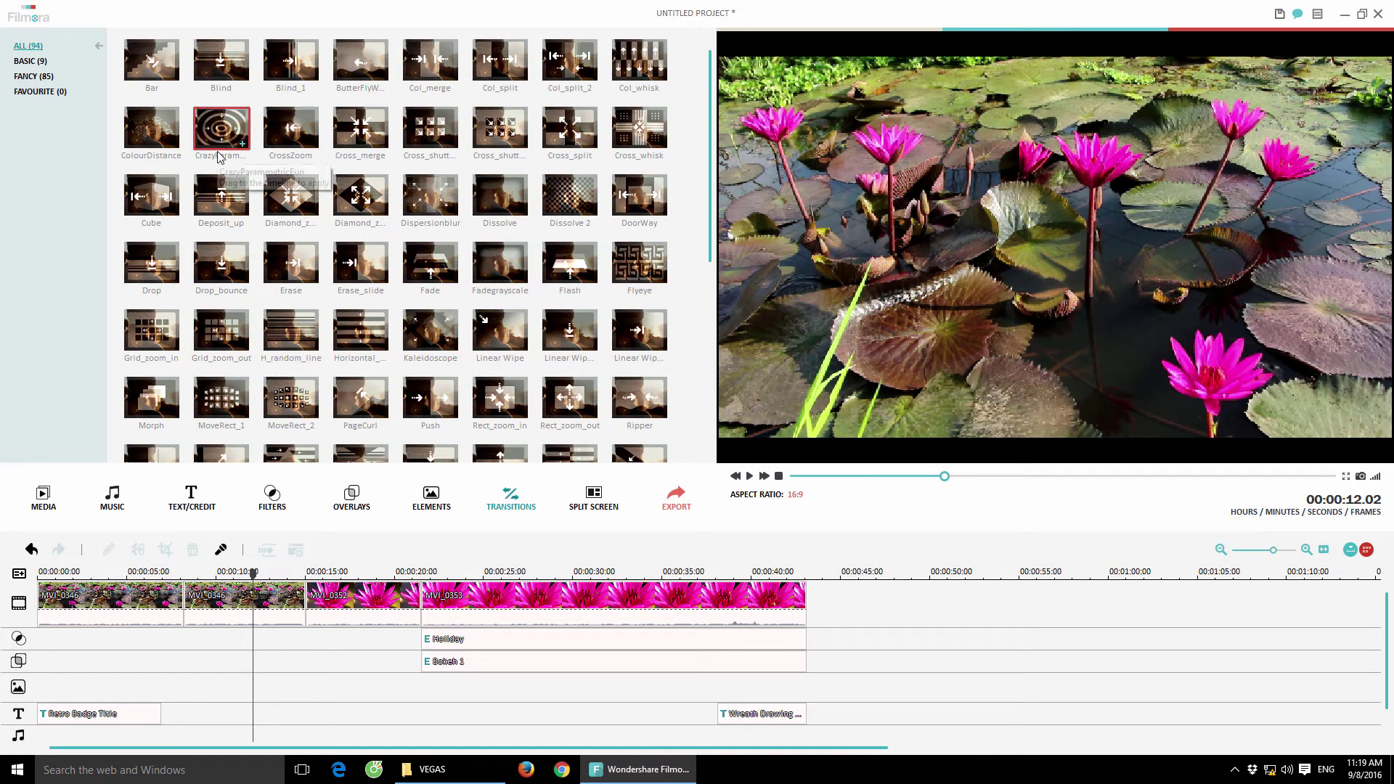
mouse_move(148, 63)
mouse_down()
mouse_move(266, 334)
mouse_move(302, 604)
mouse_up()
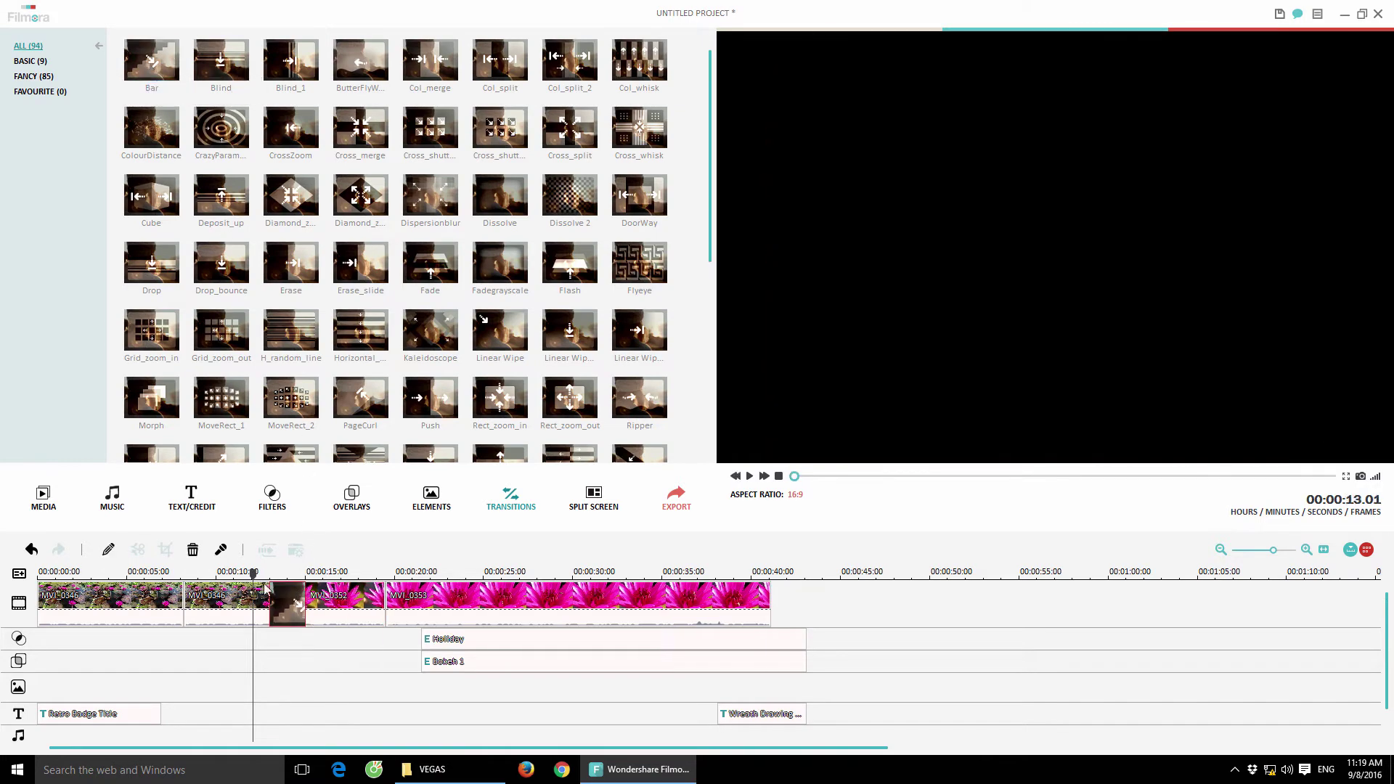
mouse_move(257, 579)
mouse_down()
mouse_move(286, 579)
mouse_move(269, 579)
mouse_up()
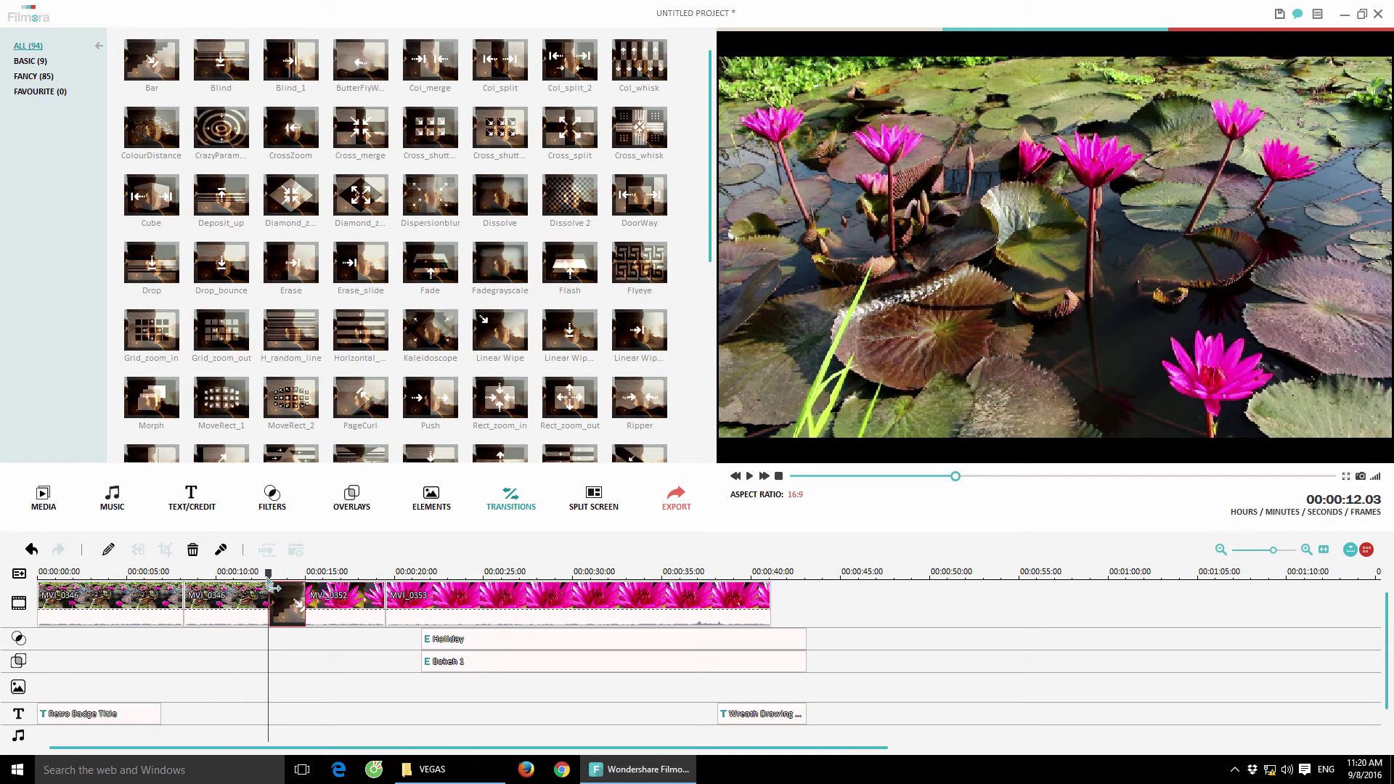
key(space)
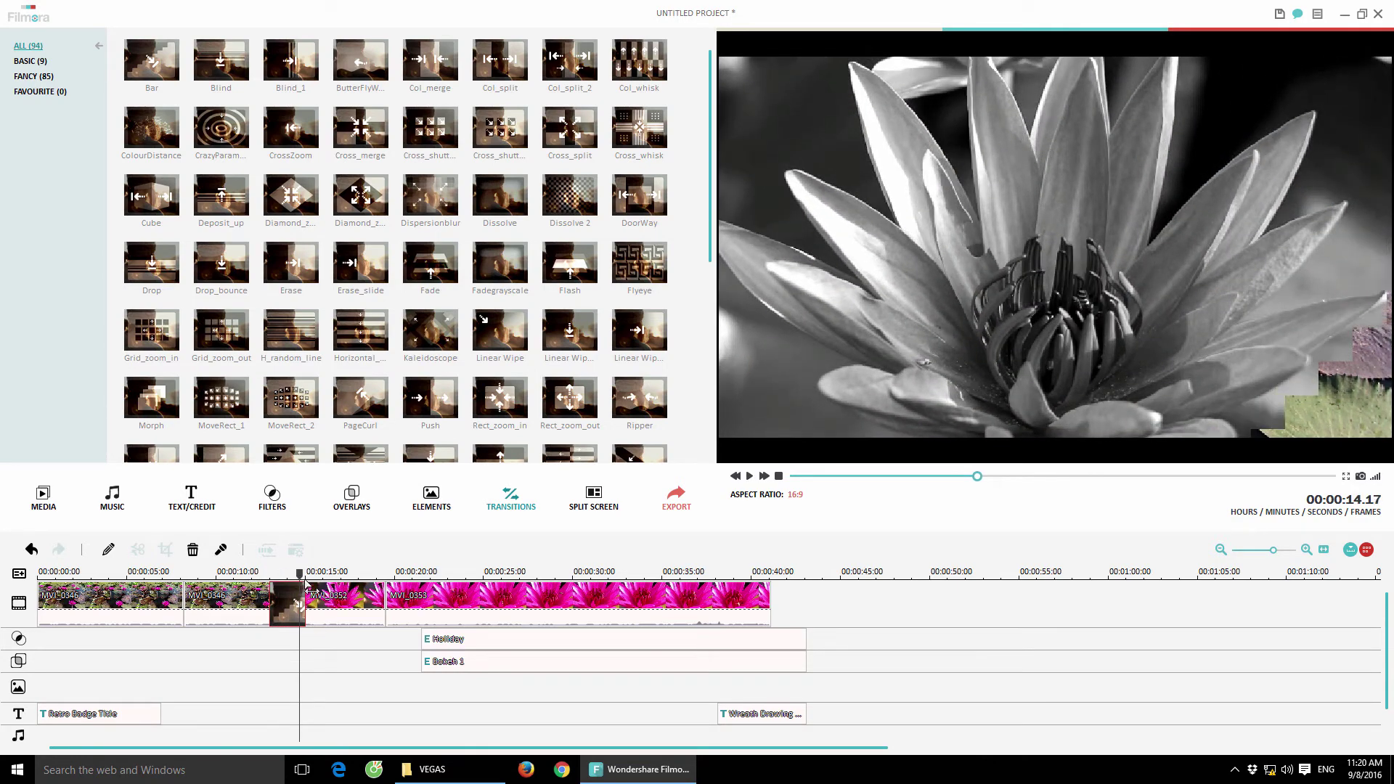
key(space)
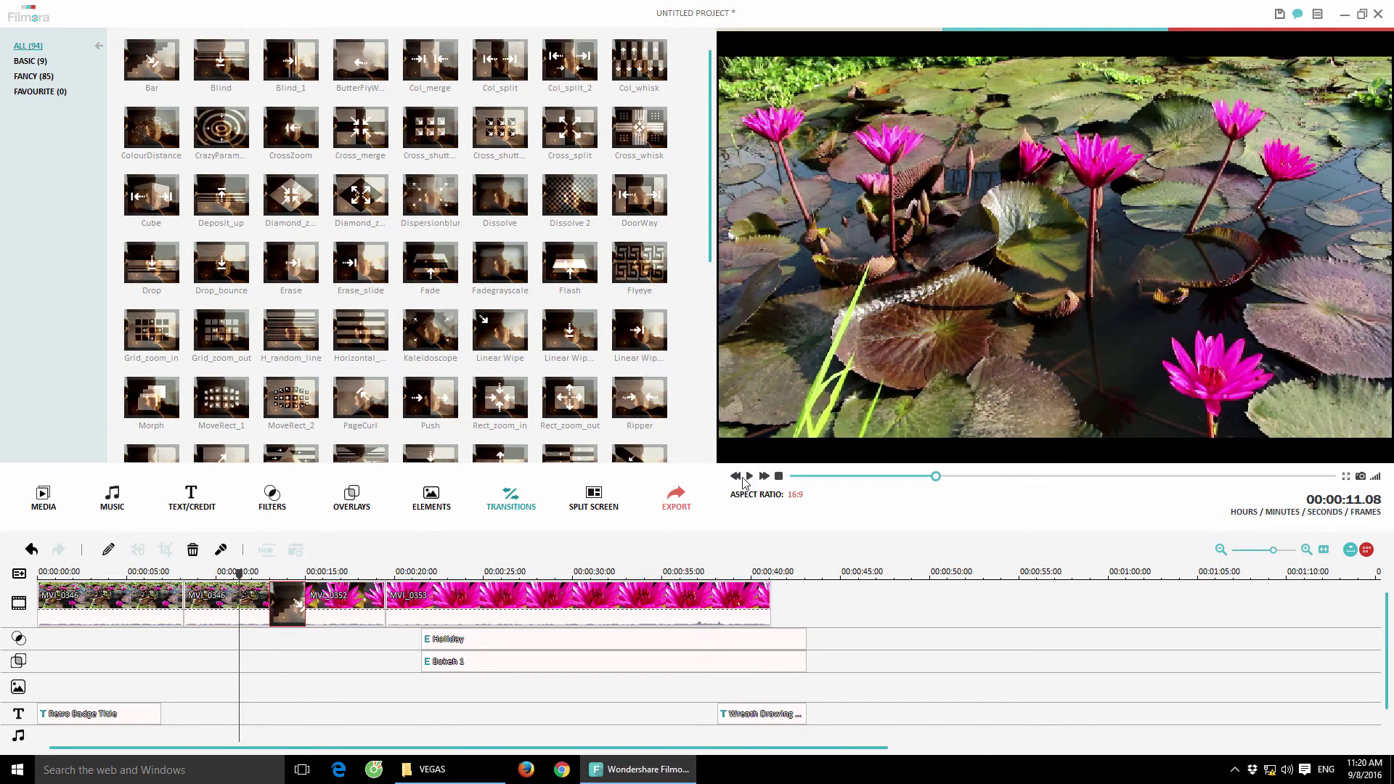
key(space)
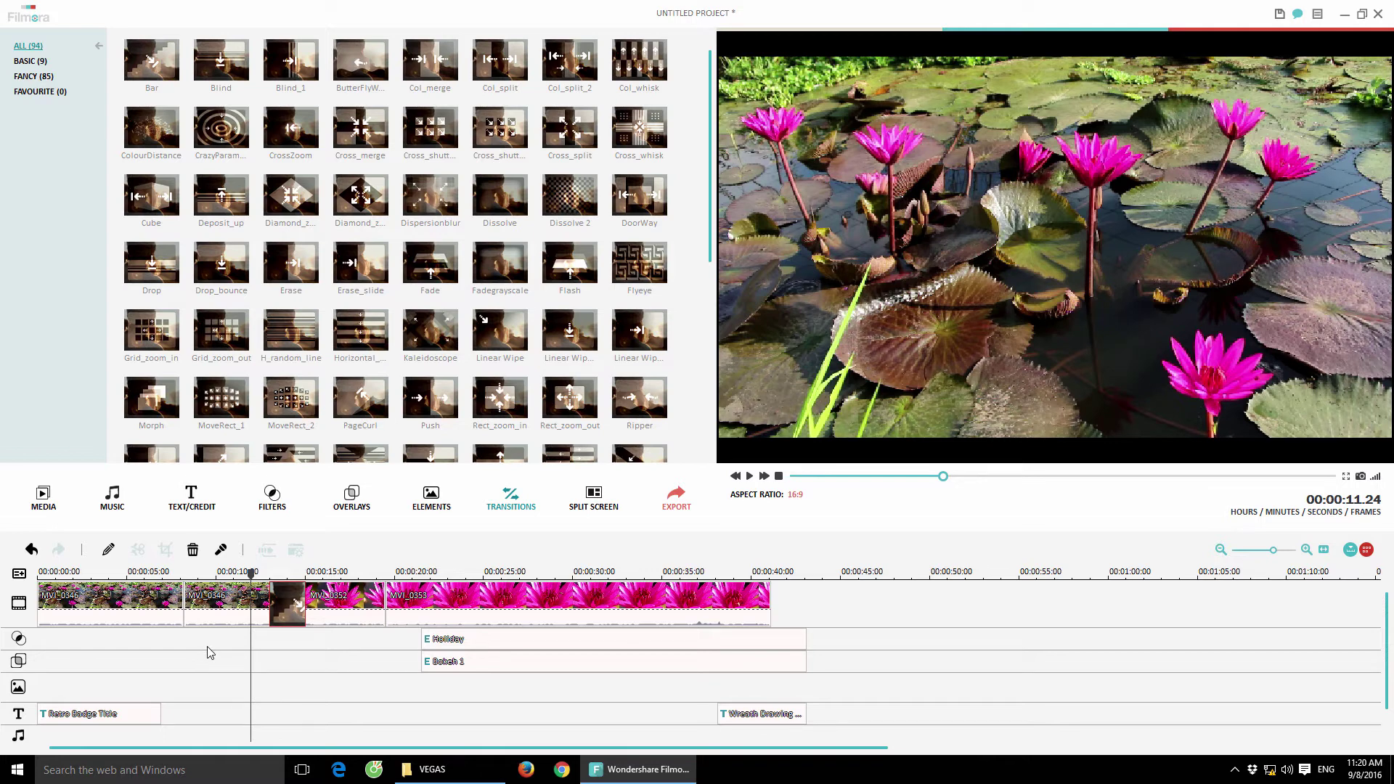
key(space)
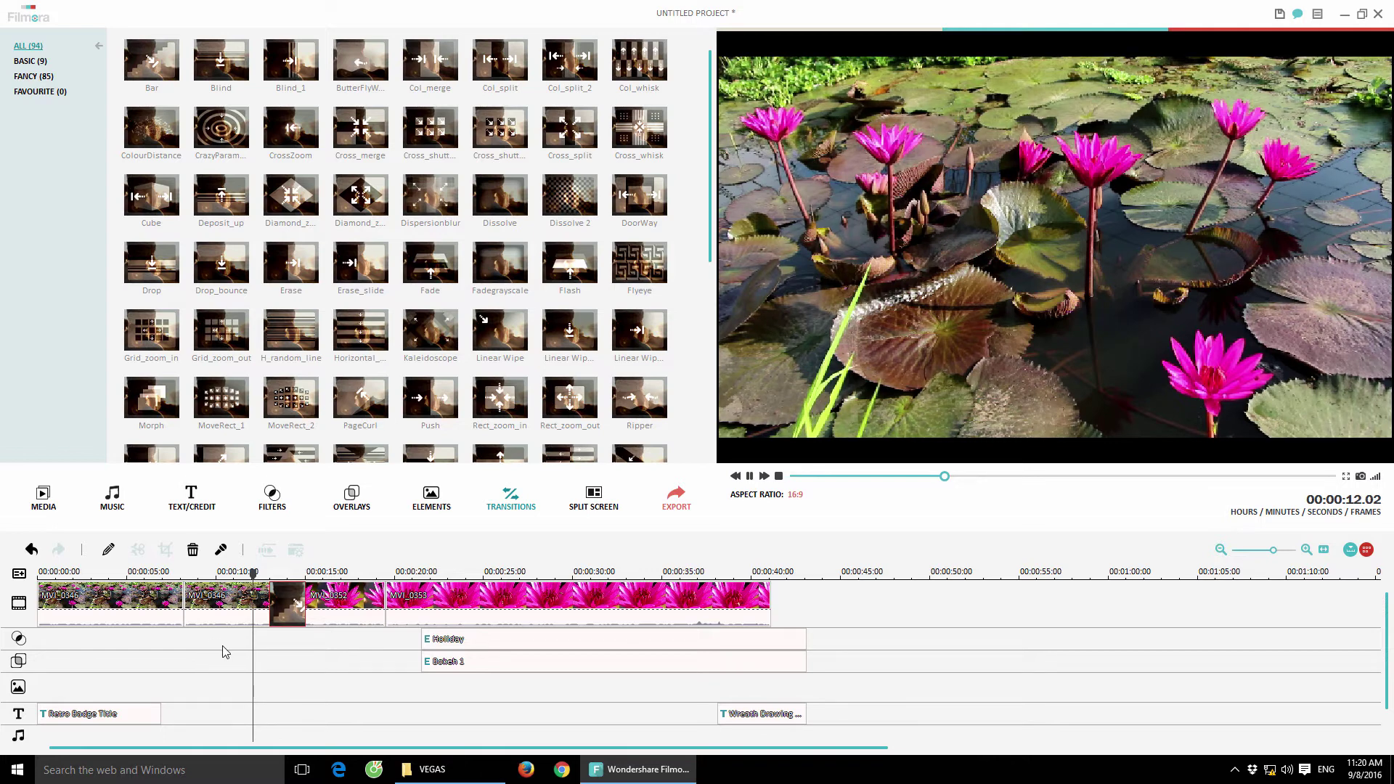
key(space)
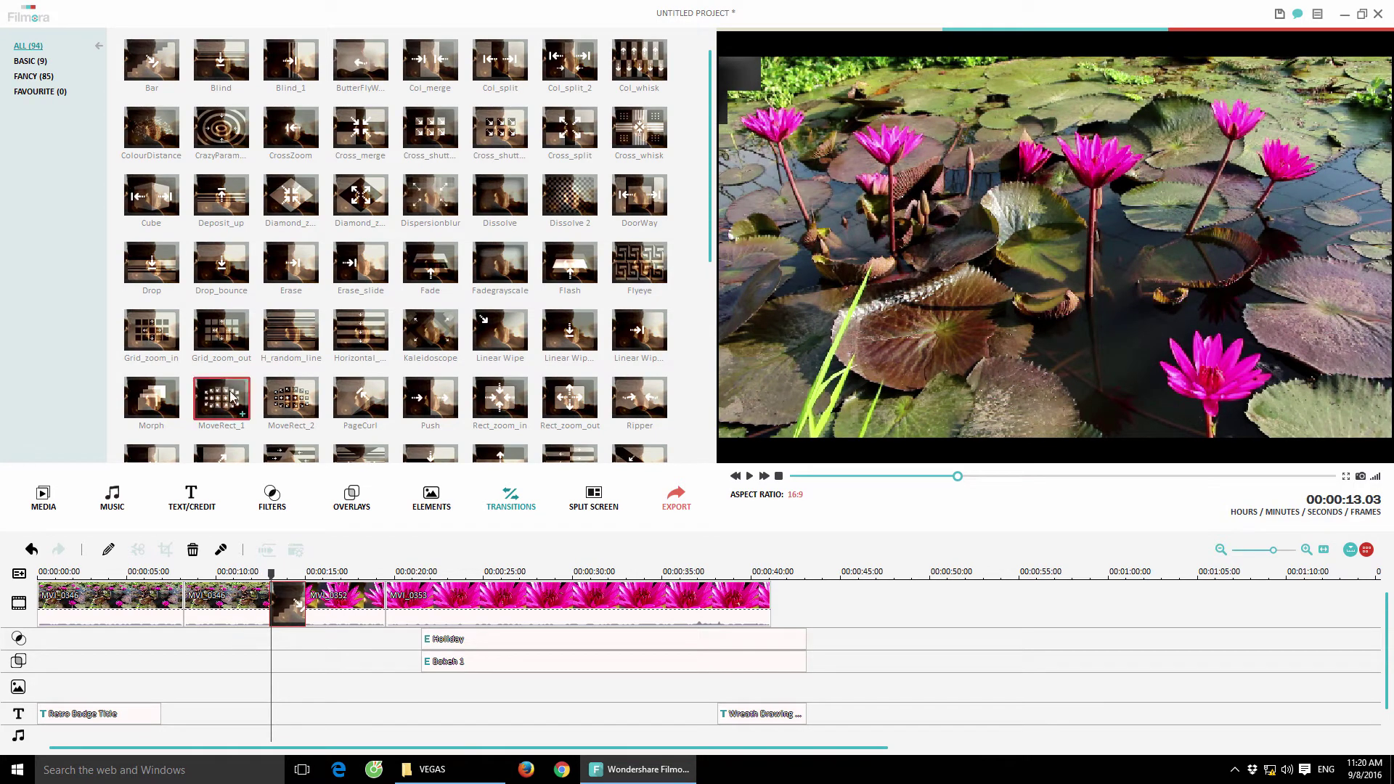
drag(274, 579, 288, 578)
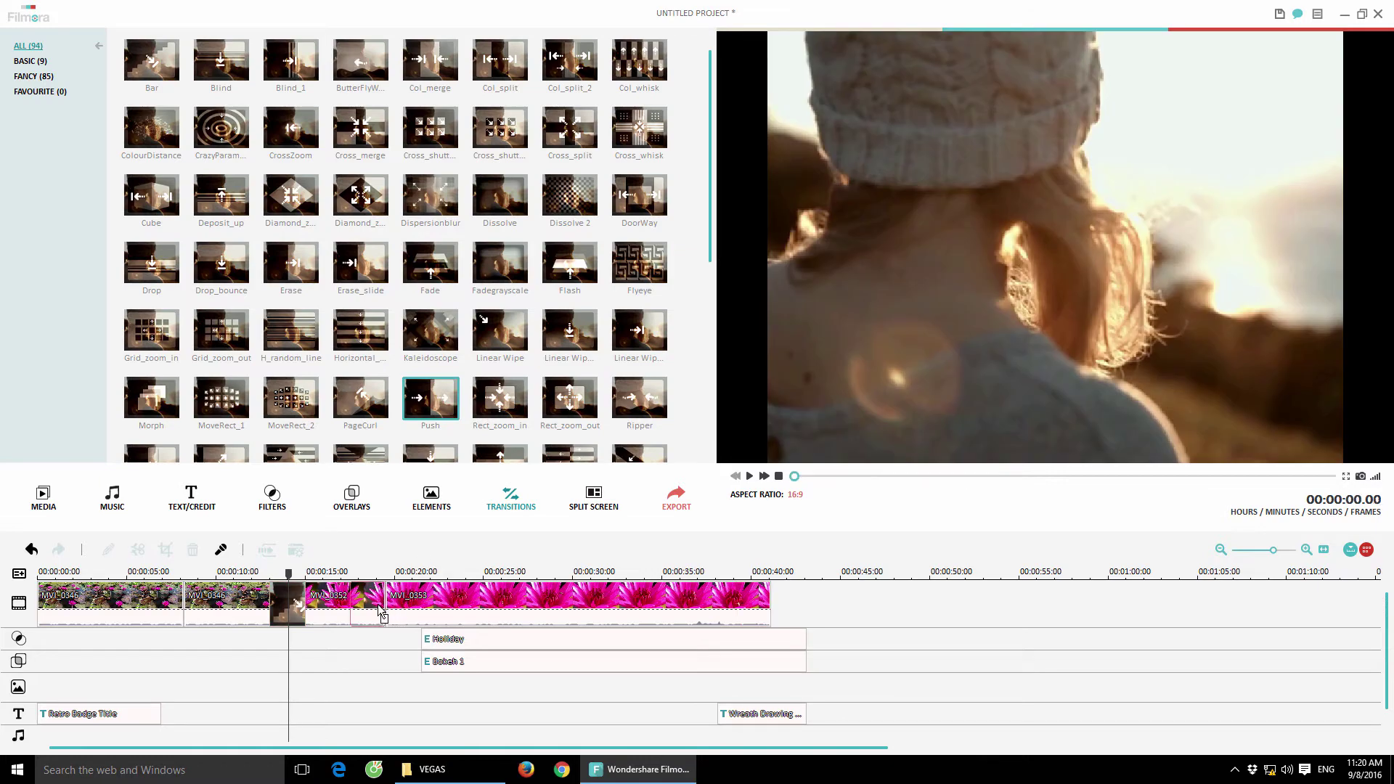
Add the Push transition between the last two clips and the Rotating Re... transition between the first two clips, reviewing the result.
drag(387, 592, 387, 594)
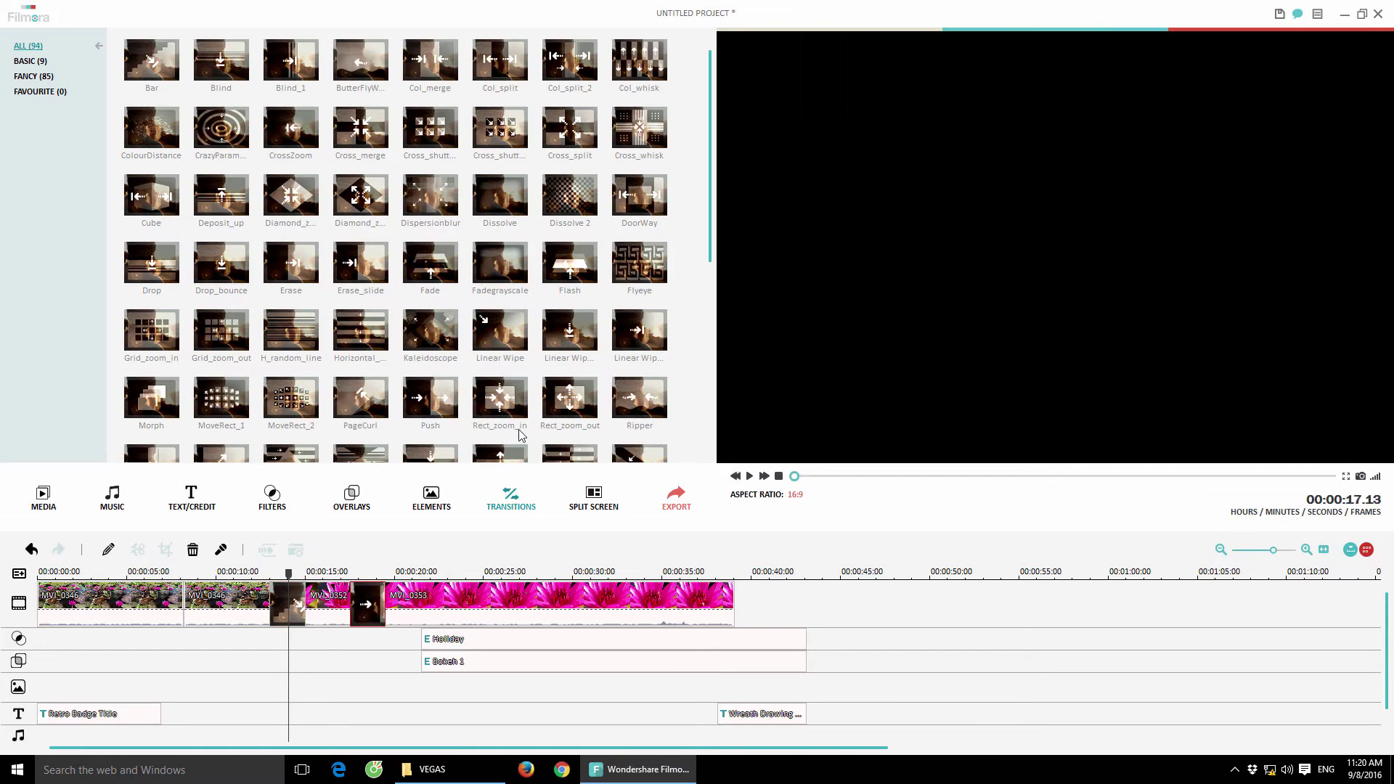
drag(711, 217, 579, 363)
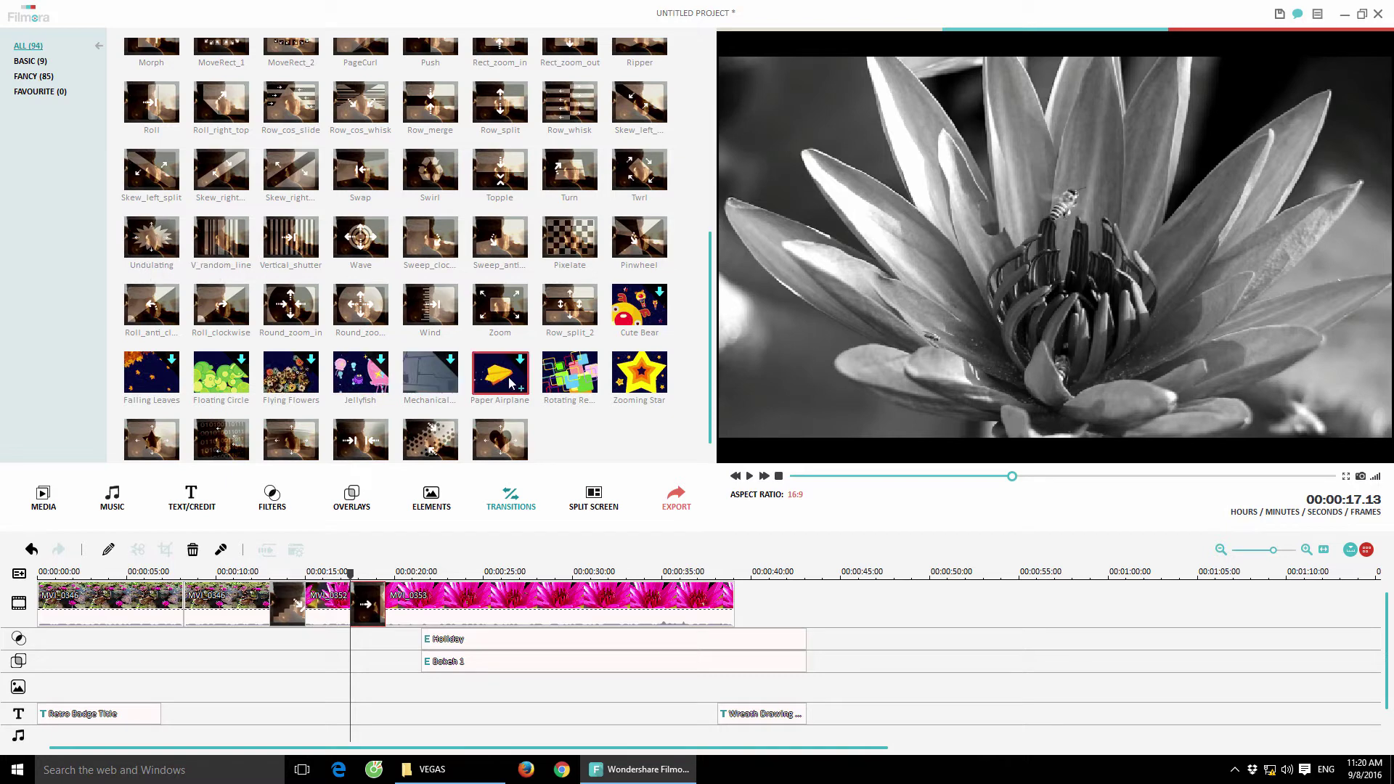
drag(569, 373, 146, 581)
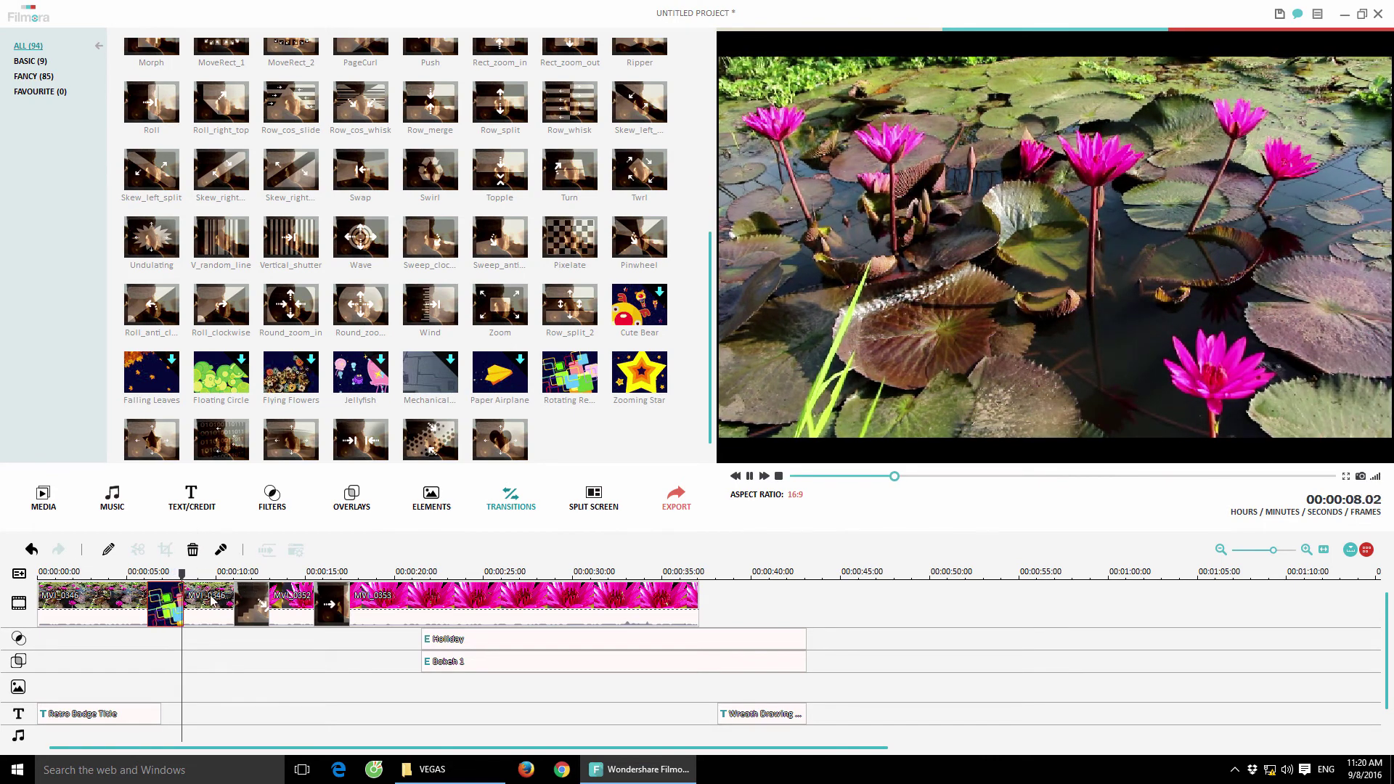
drag(188, 575, 524, 597)
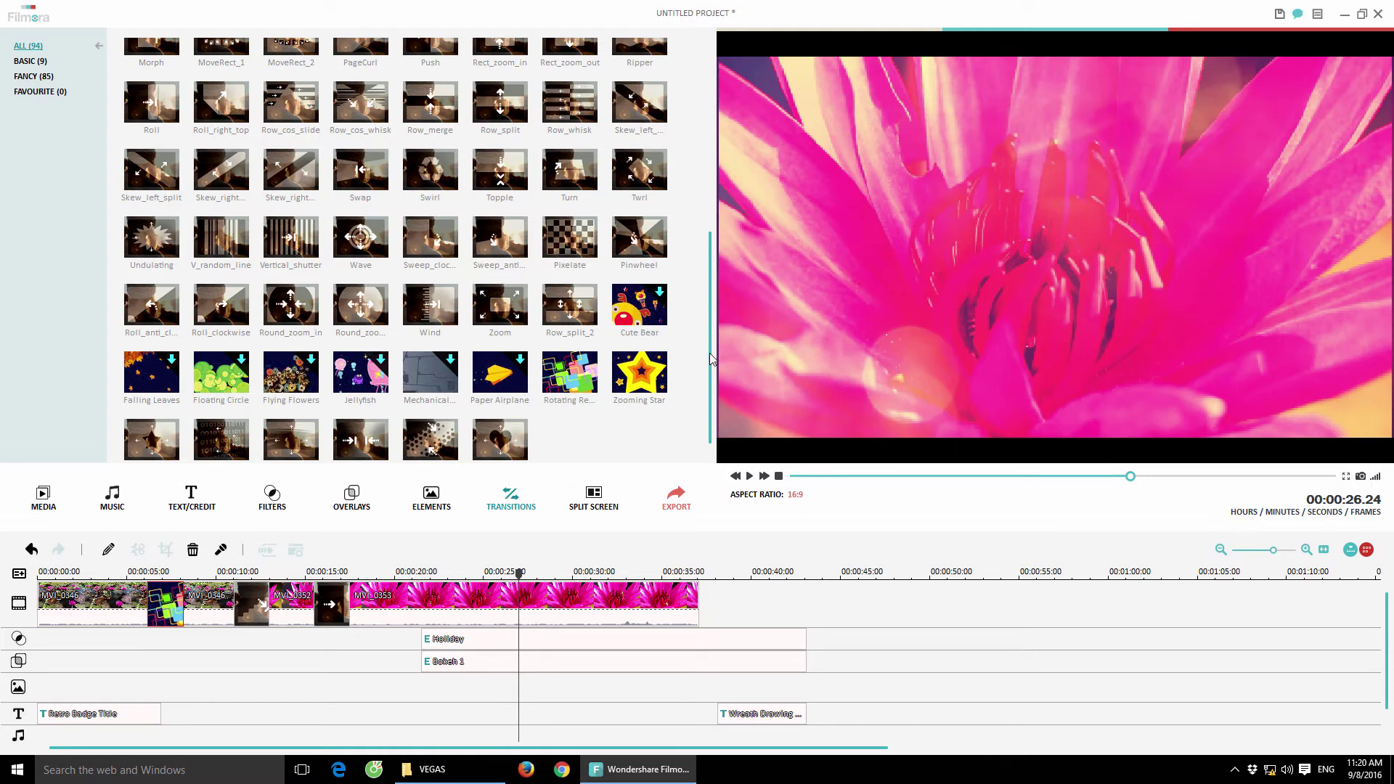
drag(711, 360, 715, 183)
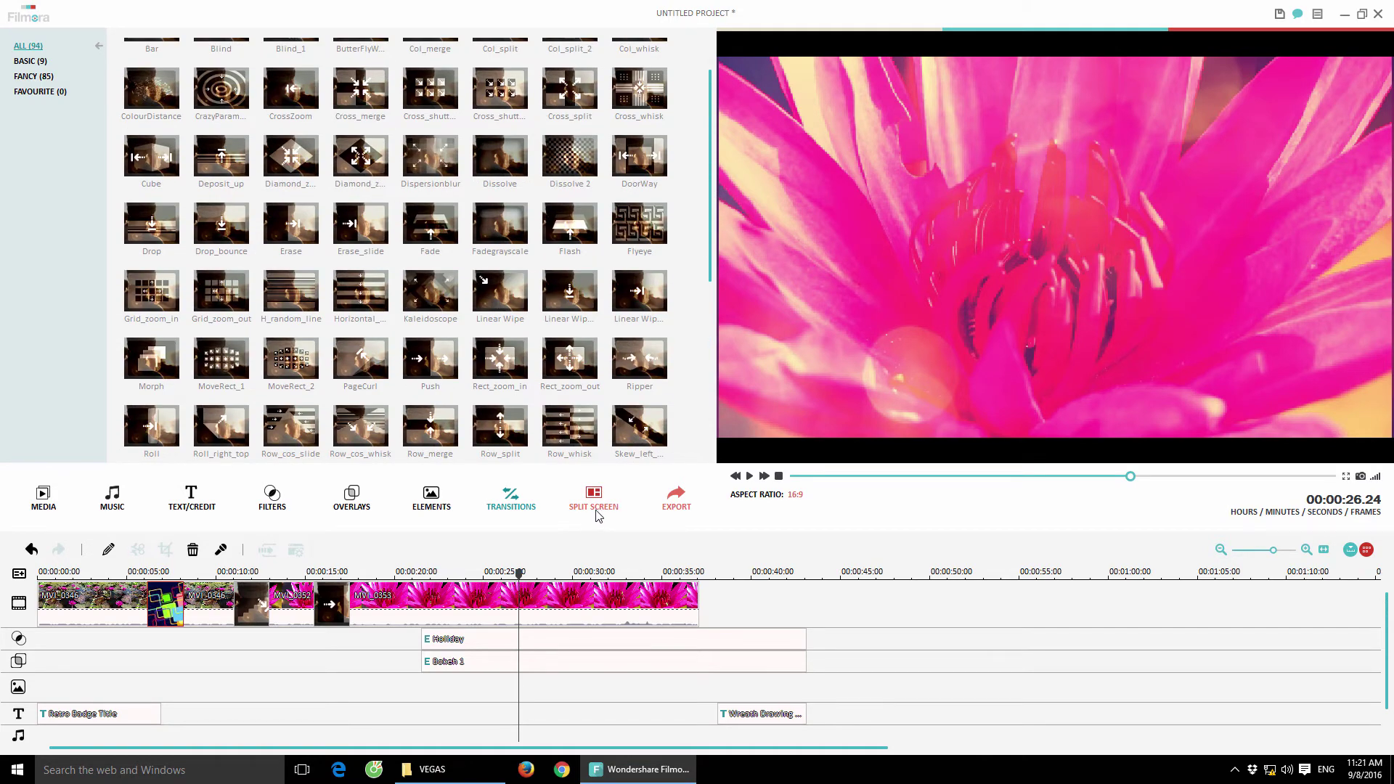
Place the 2 Screen A split screen after the last clip on the video track.
click(595, 501)
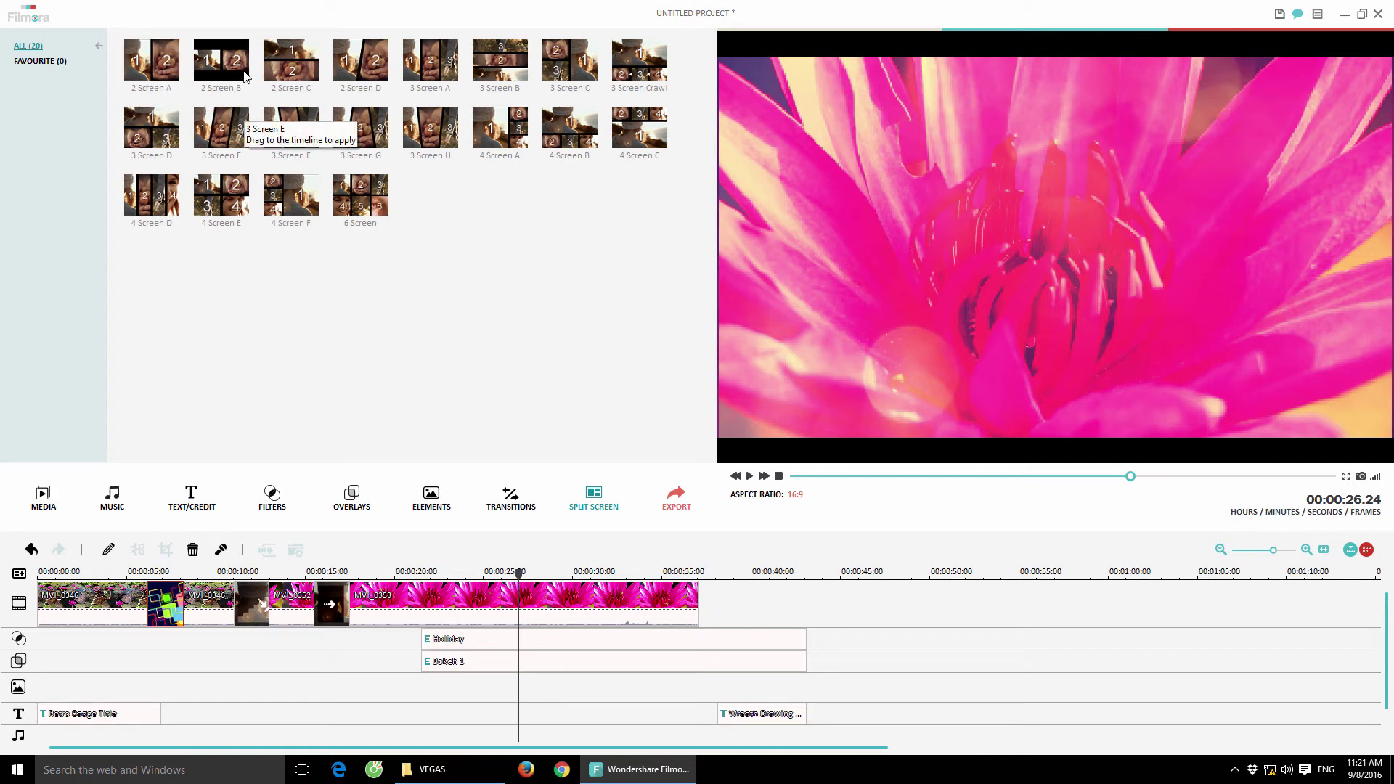
click(158, 78)
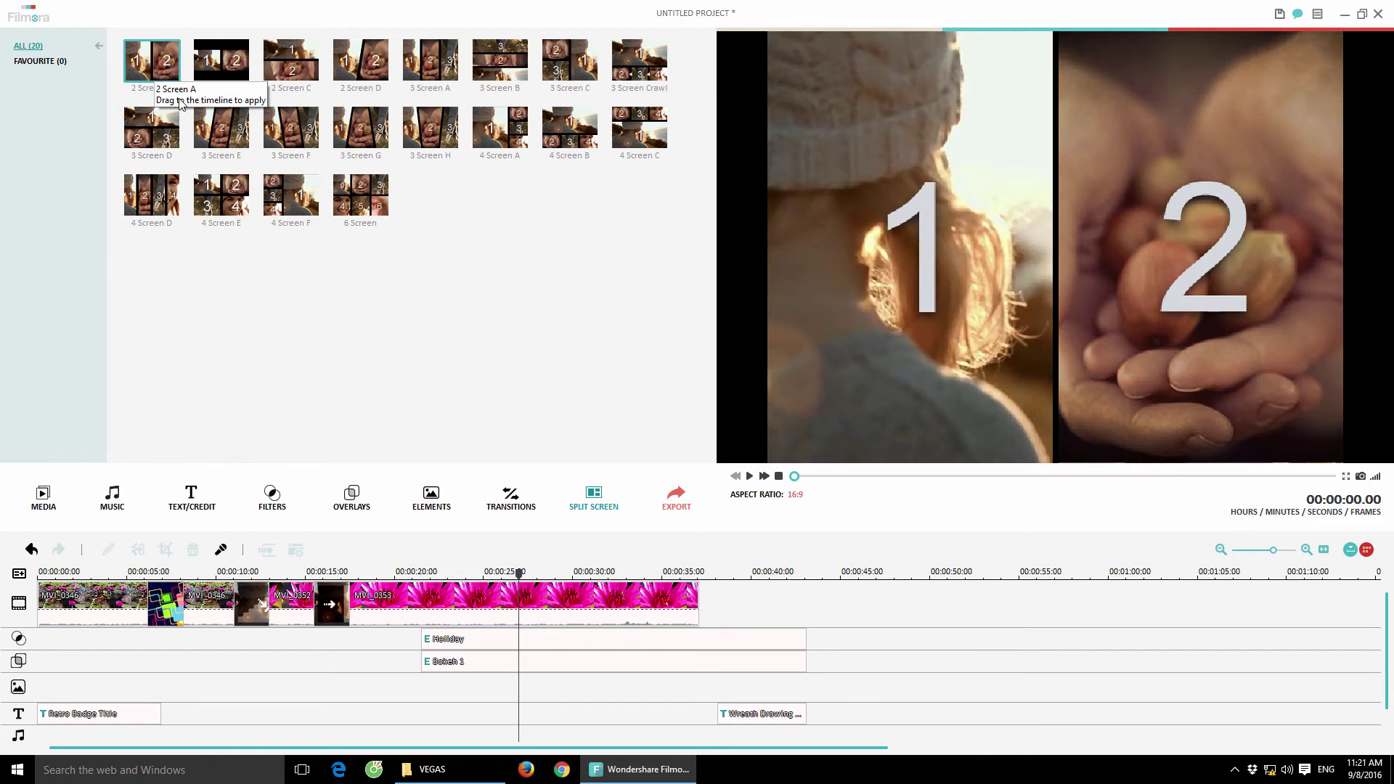
drag(153, 73, 720, 607)
Fill the split screen's zone 1 with MVI_0346 and zone 2 with MVI_0353, and play it back.
double_click(782, 599)
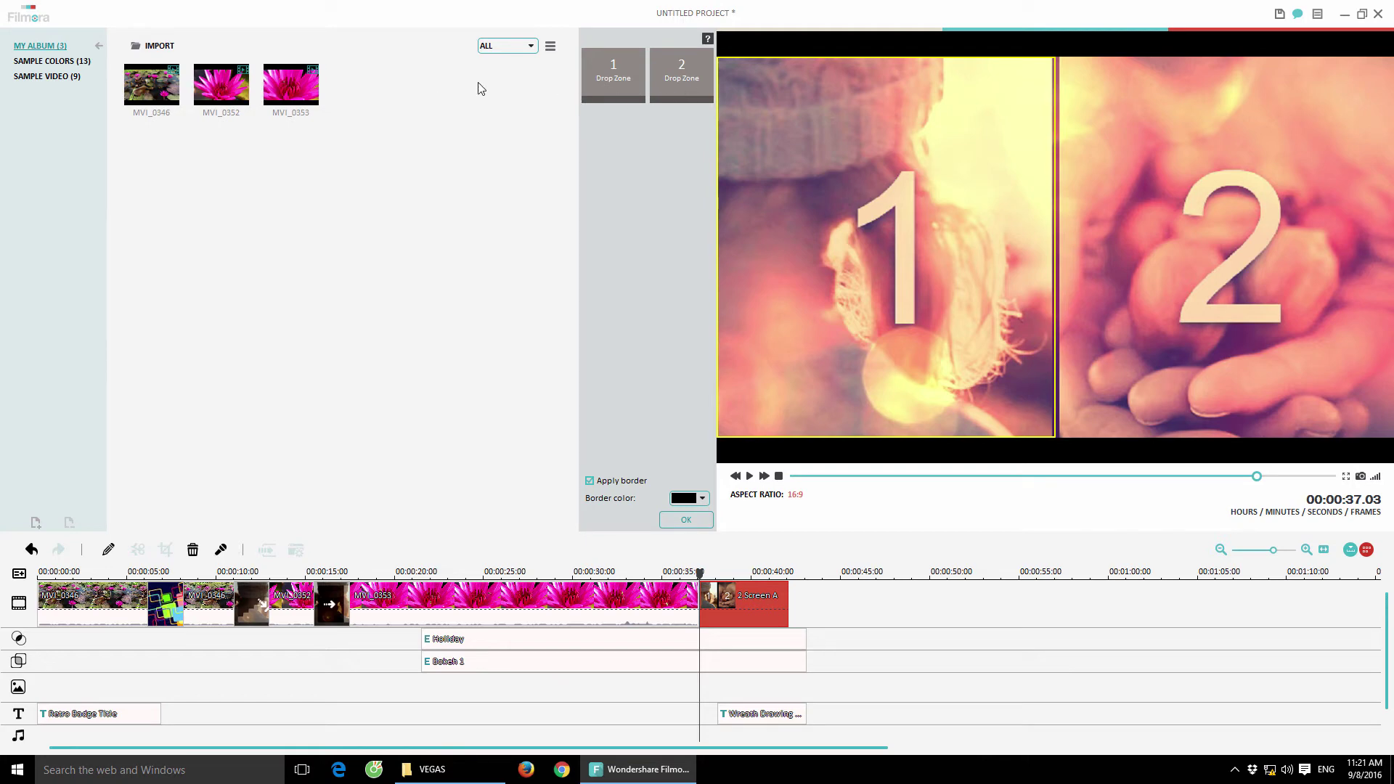
drag(153, 88, 603, 73)
drag(290, 86, 681, 97)
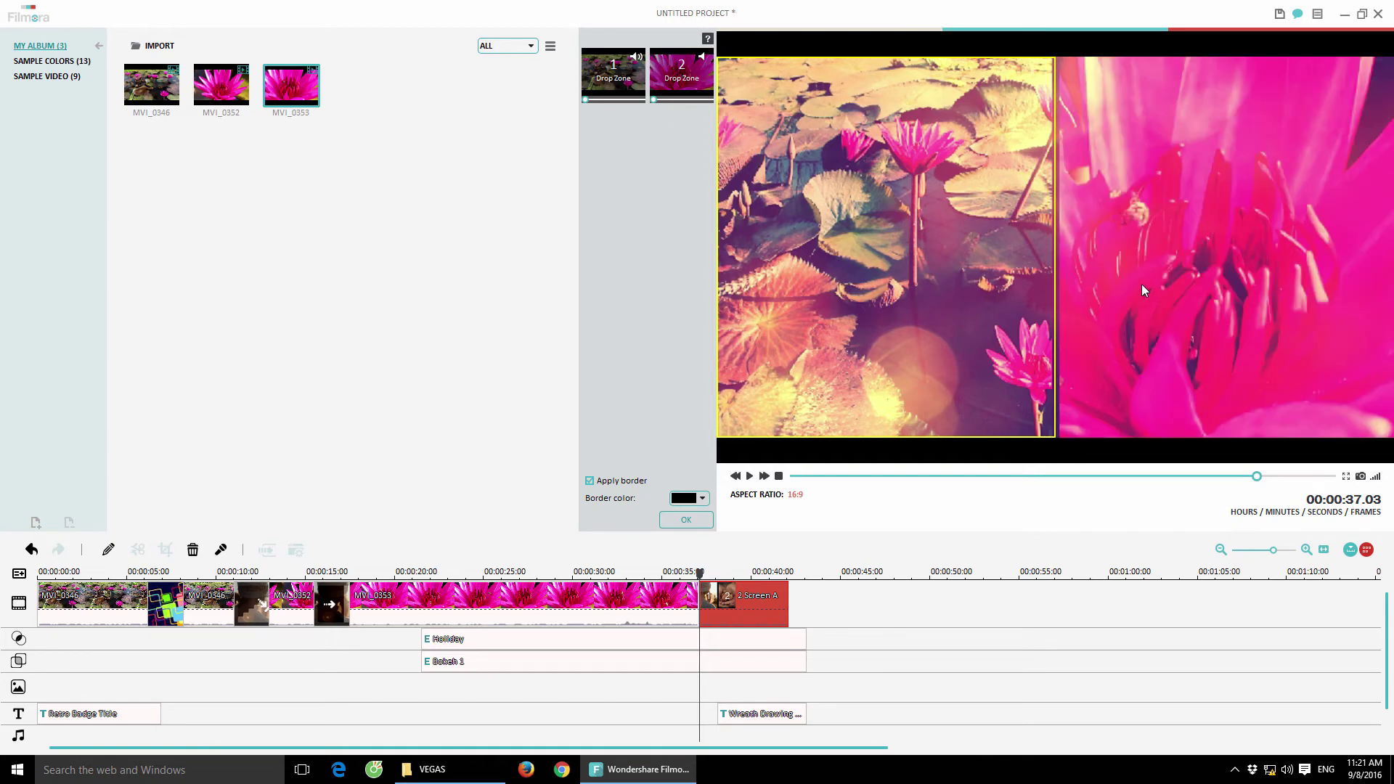
key(space)
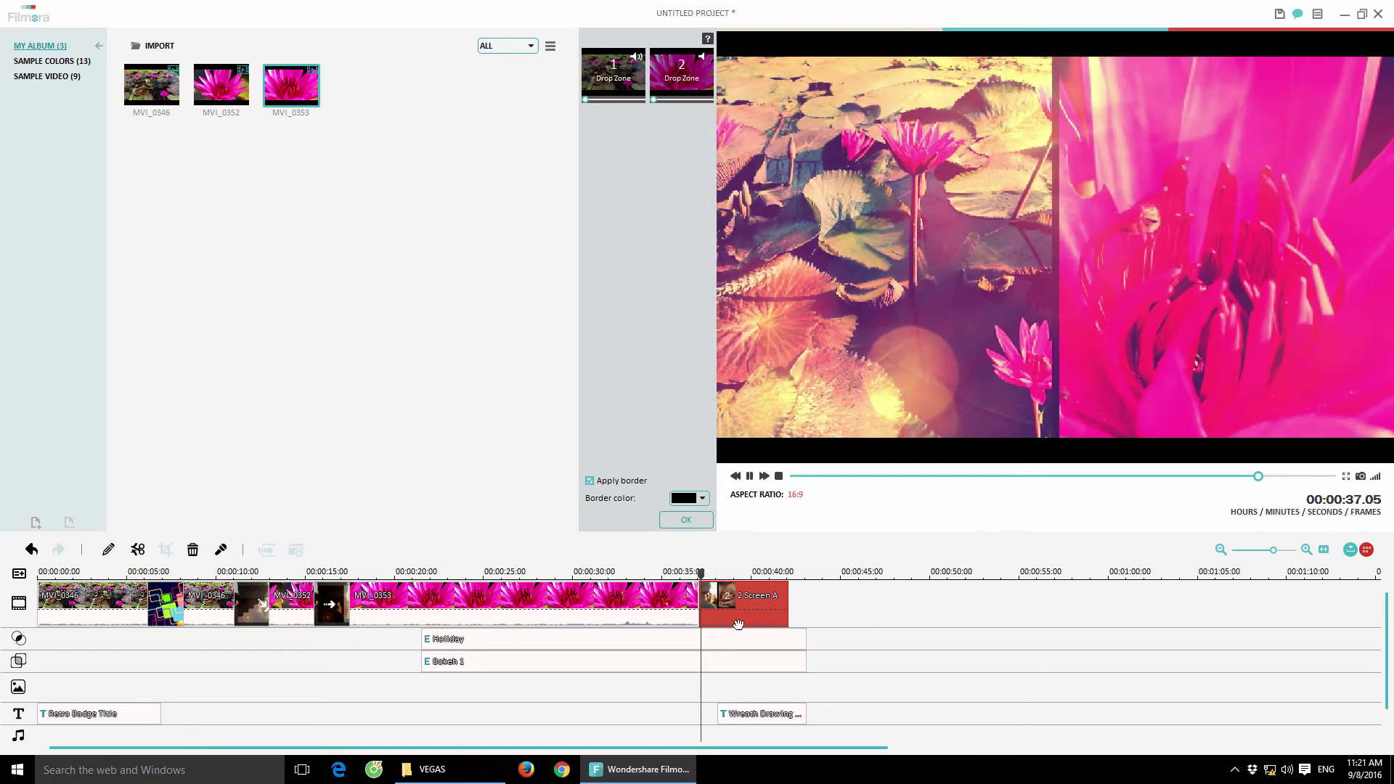
Shorten the Holliday filter and the Bokeh 1 overlay to end where the split screen starts, and play the split screen.
click(802, 646)
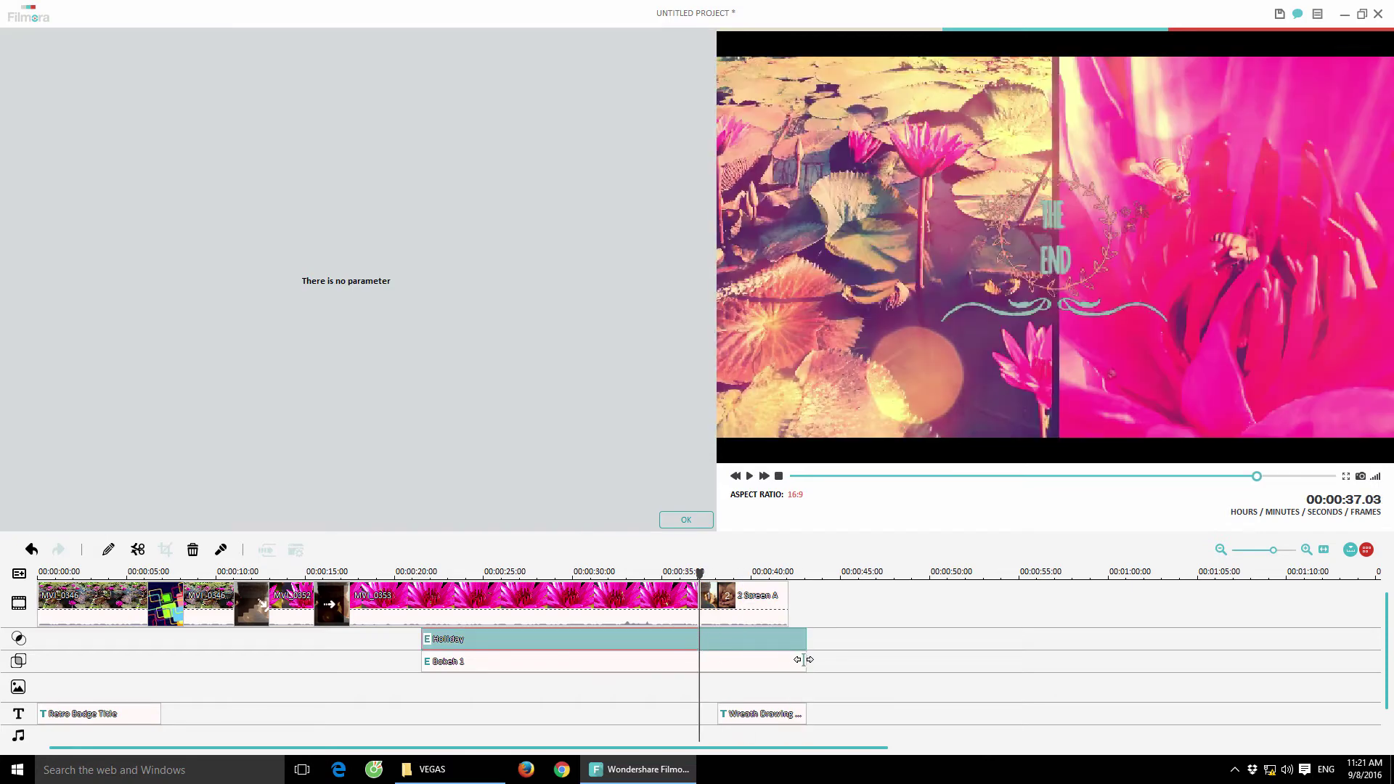
key(ctrl+z)
click(804, 661)
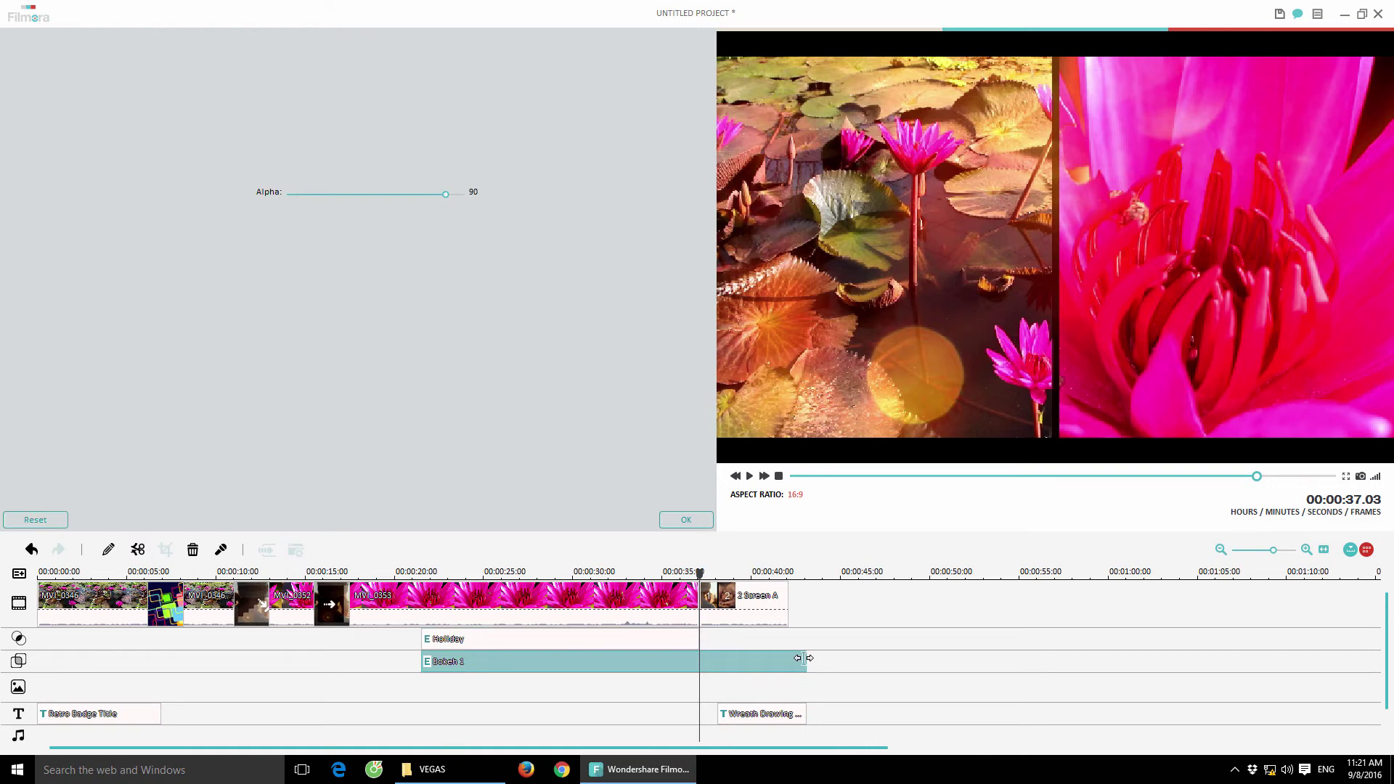
key(ctrl+z)
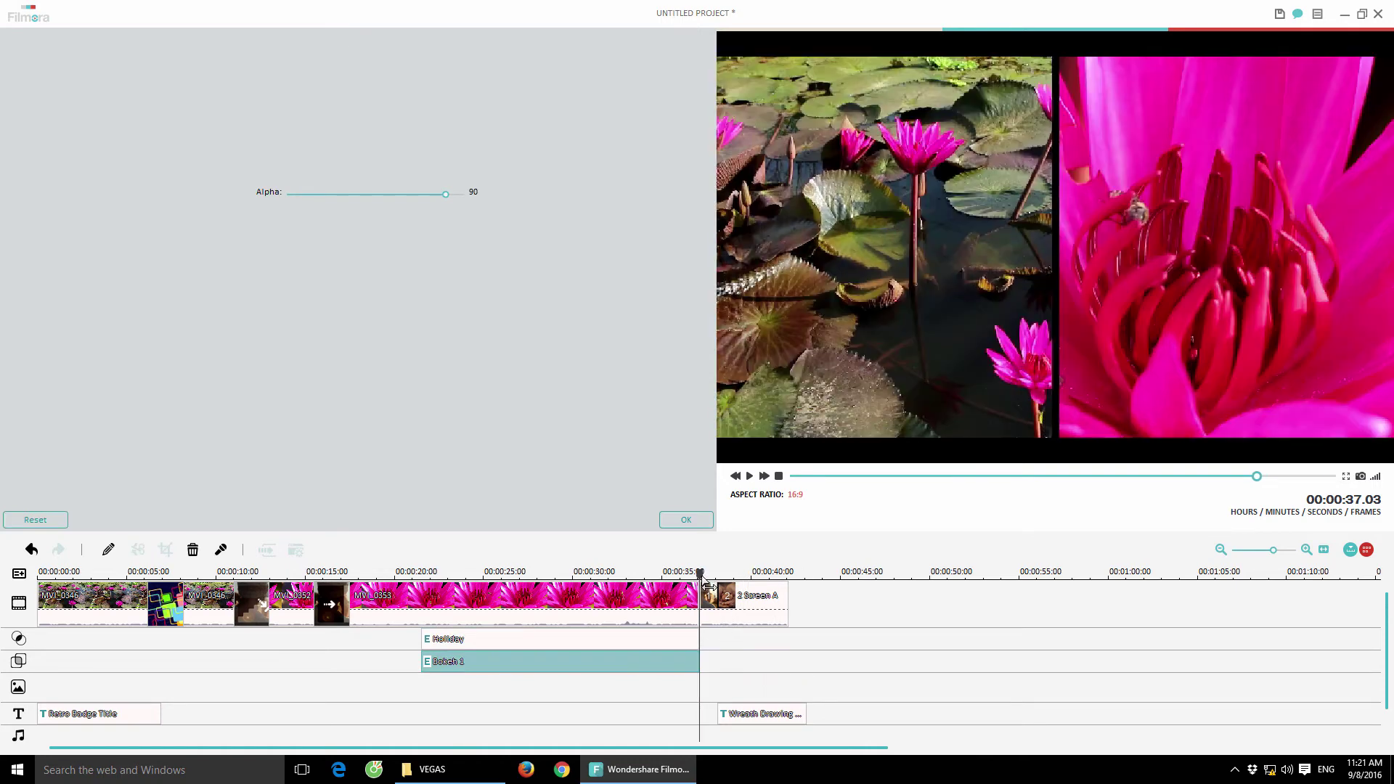
click(712, 581)
key(space)
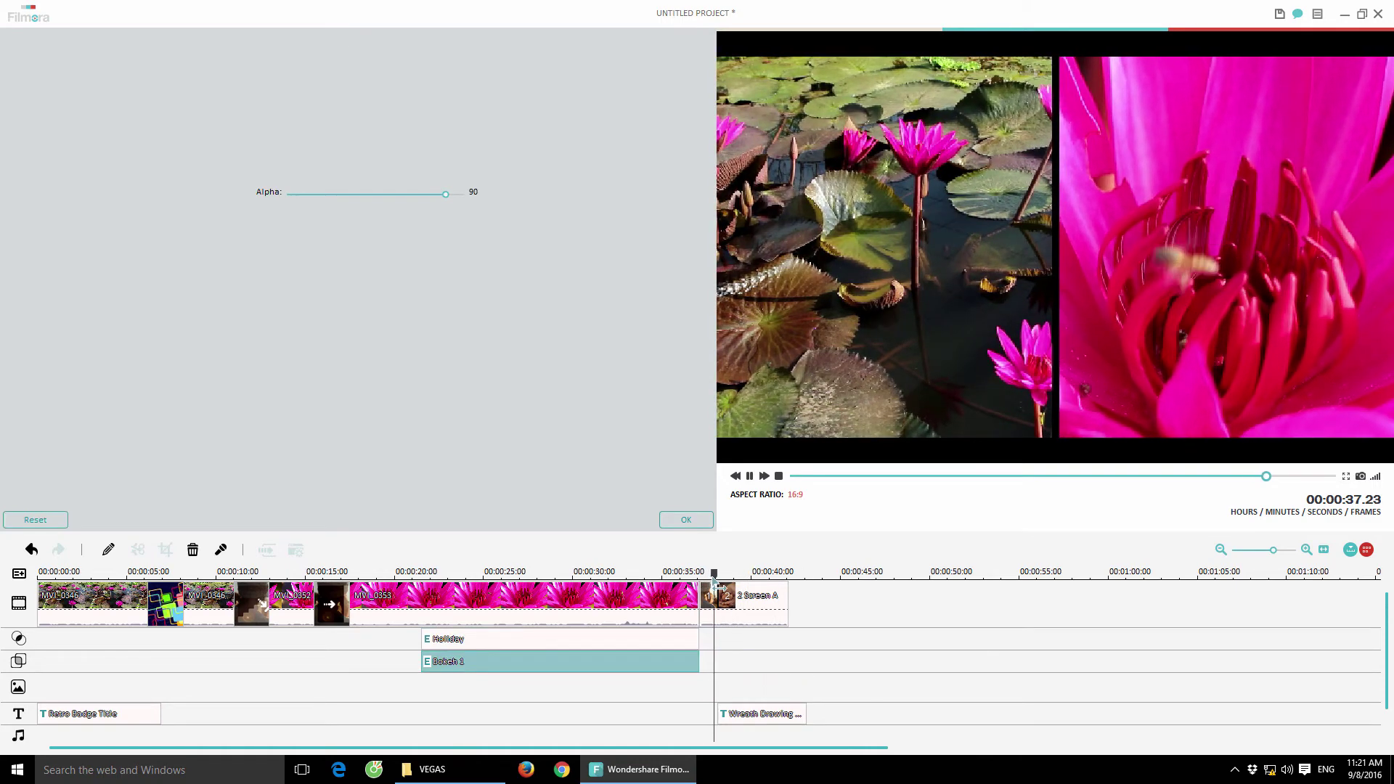
Stop playback, reopen the 2 Screen A split screen, and reposition the footage inside zone 1 and zone 2.
key(space)
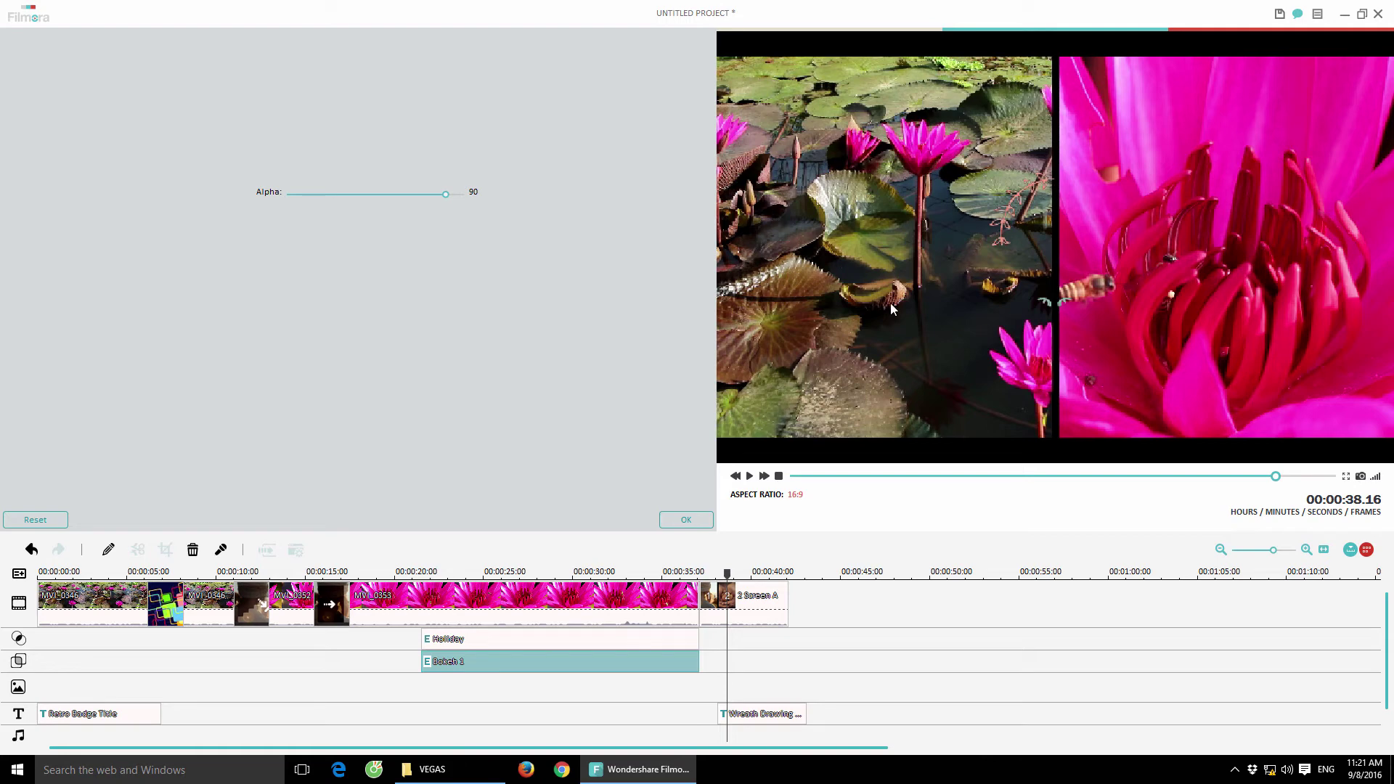
double_click(756, 601)
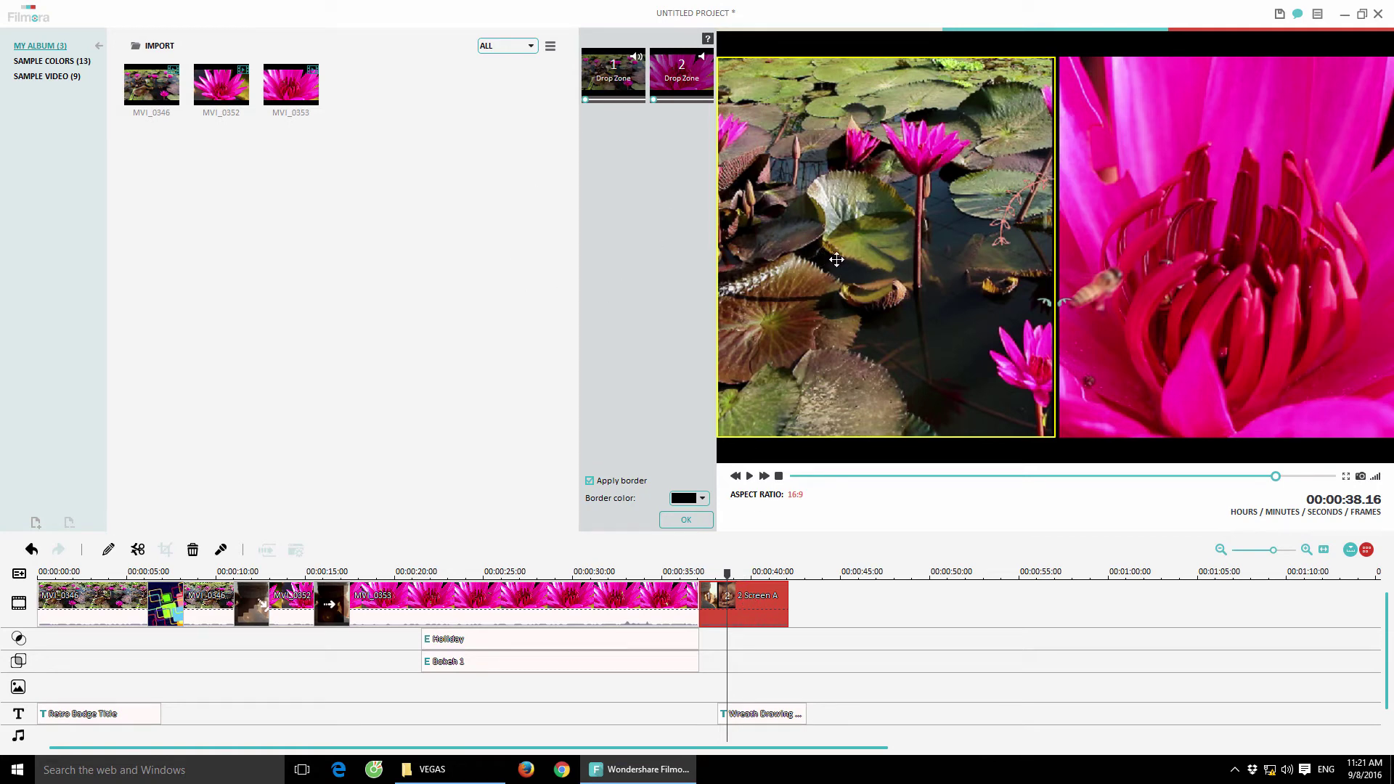
drag(865, 260, 1057, 290)
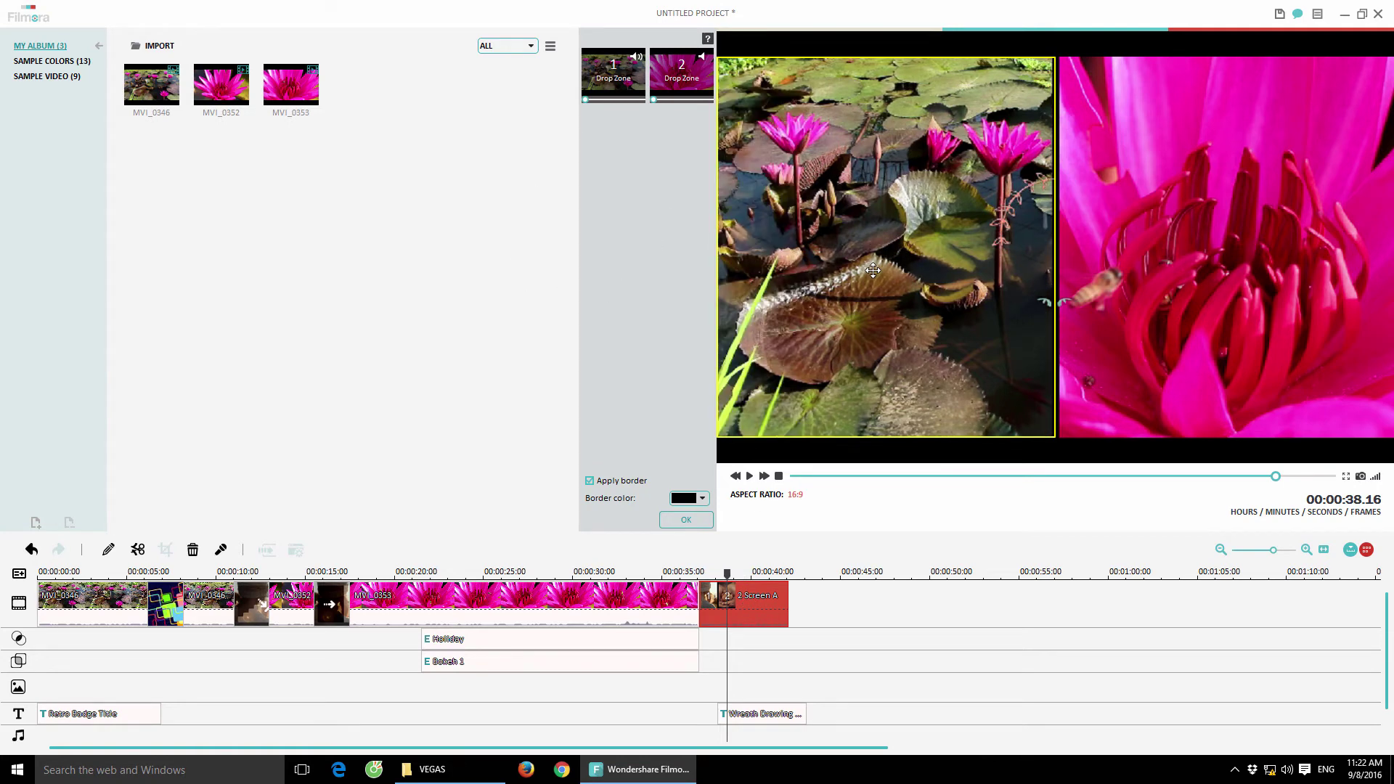
drag(1005, 260, 877, 252)
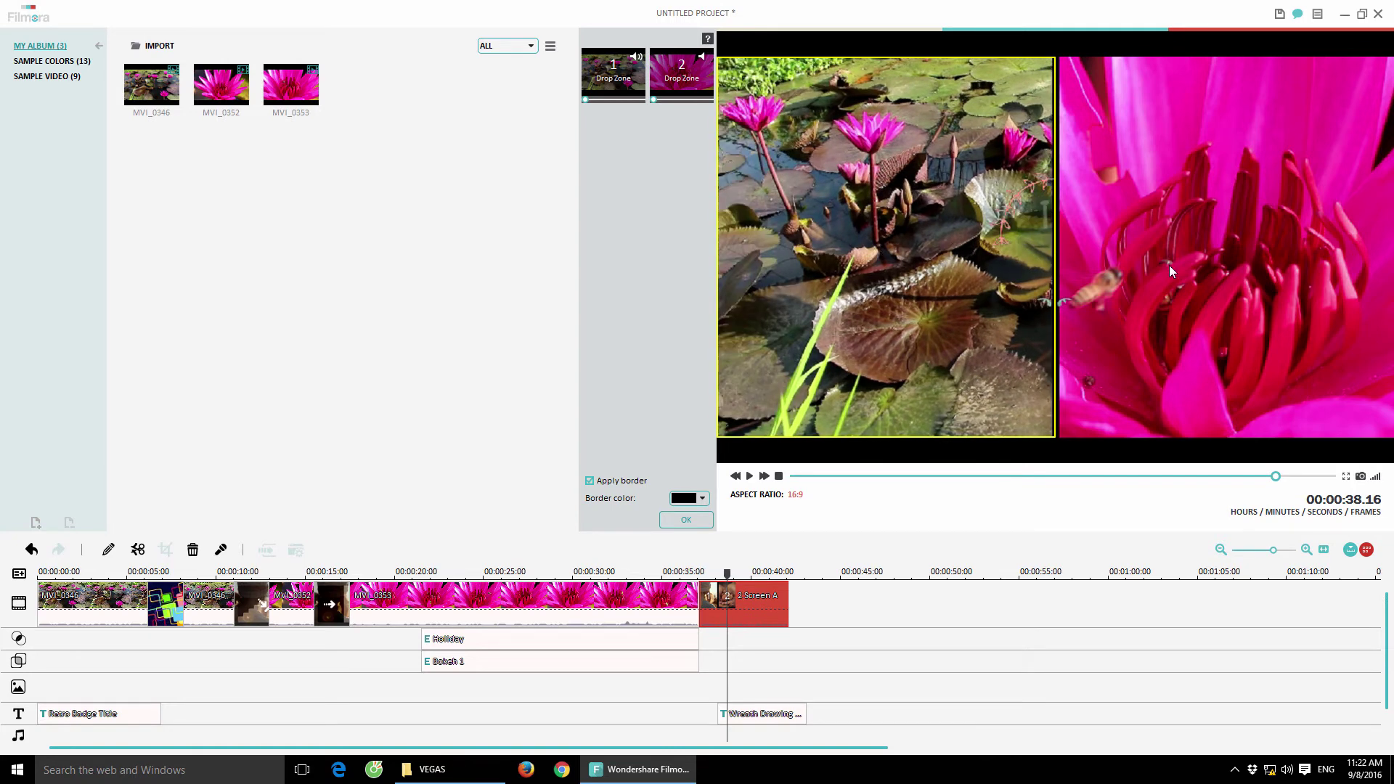
click(1236, 268)
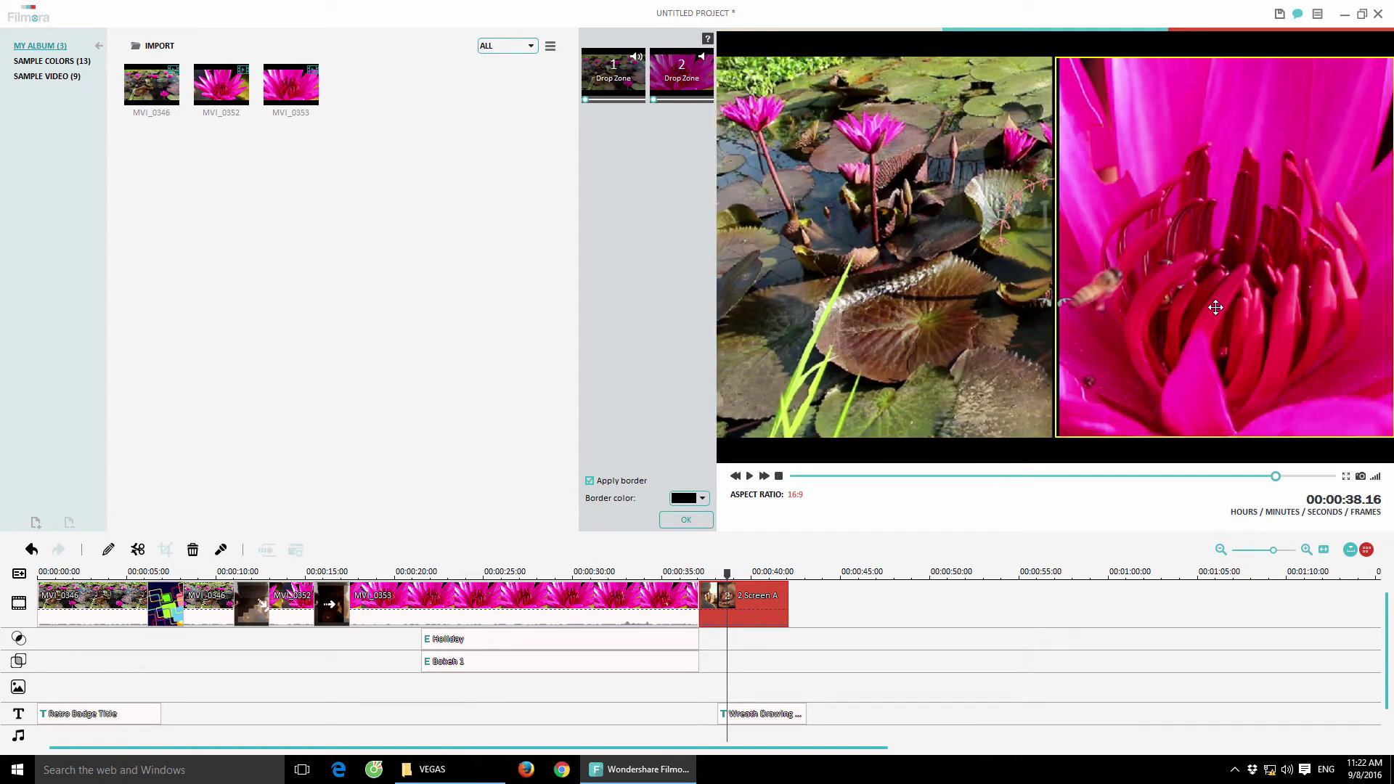
drag(1247, 303, 1244, 302)
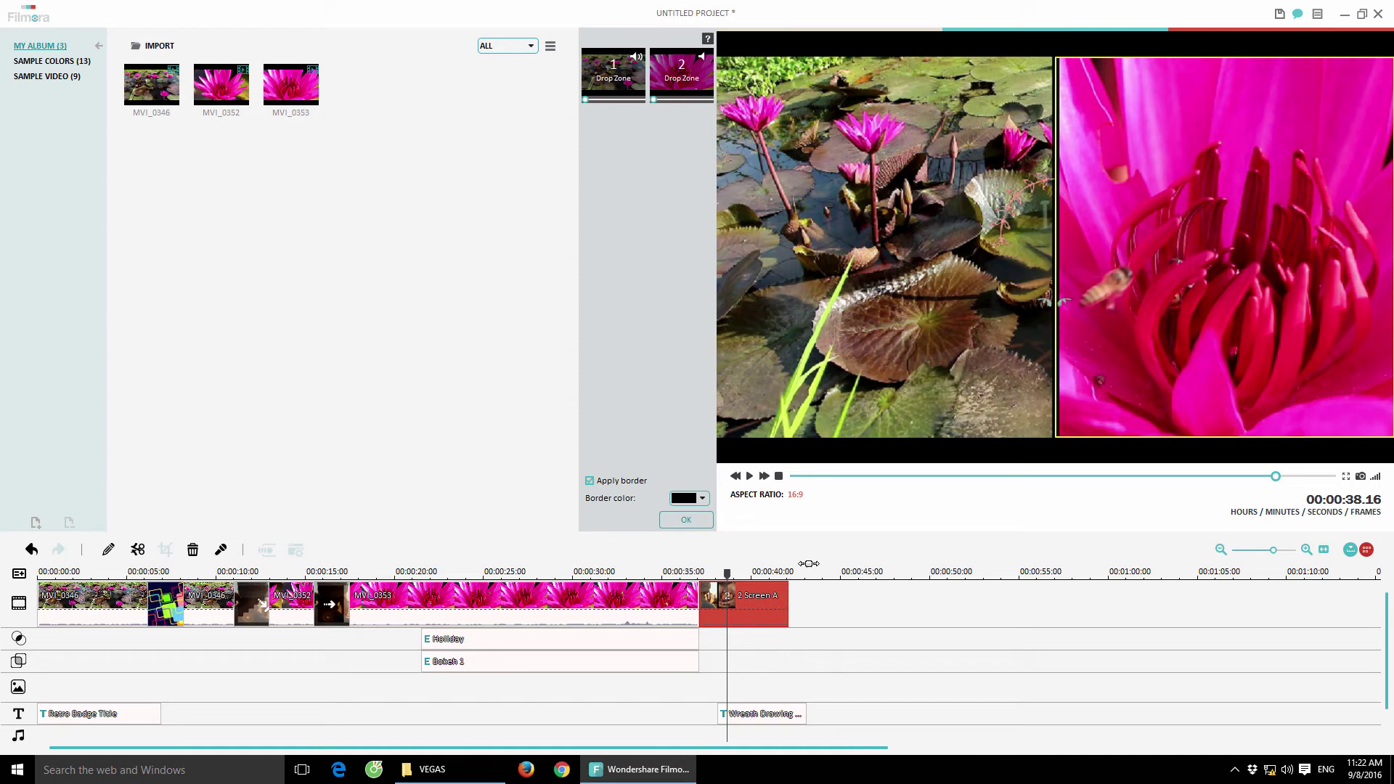
Try the split screen without its border, restore the border, and look at the available border colors.
click(590, 481)
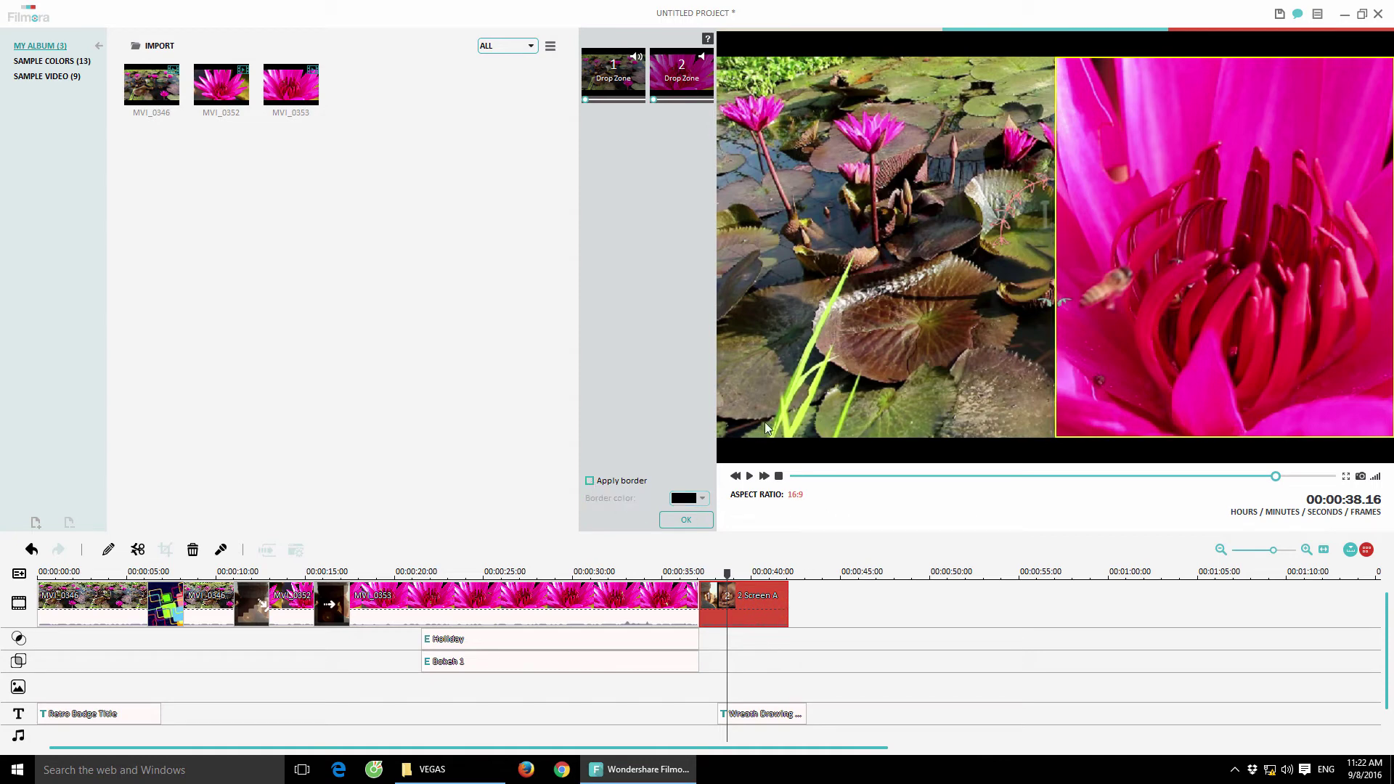
click(595, 484)
click(591, 481)
click(686, 498)
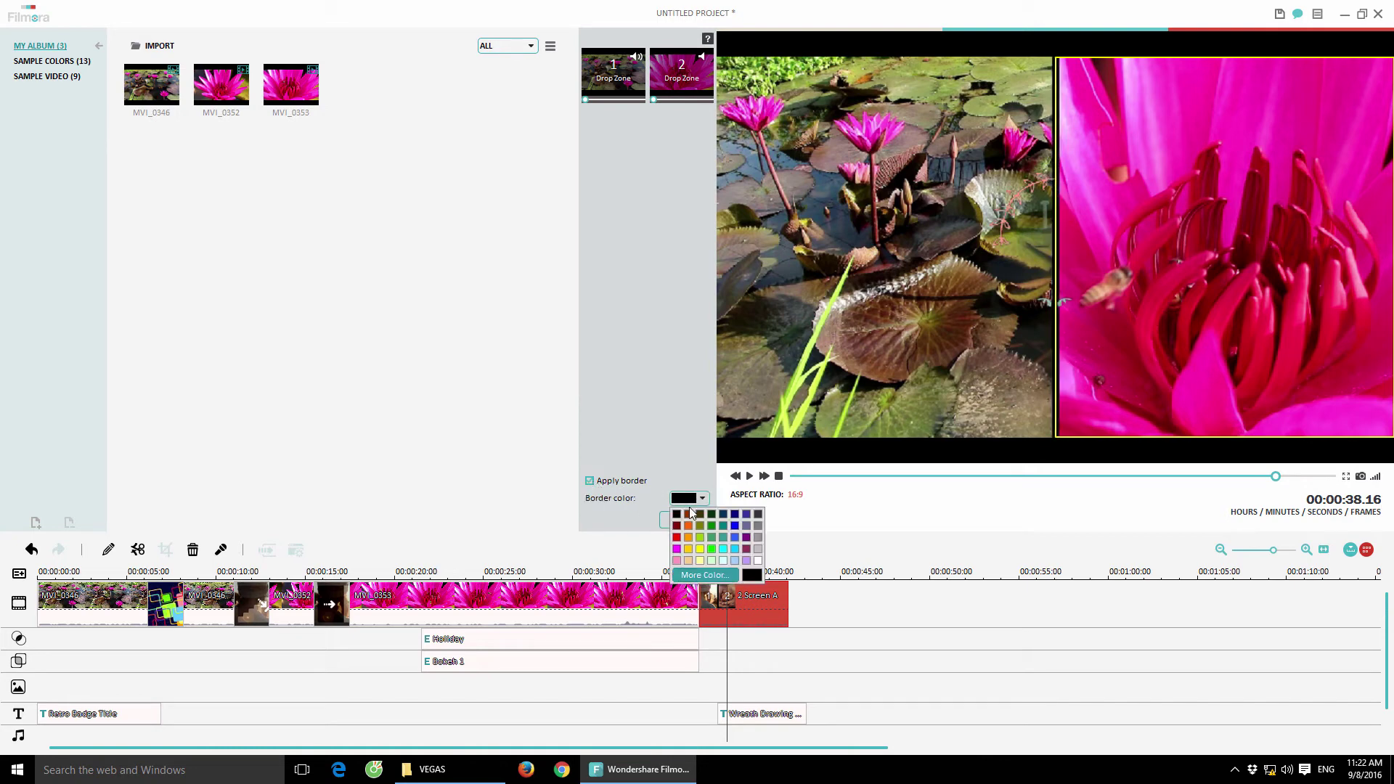
click(704, 425)
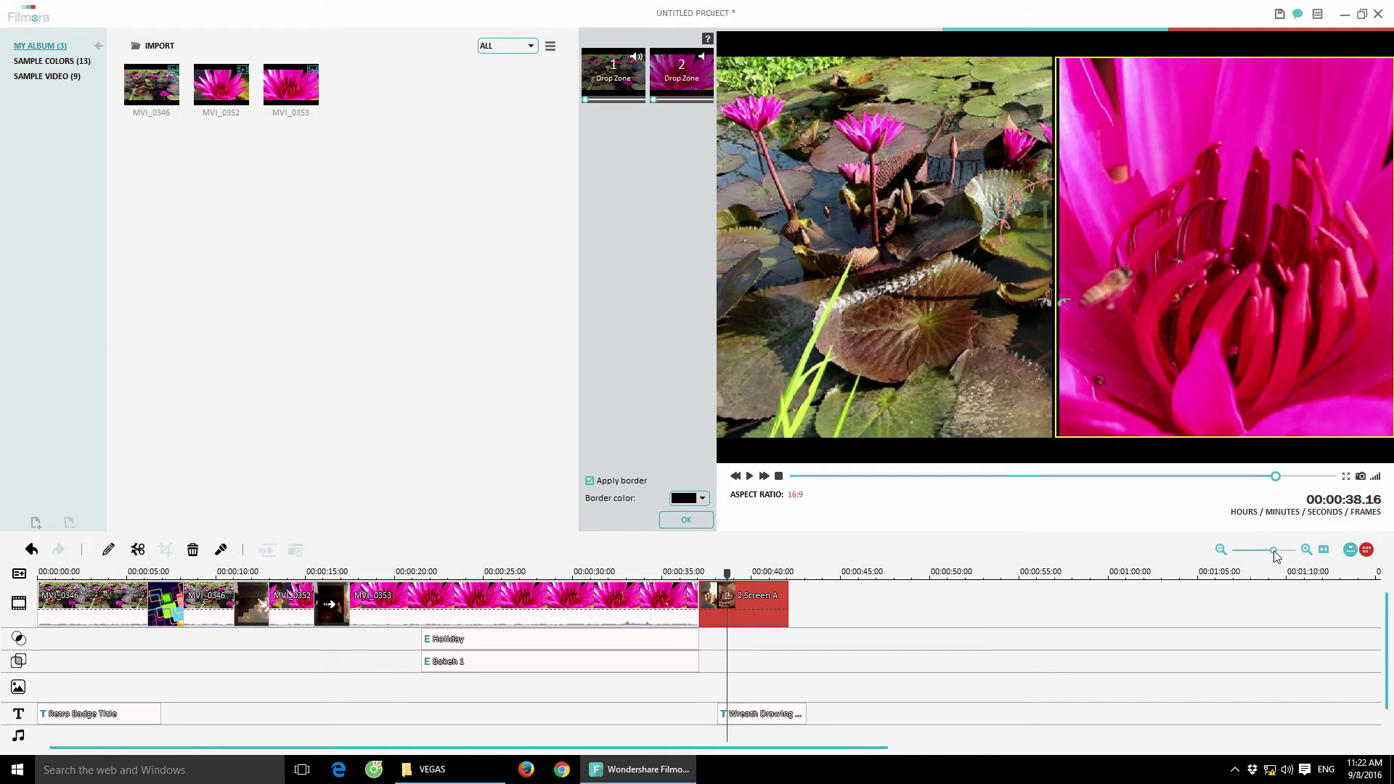
Accept the split screen settings and add a transition between the last clip and the split screen in the storyboard view.
mouse_move(1275, 555)
mouse_down()
mouse_move(1252, 555)
mouse_move(1283, 555)
mouse_move(1268, 554)
mouse_up()
scroll(436, 641, up, 4)
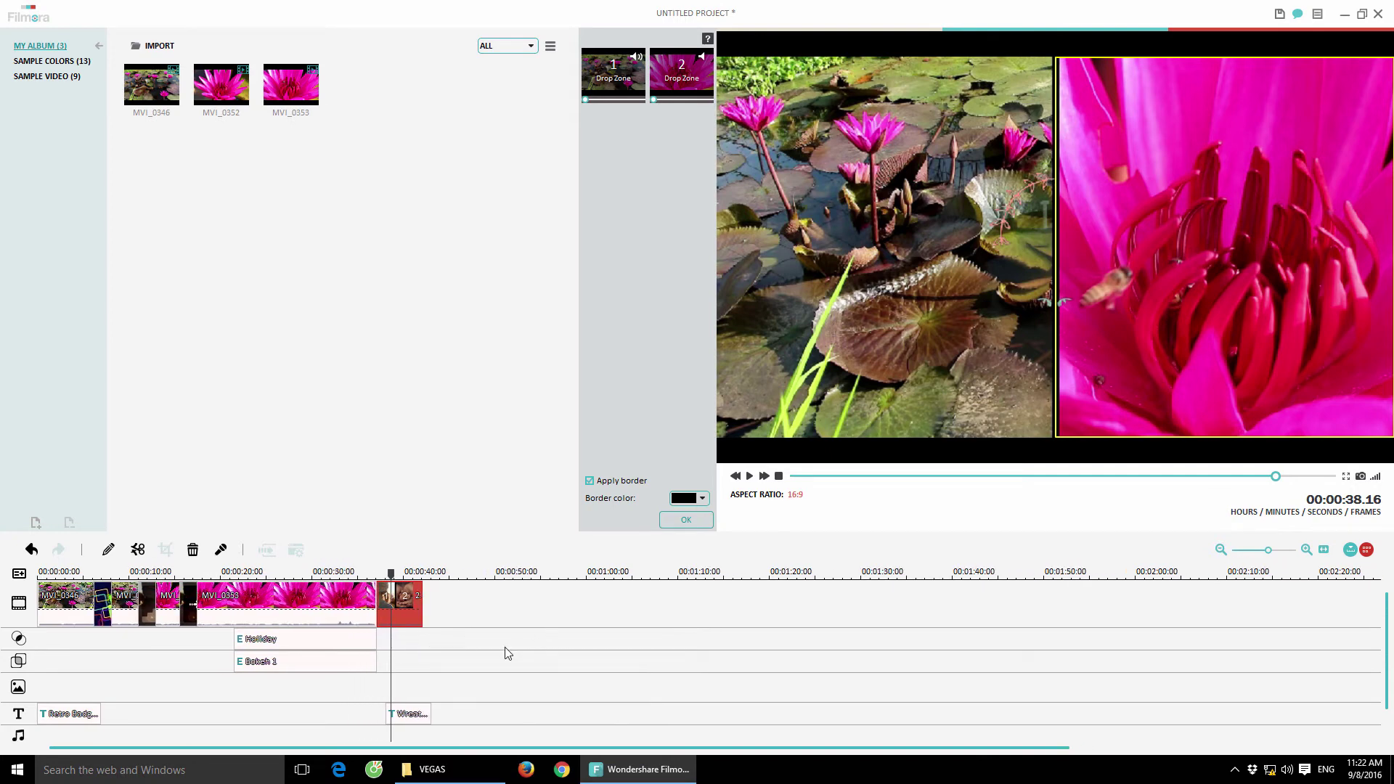
click(1366, 550)
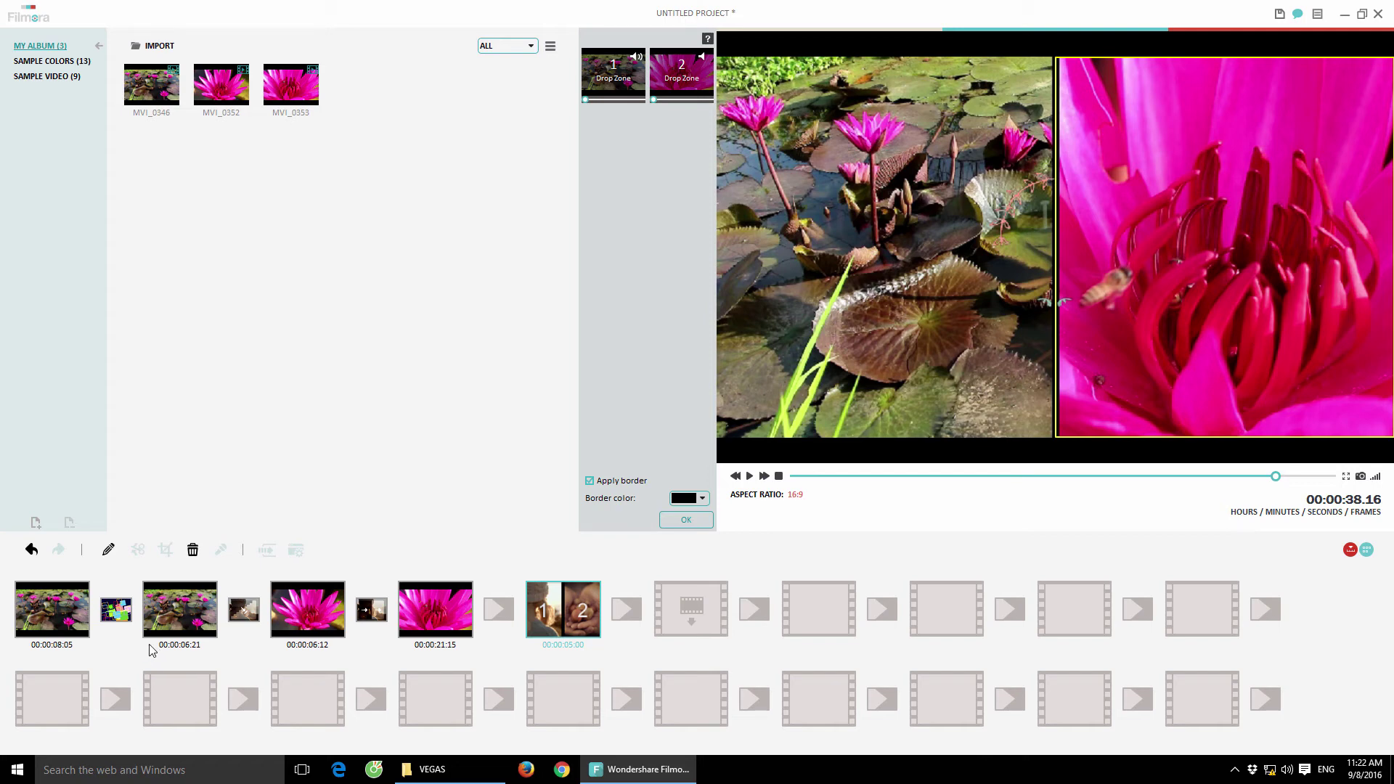
click(677, 521)
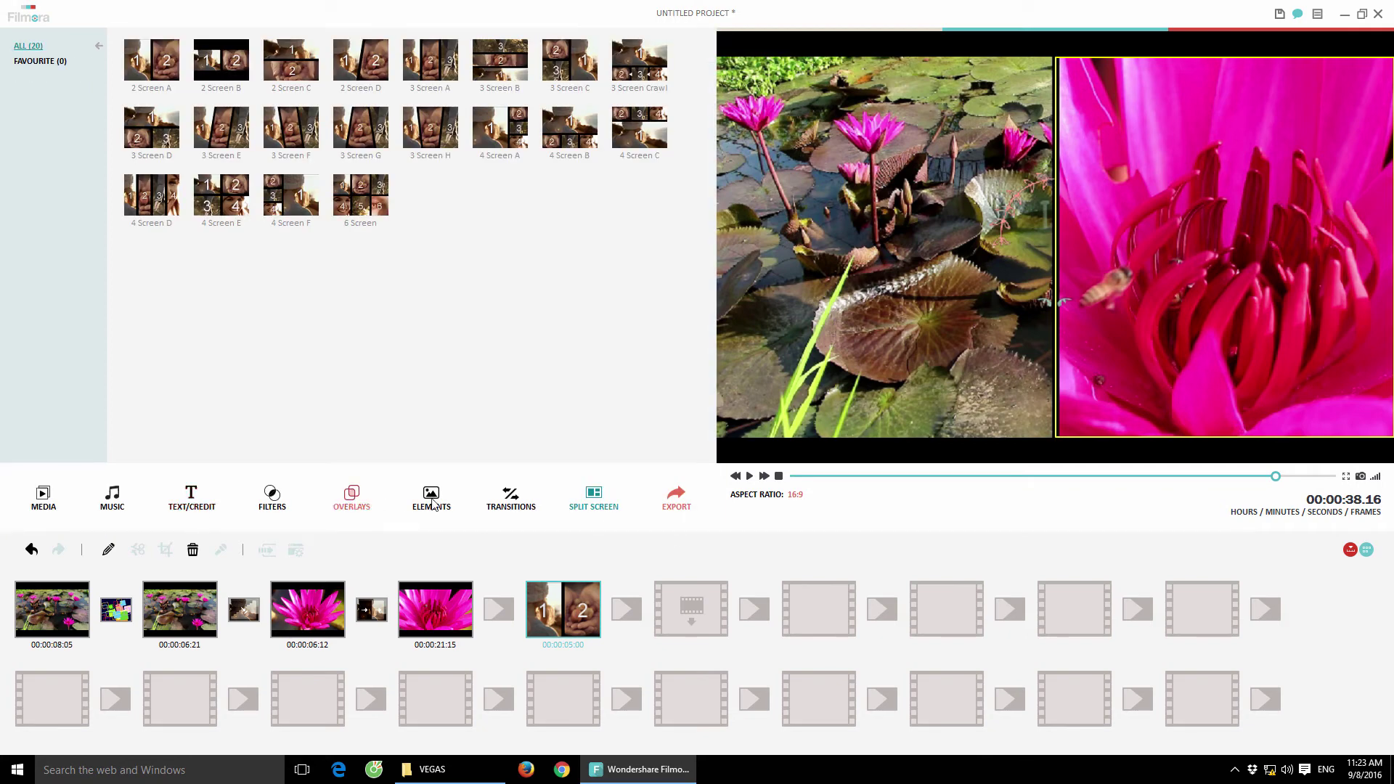
click(510, 499)
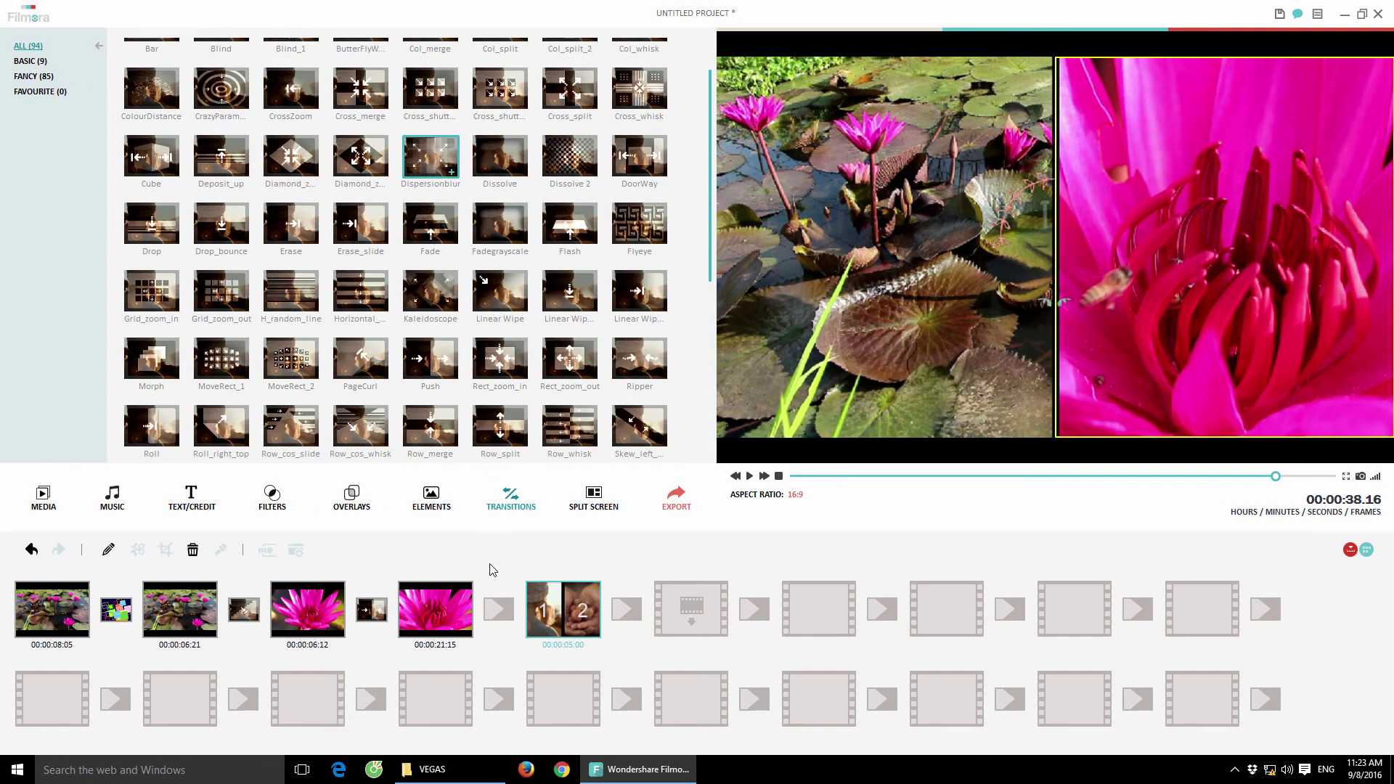
click(496, 611)
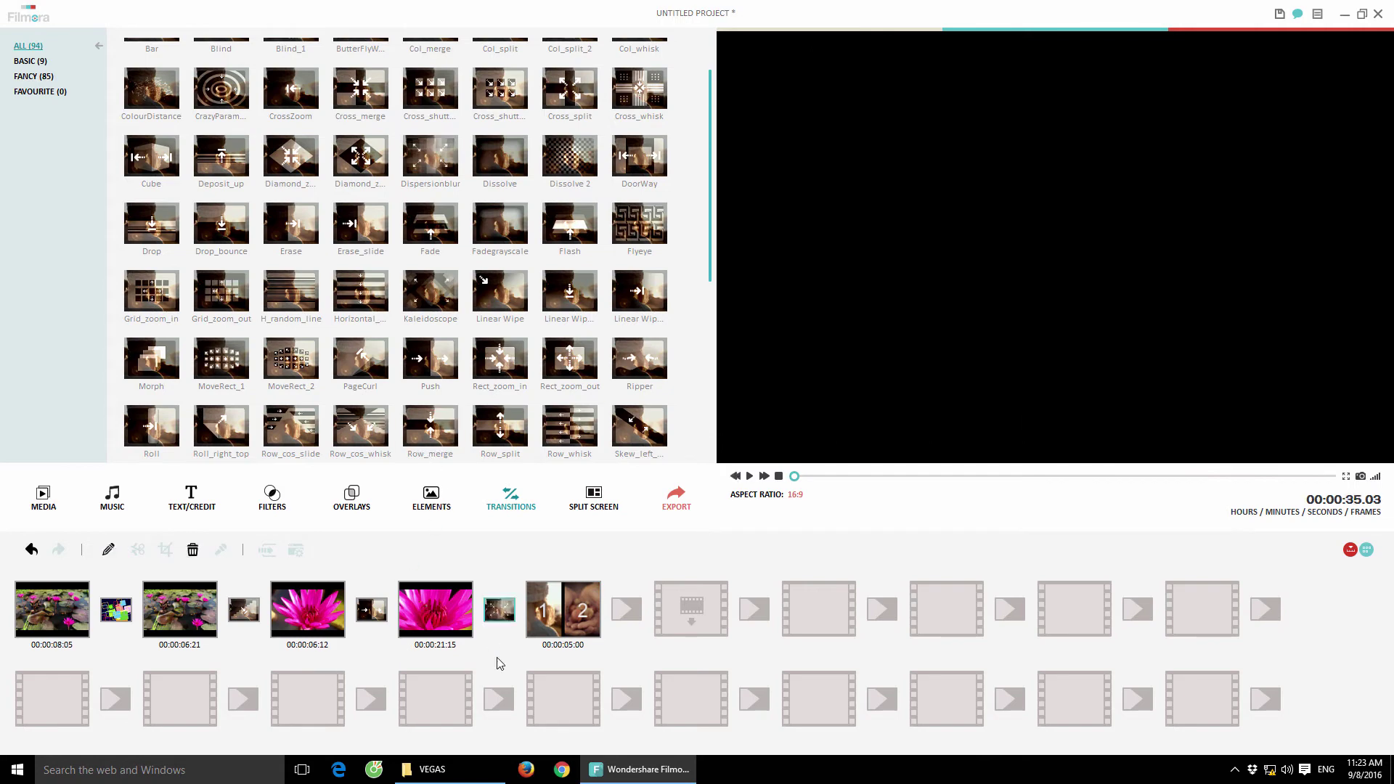
click(421, 428)
Look at the overlays, return to the timeline view, and scrub through the movie to review the clips, transitions and opening title.
click(353, 499)
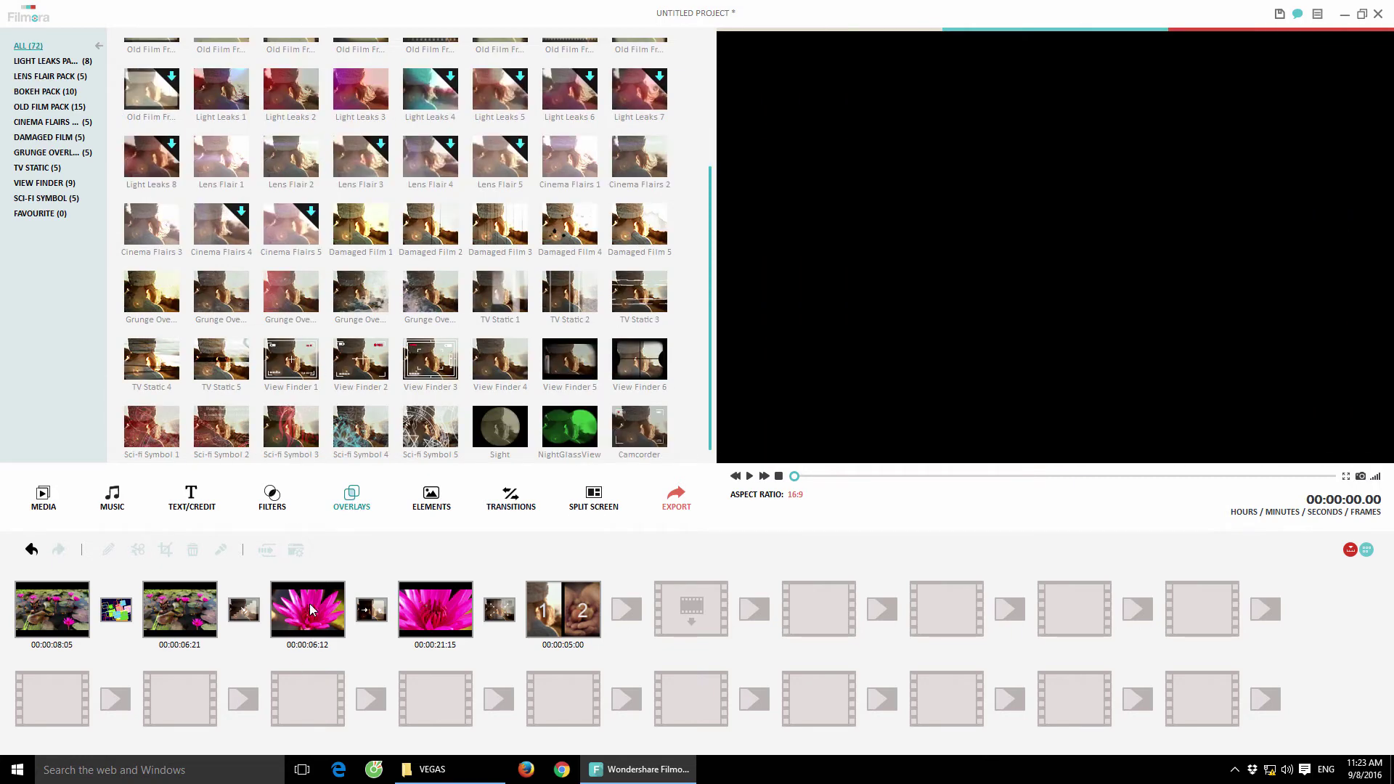
click(1352, 552)
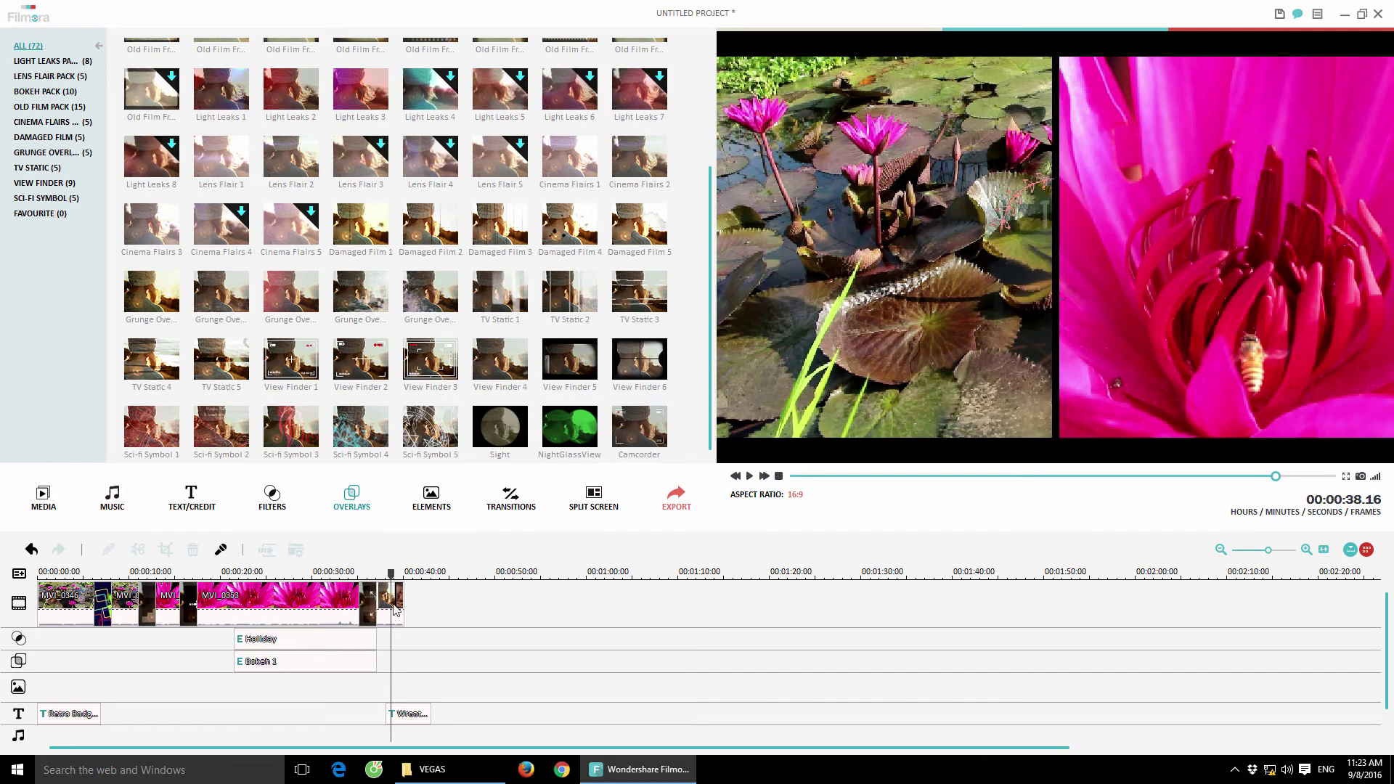
drag(395, 581, 71, 602)
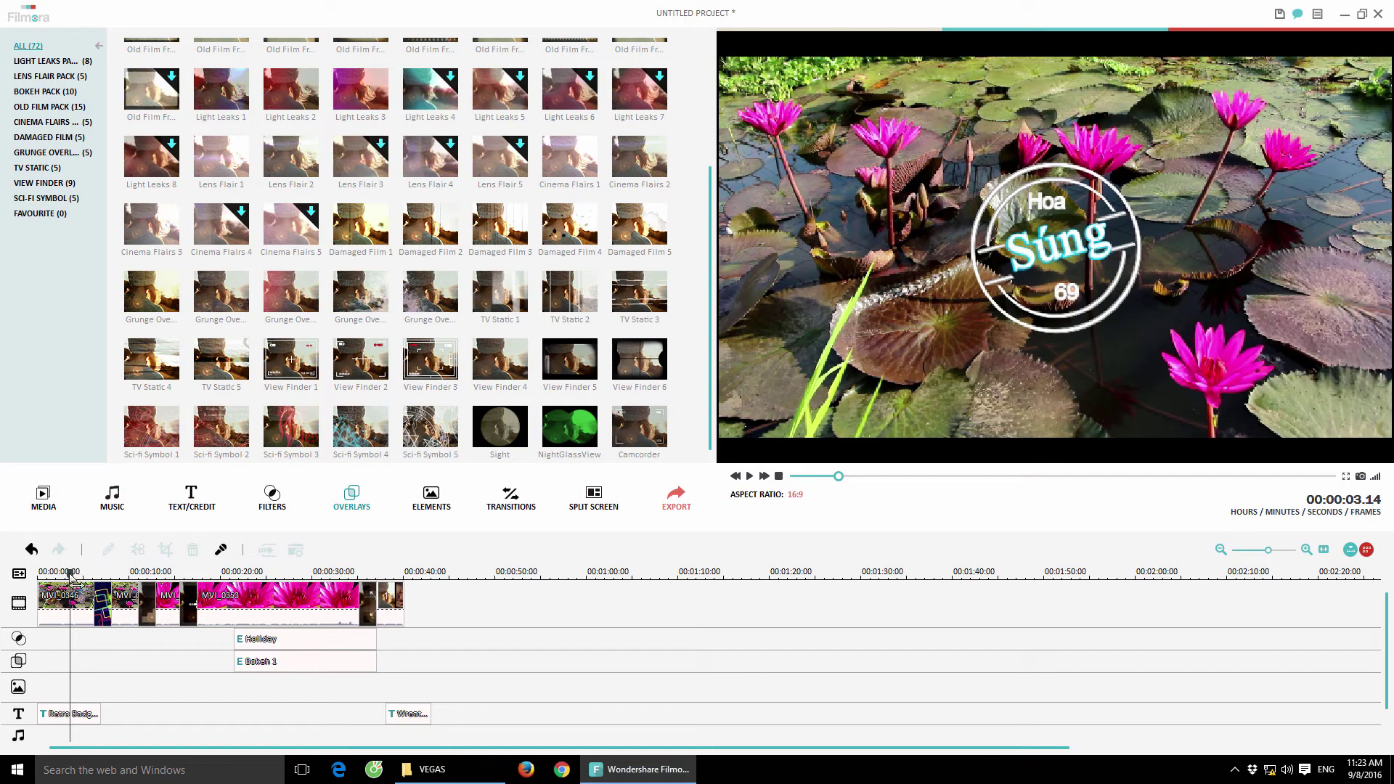
drag(70, 573, 176, 573)
click(303, 573)
drag(303, 573, 110, 580)
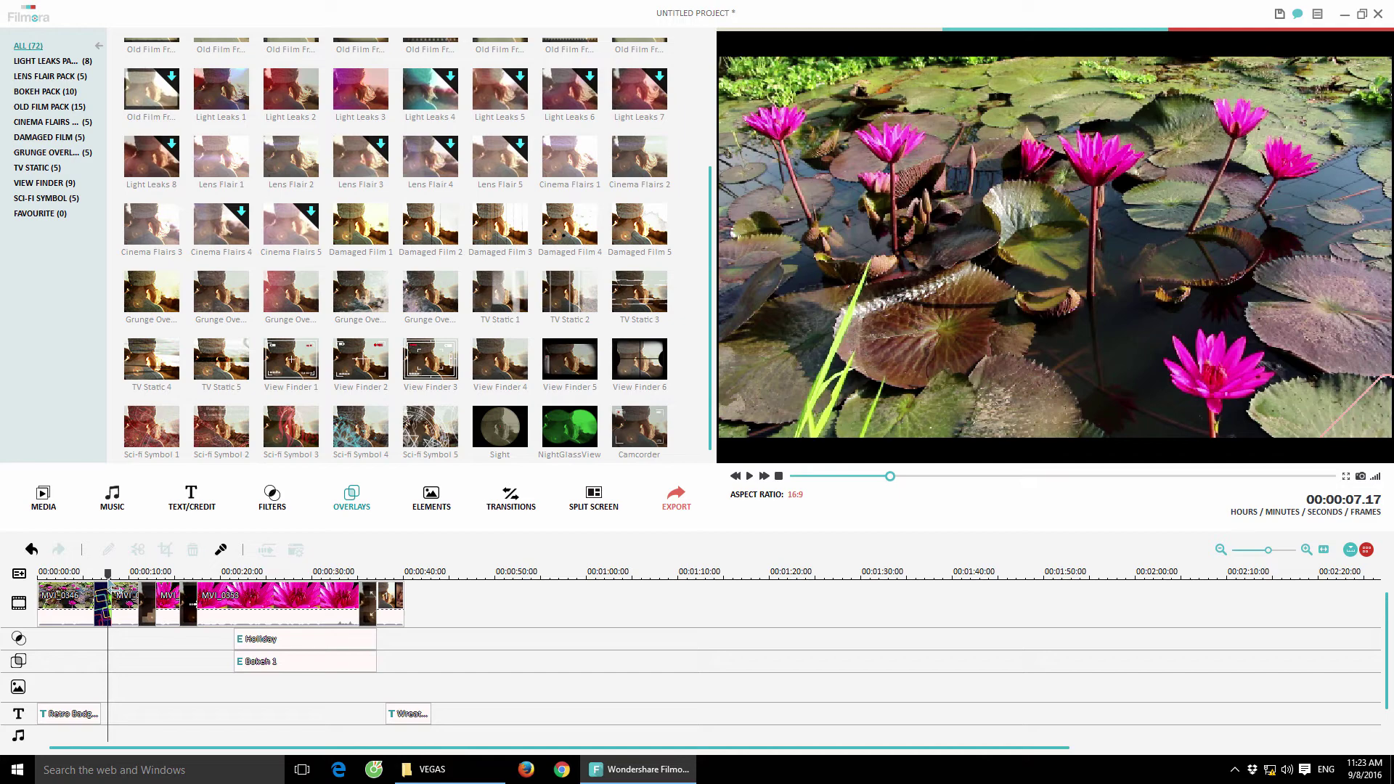
drag(107, 577, 81, 577)
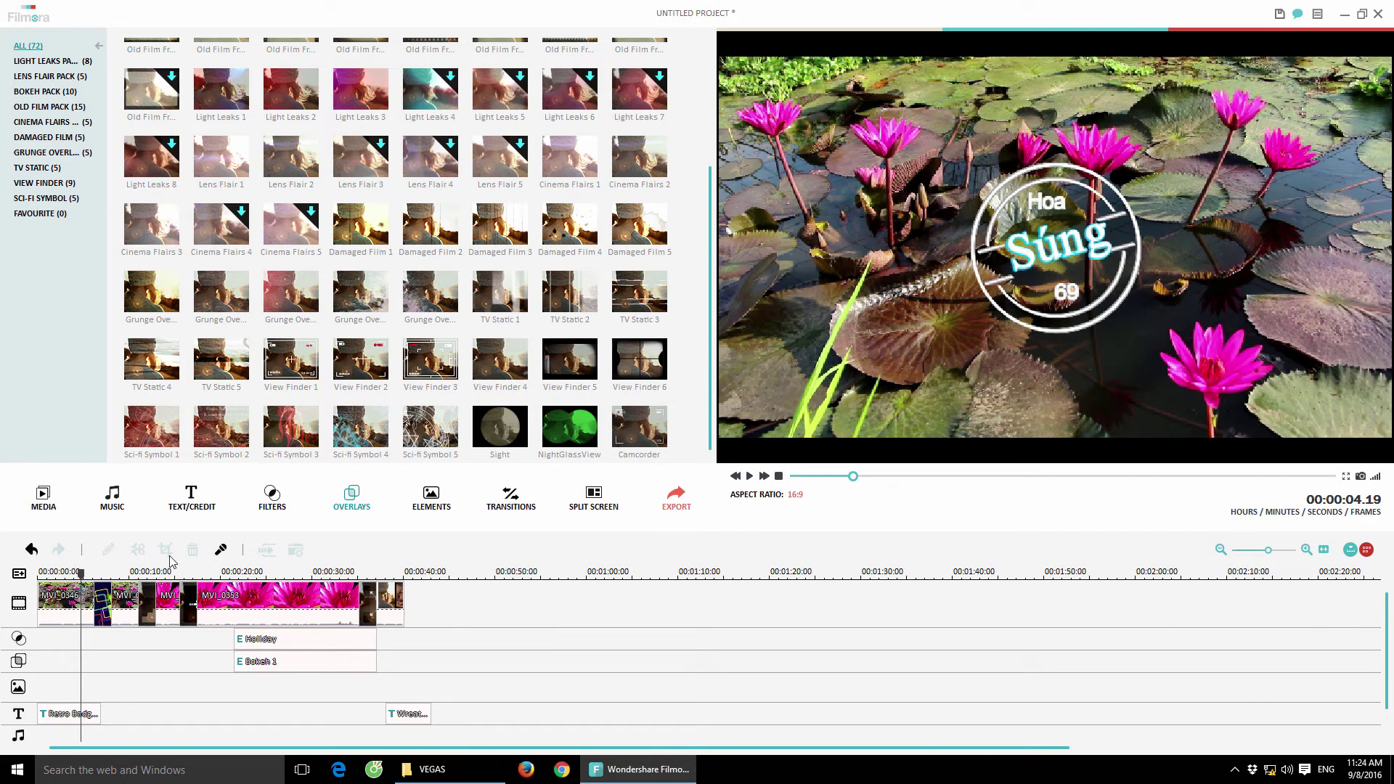
Browse the music library's categories and place Birdseye house on the music track, trimmed to end with the closing title.
click(112, 497)
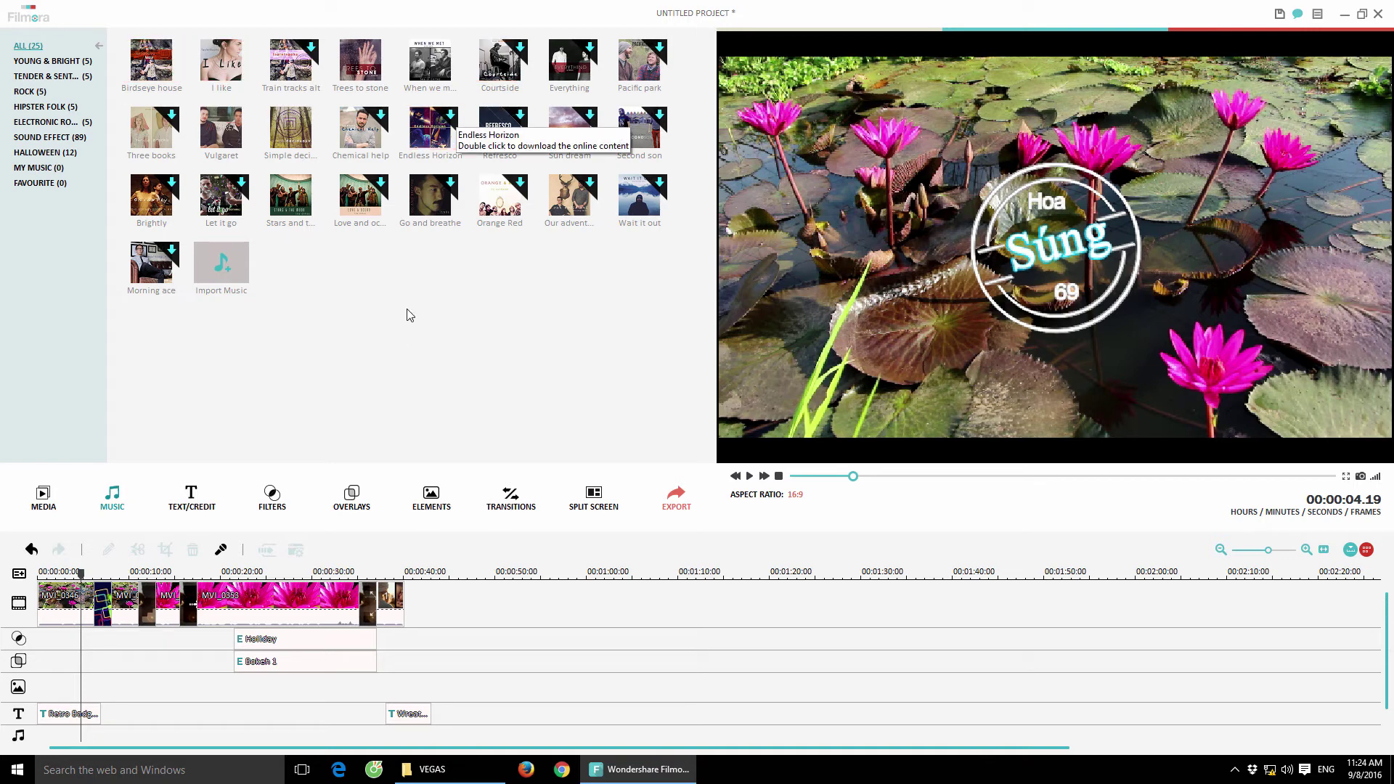
click(222, 271)
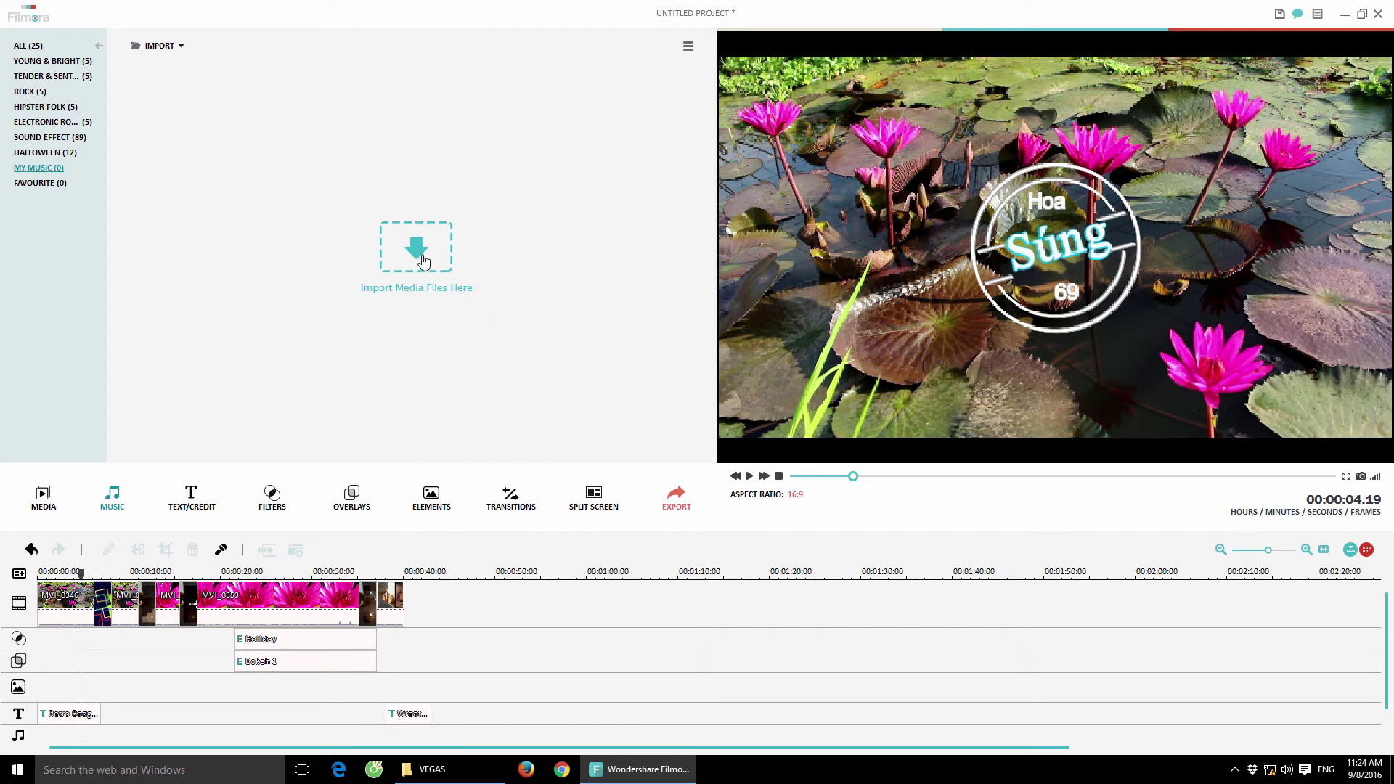
click(49, 155)
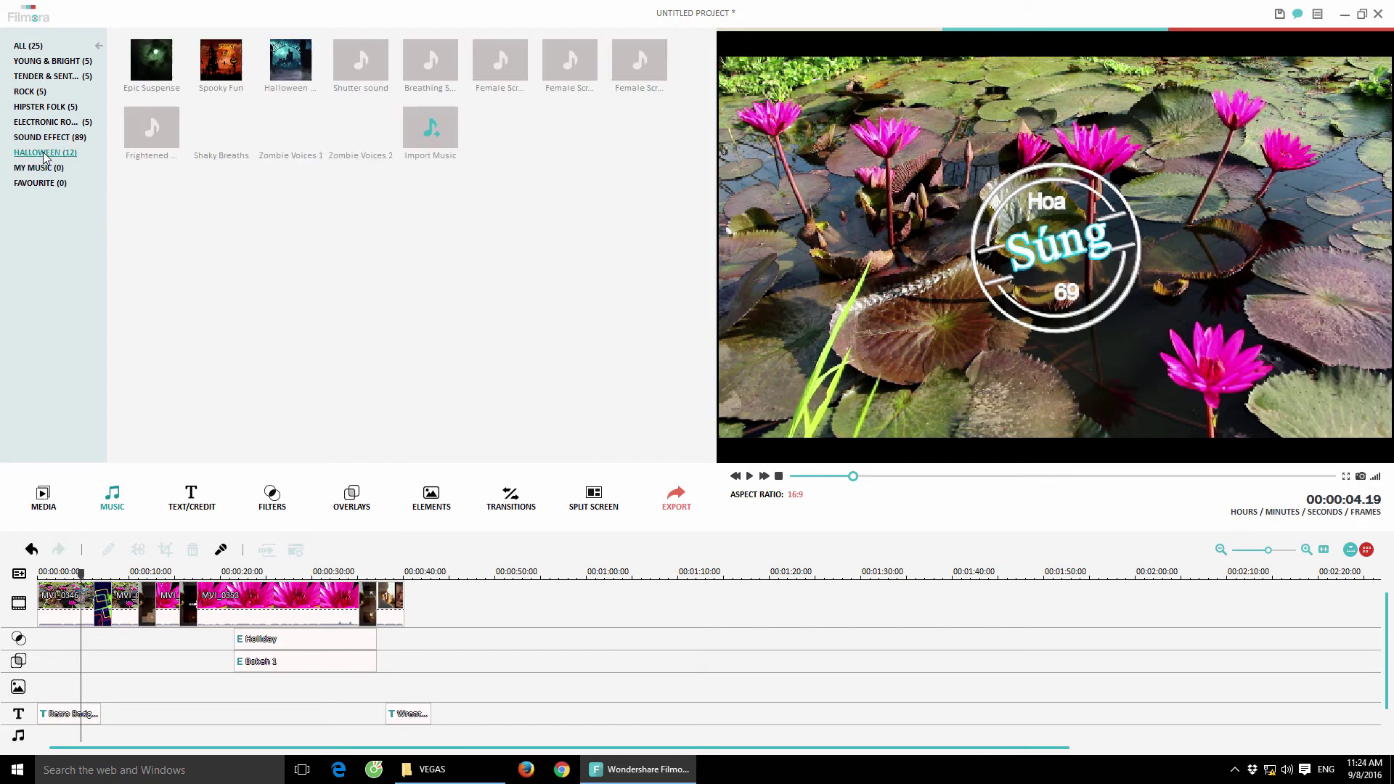
click(43, 137)
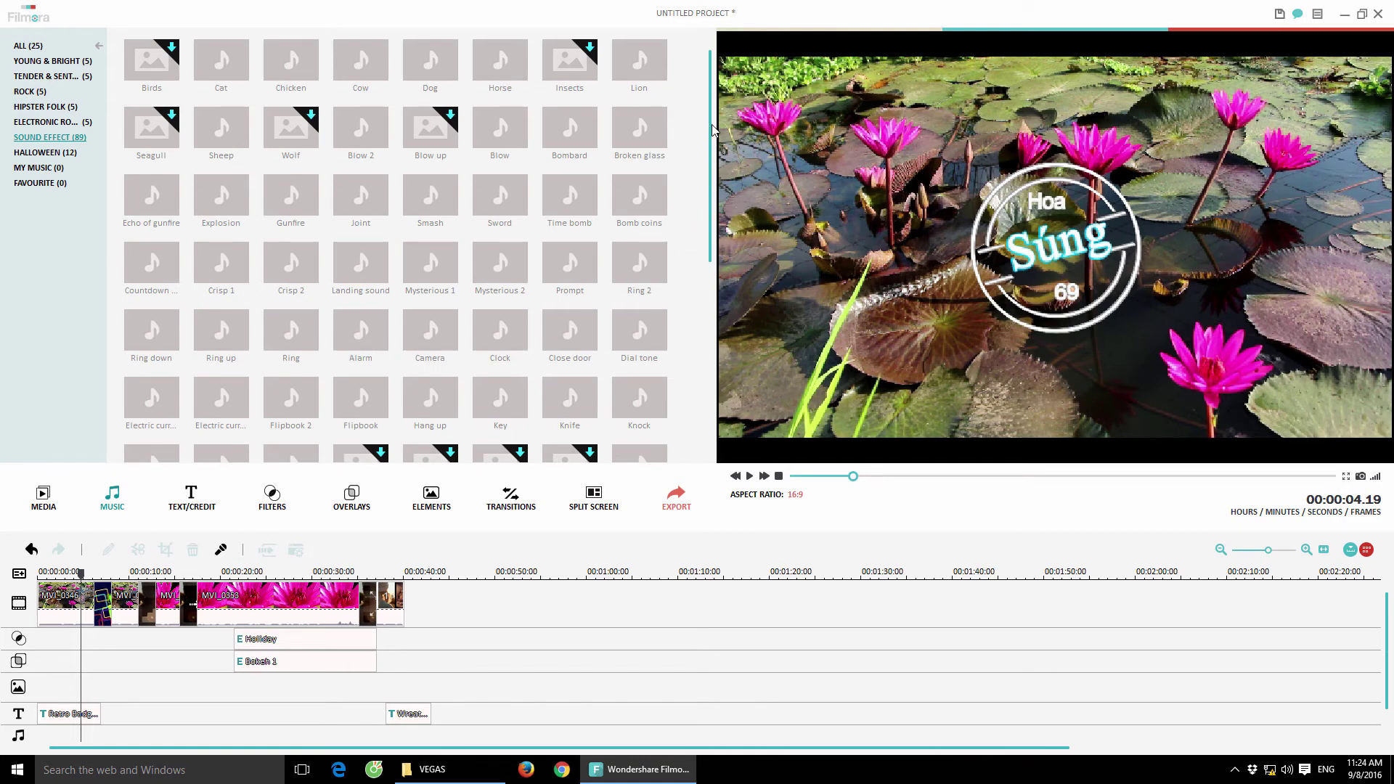
drag(711, 131, 696, 55)
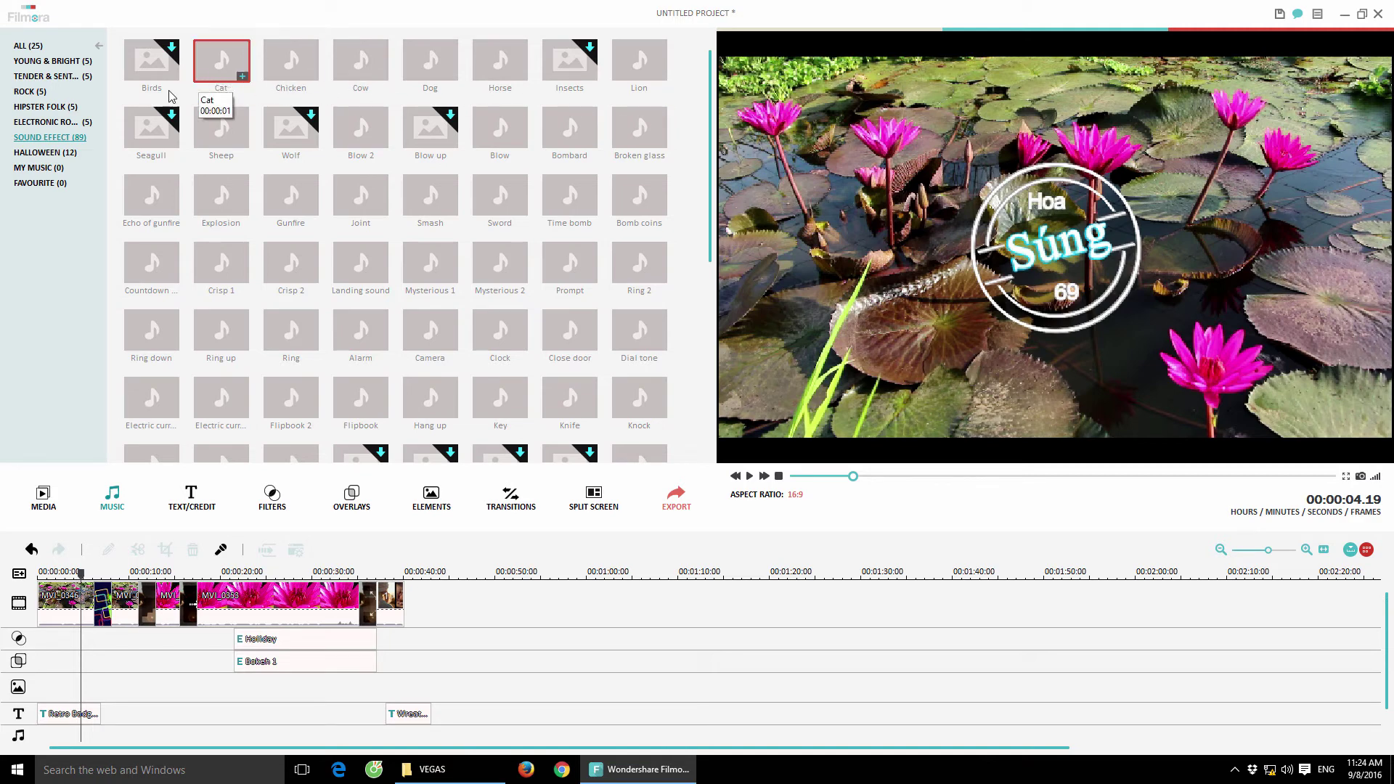
click(33, 47)
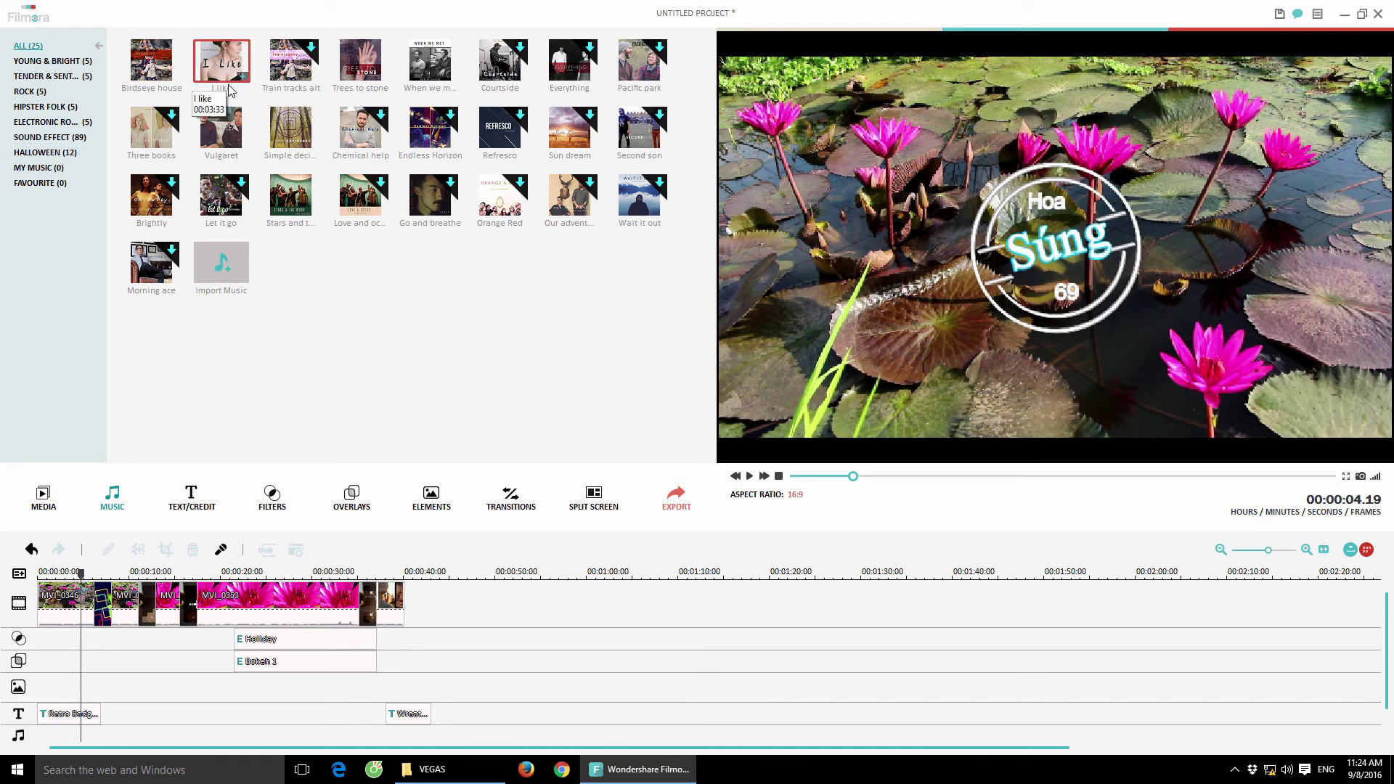
drag(143, 64, 429, 709)
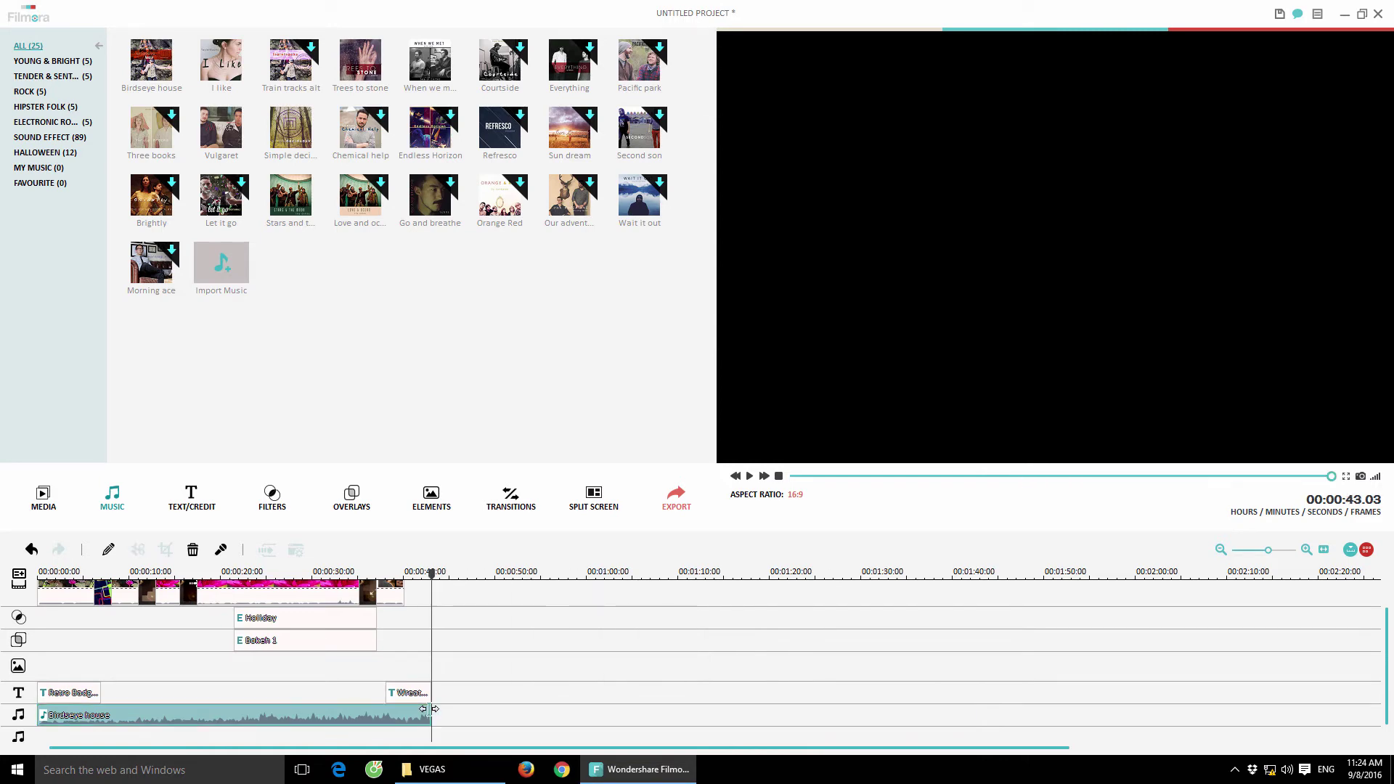
Set the Birdseye house music's fade in to 1.12 s and its fade out to 2.08 s.
right_click(388, 716)
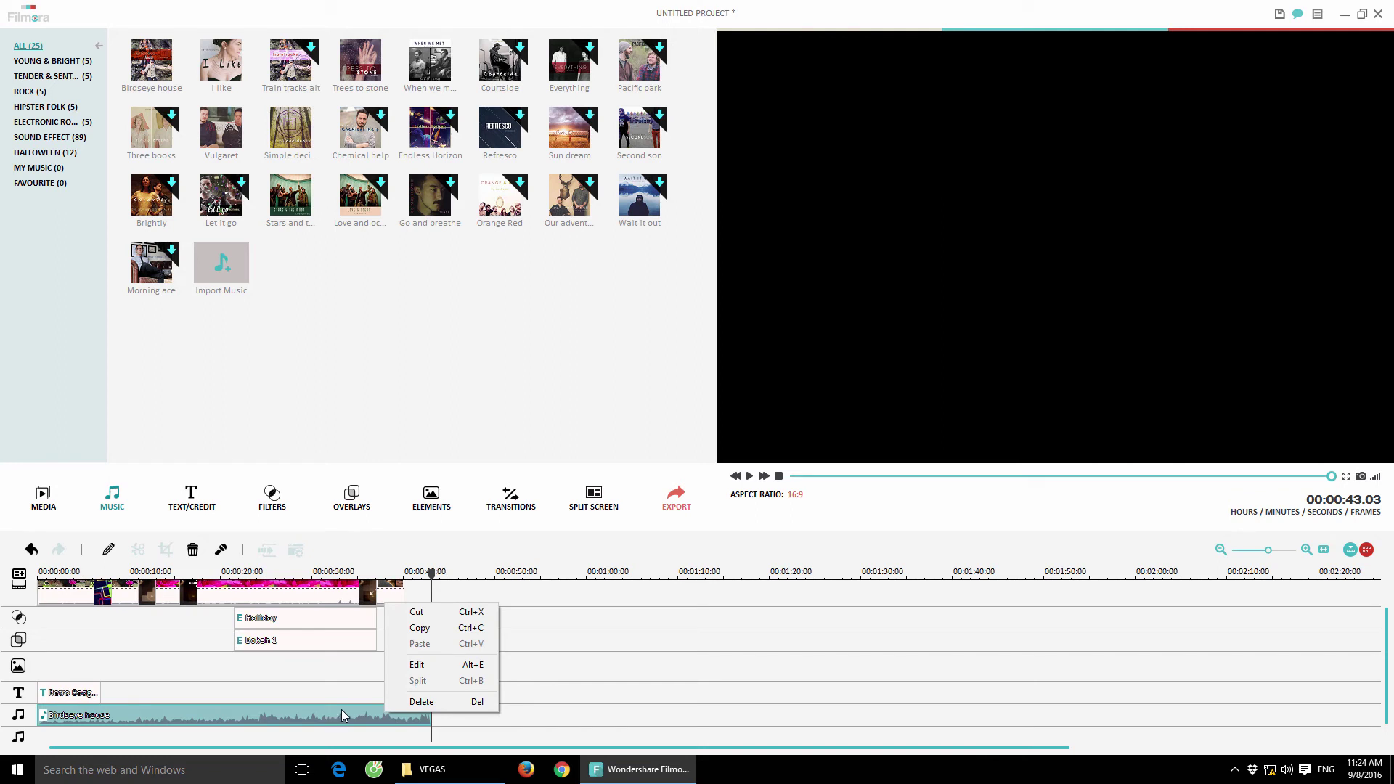
double_click(324, 717)
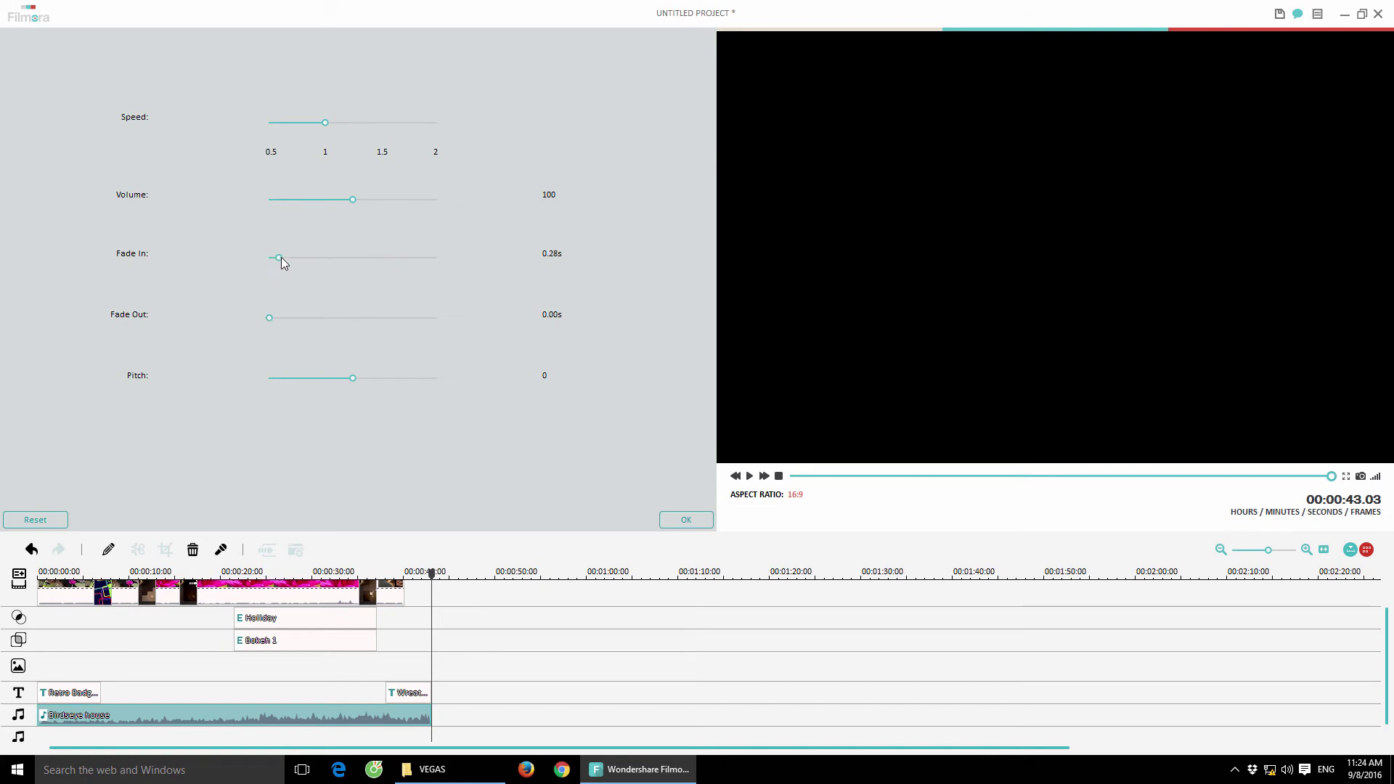
drag(299, 258, 307, 258)
drag(274, 318, 305, 318)
click(678, 520)
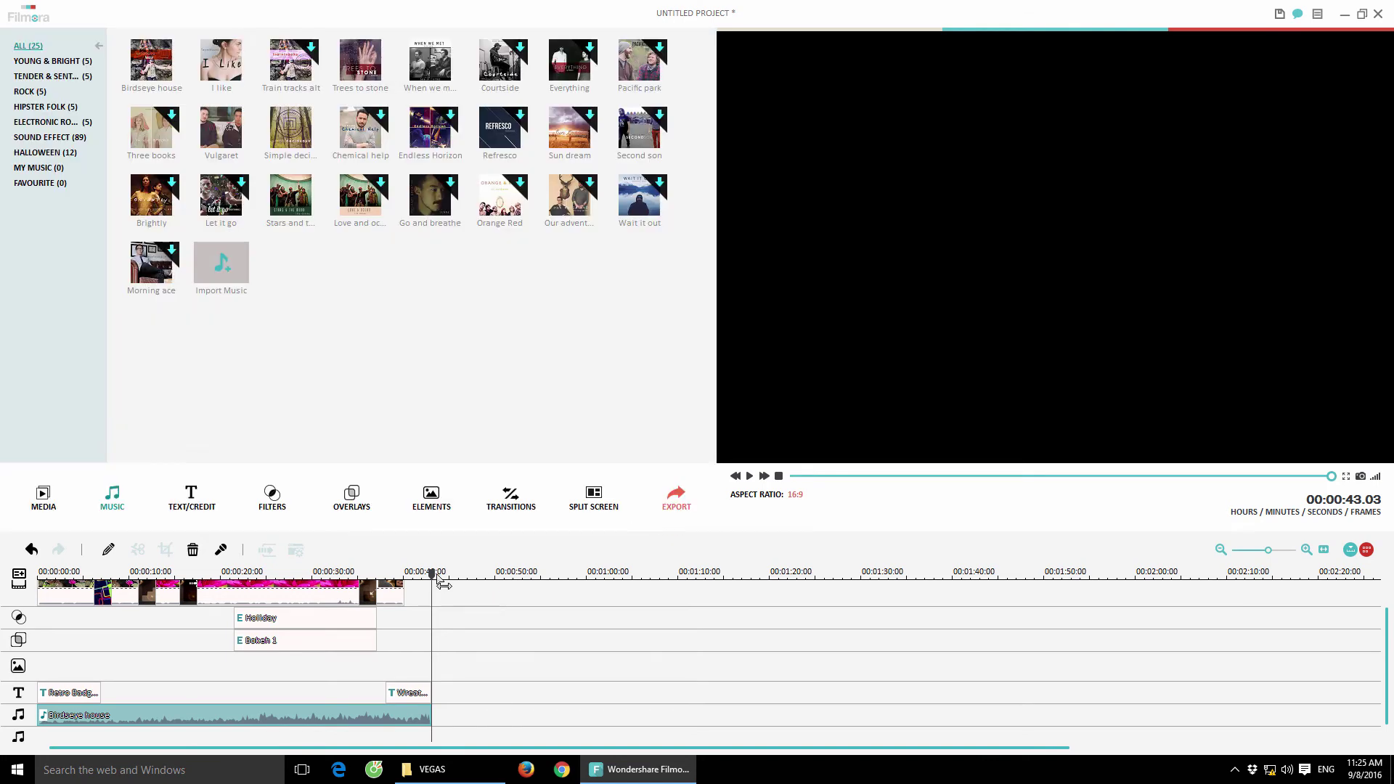
Preview the split screen on the timeline and examine its drop zones and border options without changing them.
drag(438, 582, 384, 592)
click(390, 590)
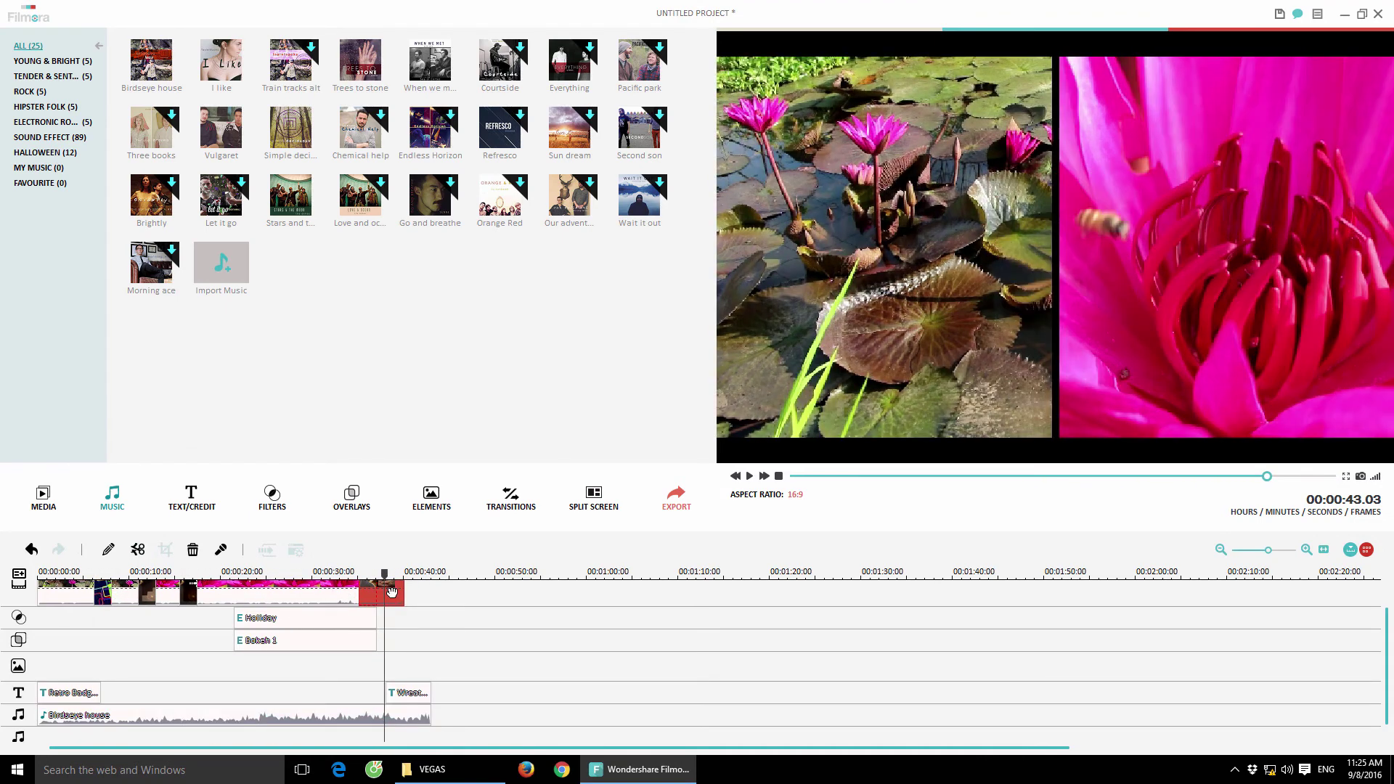
double_click(392, 591)
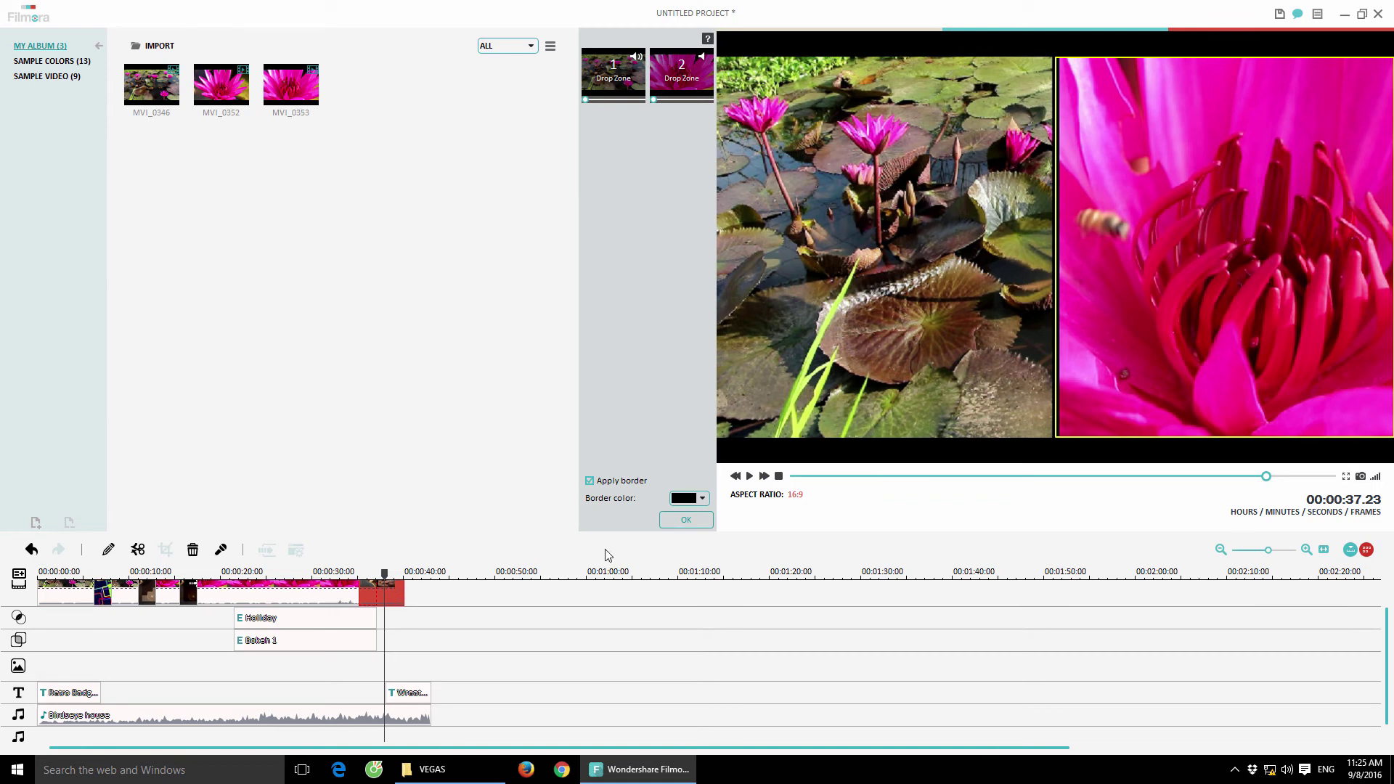
click(686, 519)
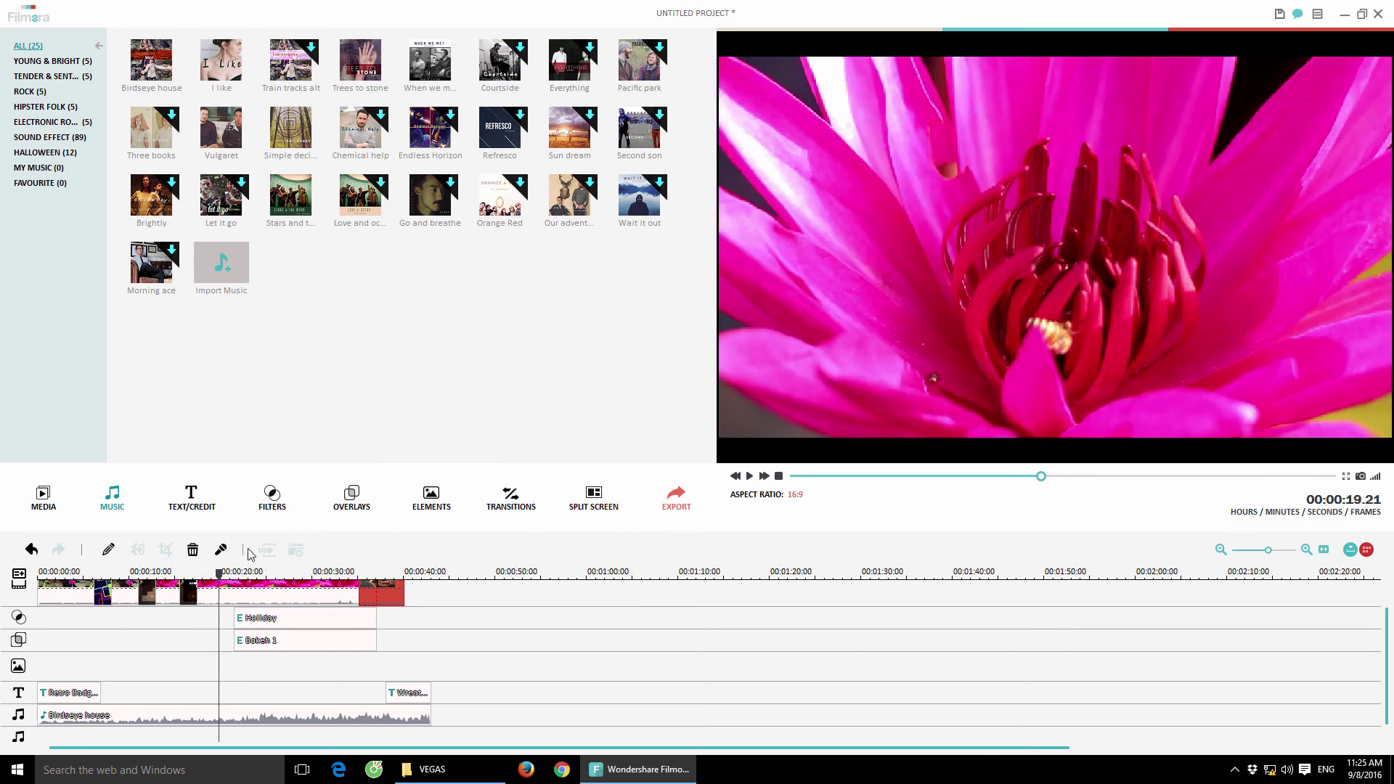
Scrub to the filtered part of the last clip and raise the Birdseye house music's volume to above 120.
drag(220, 581, 280, 581)
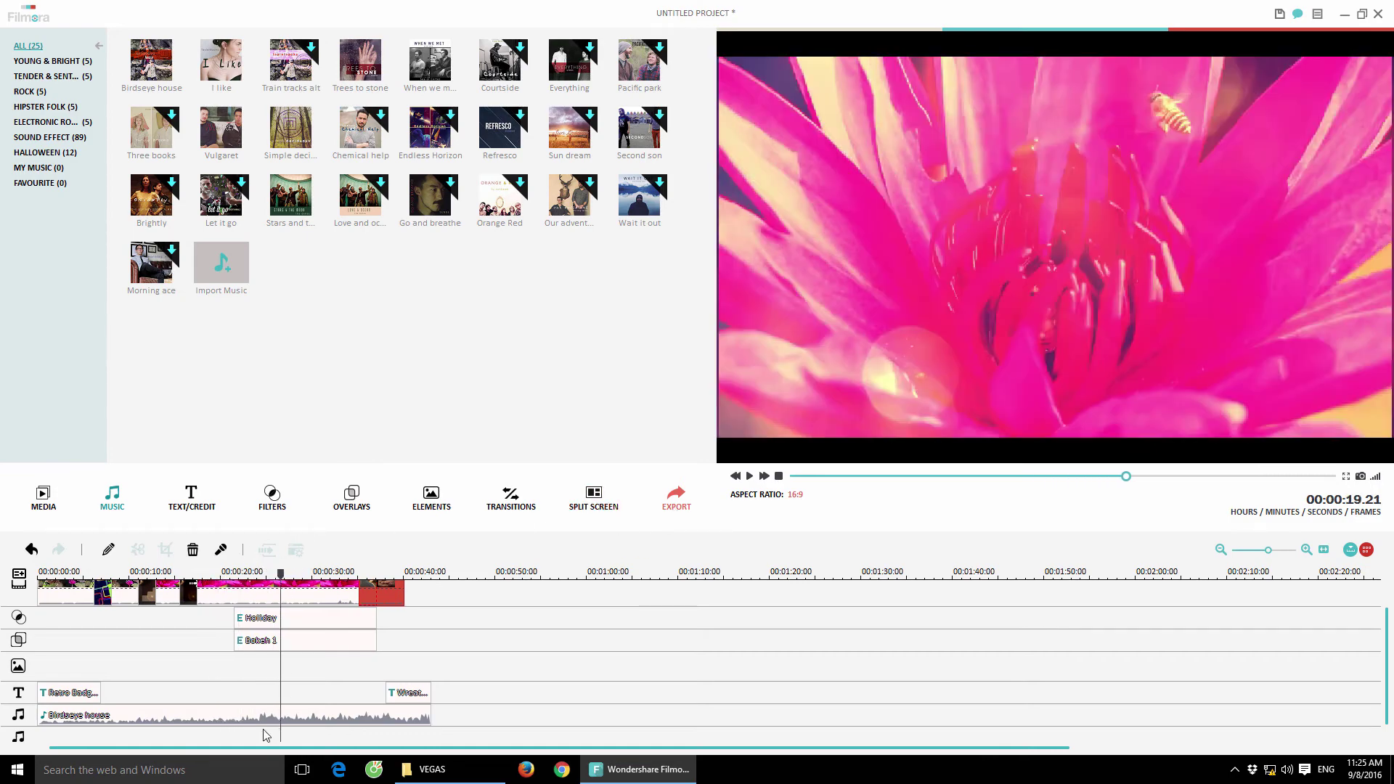
click(264, 719)
double_click(264, 719)
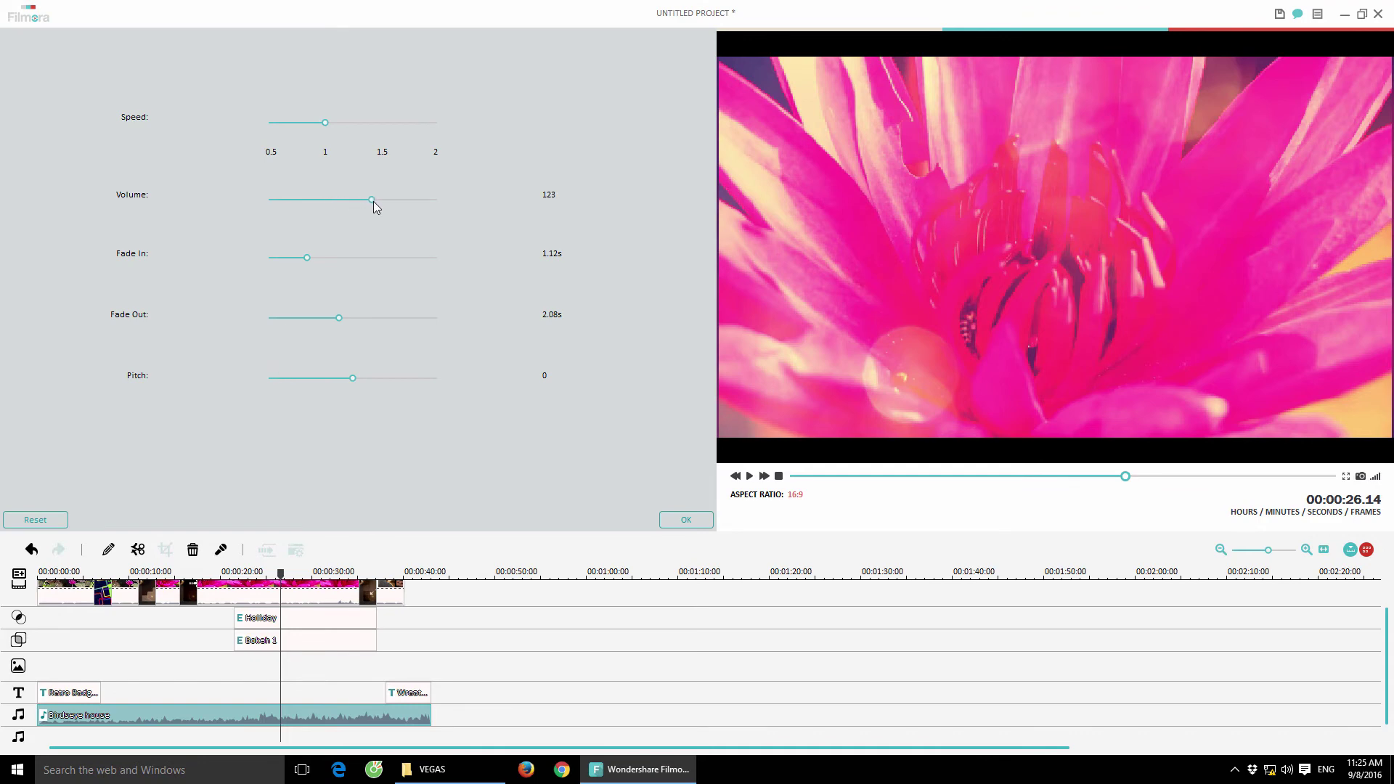
drag(377, 202, 381, 202)
click(686, 520)
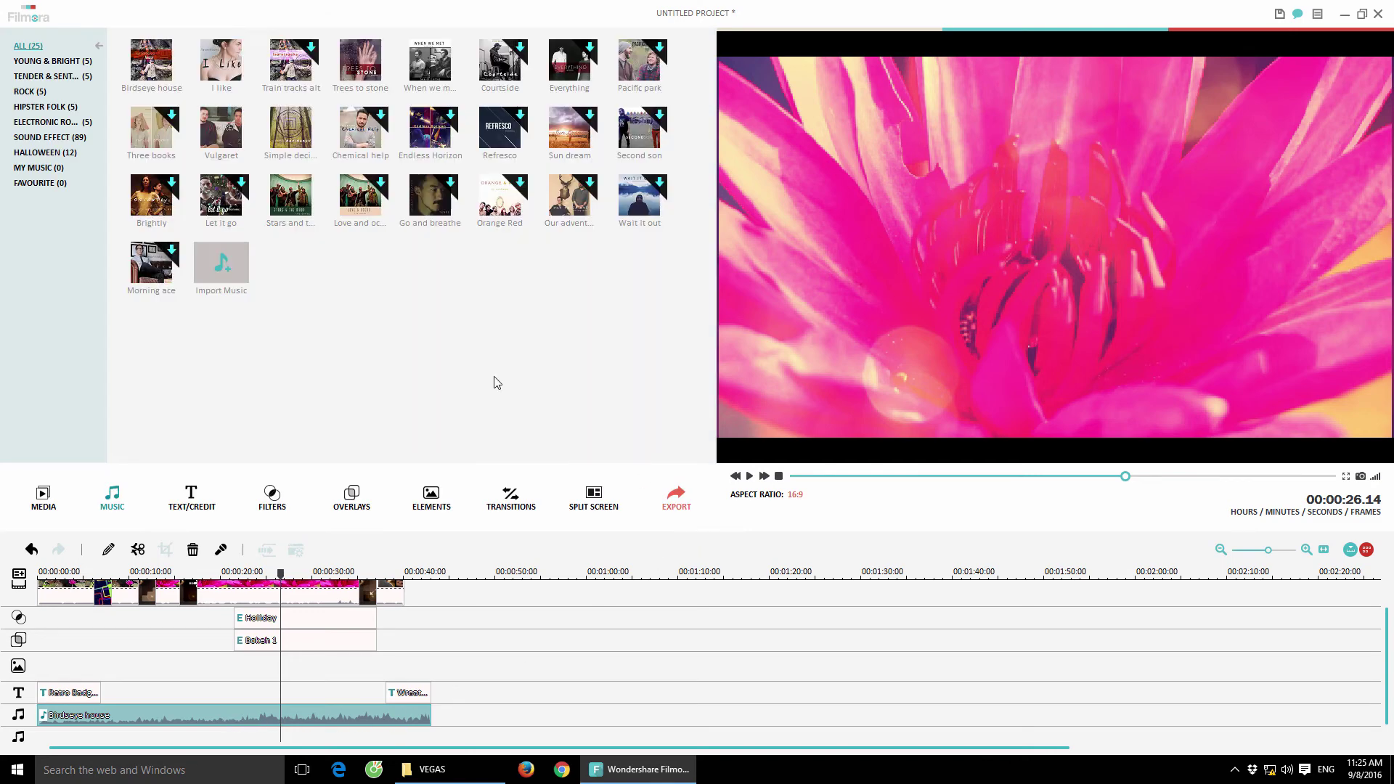
Open the export options and examine the output formats, device presets and YouTube upload choice.
click(677, 499)
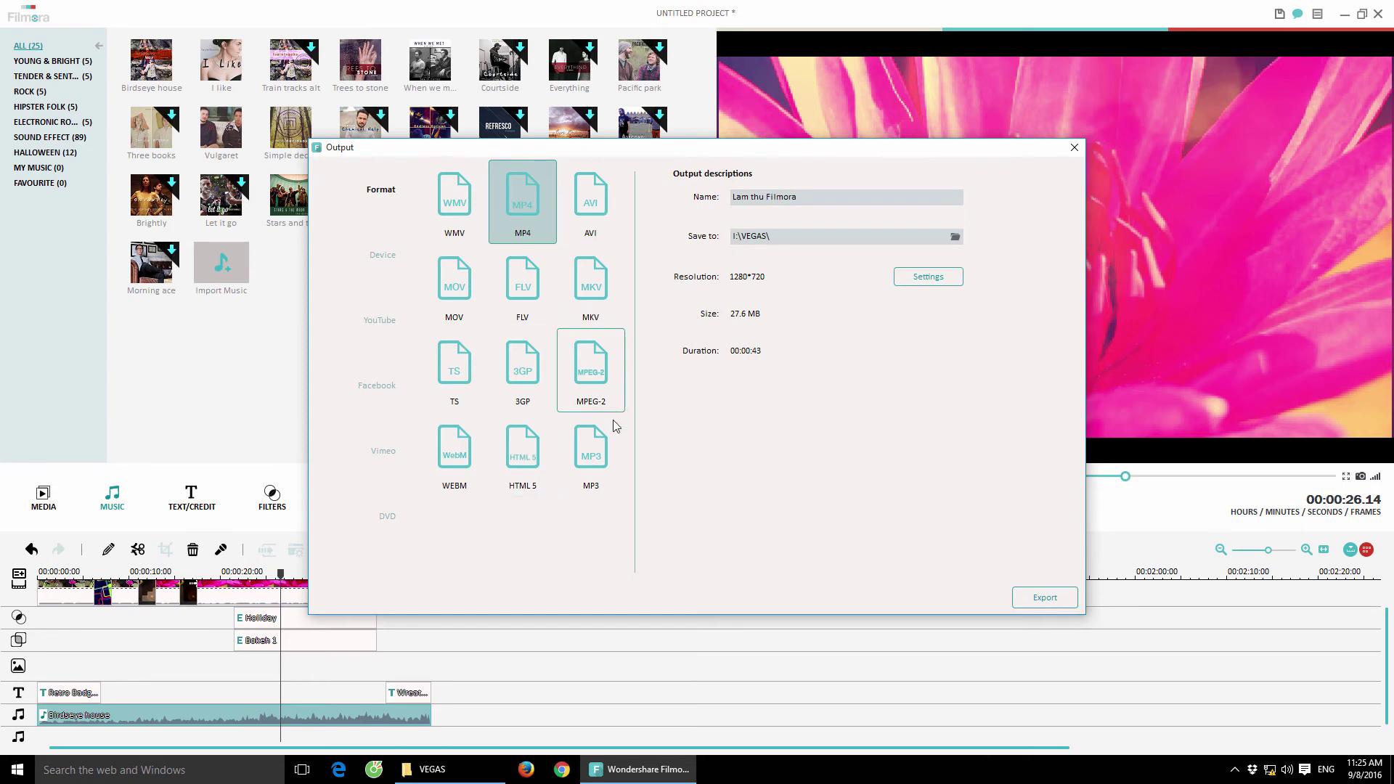
click(593, 463)
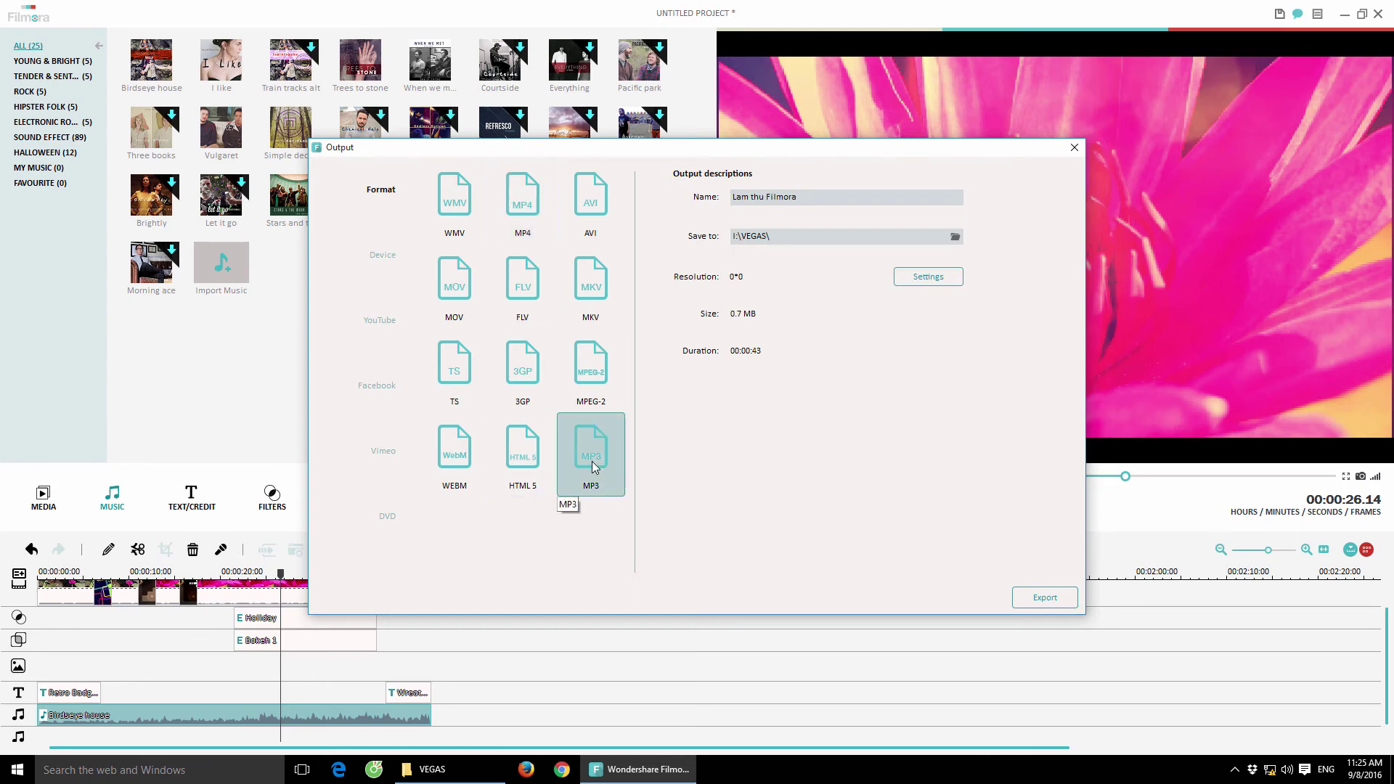
click(527, 203)
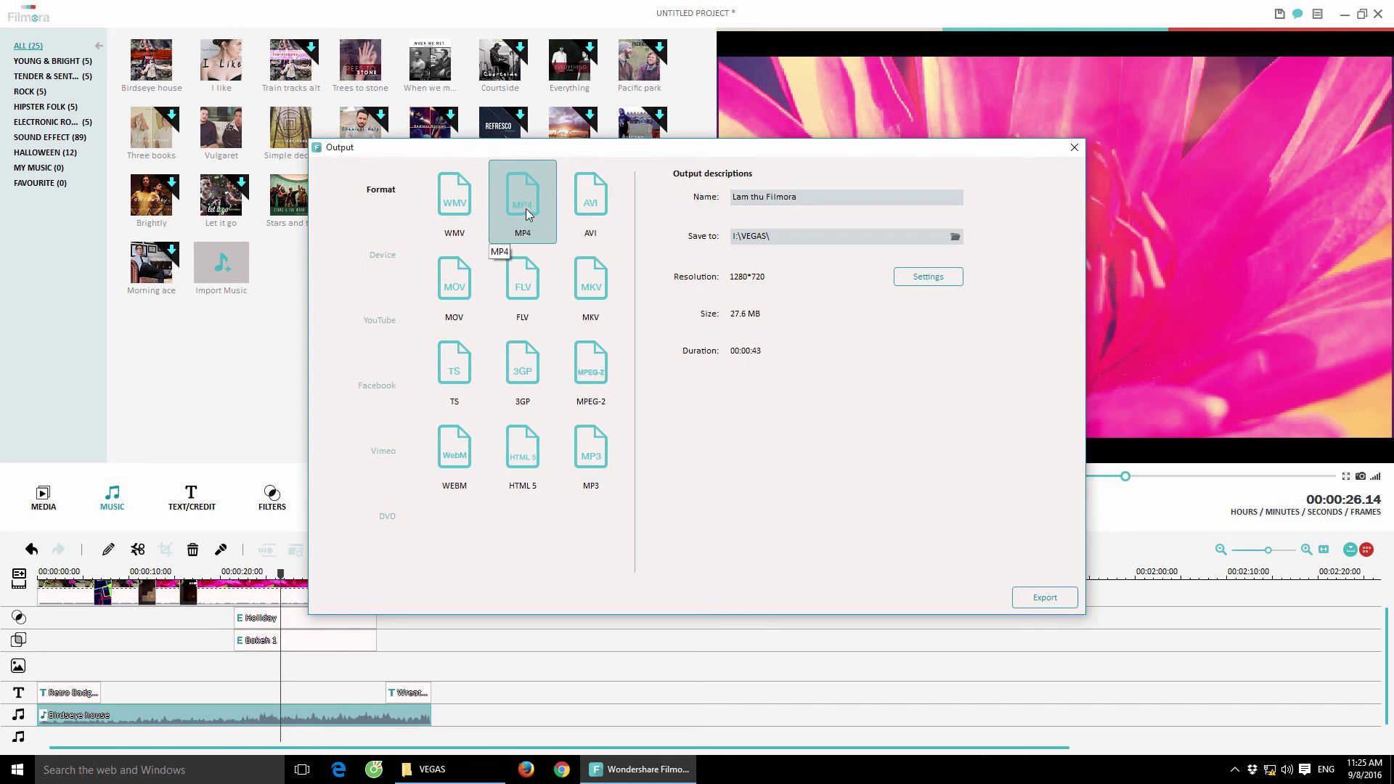
click(401, 256)
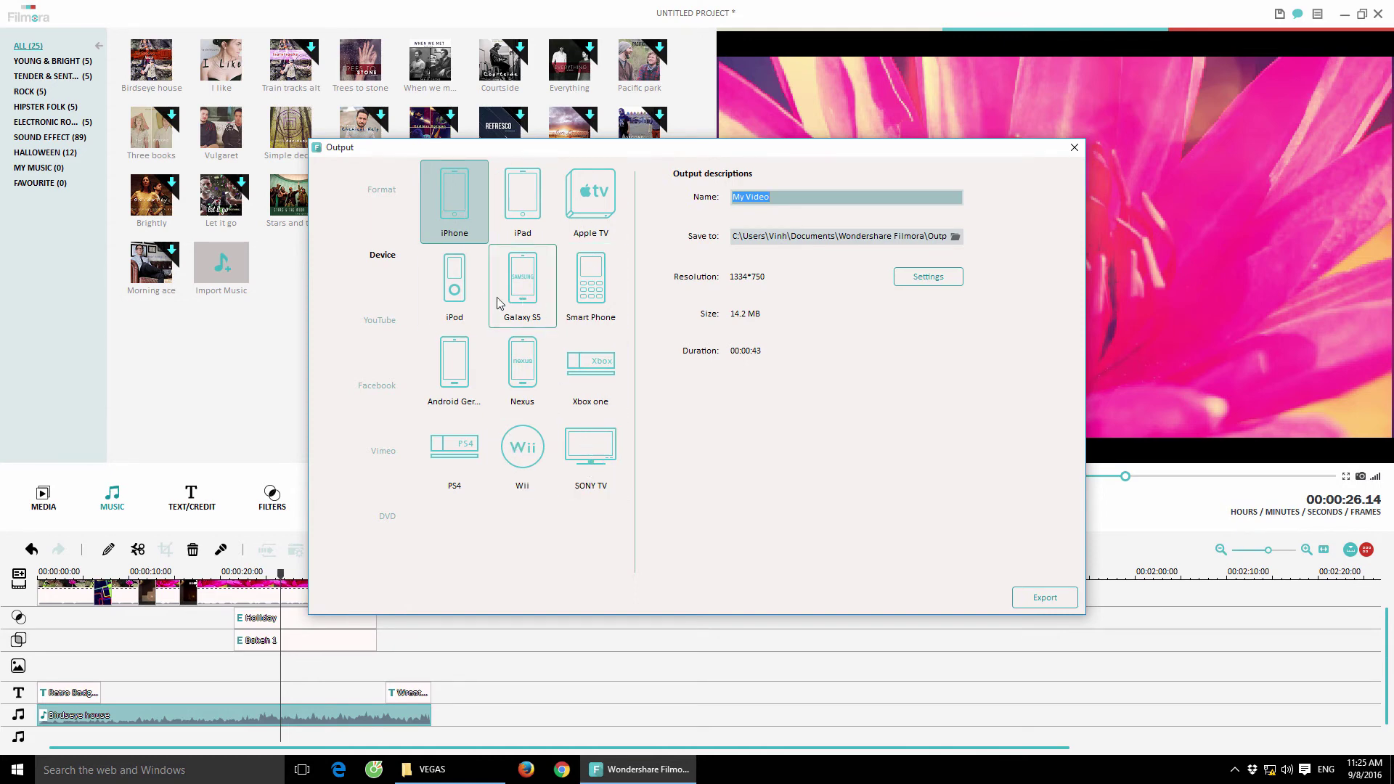
click(379, 322)
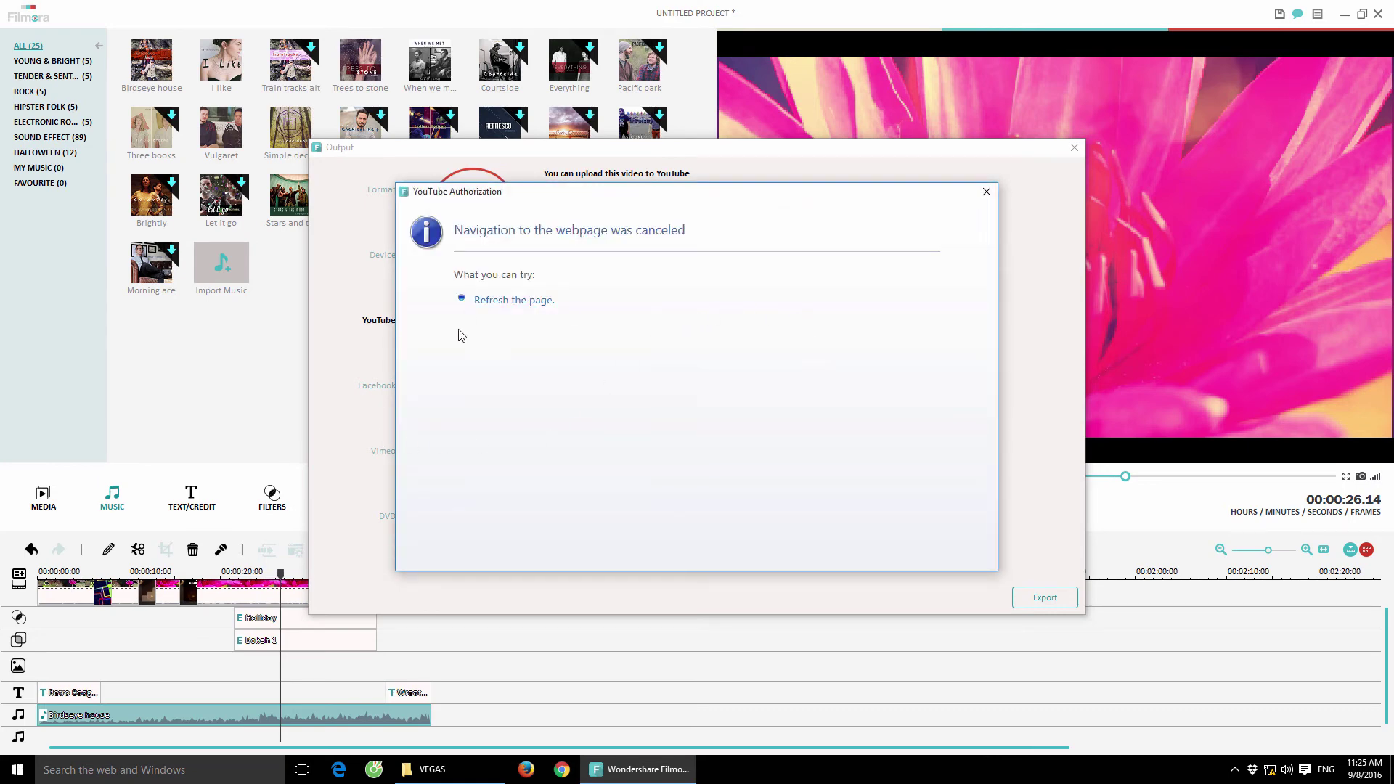
click(986, 191)
Name the MP4 output "Lam thu Filmora +" and set it to Best quality with a resolution of 1920*1080.
click(381, 191)
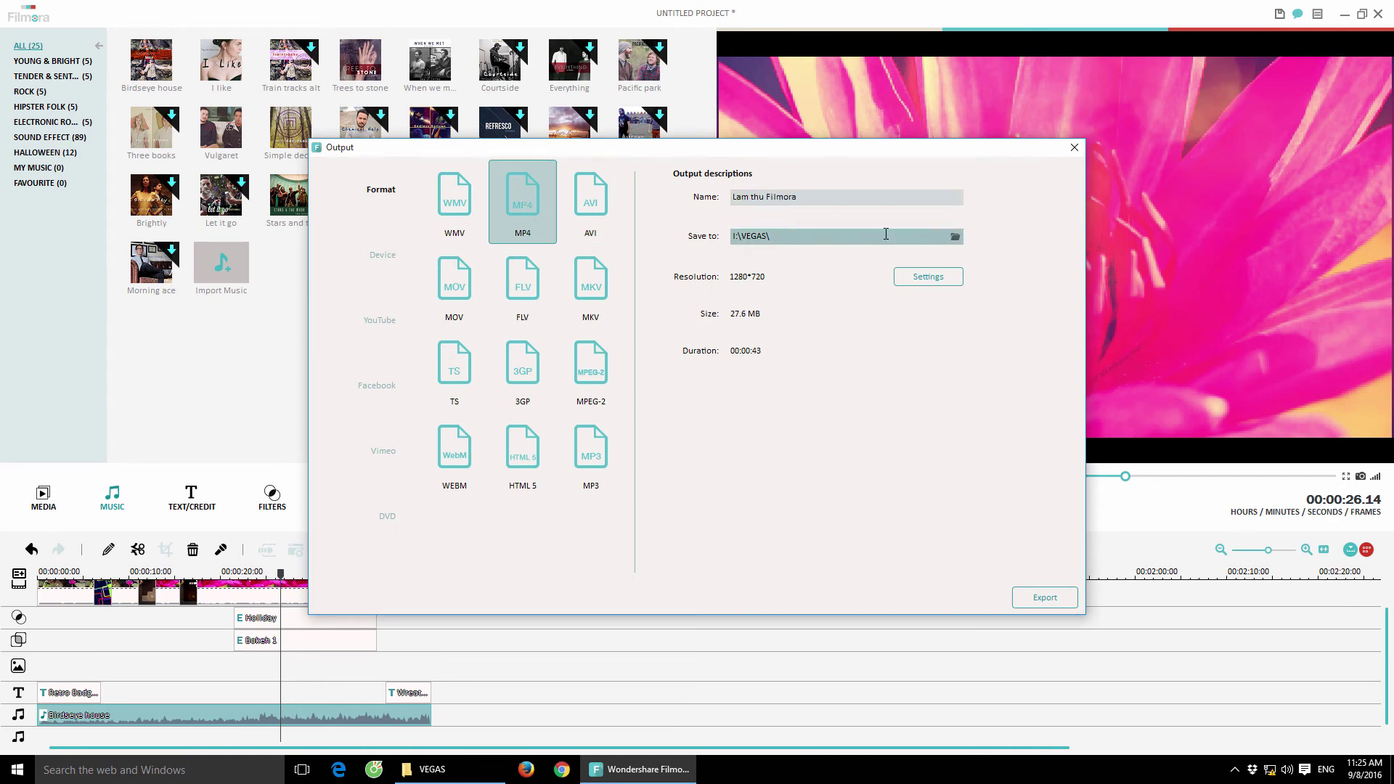
click(847, 199)
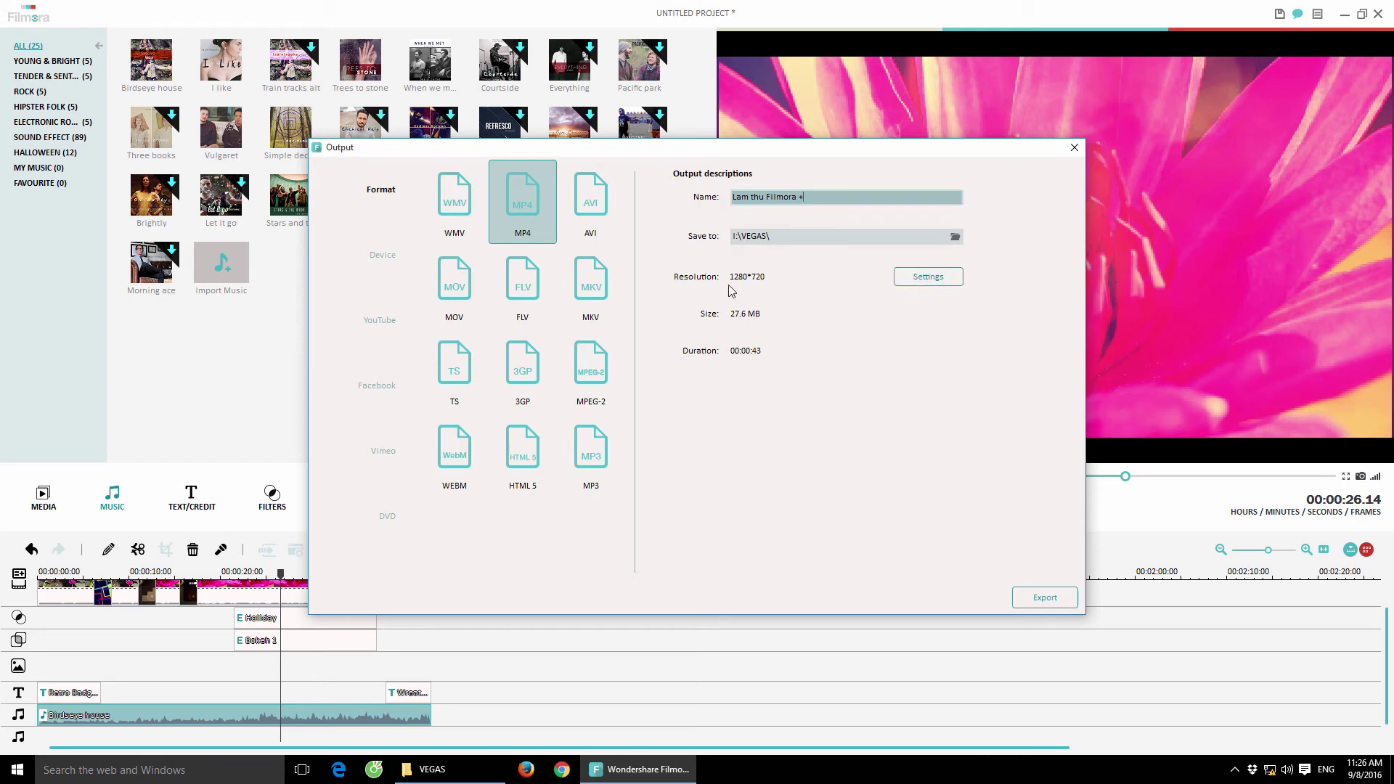
click(900, 281)
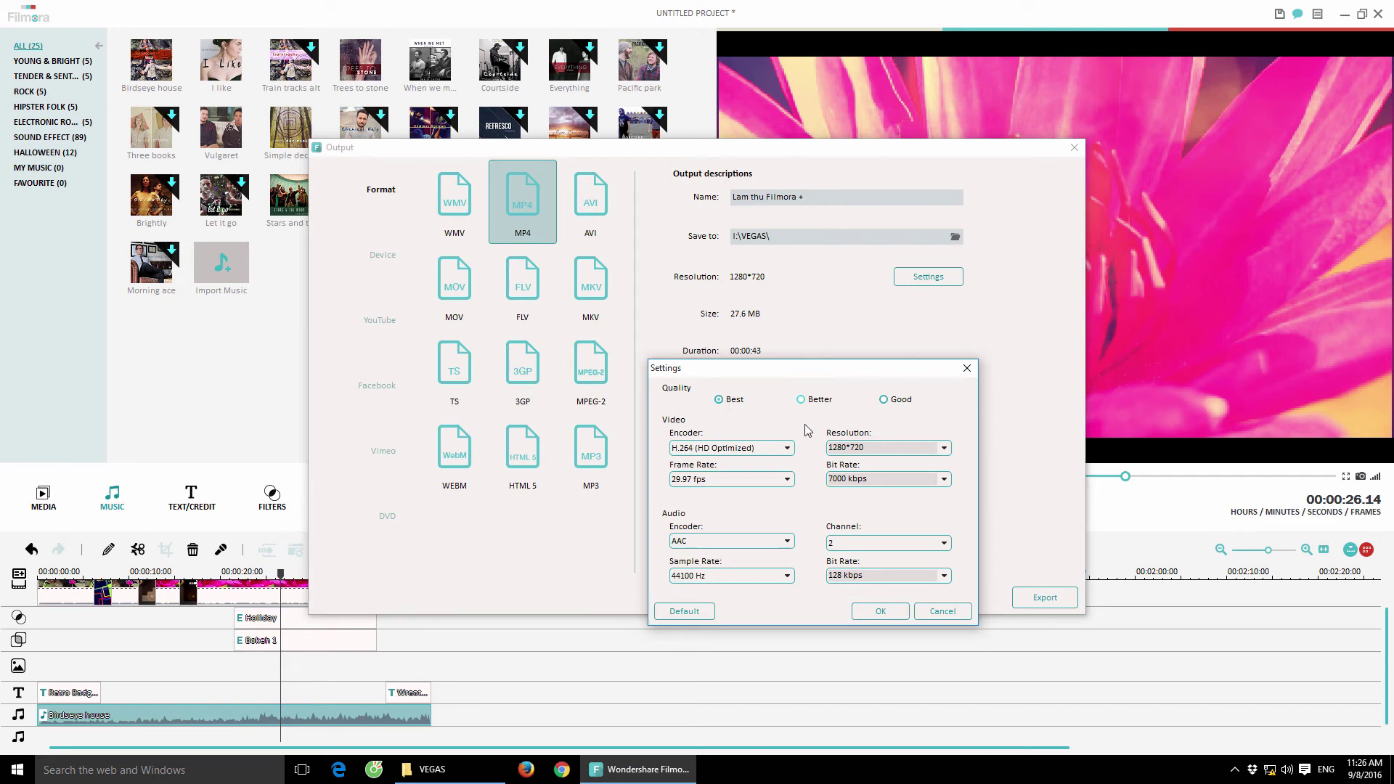
click(720, 404)
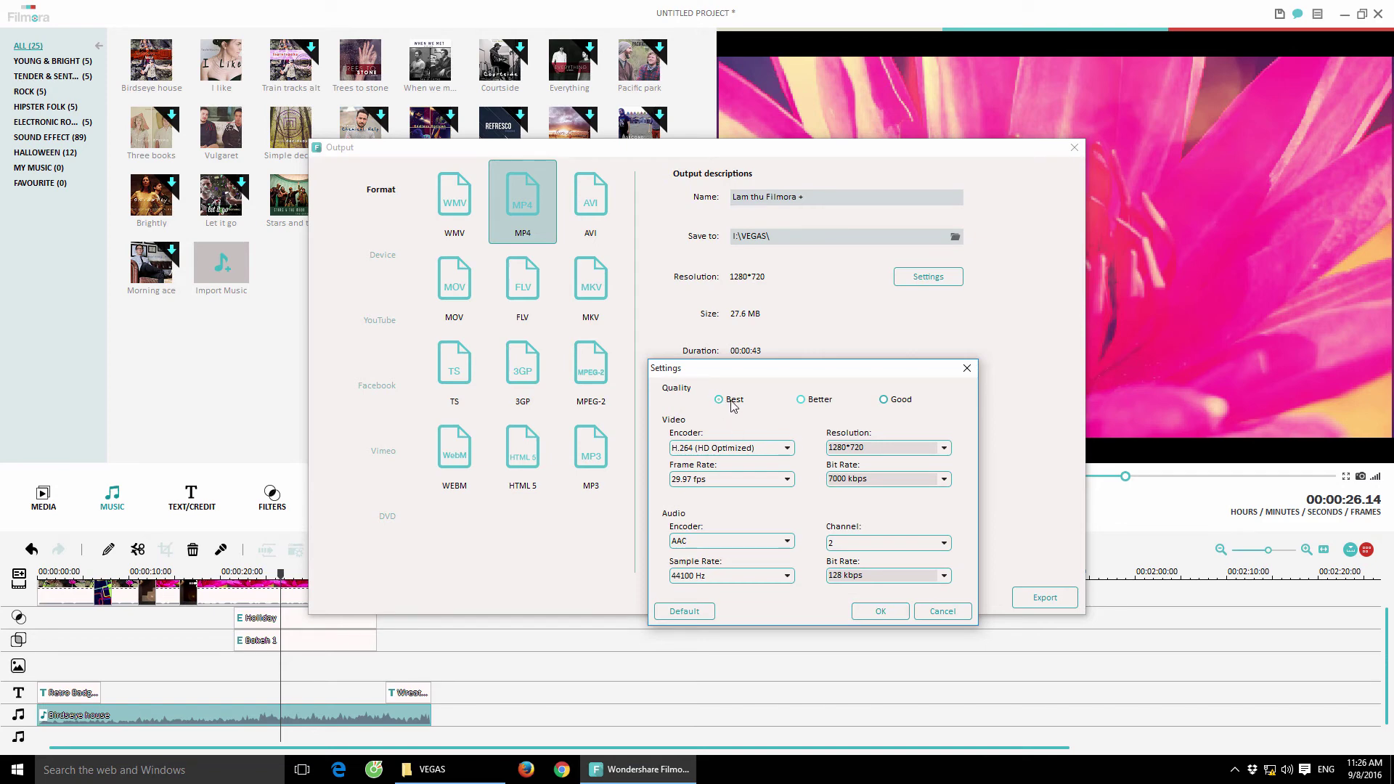
click(942, 448)
click(872, 471)
click(880, 611)
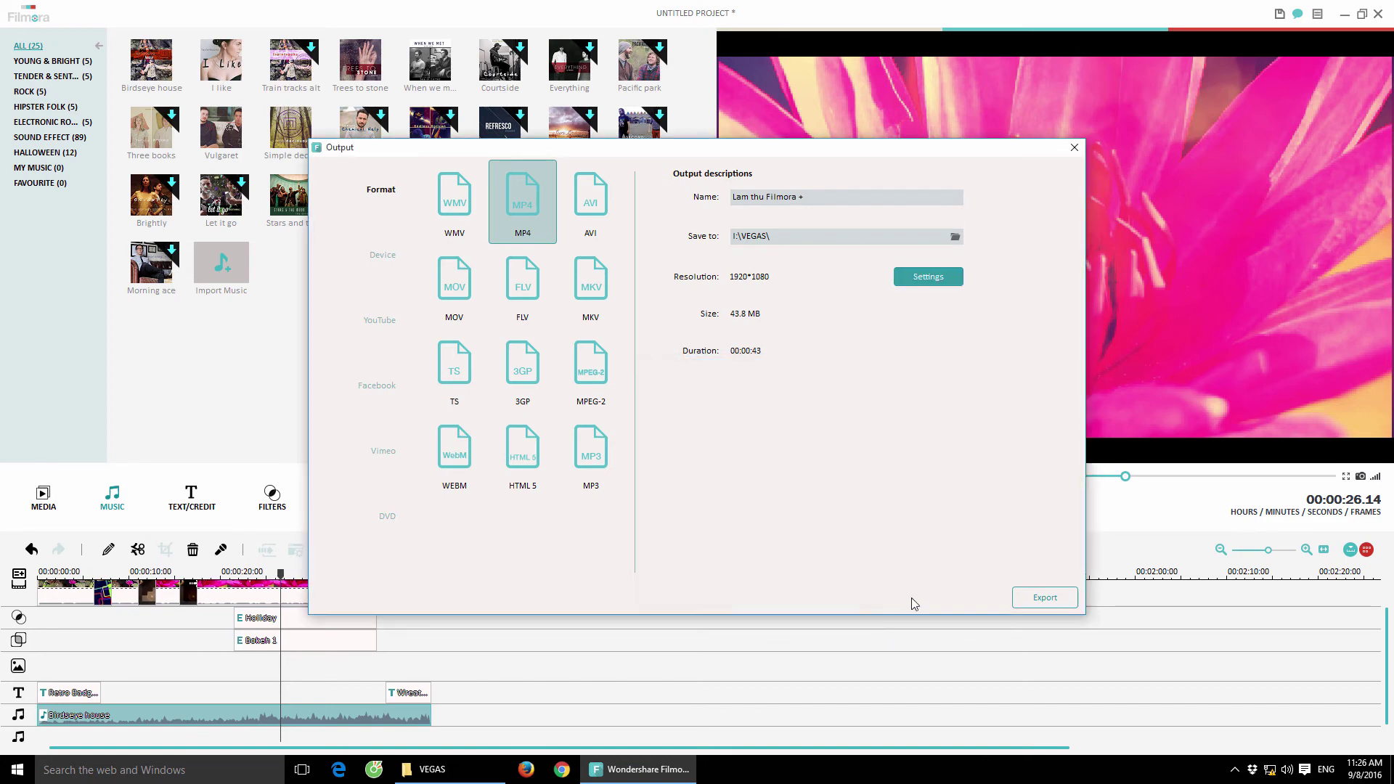
Export the movie, review the finish actions and keep Sound reminder selected.
click(1043, 596)
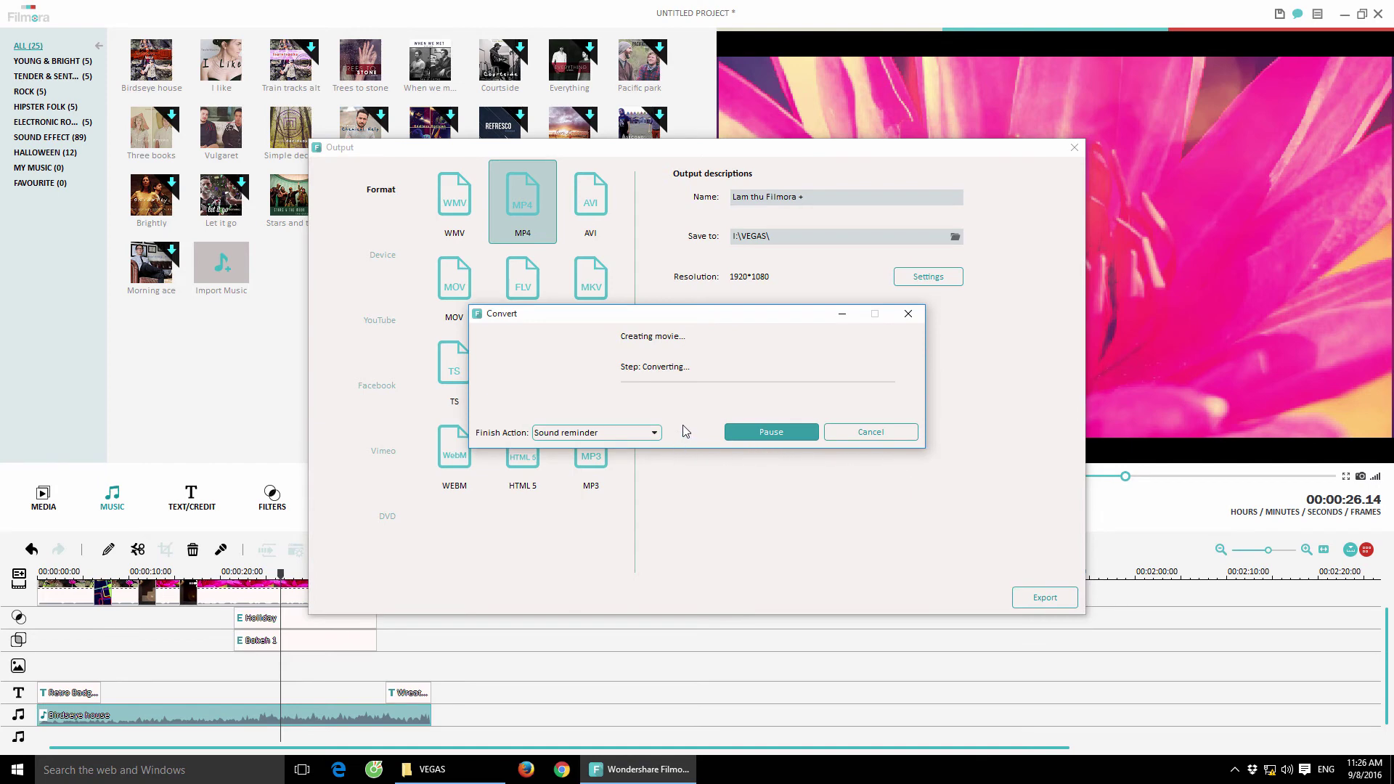
click(642, 434)
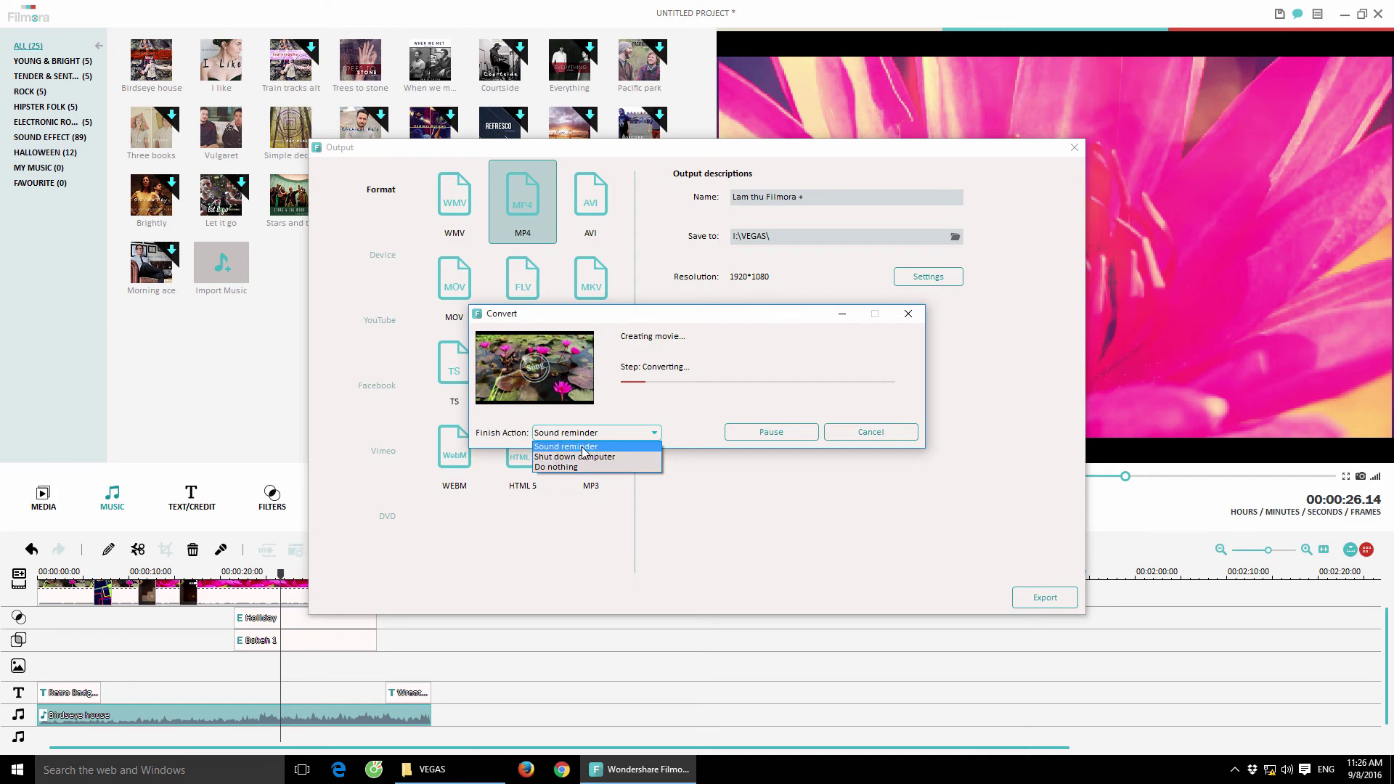
click(584, 447)
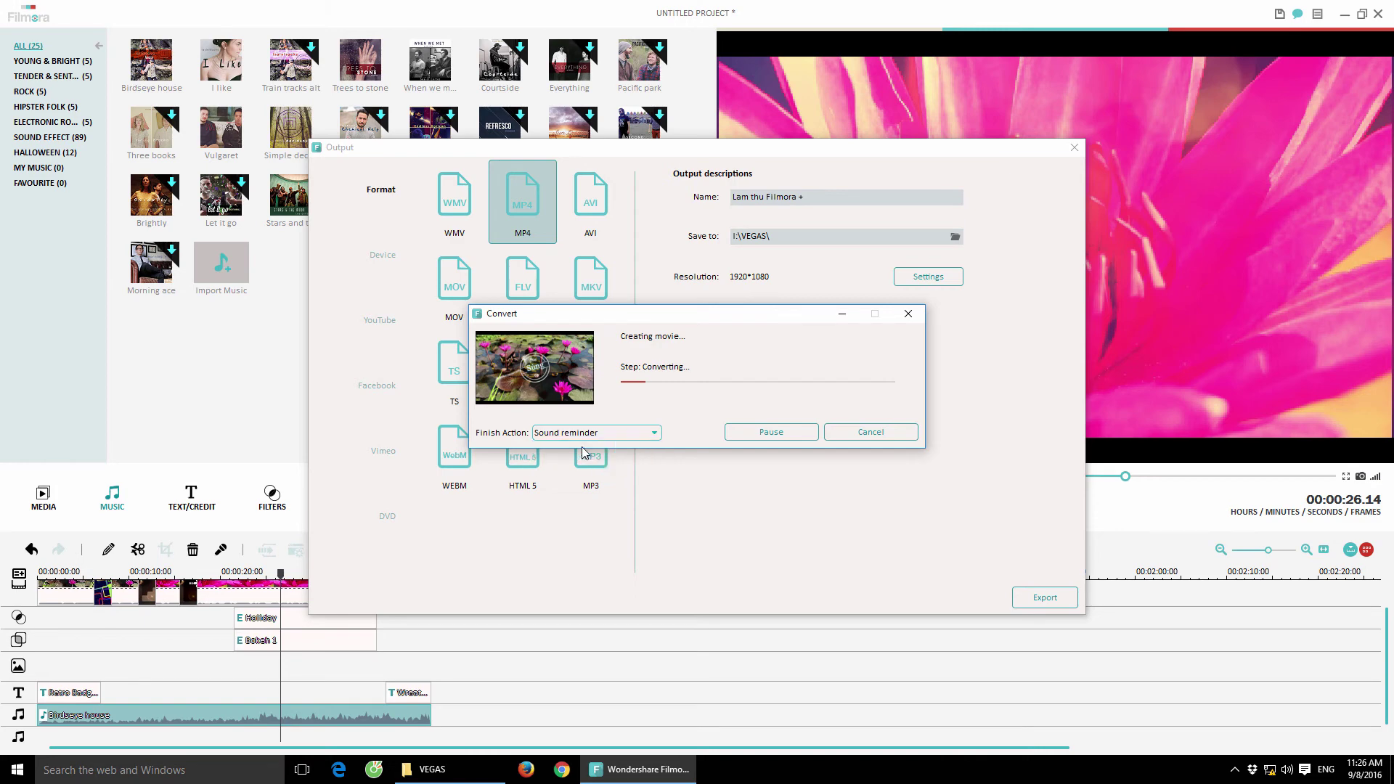
click(654, 432)
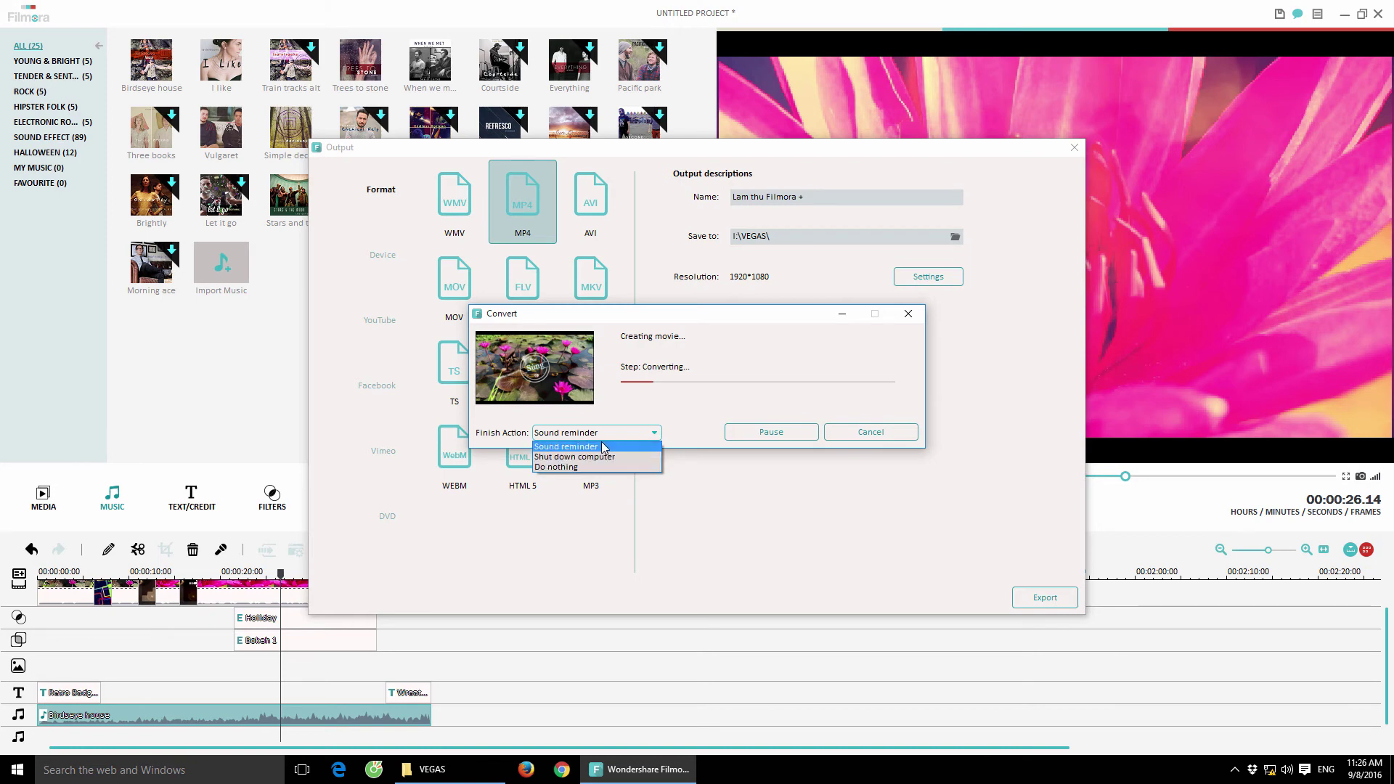
click(624, 450)
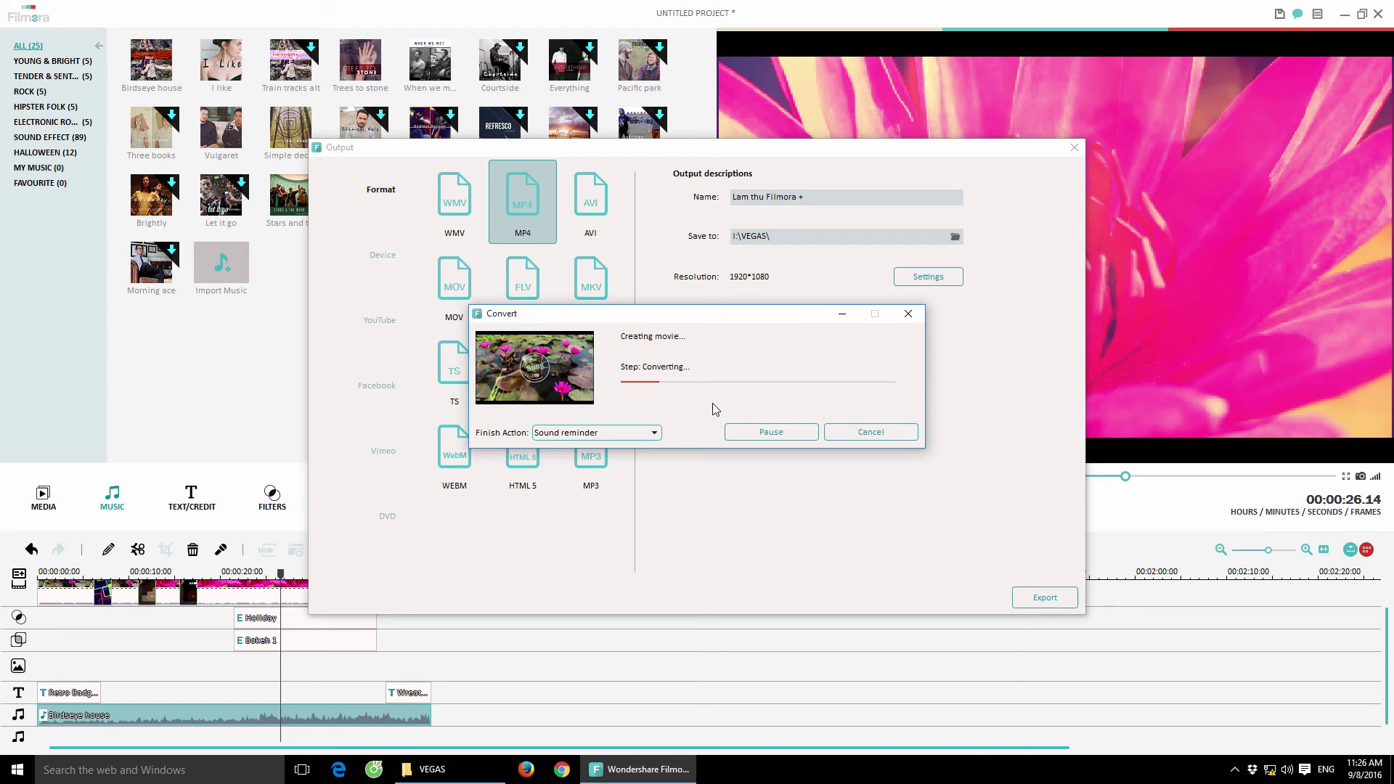
click(646, 434)
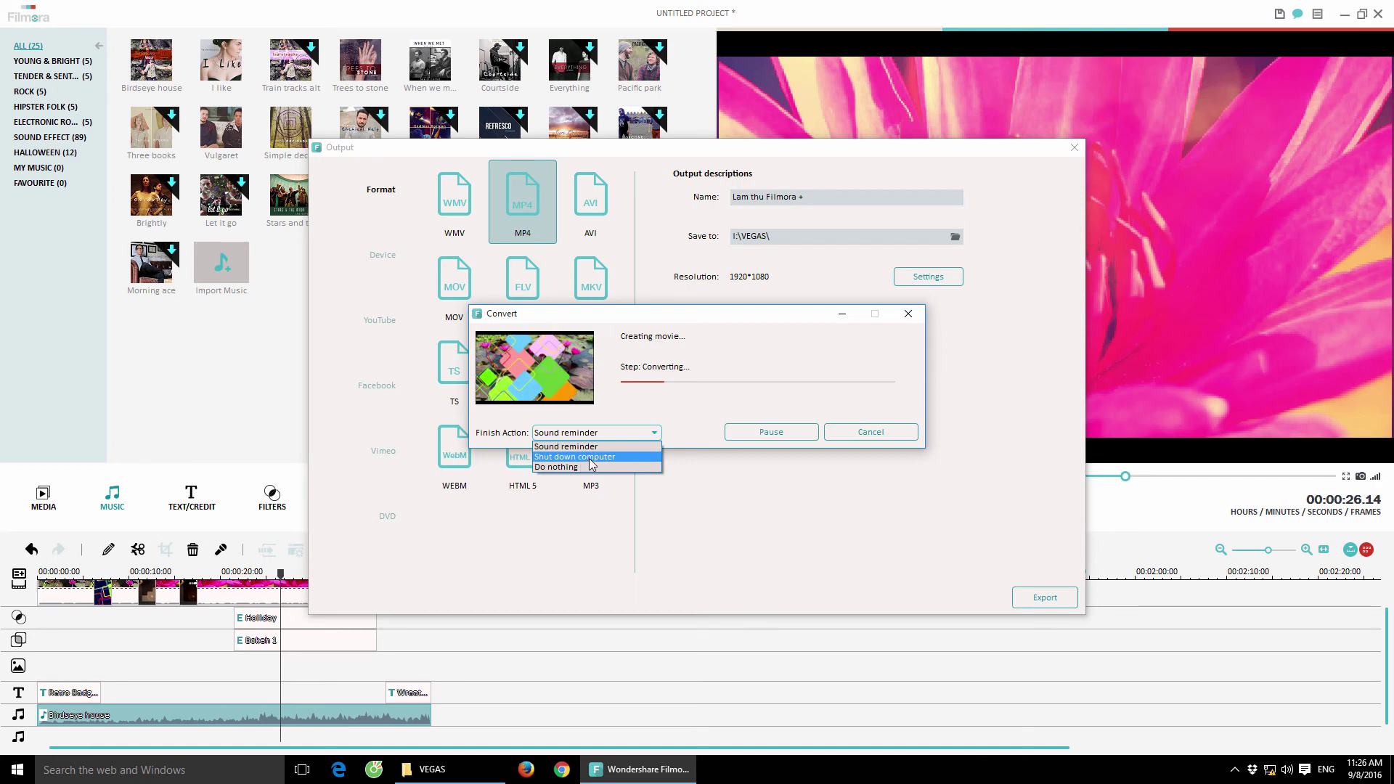
click(681, 410)
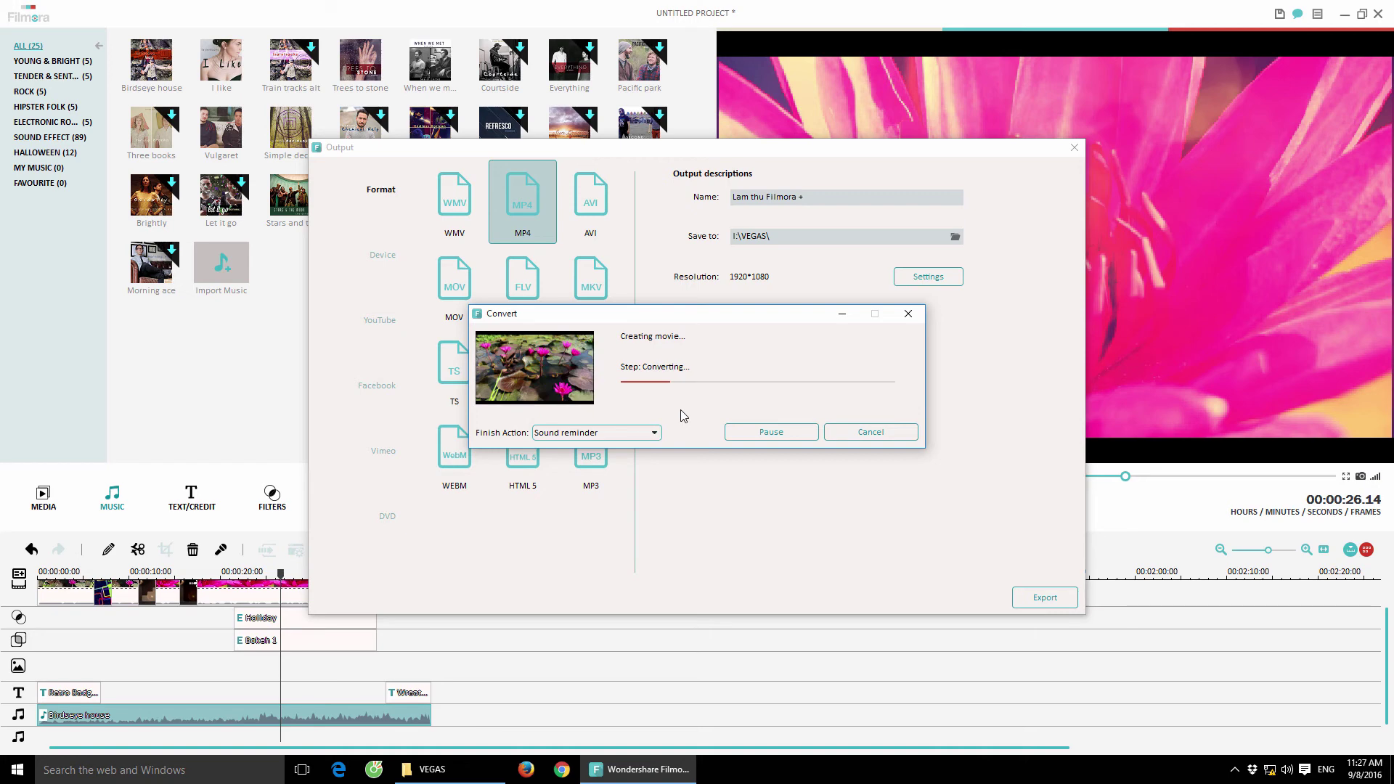
click(1235, 769)
click(1249, 711)
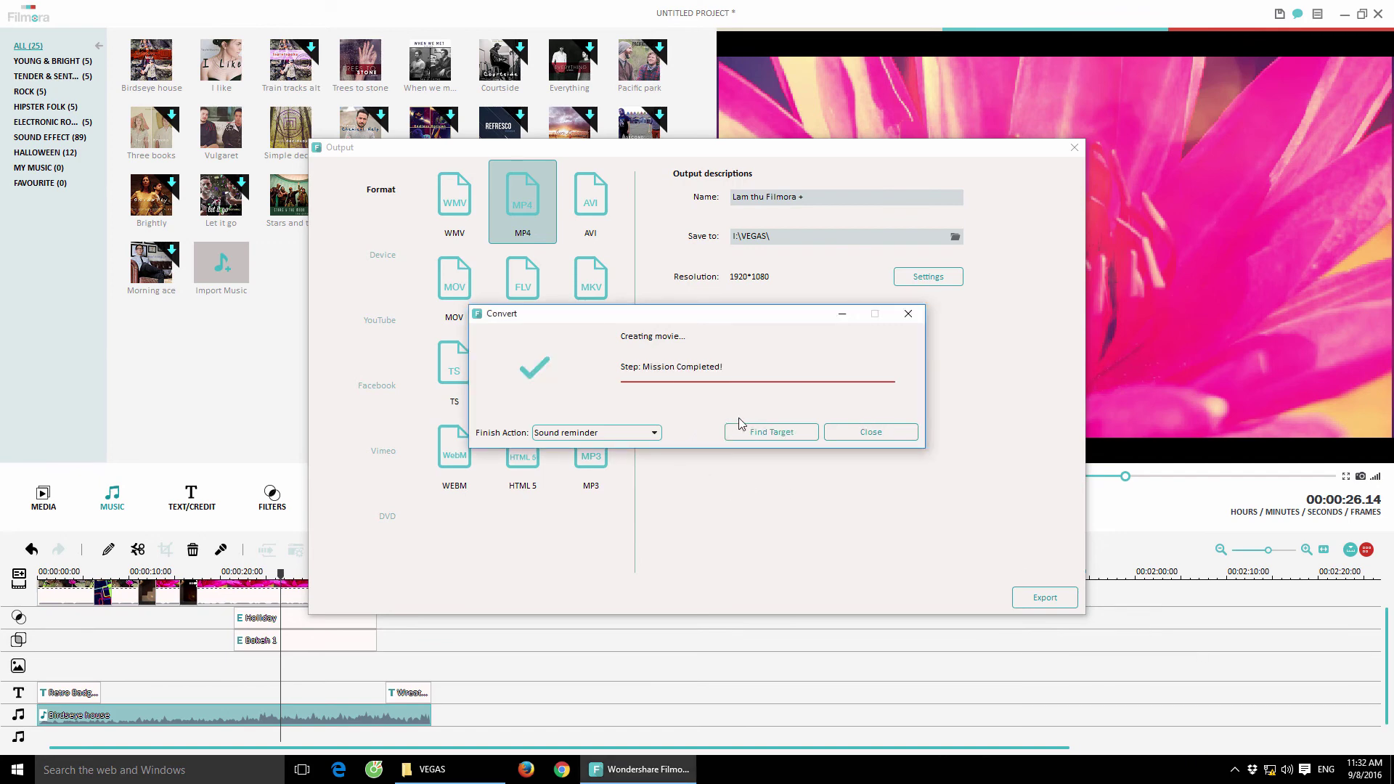
Show the exported movie in its folder and play Lam thu Filmora +.mp4.
drag(713, 317, 705, 376)
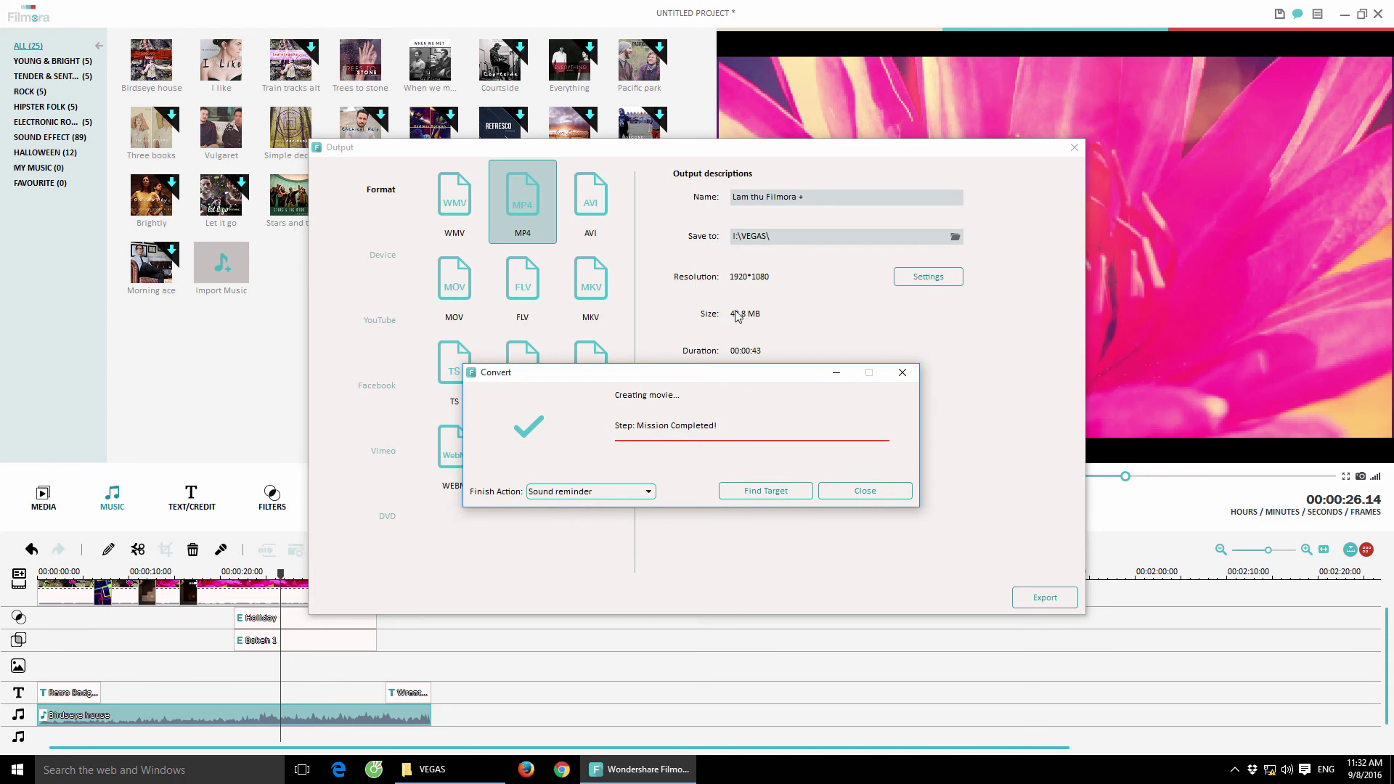
click(767, 491)
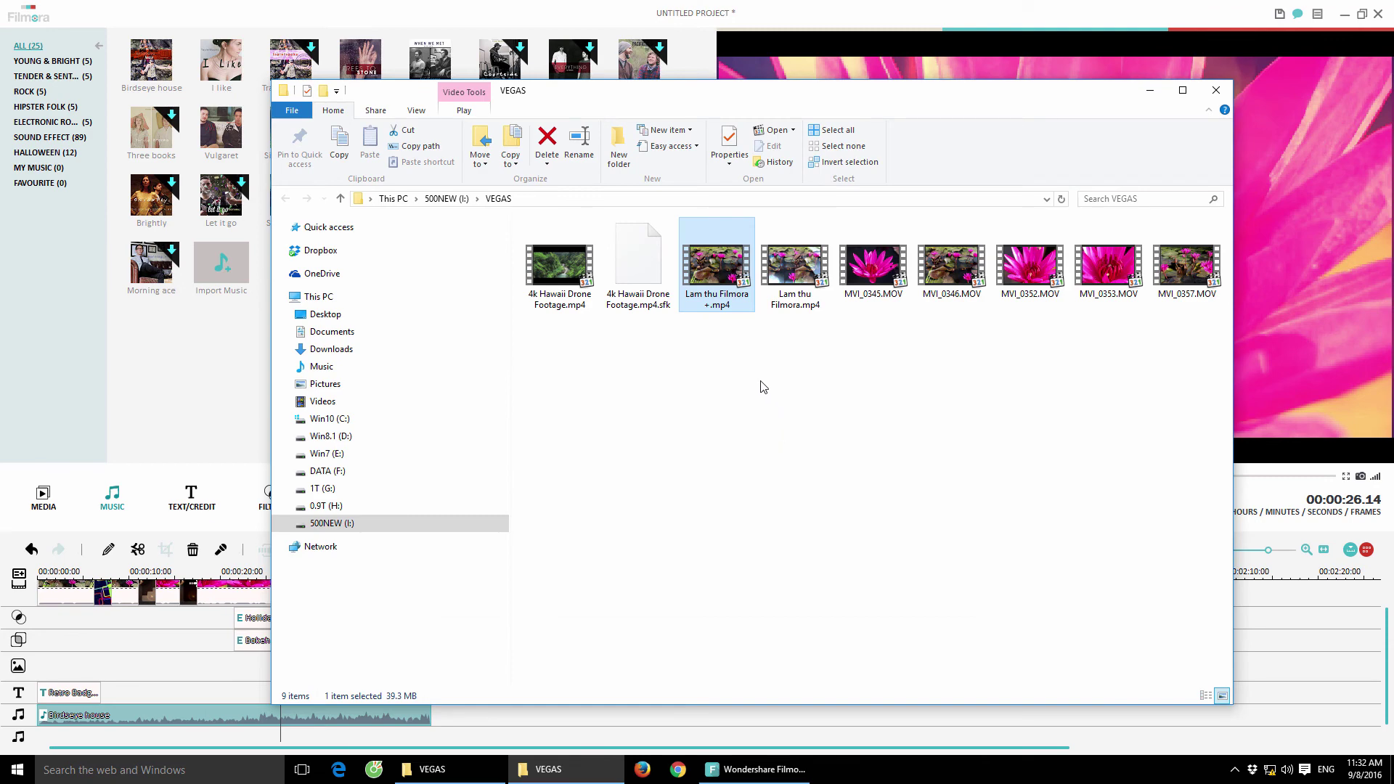
double_click(712, 263)
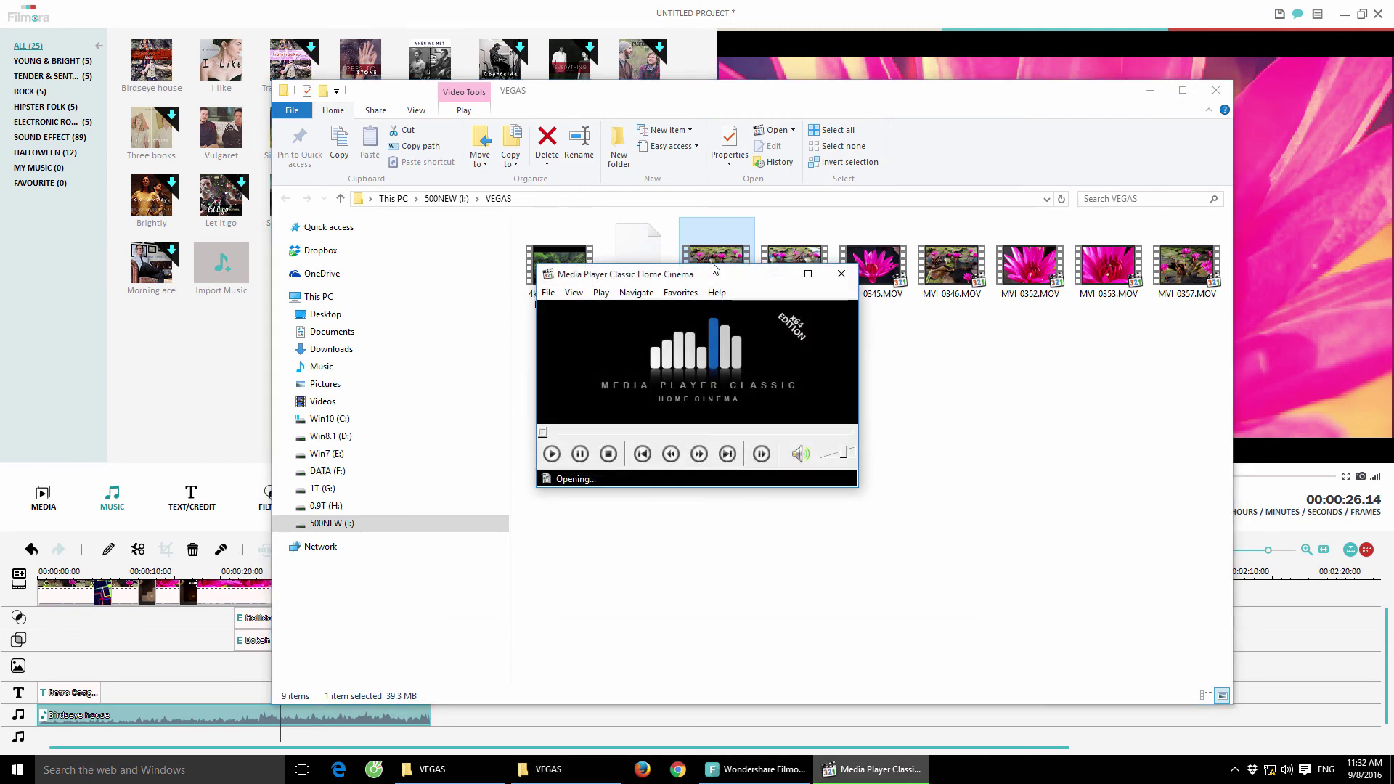
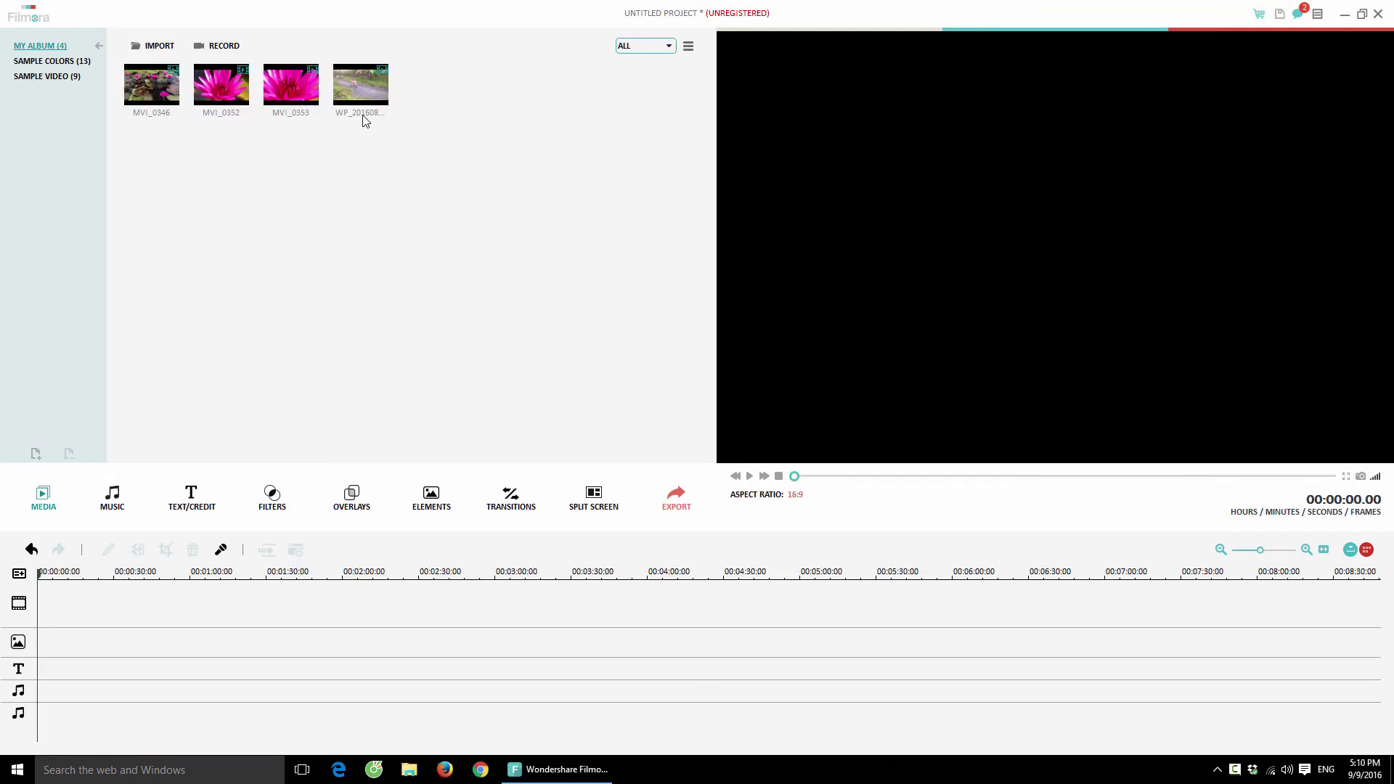
Place the tricycle clip at the start of the empty video track and move the playhead to 00:02:40.14.
drag(363, 102, 53, 624)
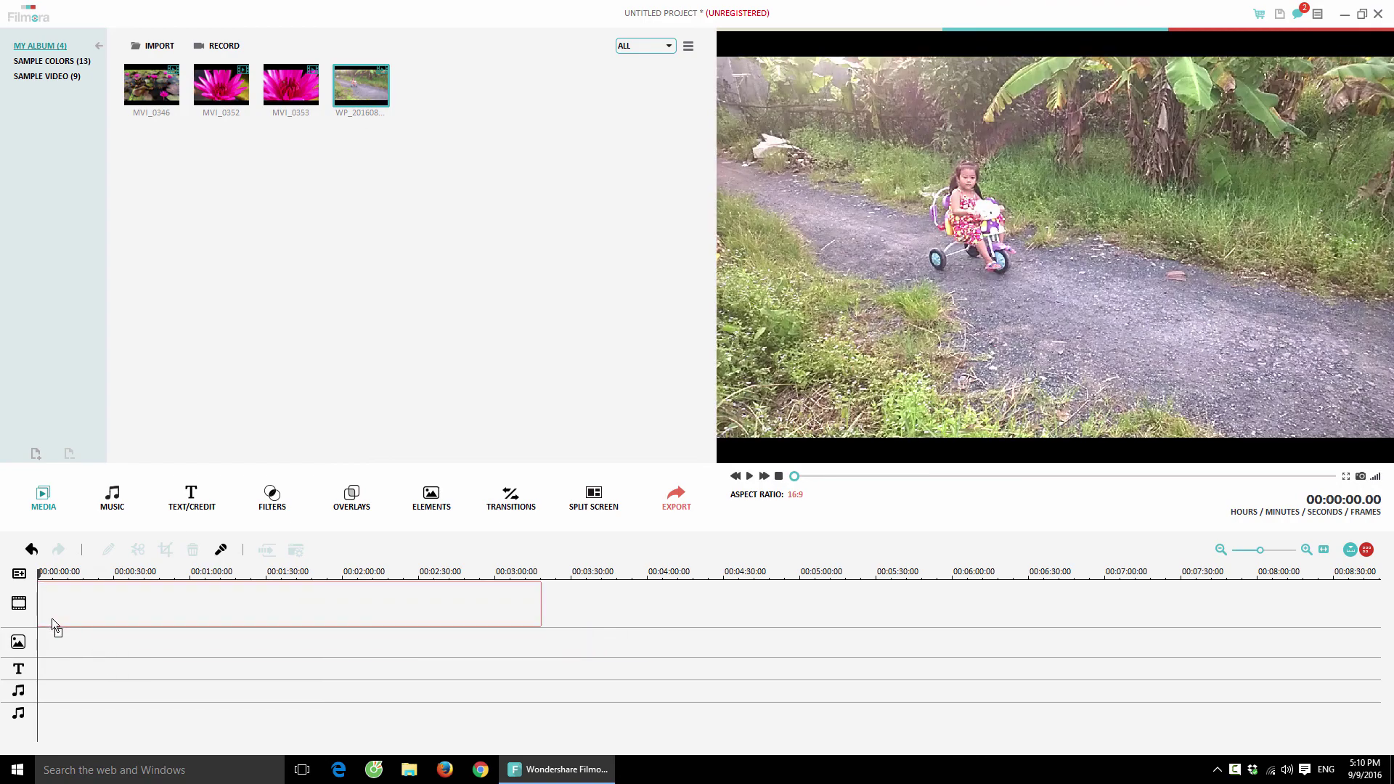
drag(249, 615, 250, 613)
click(447, 572)
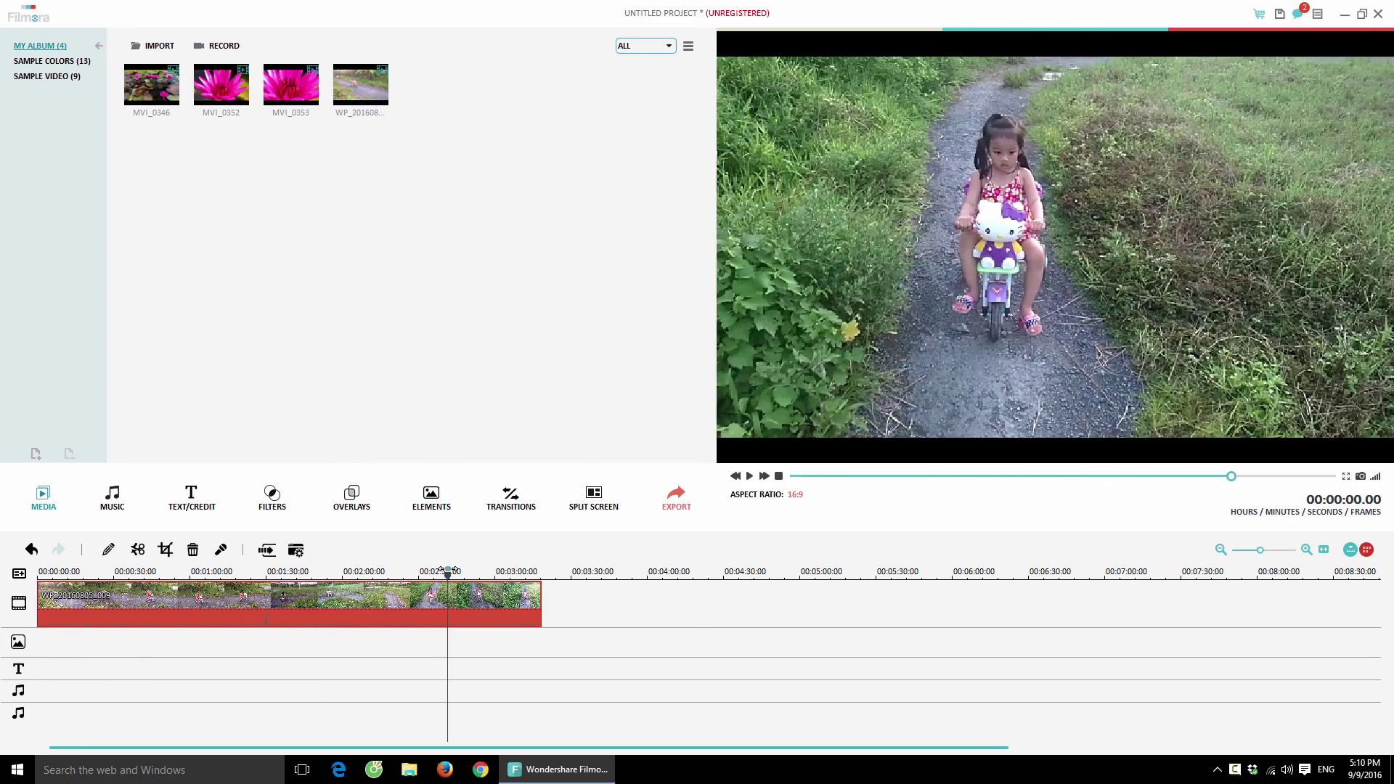
mouse_move(447, 580)
mouse_down()
mouse_move(407, 578)
mouse_move(476, 578)
mouse_move(445, 581)
mouse_up()
Open the Power Tool for the tricycle clip and examine its Face Off effects.
right_click(418, 594)
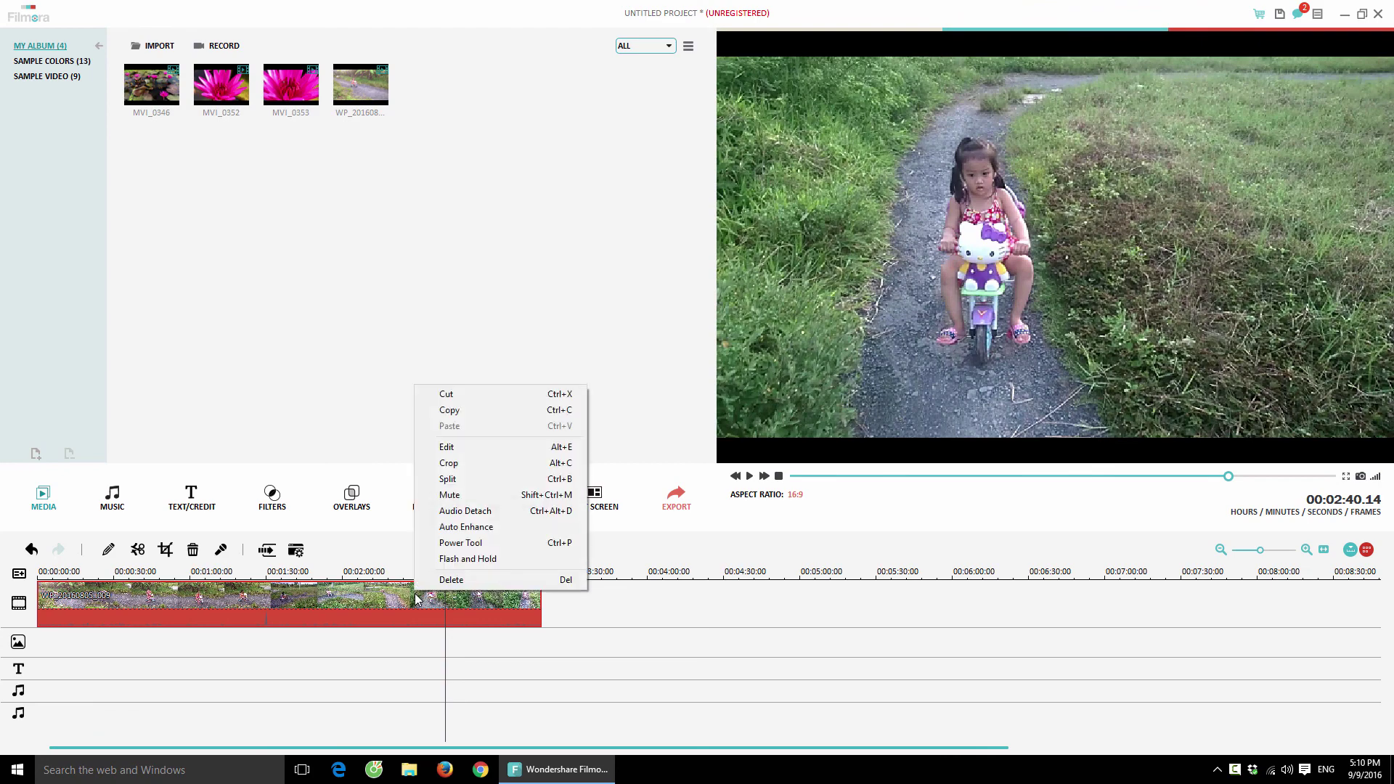
click(476, 553)
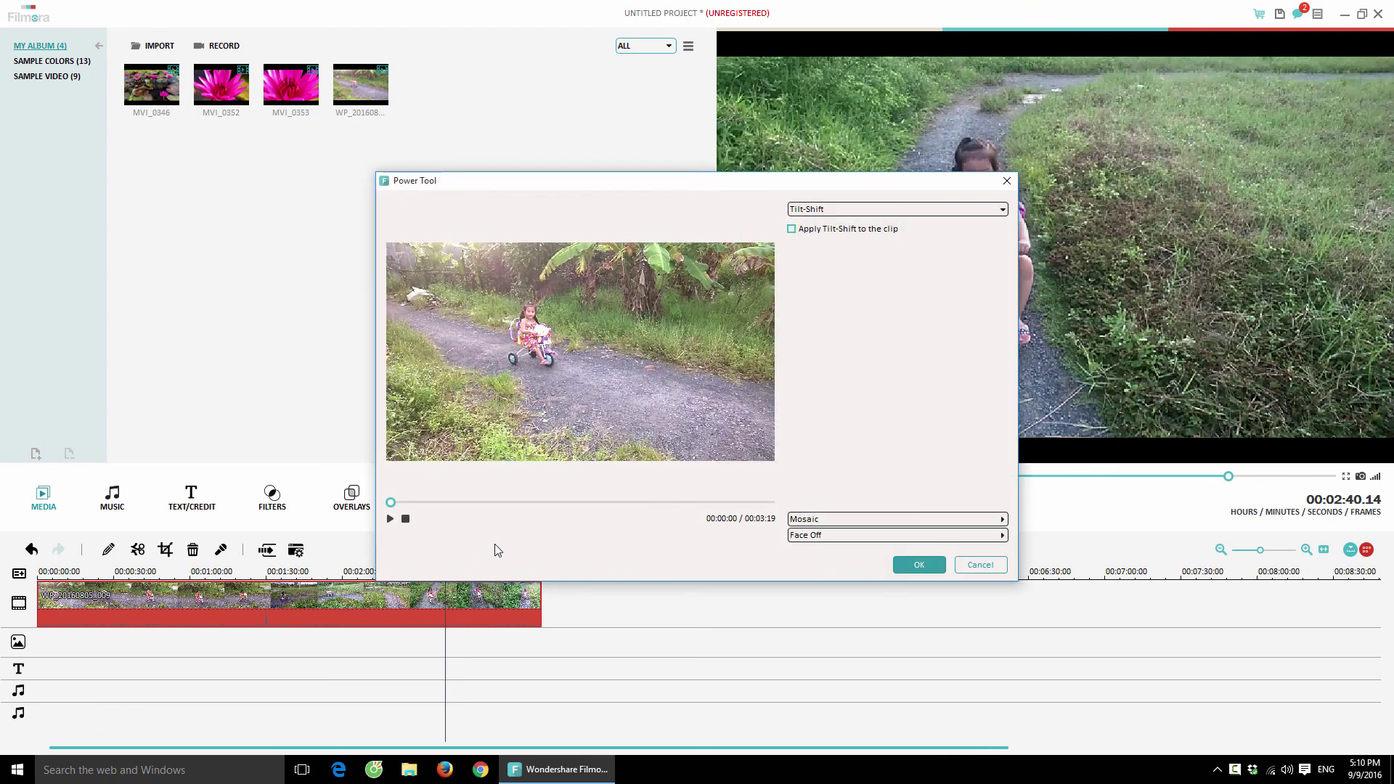
drag(891, 184, 623, 122)
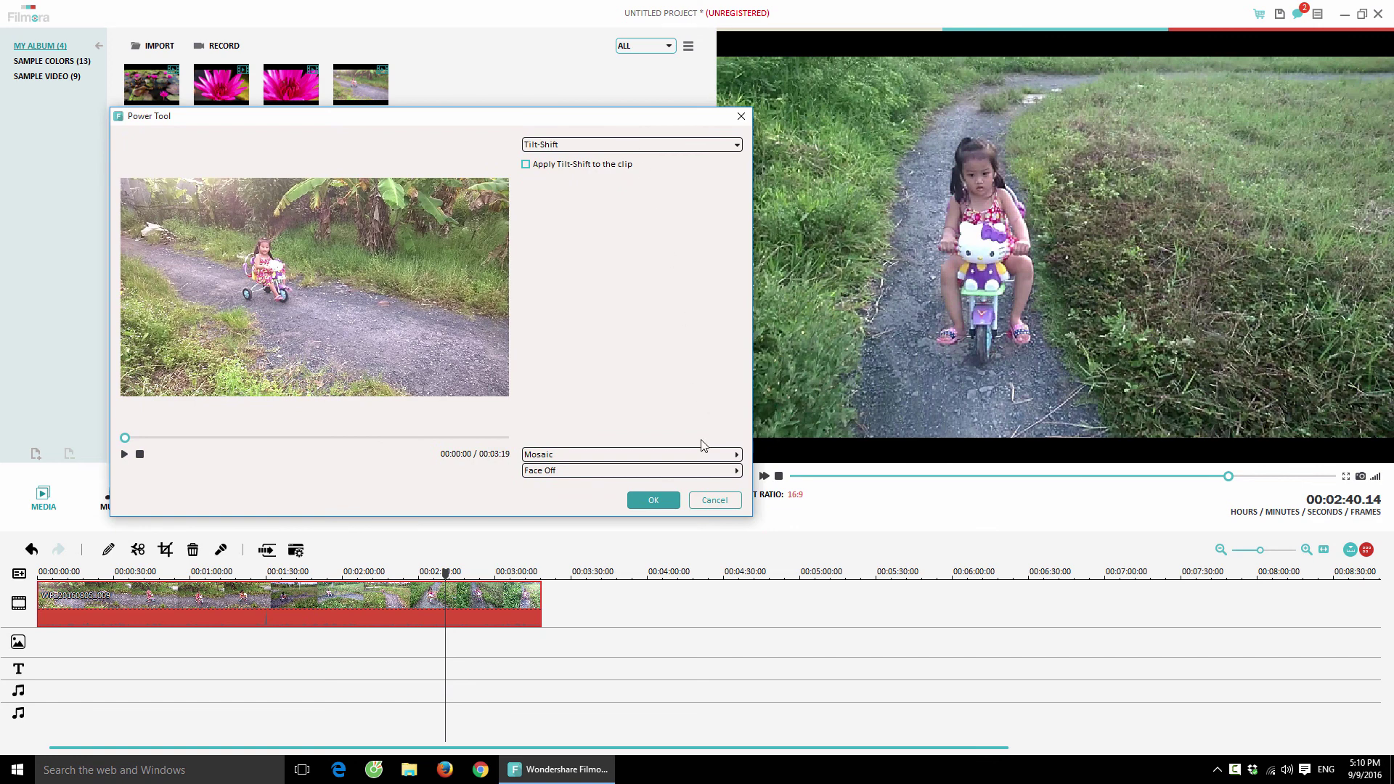
click(736, 472)
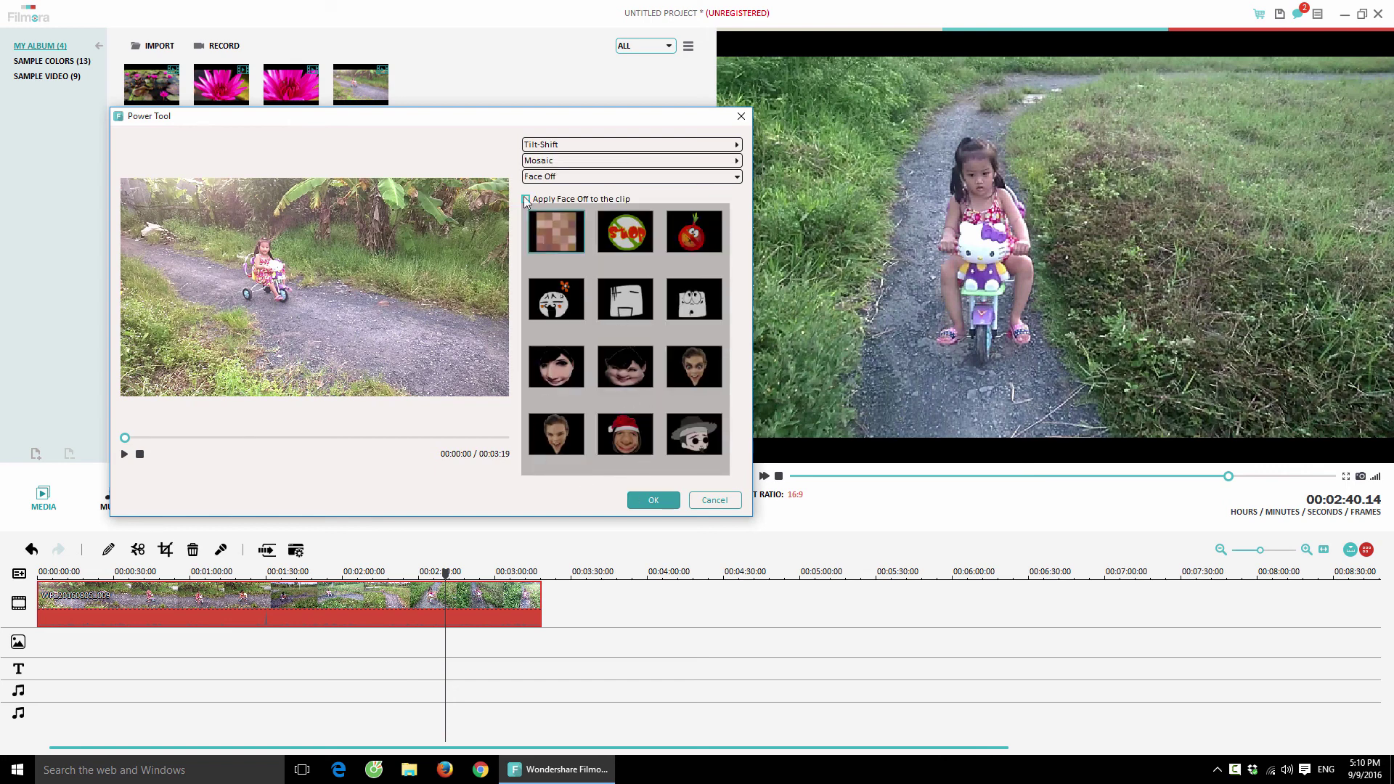
click(653, 499)
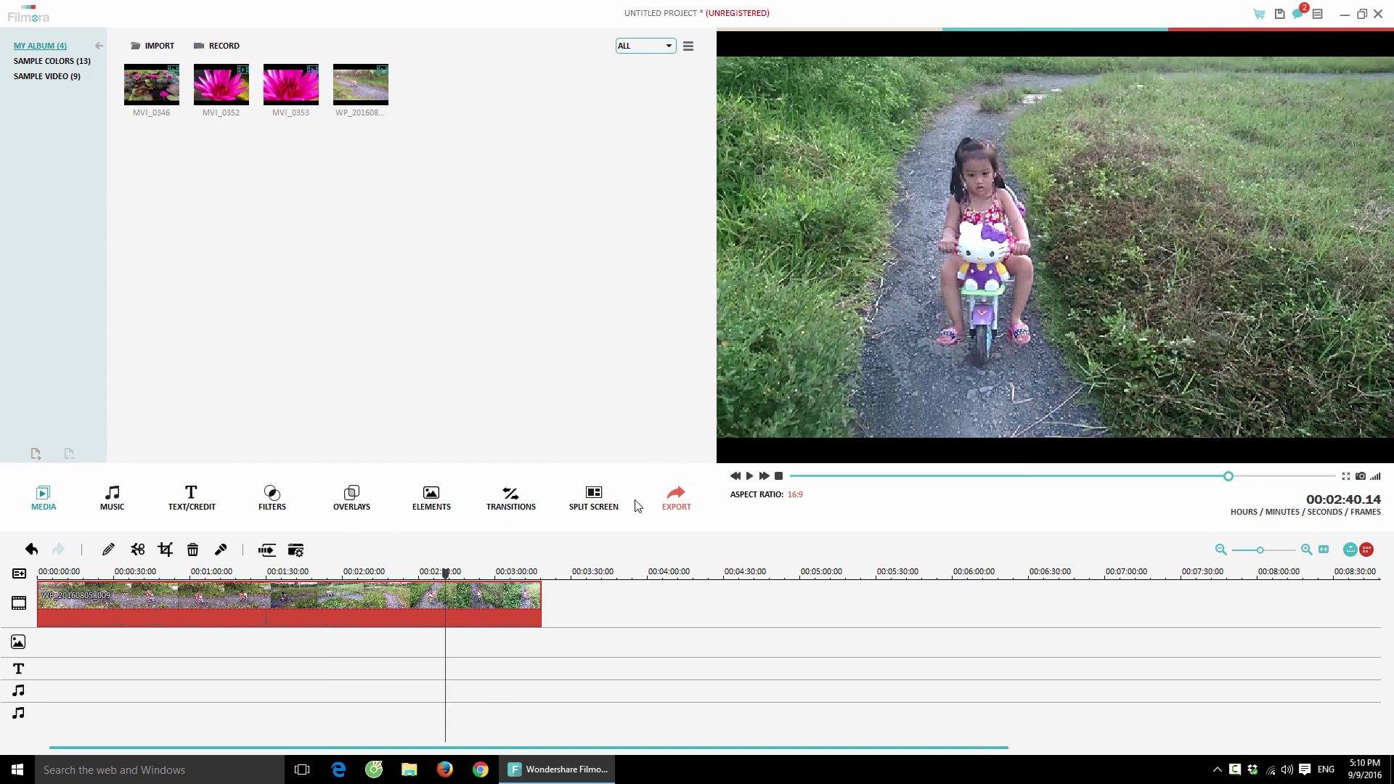
Reopen the Power Tool for the tricycle clip on the video track.
right_click(513, 603)
click(541, 555)
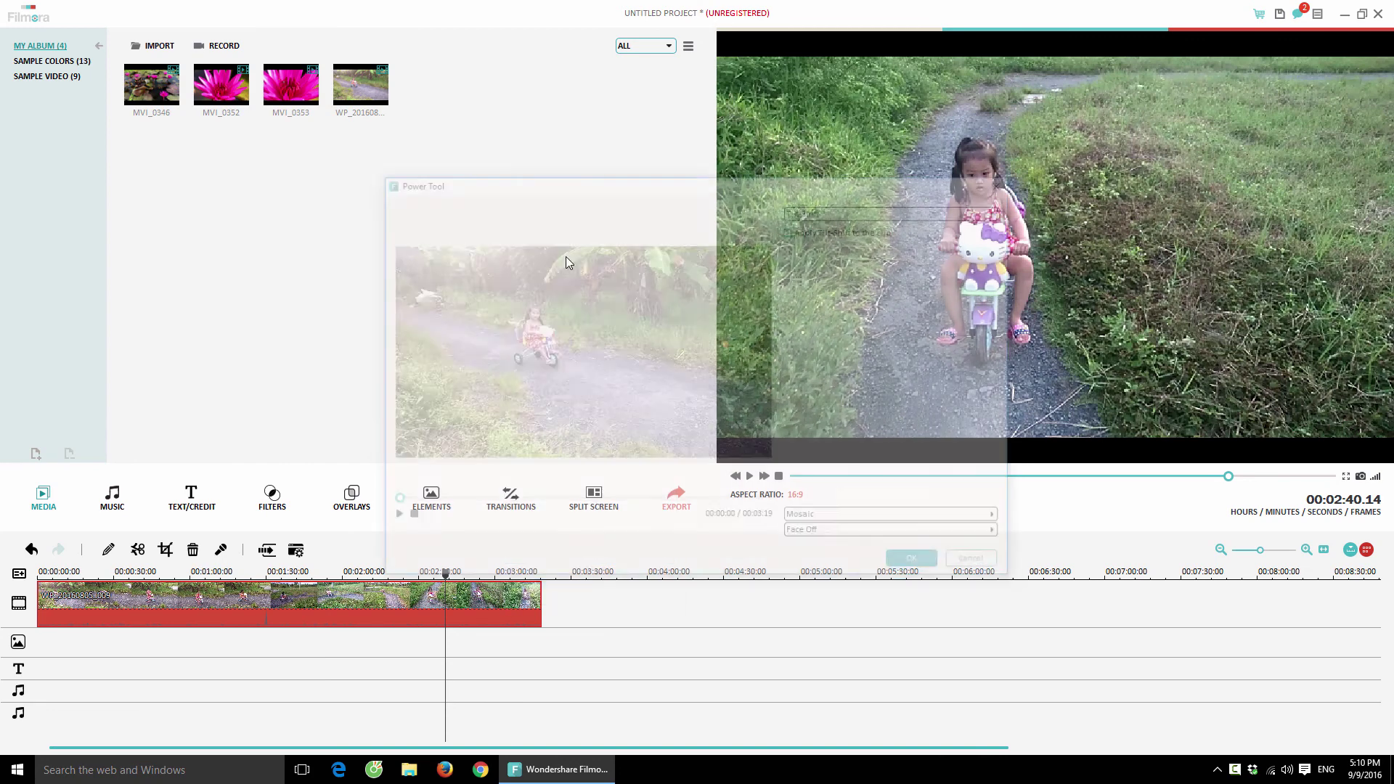